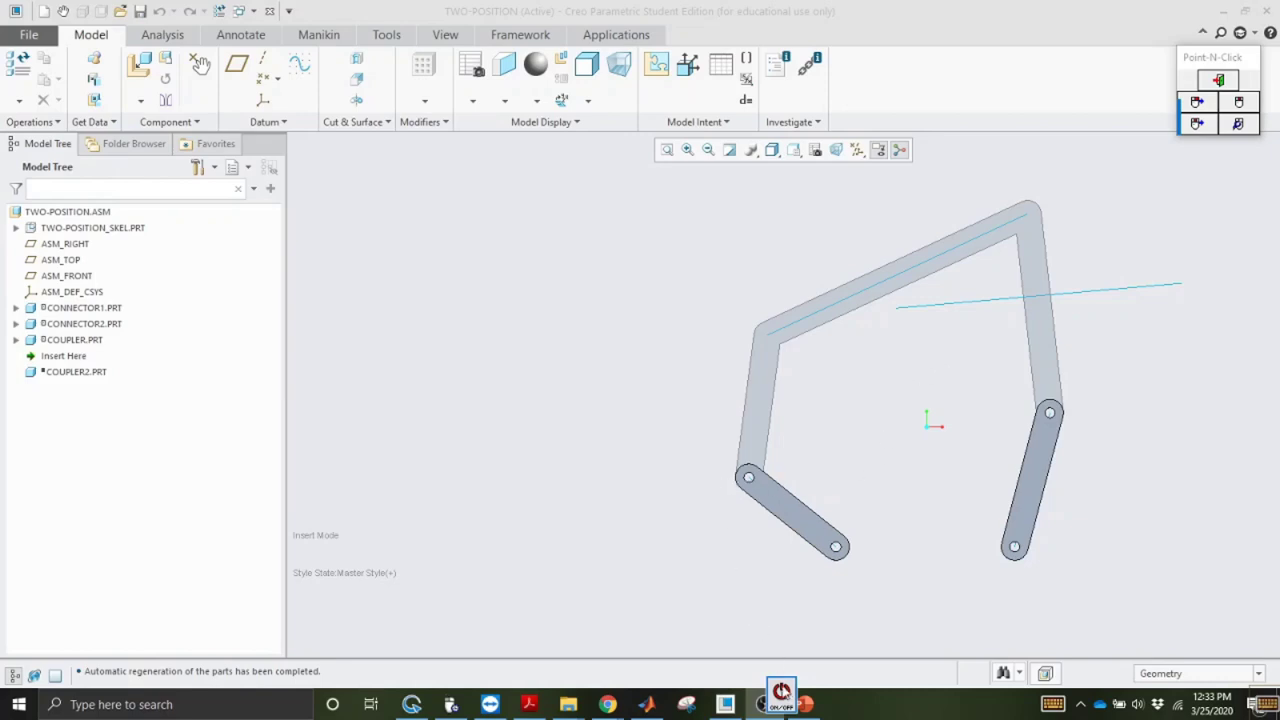
Step: Move the model tree's insertion point below COUPLER2.PRT so the part is included in the assembly again
click(782, 692)
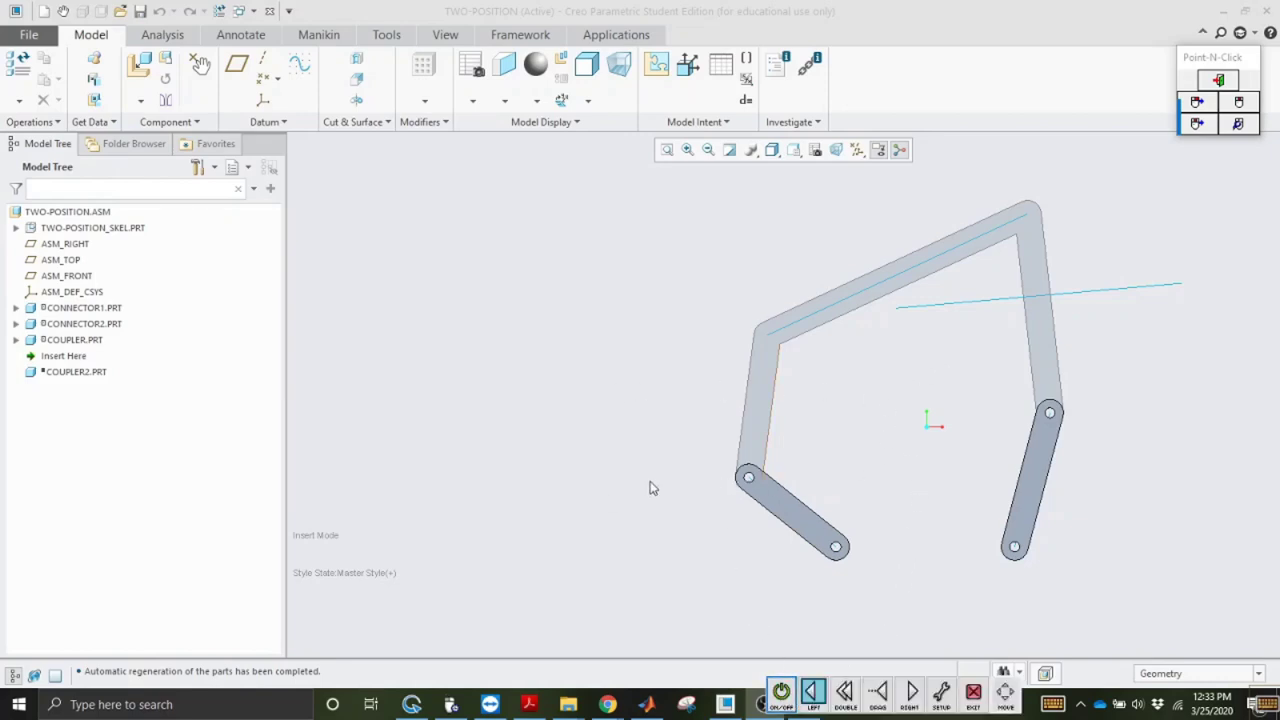
click(1122, 243)
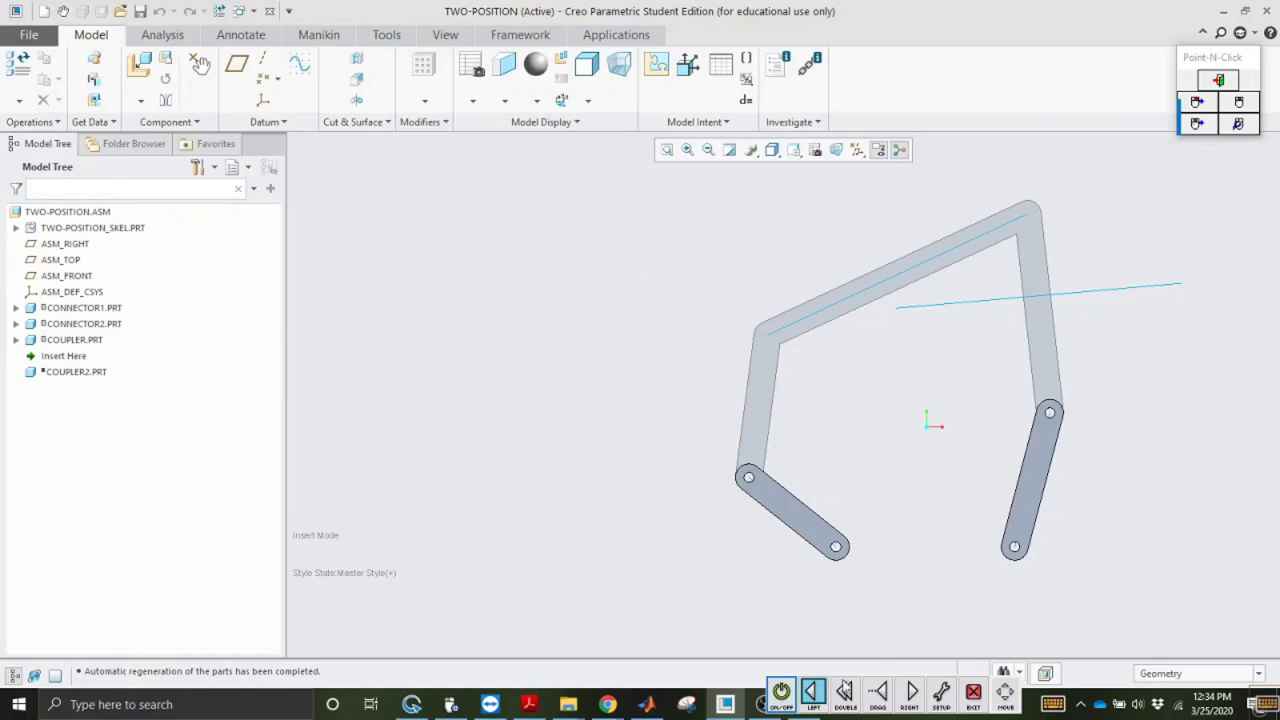
click(76, 362)
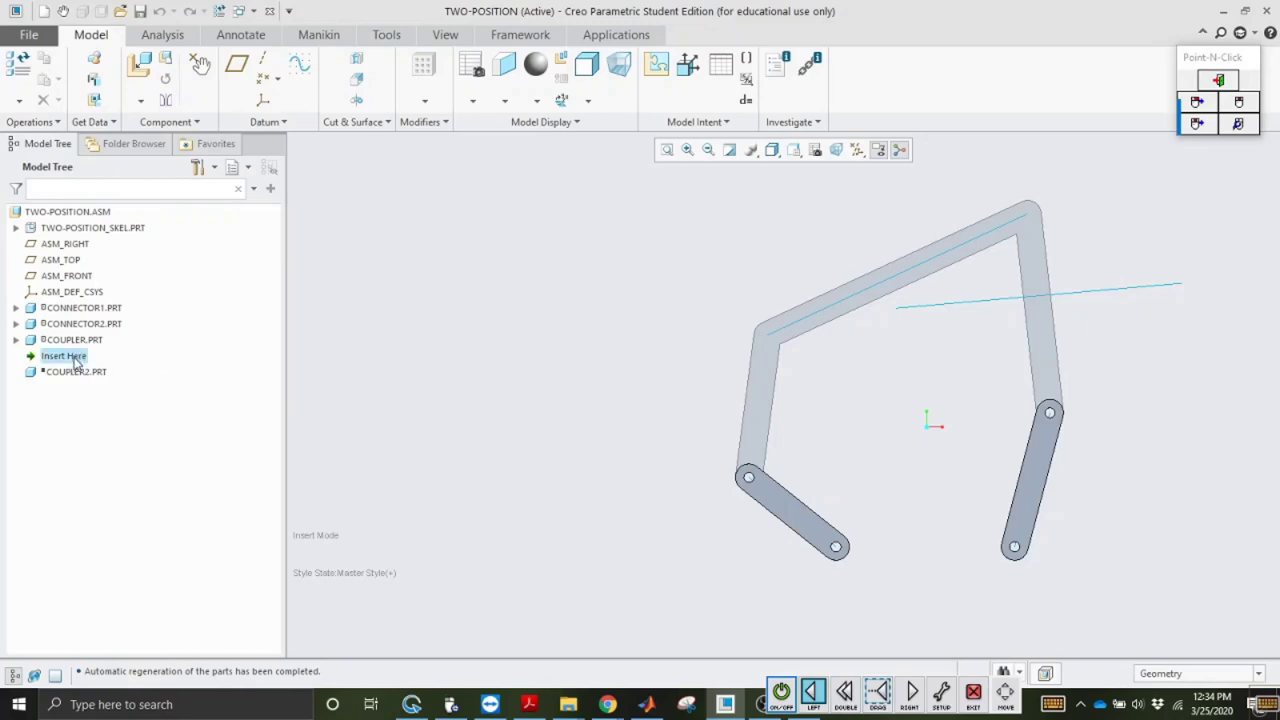
drag(309, 333, 305, 320)
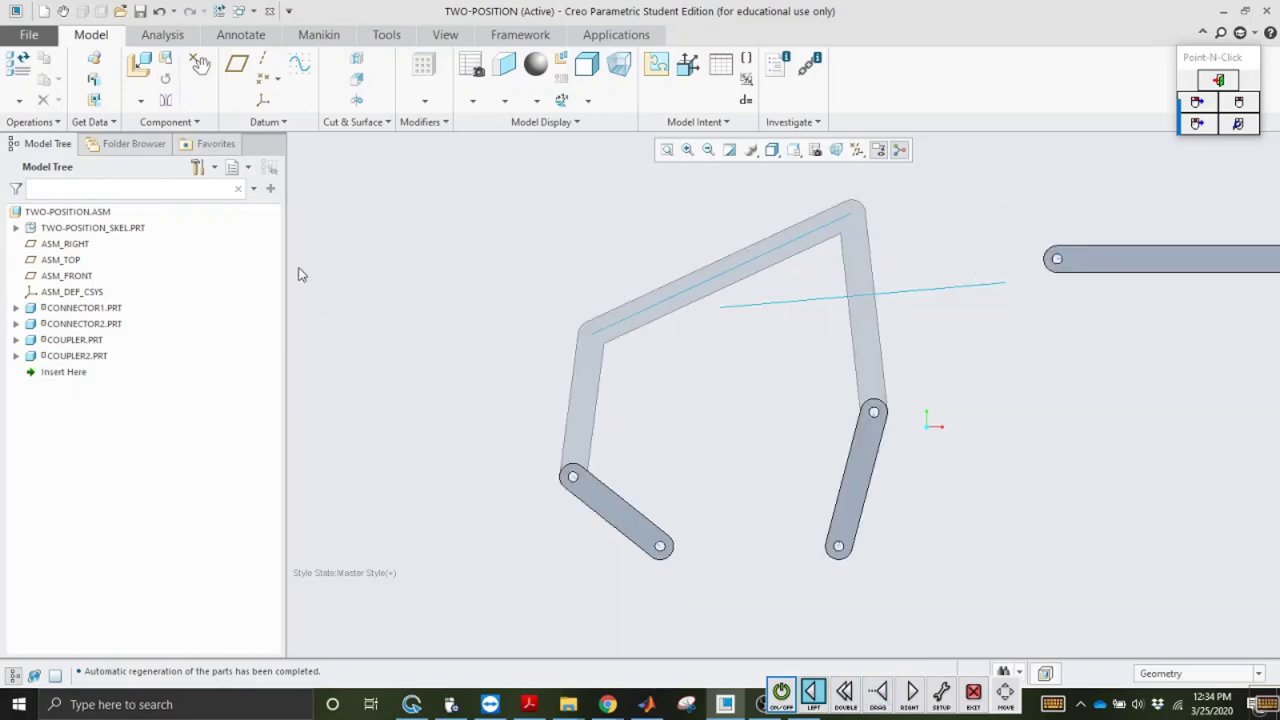
click(666, 150)
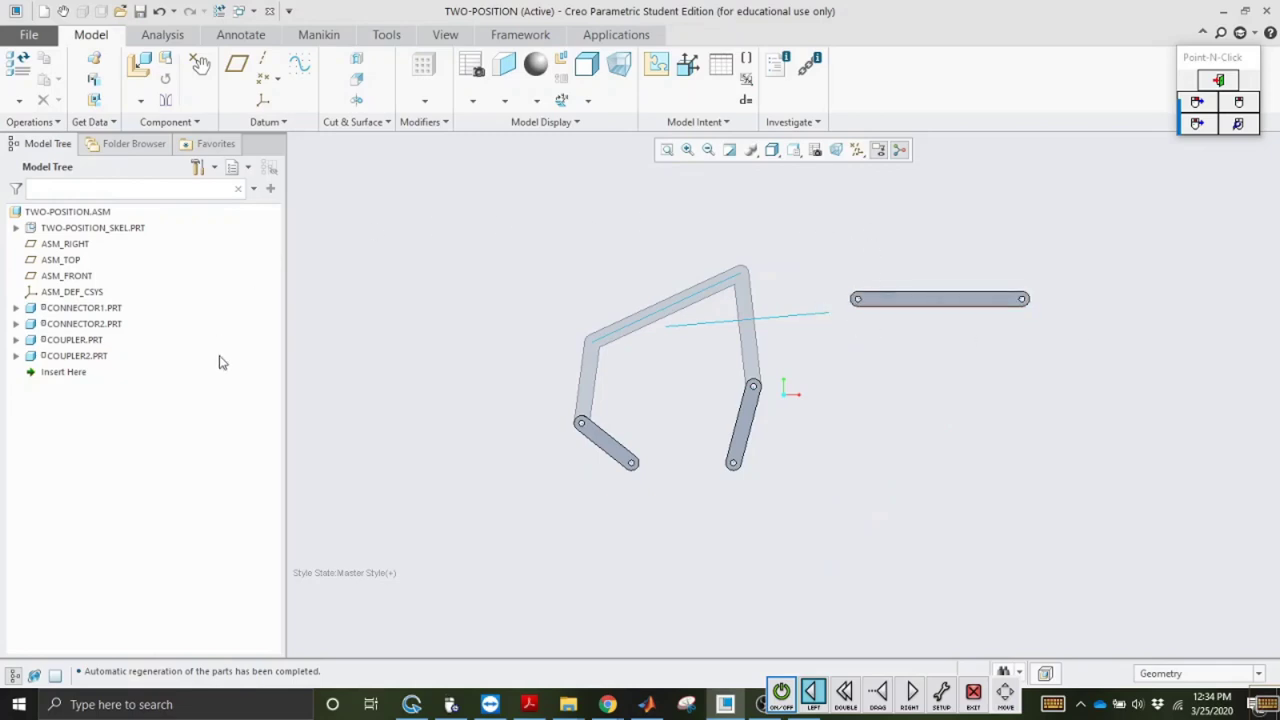
Step: Reorder COUPLER2.PRT ahead of CONNECTOR1.PRT and place the insertion point directly after it
click(878, 692)
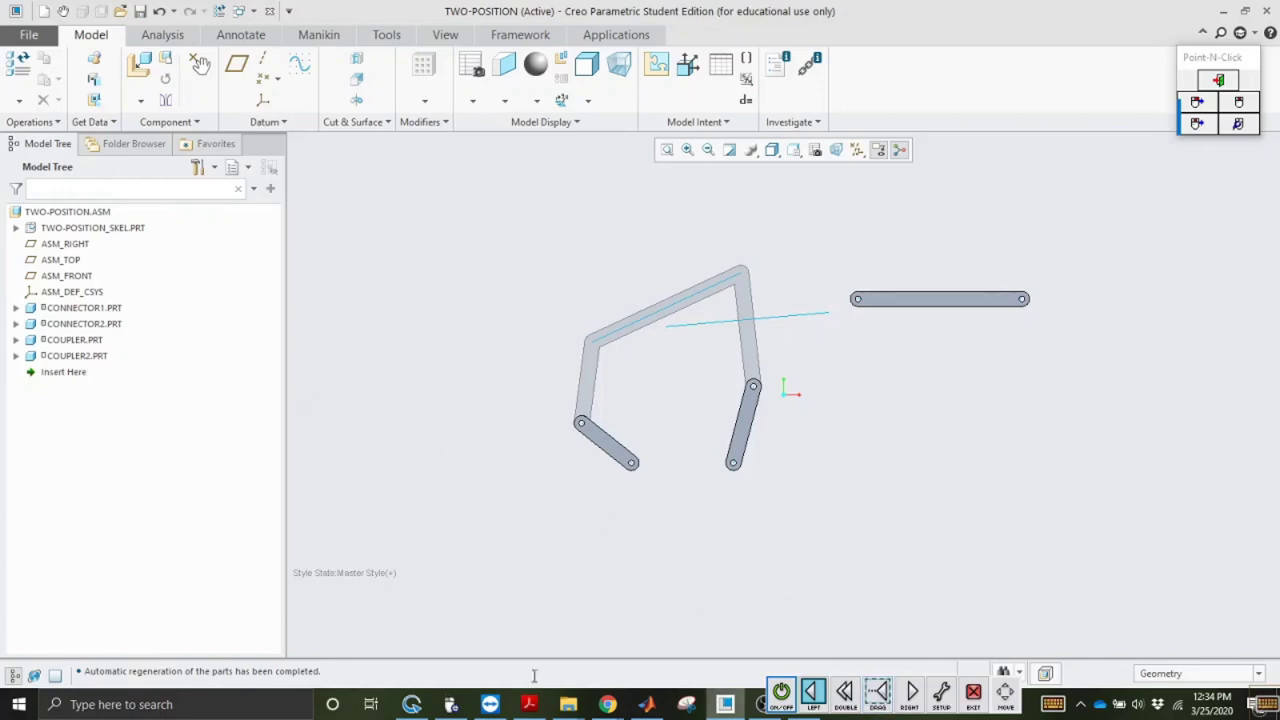
click(59, 376)
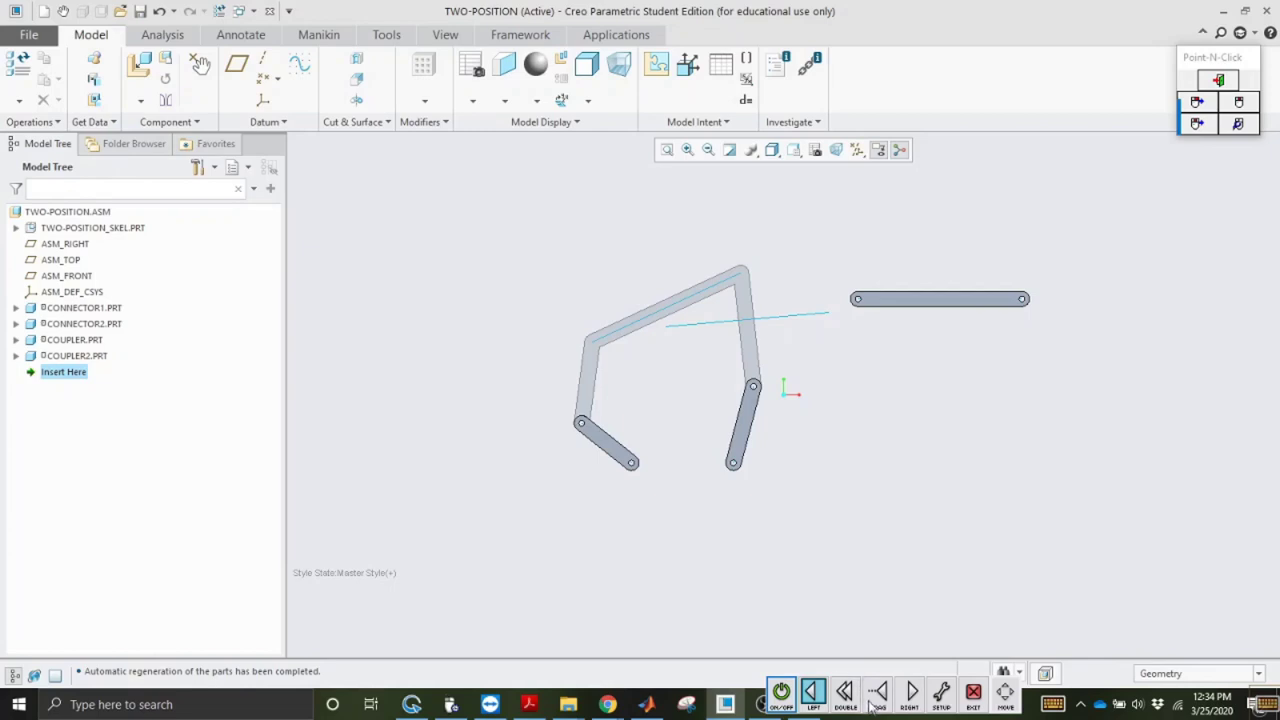
click(73, 356)
drag(75, 328, 88, 332)
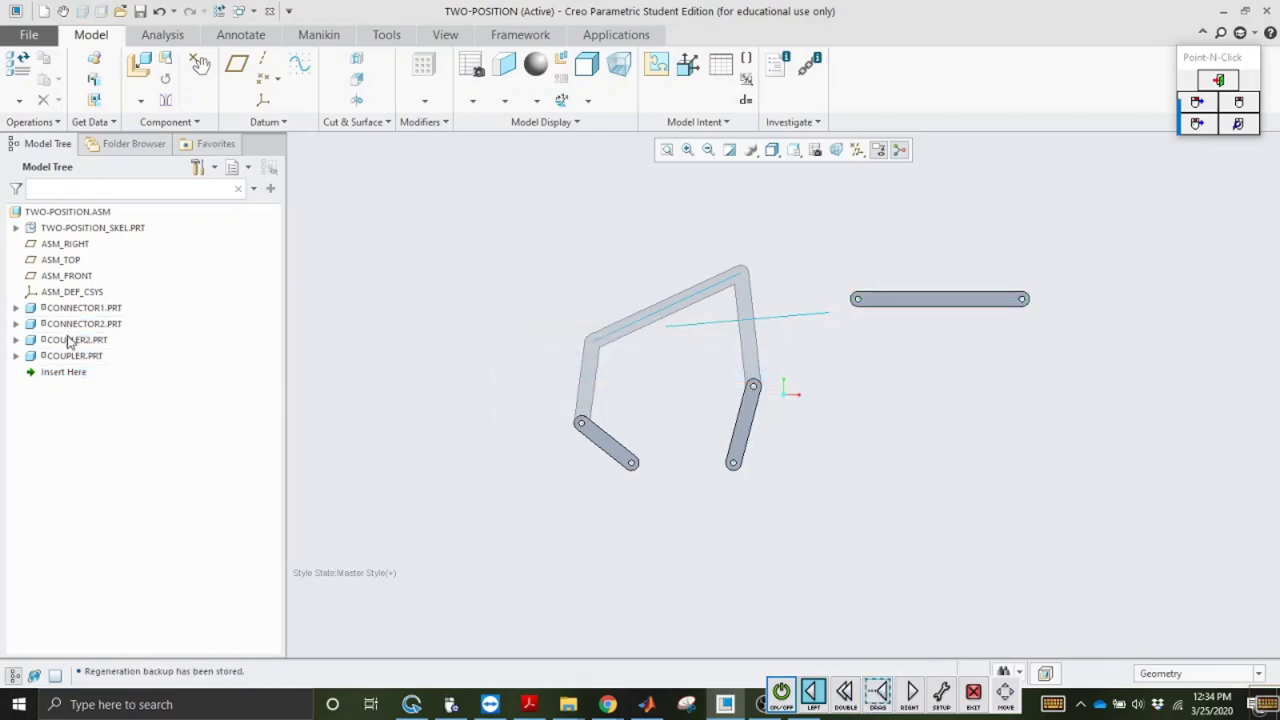
drag(72, 342, 63, 300)
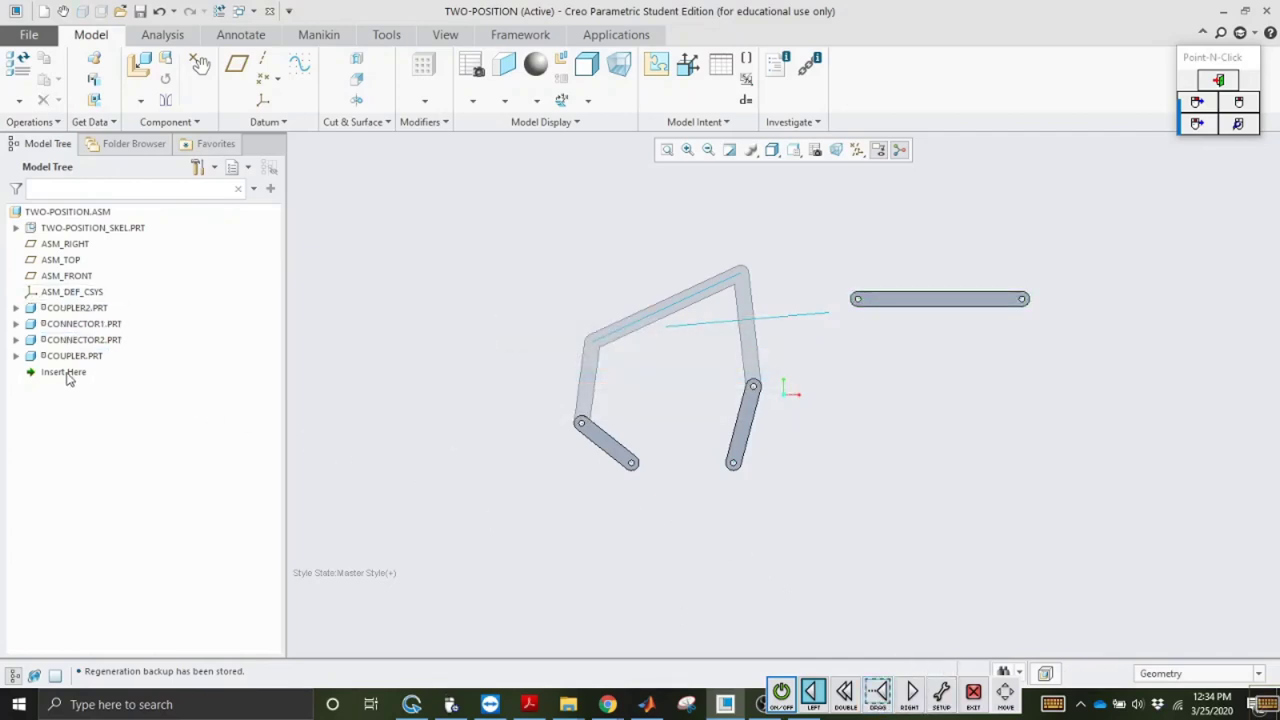
drag(66, 374, 73, 313)
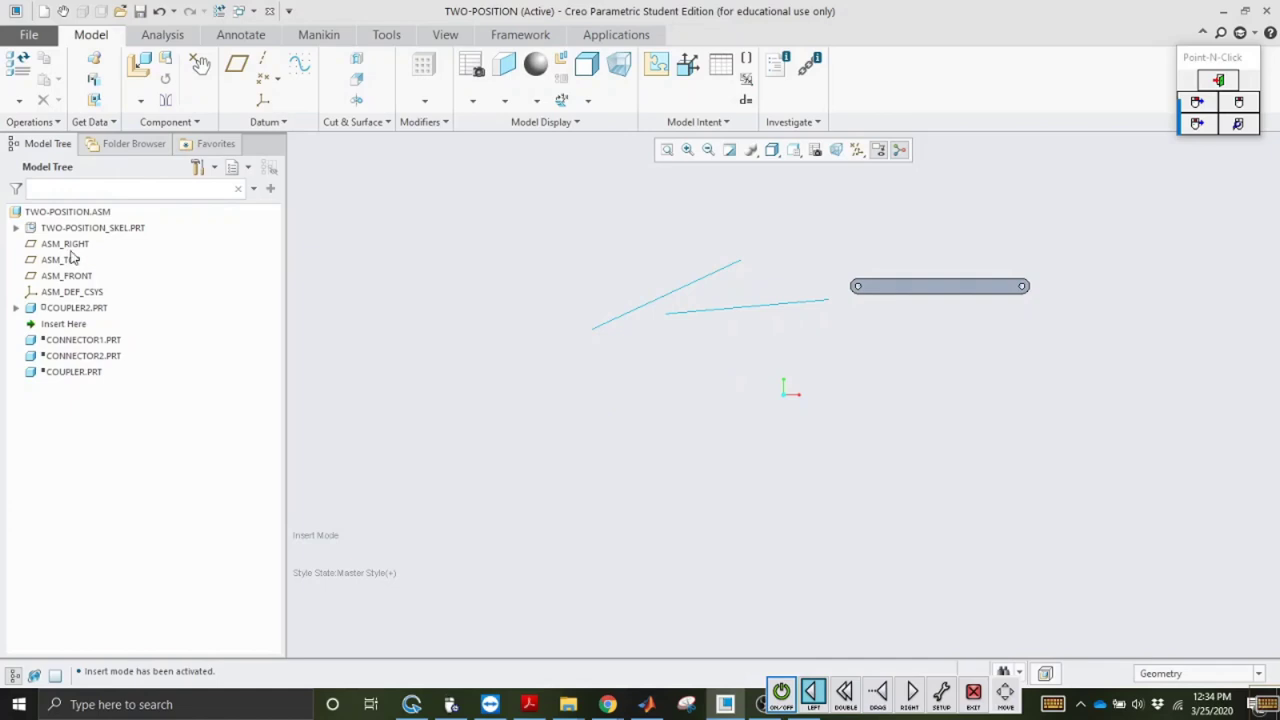
Step: Unhide the POLE sketch inside the skeleton part TWO-POSITION_SKEL.PRT
click(16, 229)
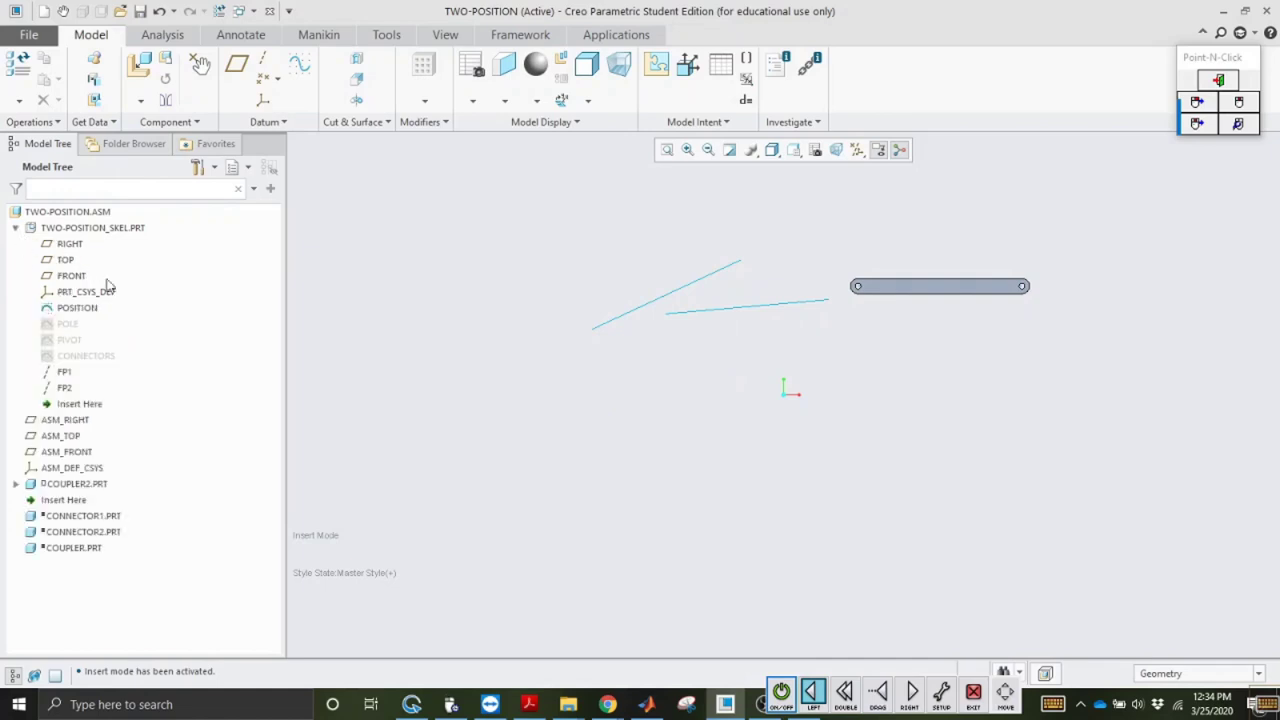
click(65, 326)
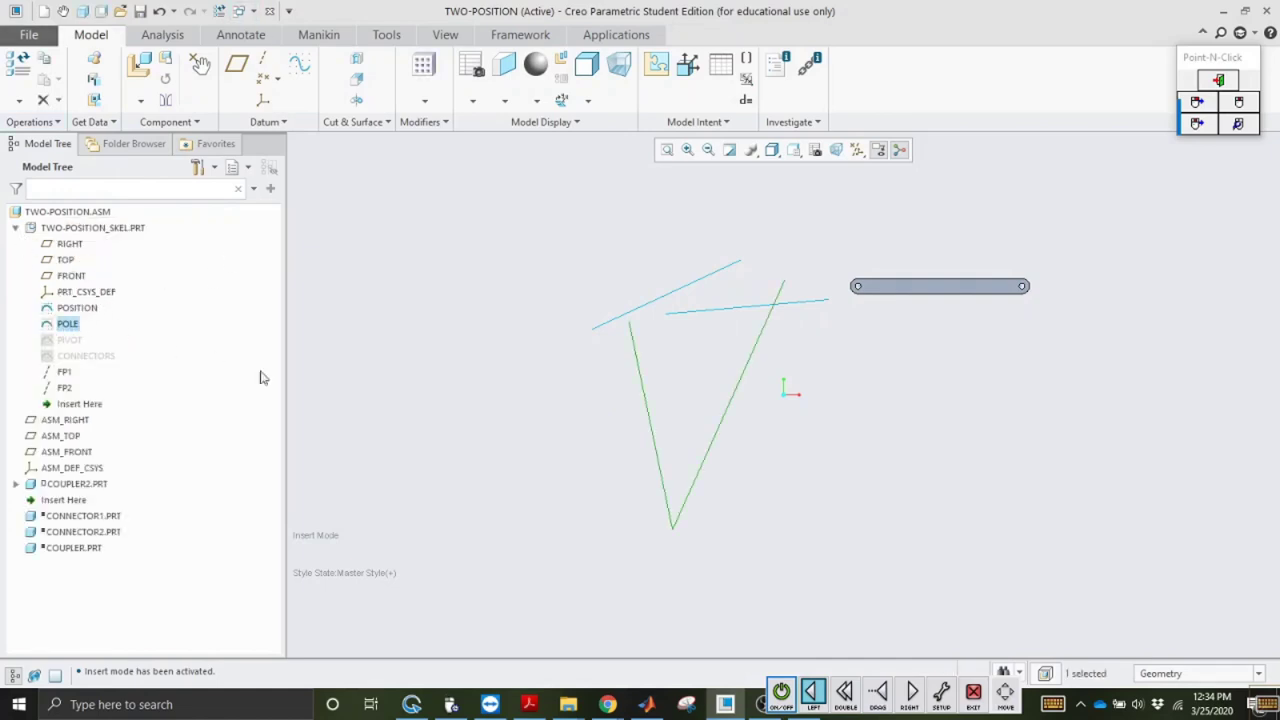
click(555, 383)
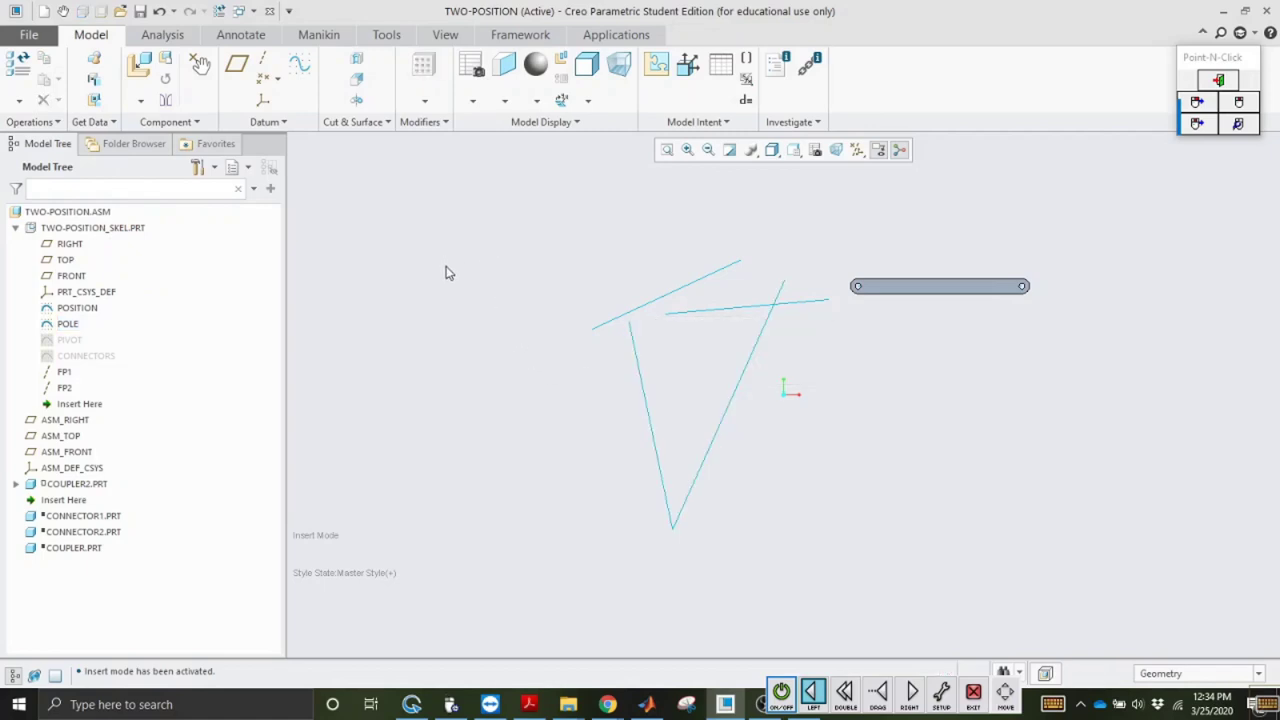
Step: Unhide the skeleton's PIVOT sketch to view its lines, and hide it again
click(74, 342)
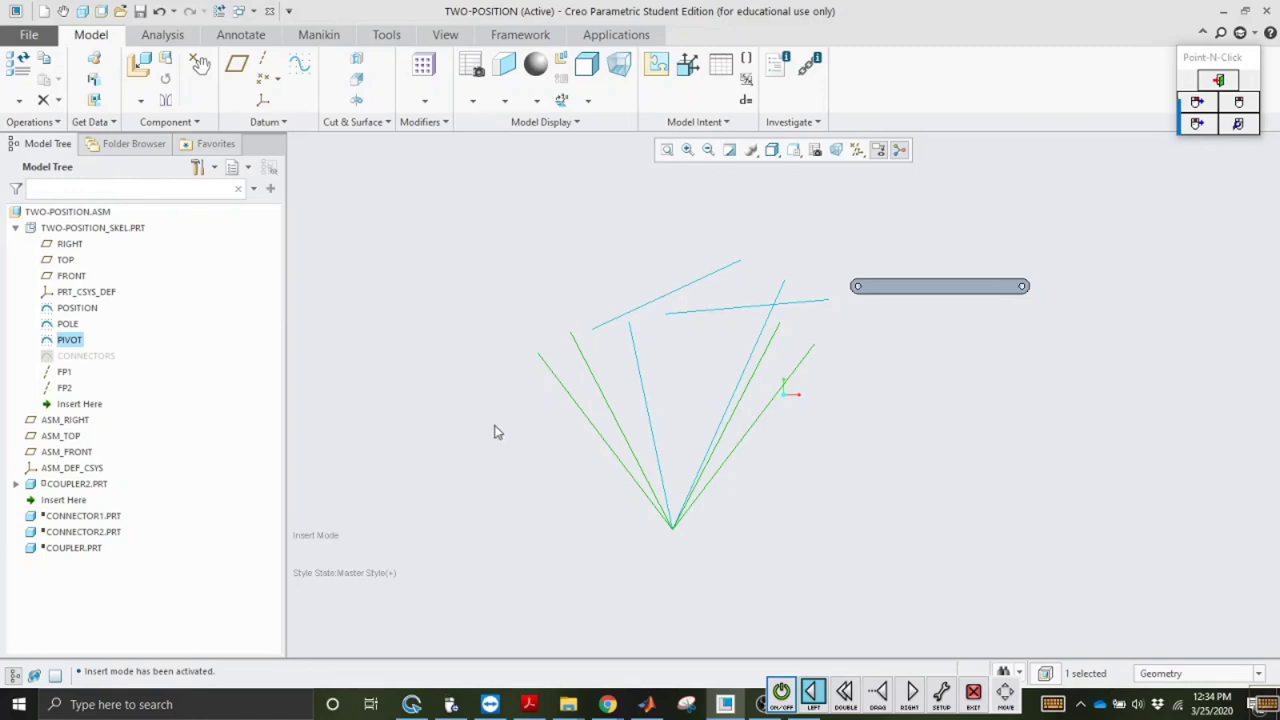
click(382, 350)
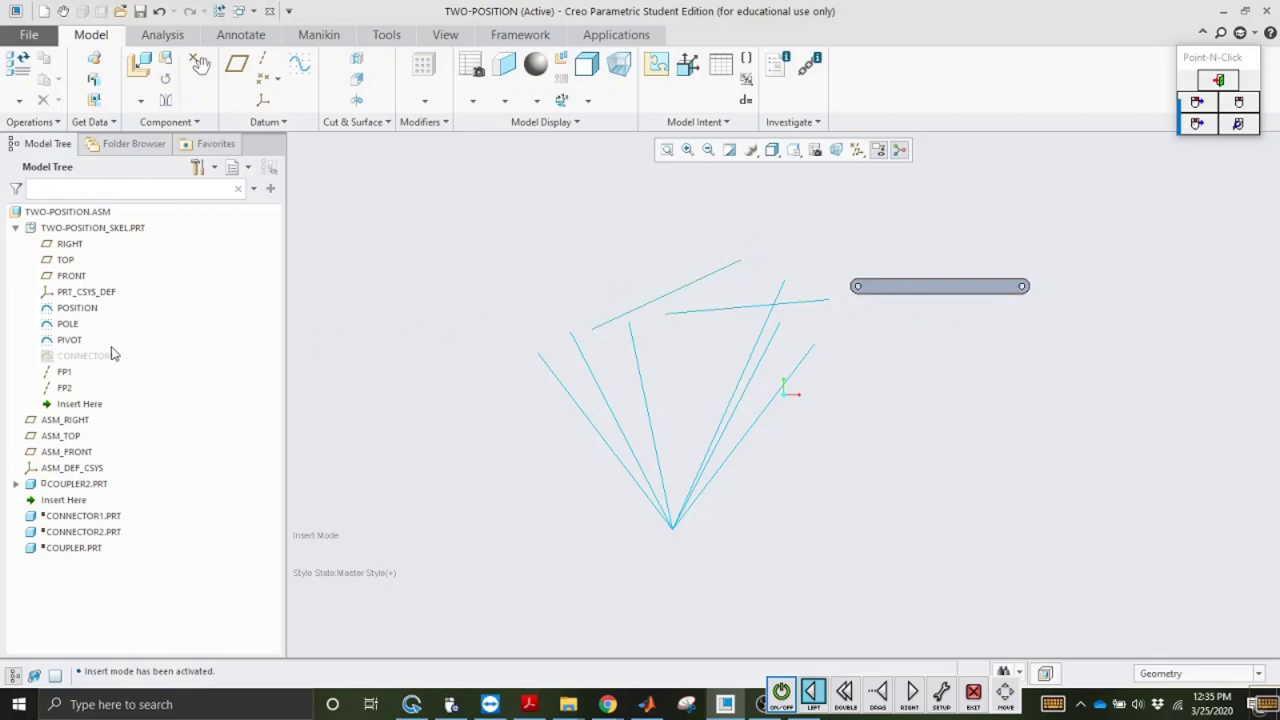
click(66, 341)
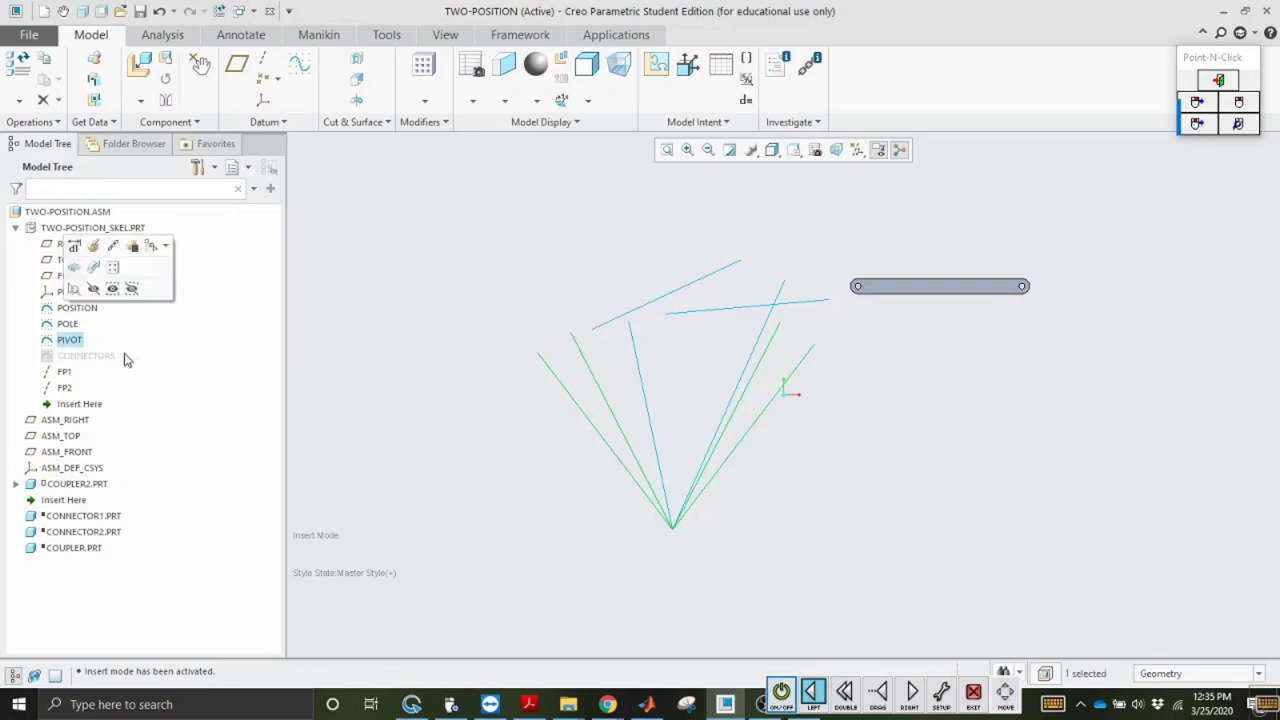
click(93, 289)
click(70, 276)
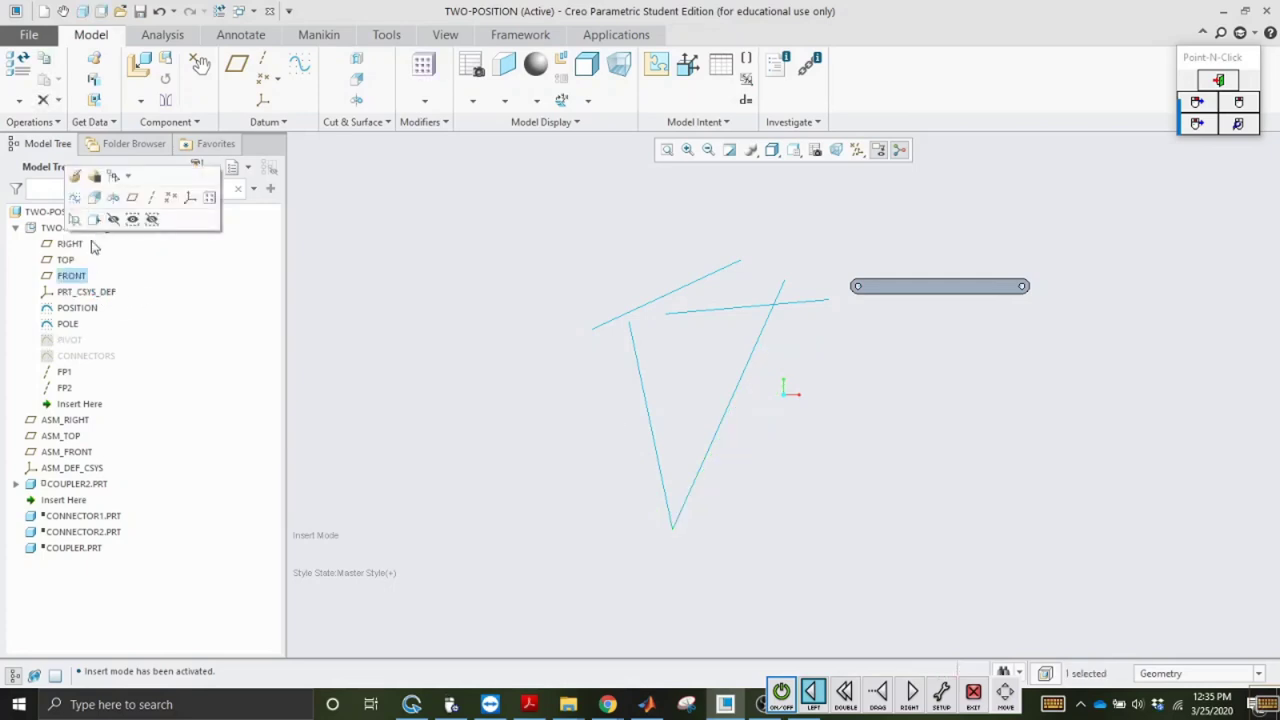
click(75, 176)
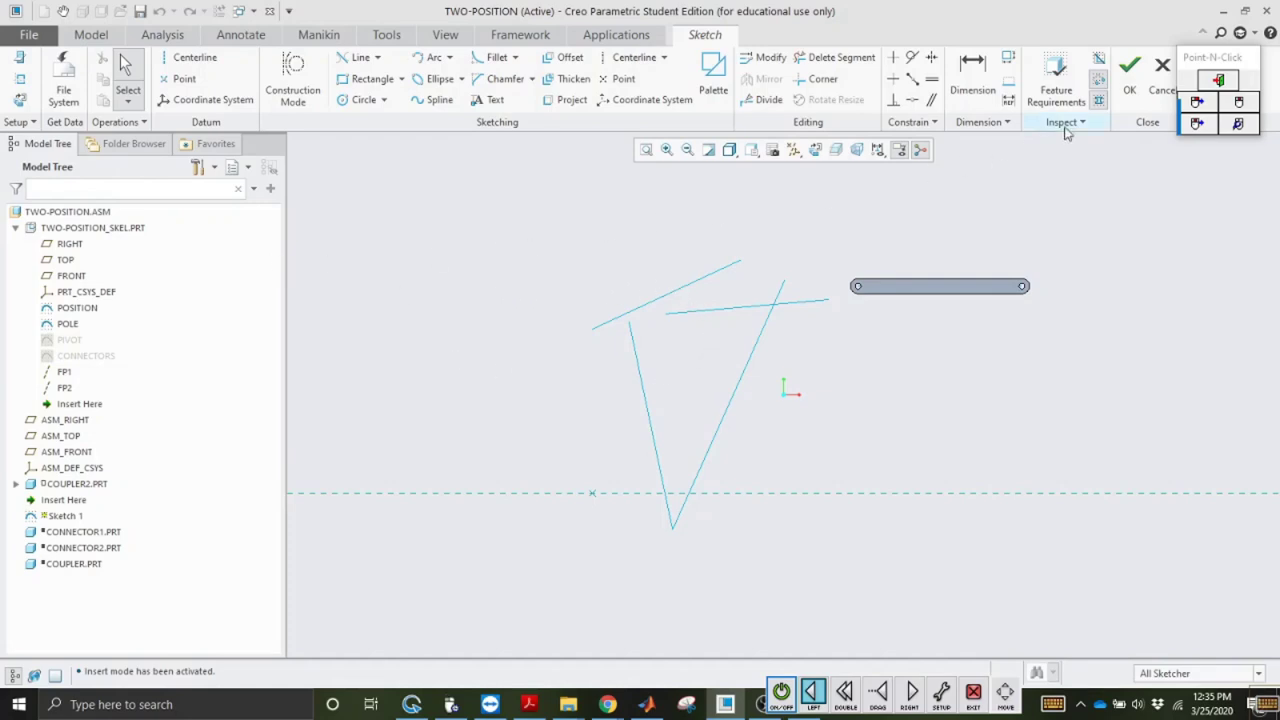
click(1162, 68)
click(692, 380)
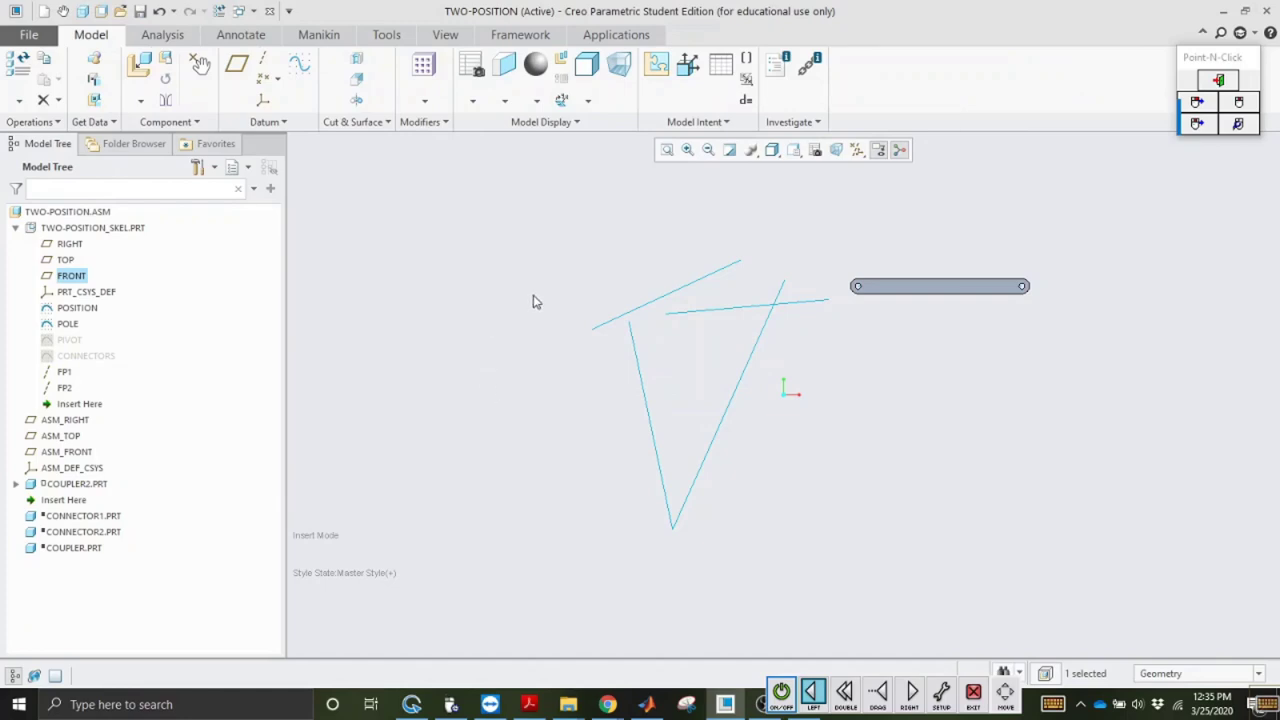
click(533, 302)
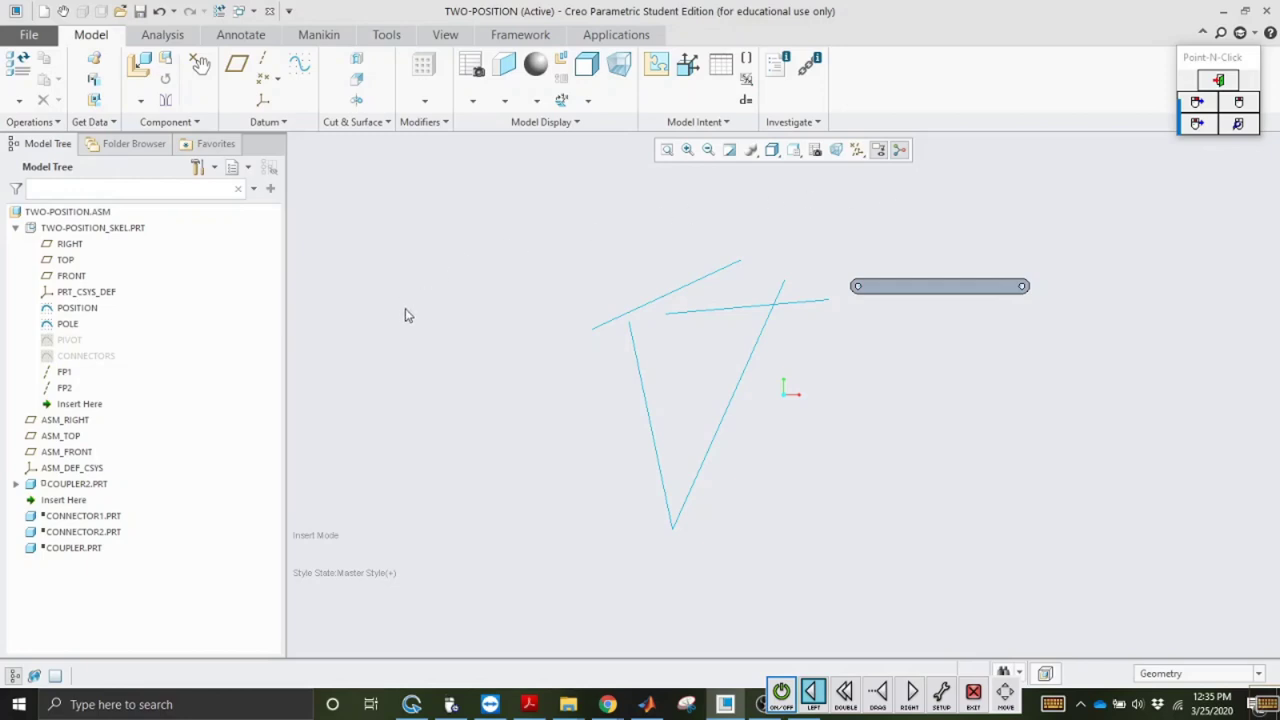
click(62, 277)
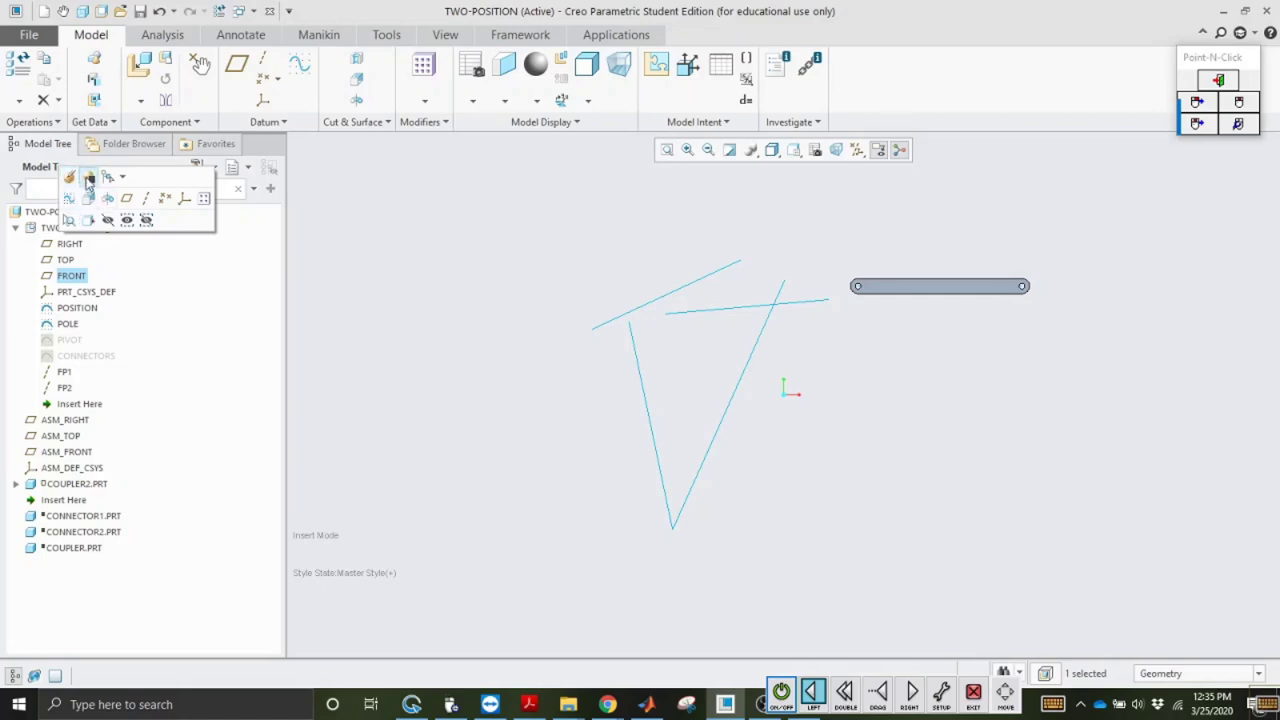
click(186, 333)
Step: Unhide the skeleton's CONNECTORS sketch and start a new assembly sketch on the skeleton's FRONT plane
click(92, 356)
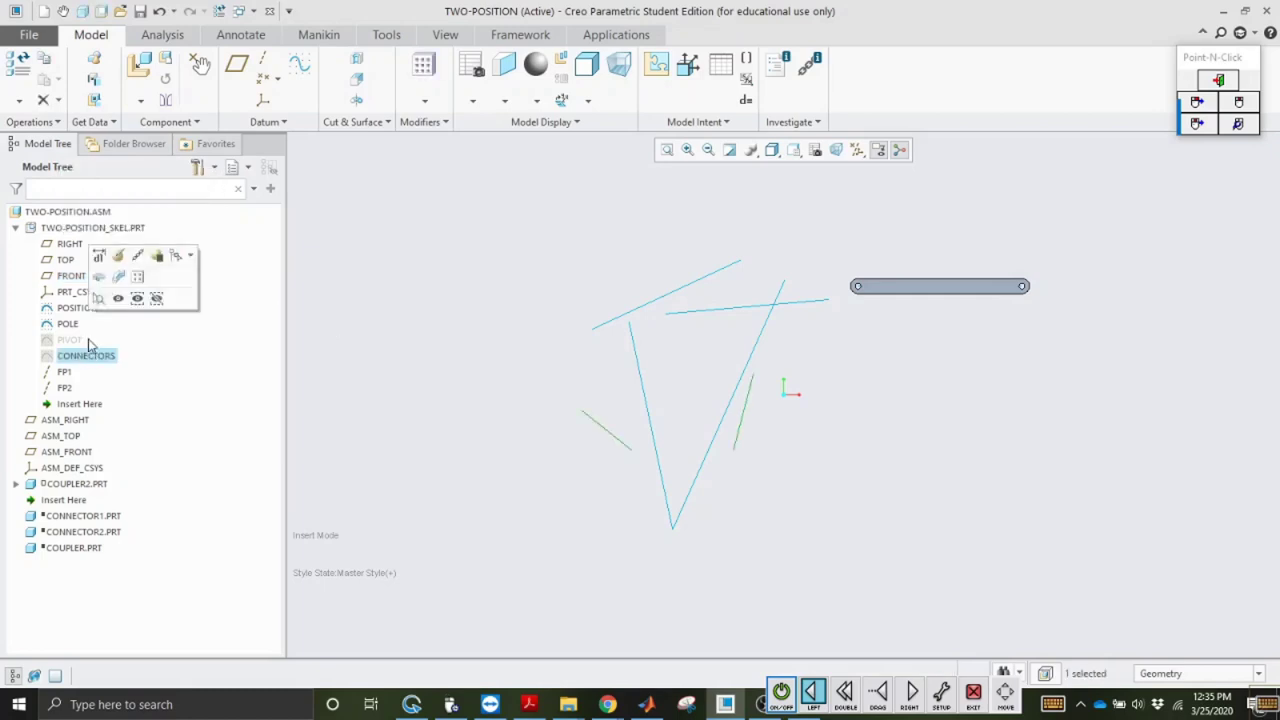
click(360, 355)
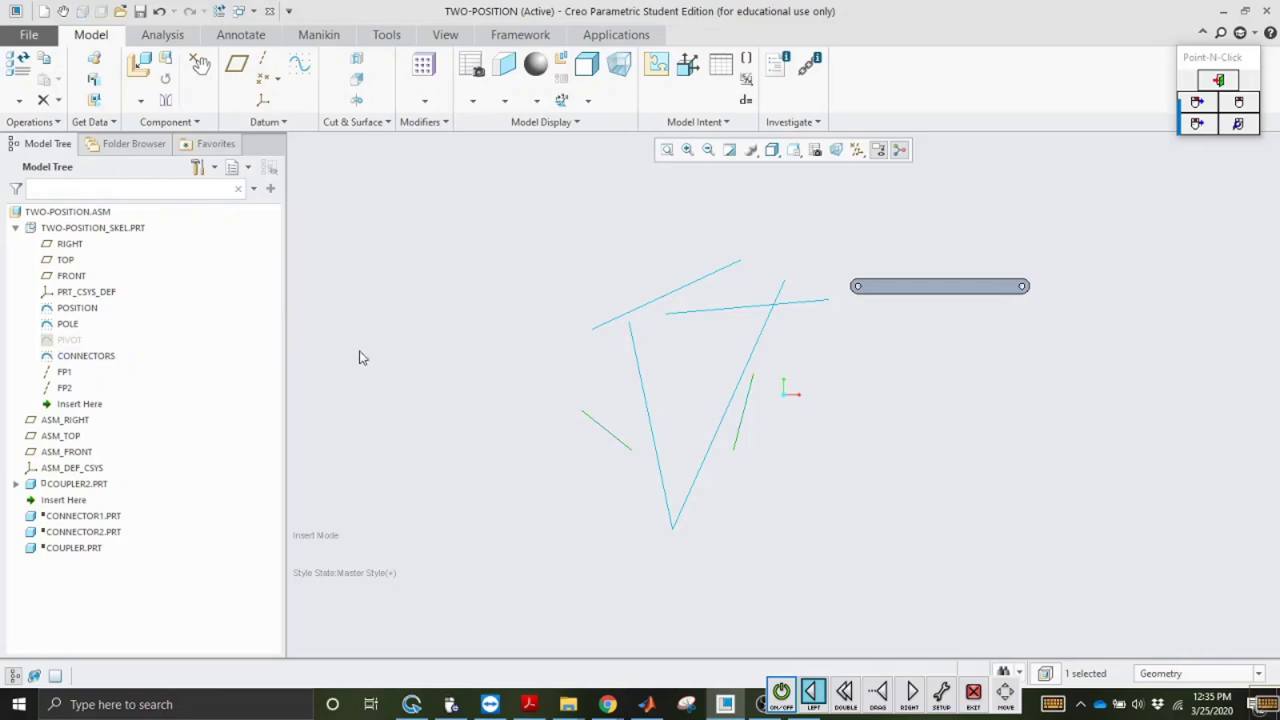
click(71, 276)
click(80, 200)
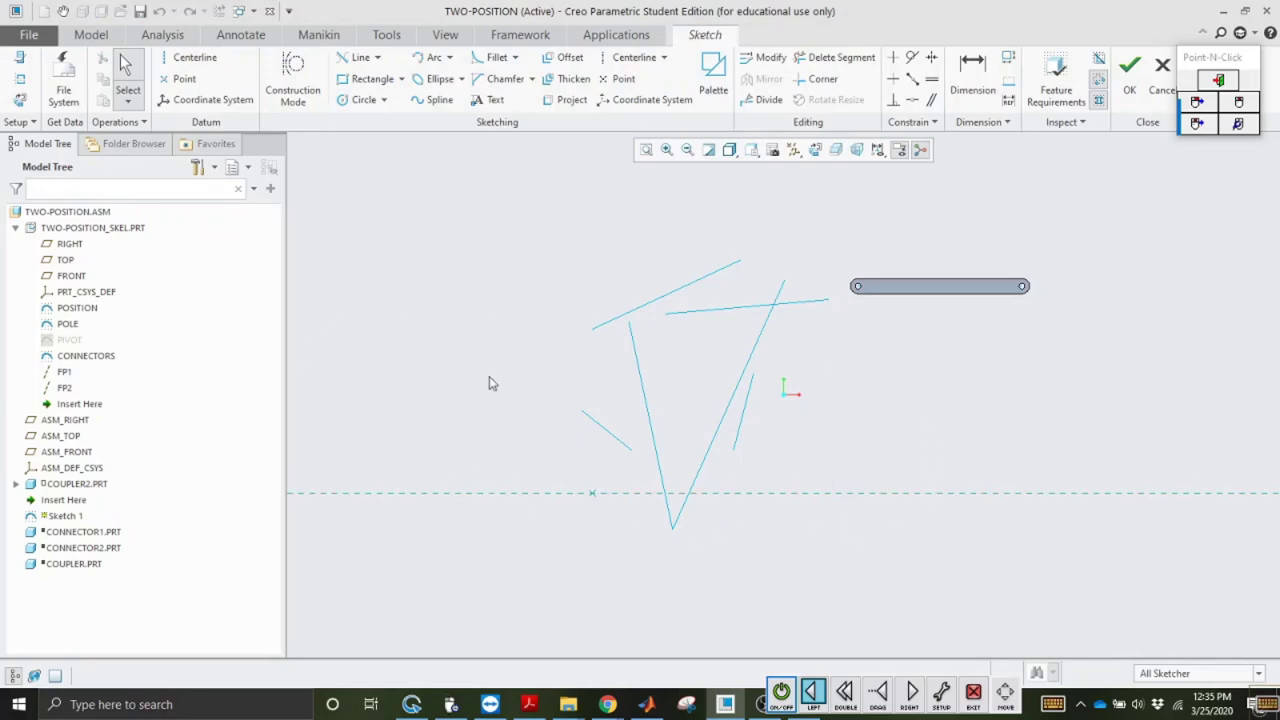
click(666, 149)
click(552, 261)
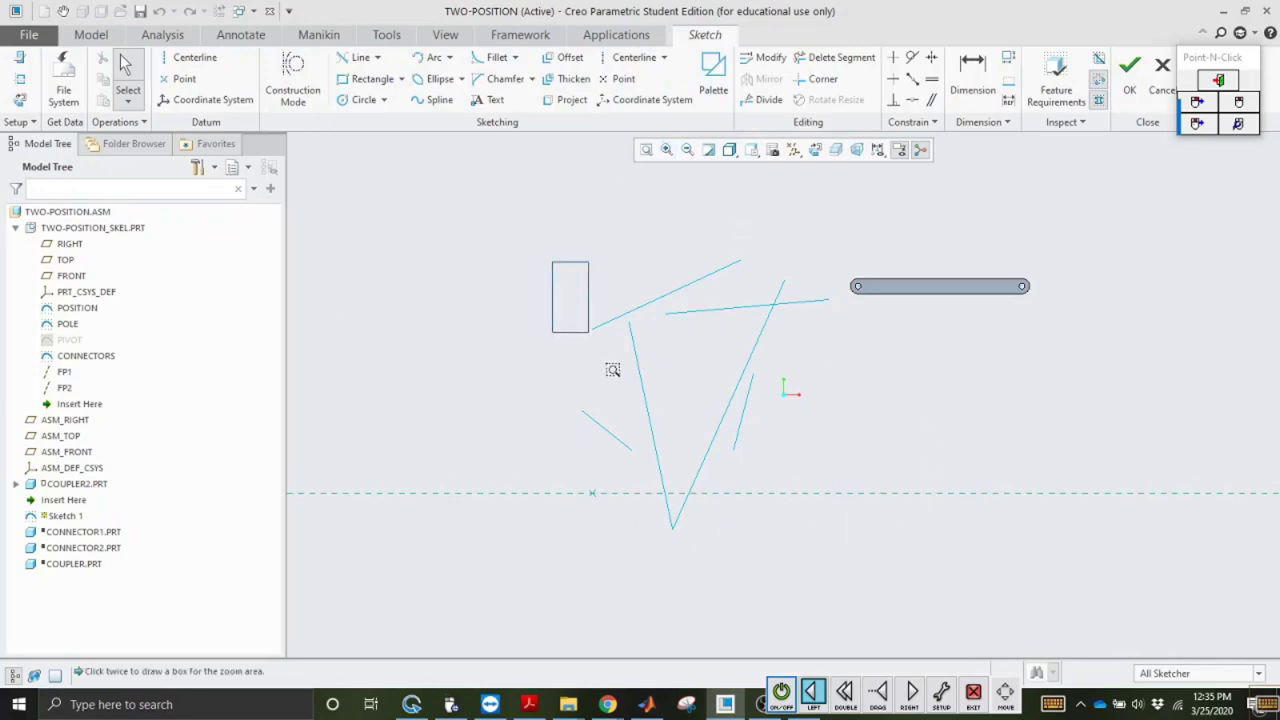
click(747, 514)
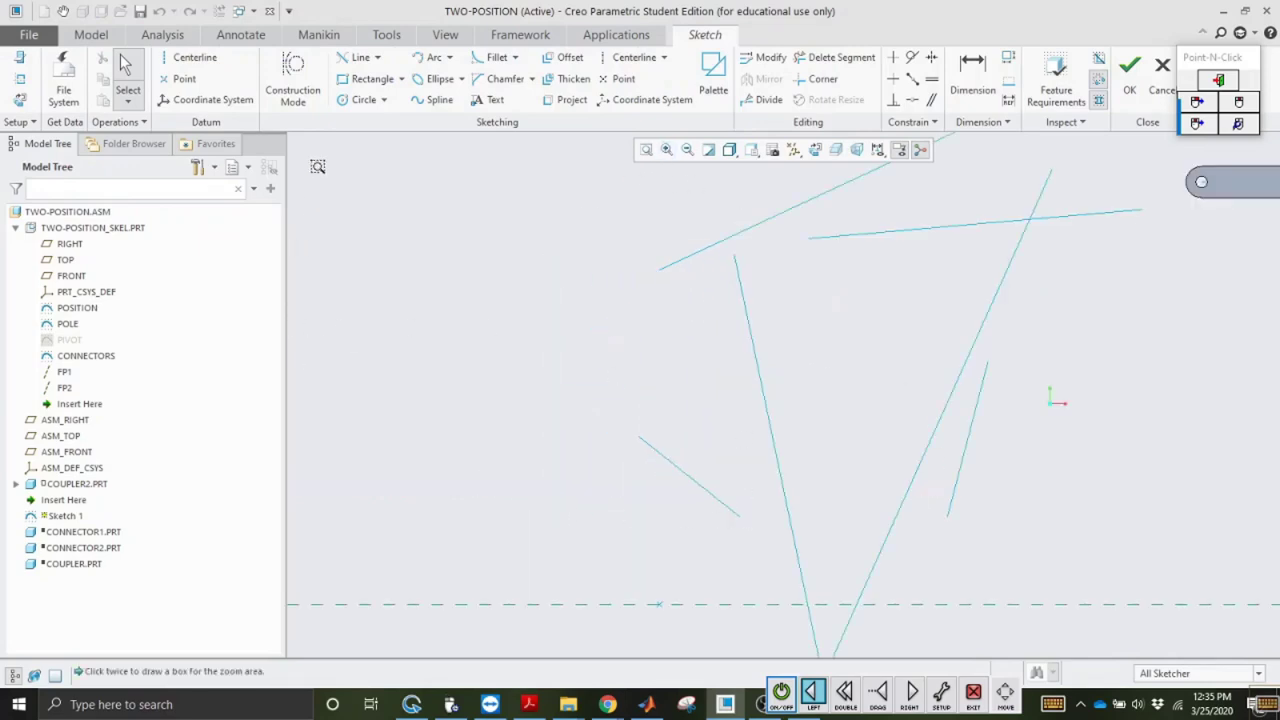
Step: Try to place a sketch point at the lower end of the left connector line
click(620, 79)
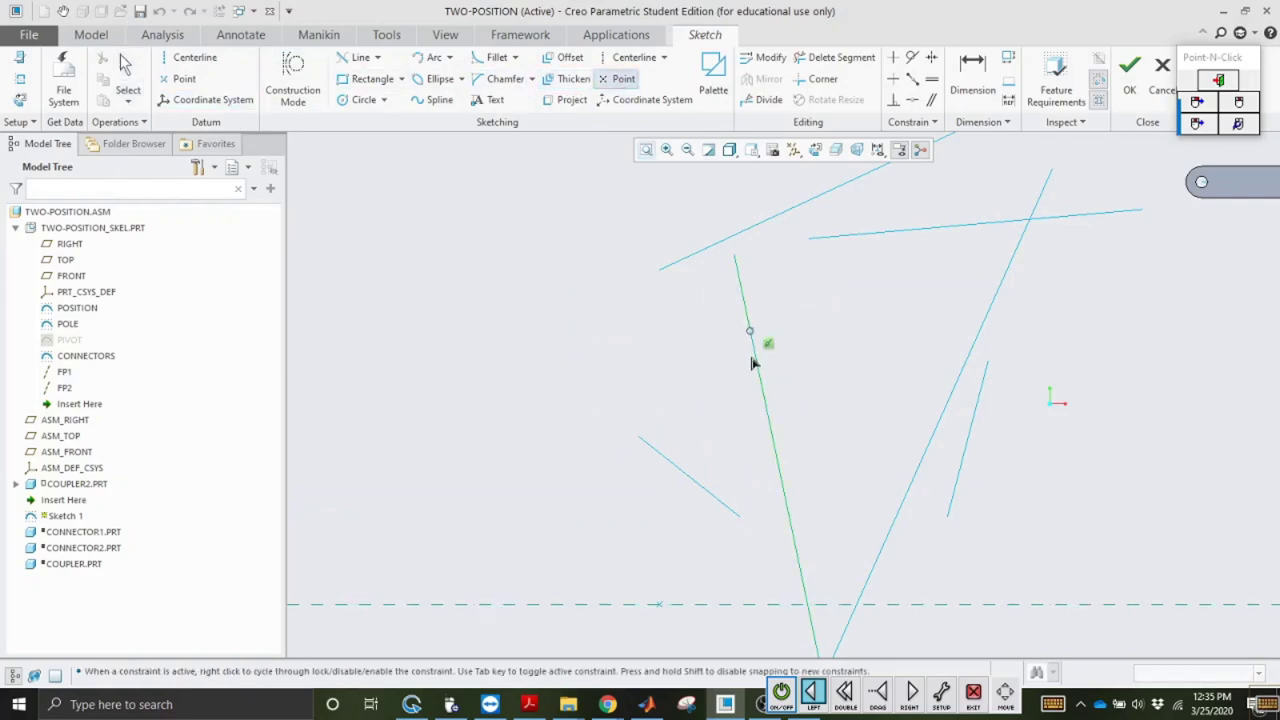
click(739, 516)
click(159, 11)
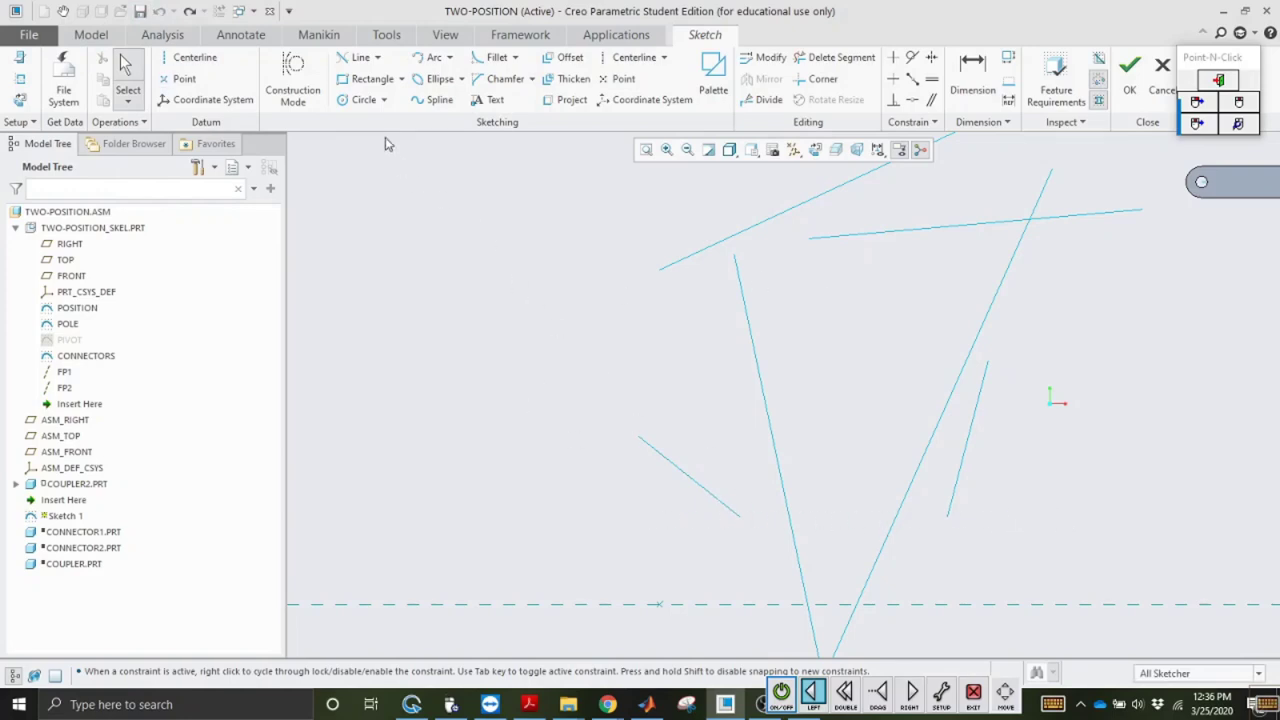
Step: Sketch a line joining the lower ends of the two connector lines
click(377, 57)
click(370, 78)
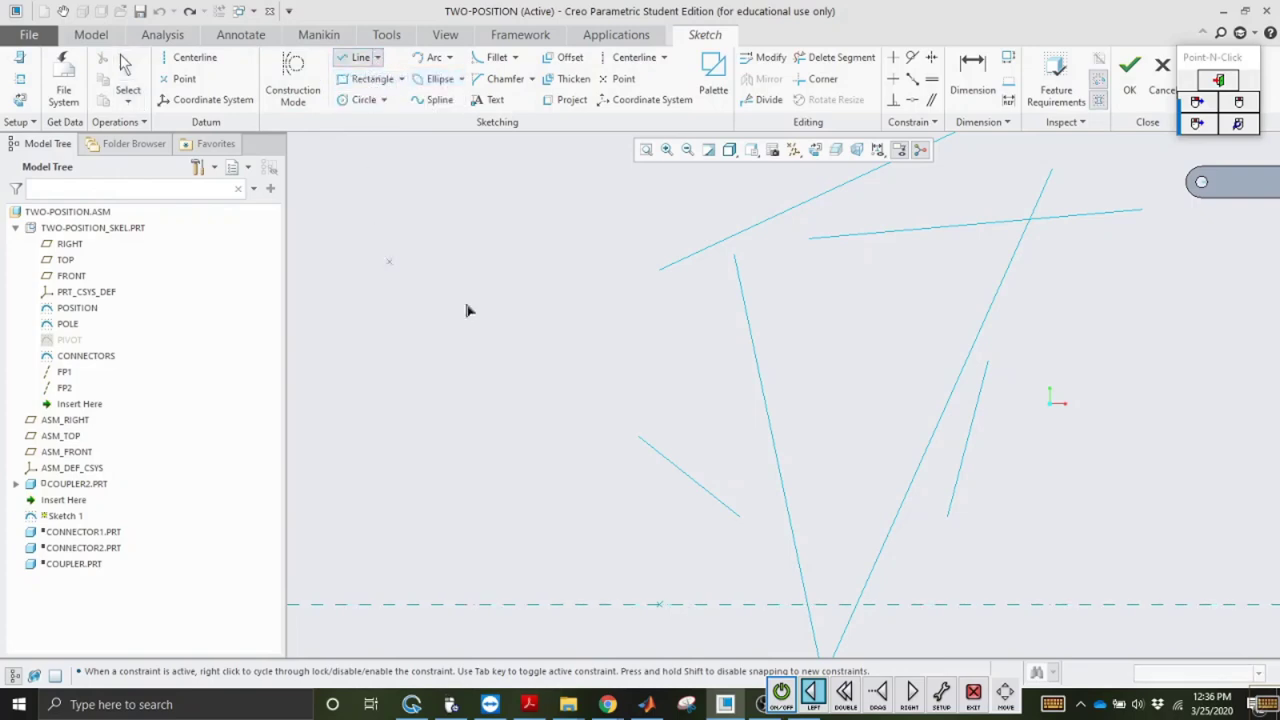
click(740, 516)
click(949, 519)
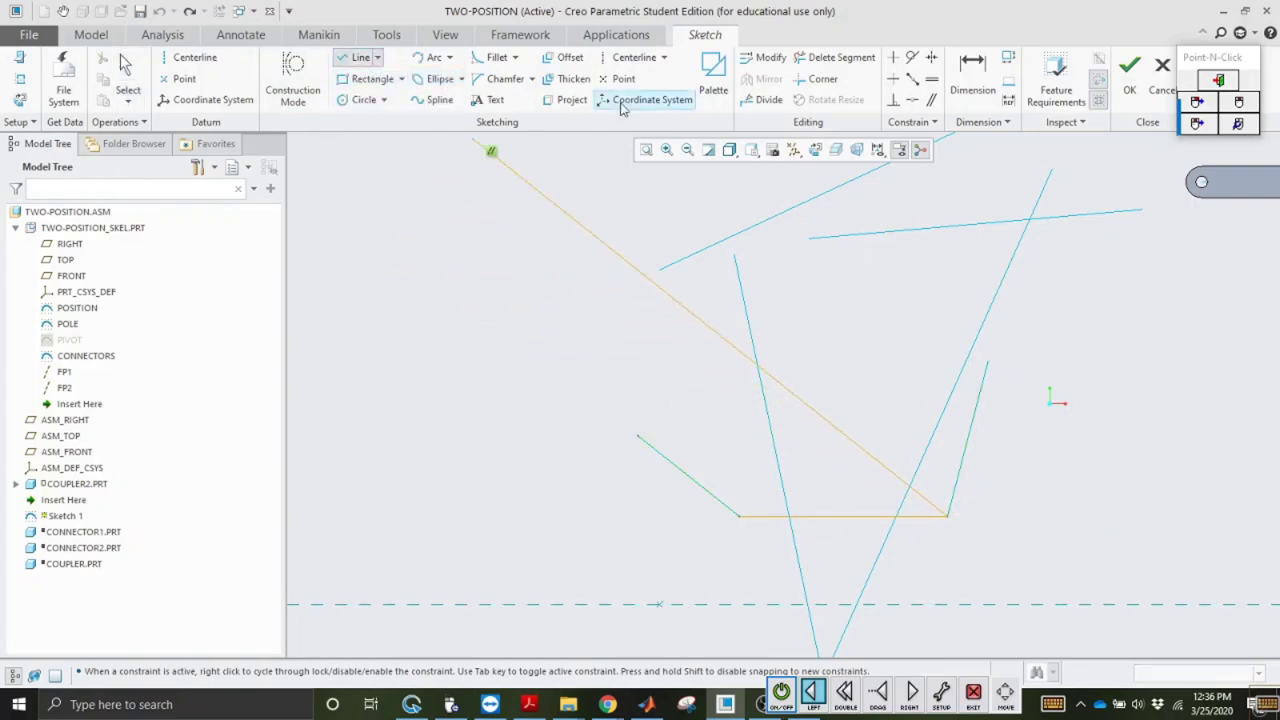
Step: Place a sketch point at each intersection of the new line with the two POLE lines
click(622, 80)
click(790, 517)
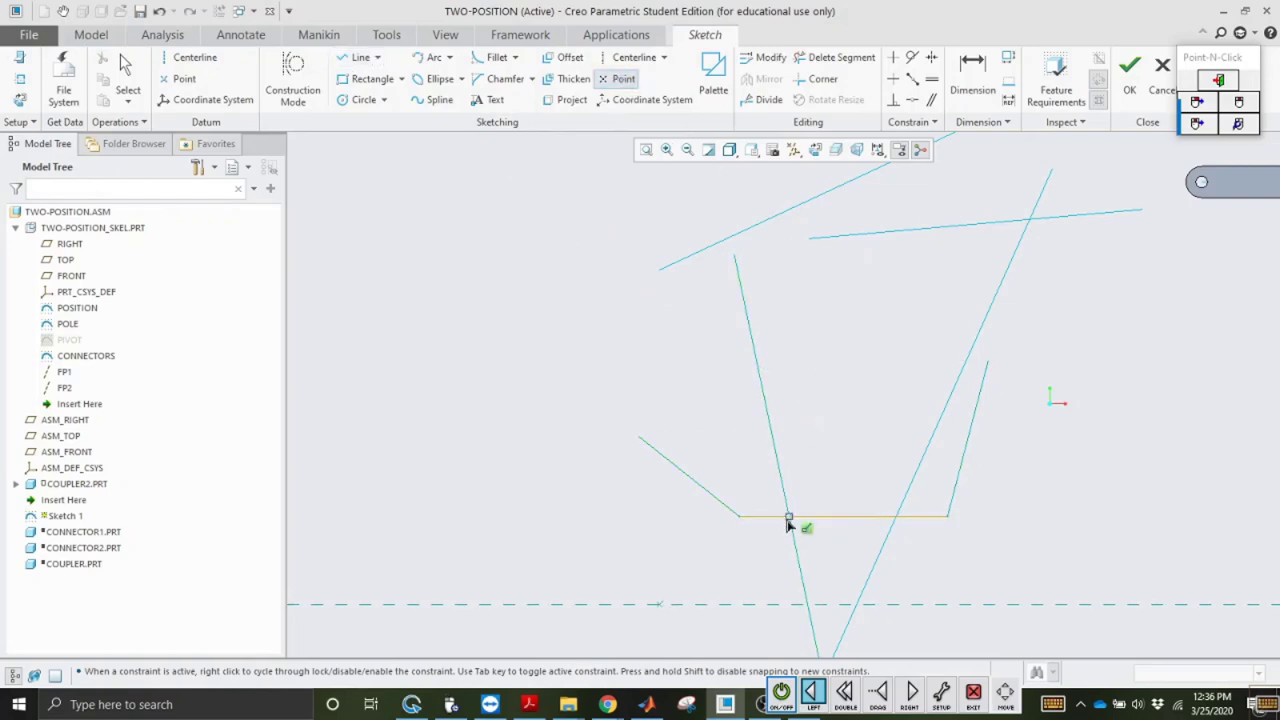
click(897, 517)
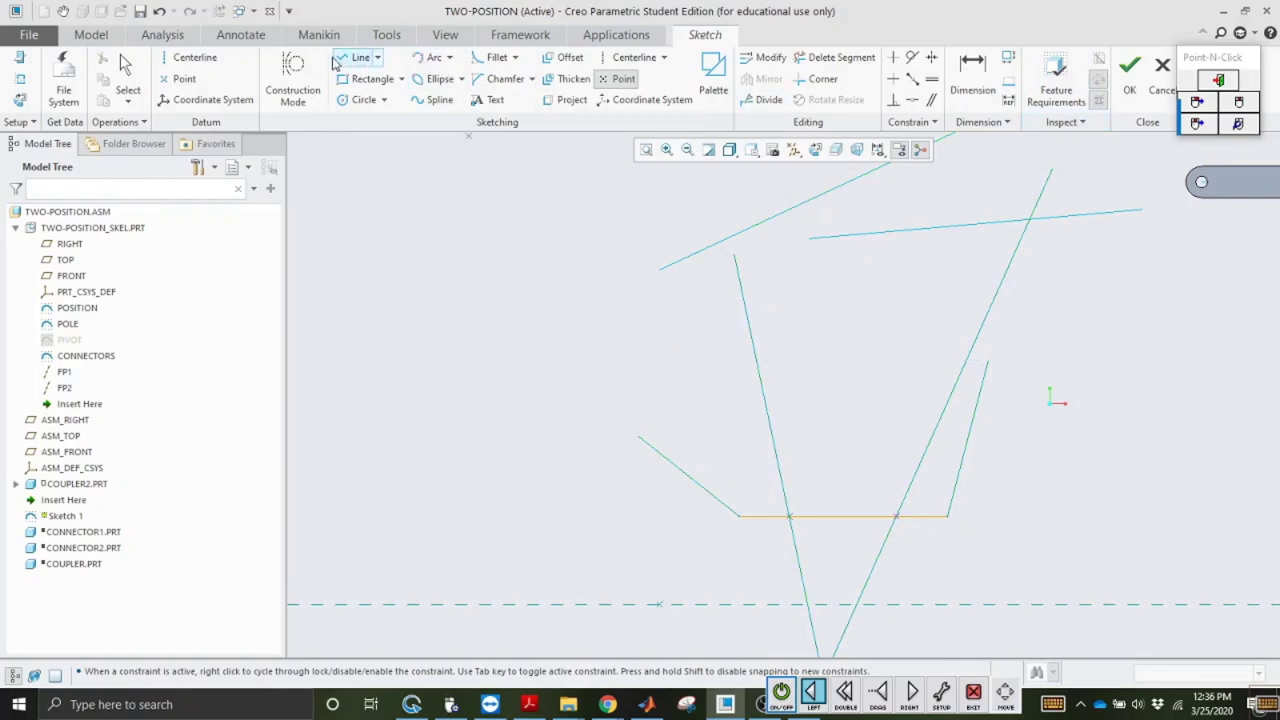
Step: Try to sketch a line from the left intersection point to the lower end of the upper POSITION line
click(338, 60)
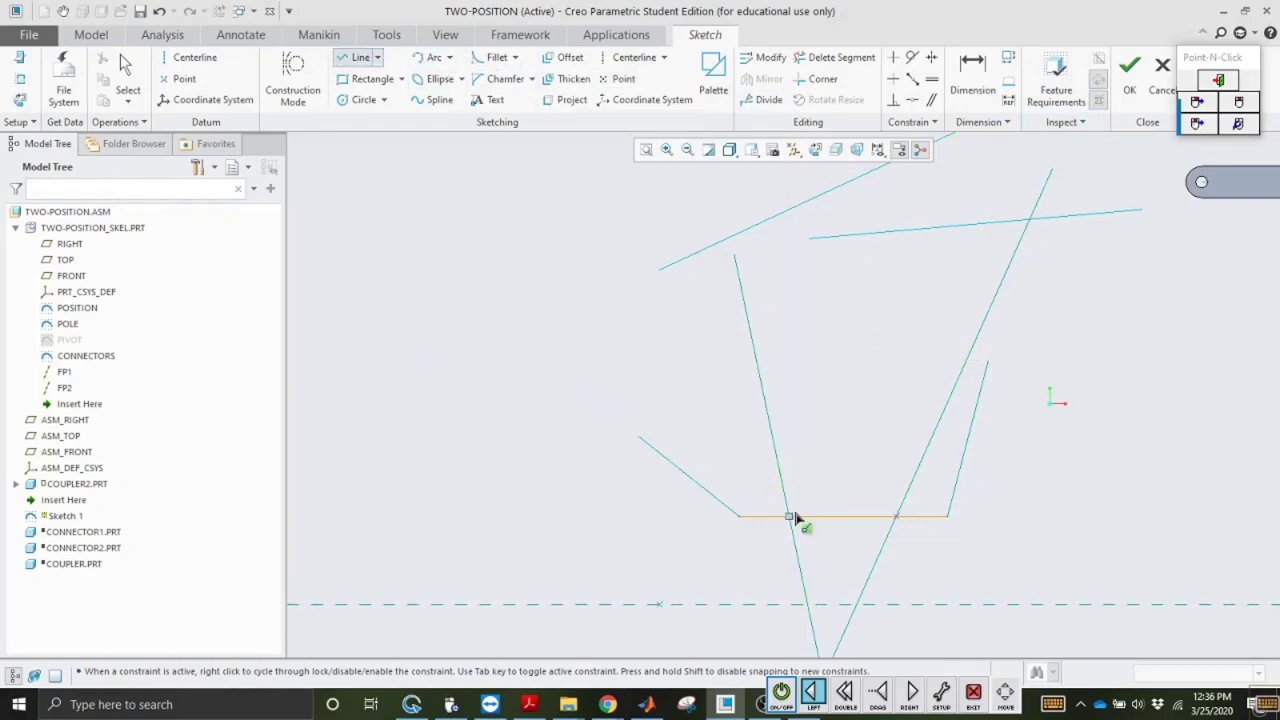
click(788, 516)
click(663, 265)
click(362, 56)
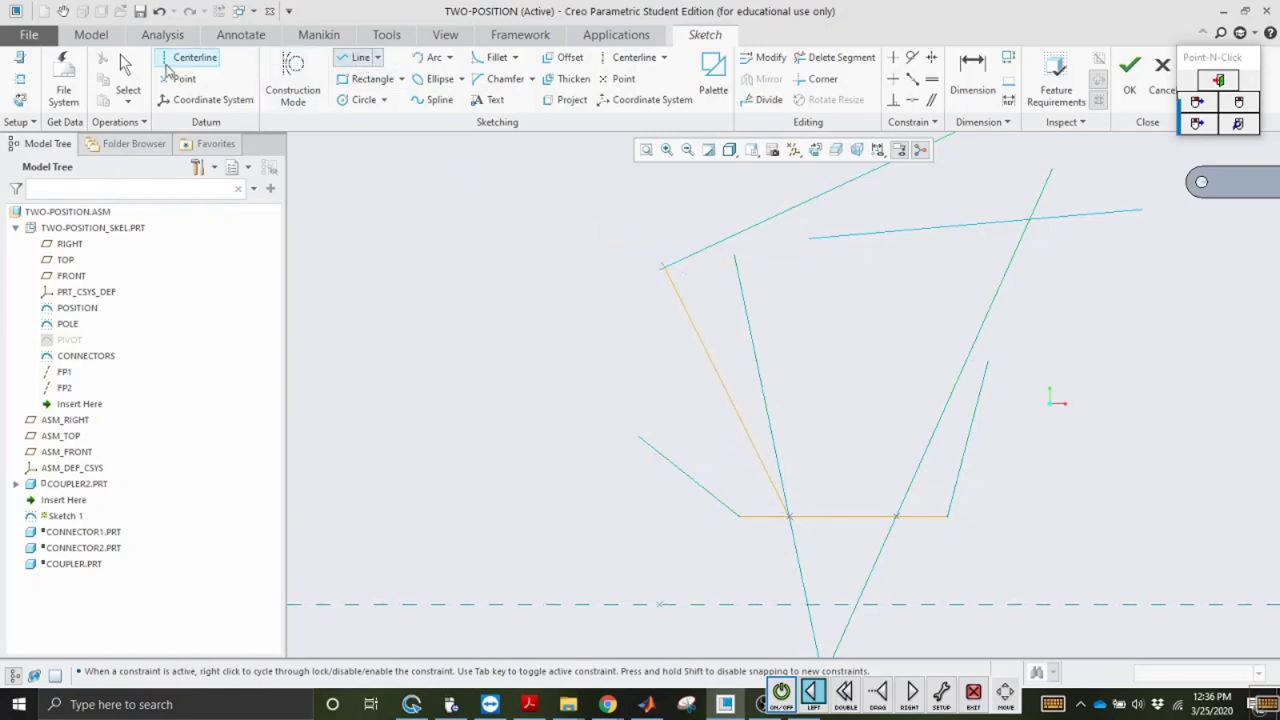
click(130, 66)
click(159, 11)
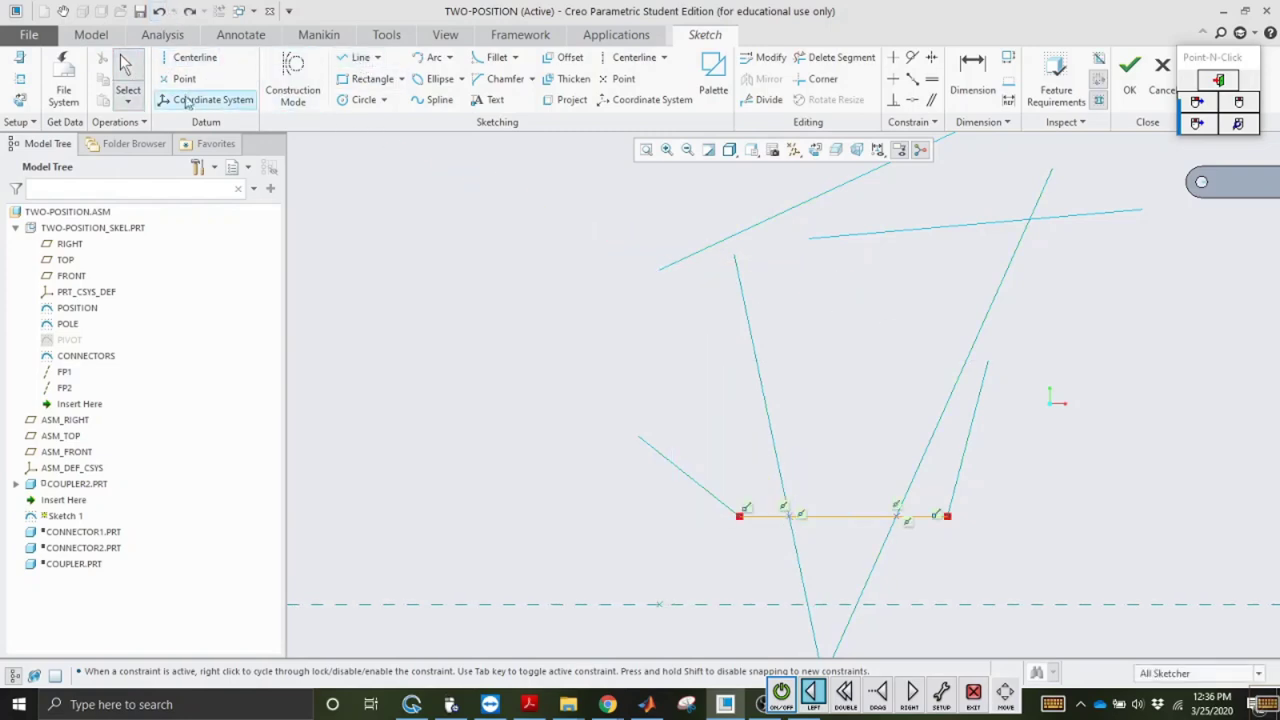
Step: Sketch two lines joining the left and right intersection points to the lower and upper ends of the upper POSITION line
click(358, 58)
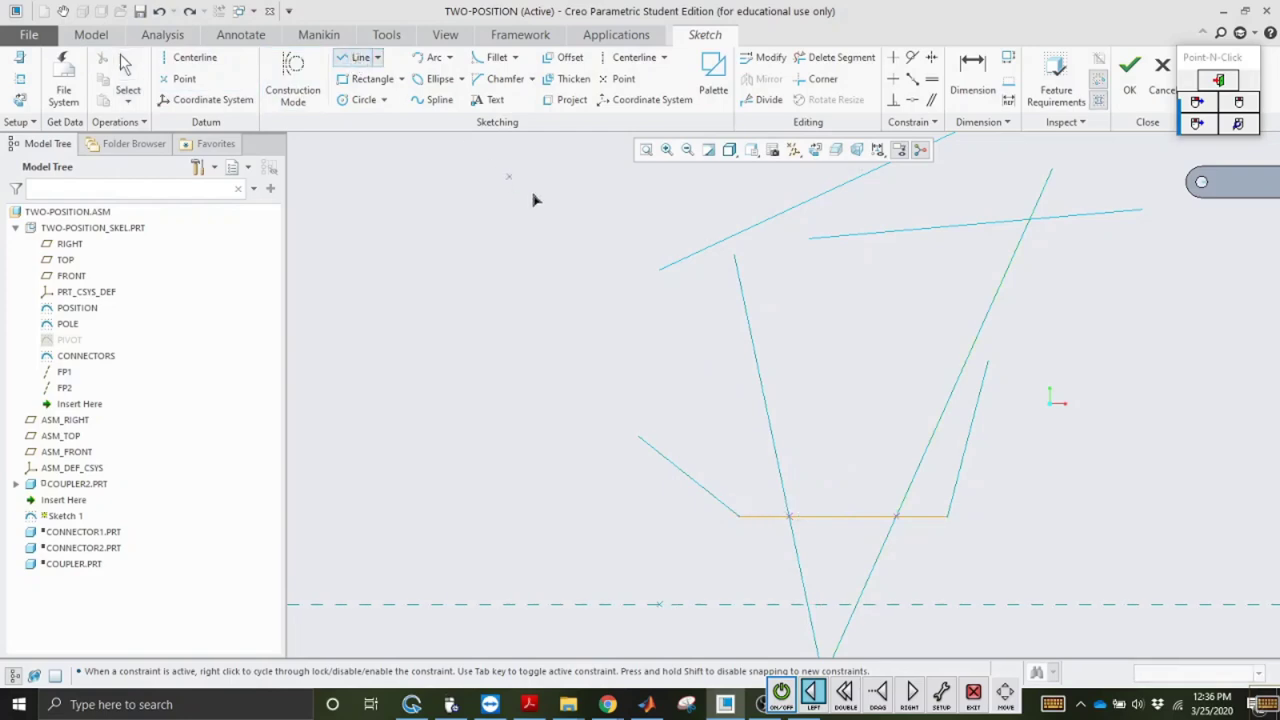
click(661, 271)
click(788, 516)
click(687, 150)
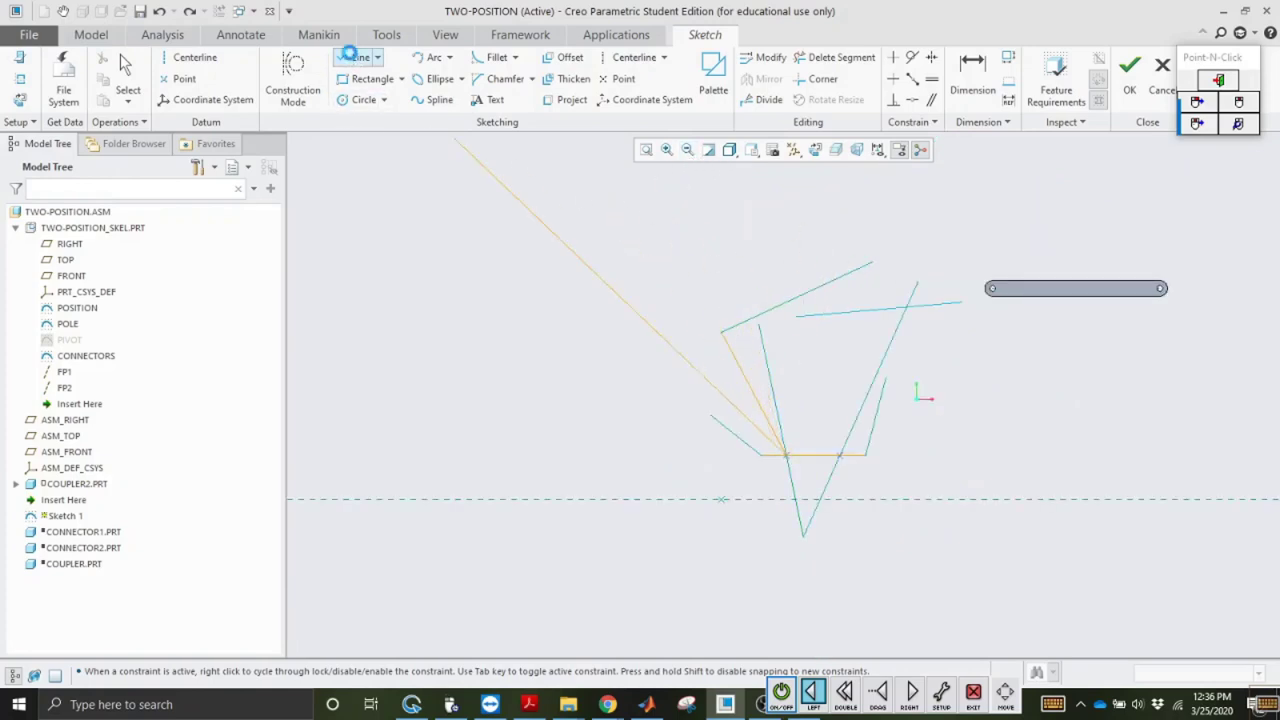
click(838, 455)
click(874, 264)
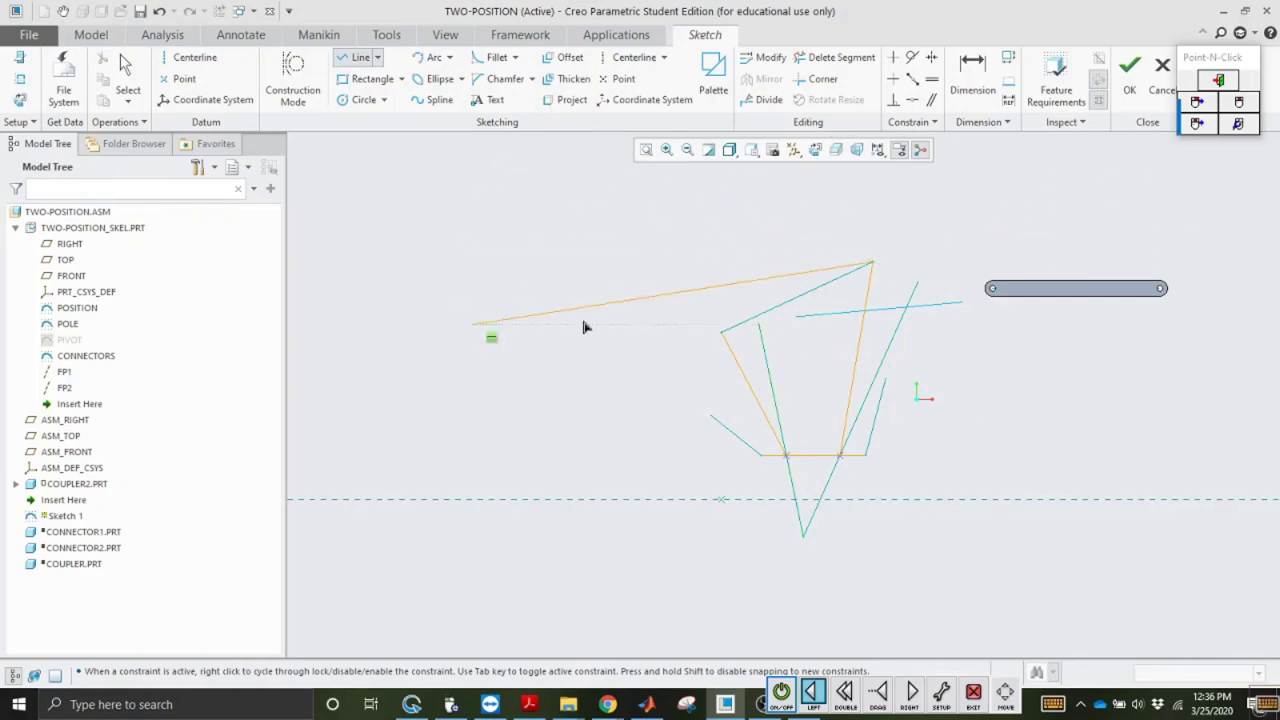
key(Escape)
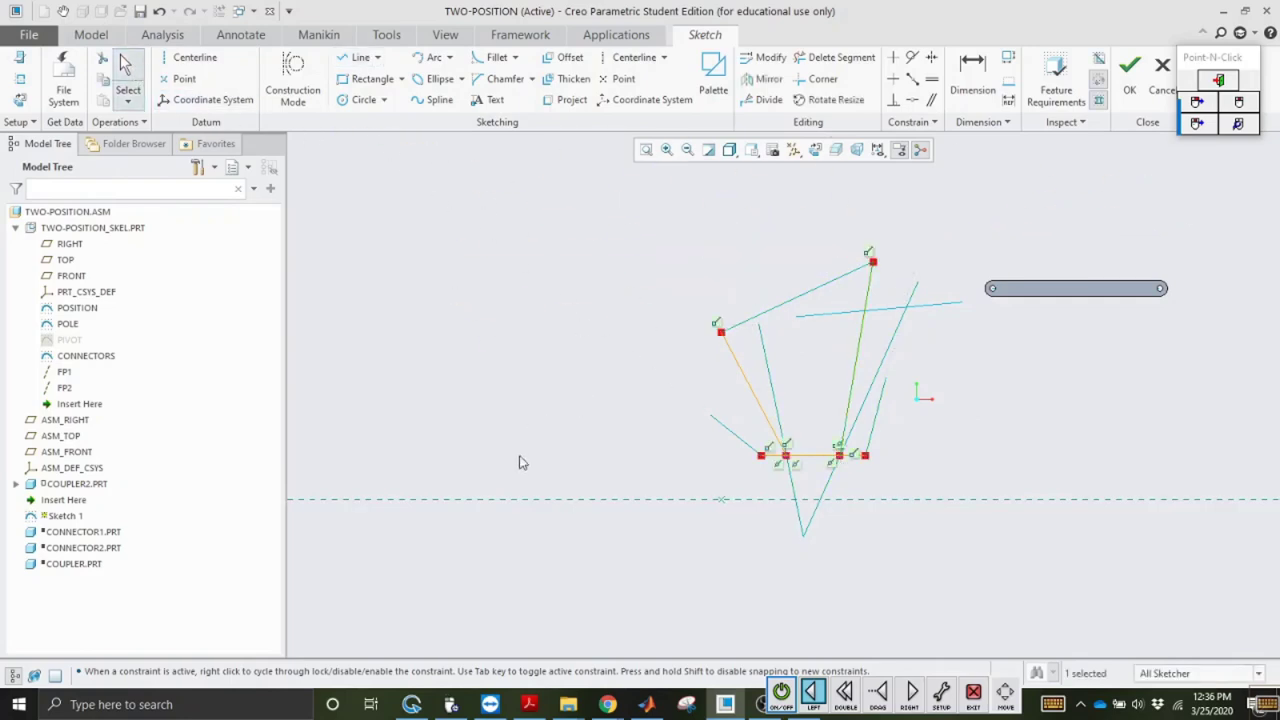
Step: Delete the horizontal line that joins the lower ends of the two connector lines
click(815, 474)
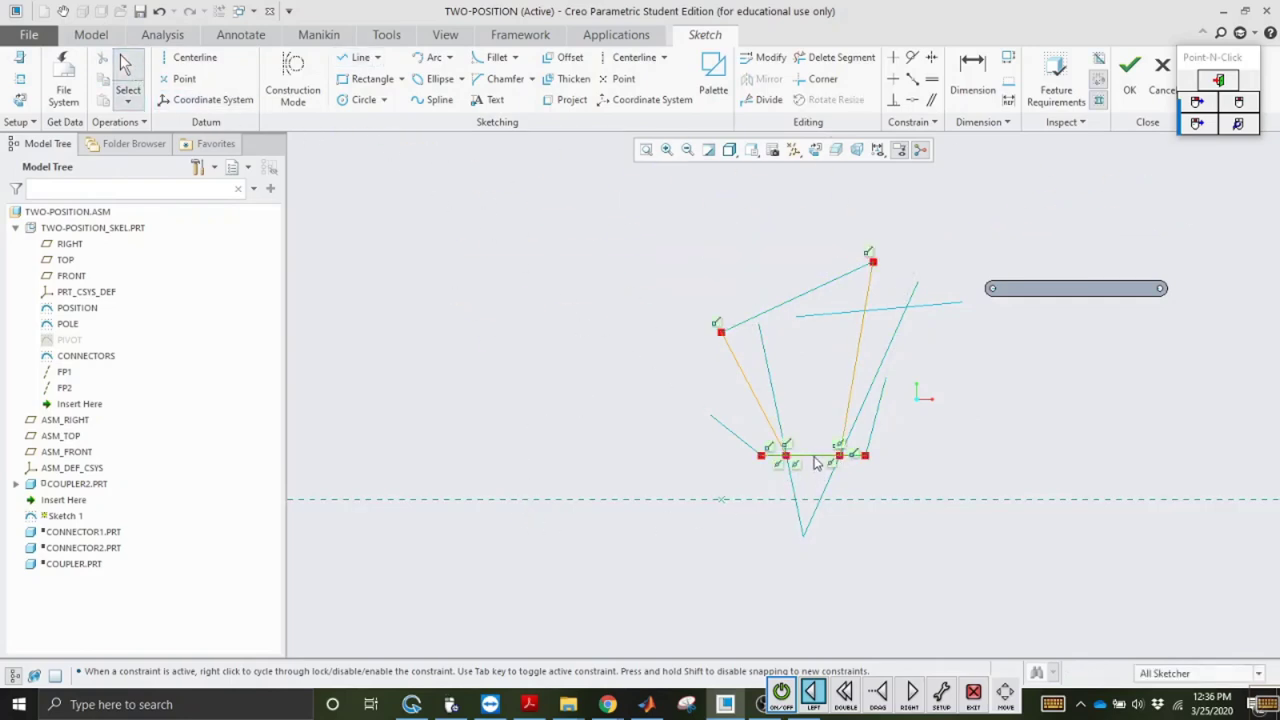
click(814, 459)
click(1052, 704)
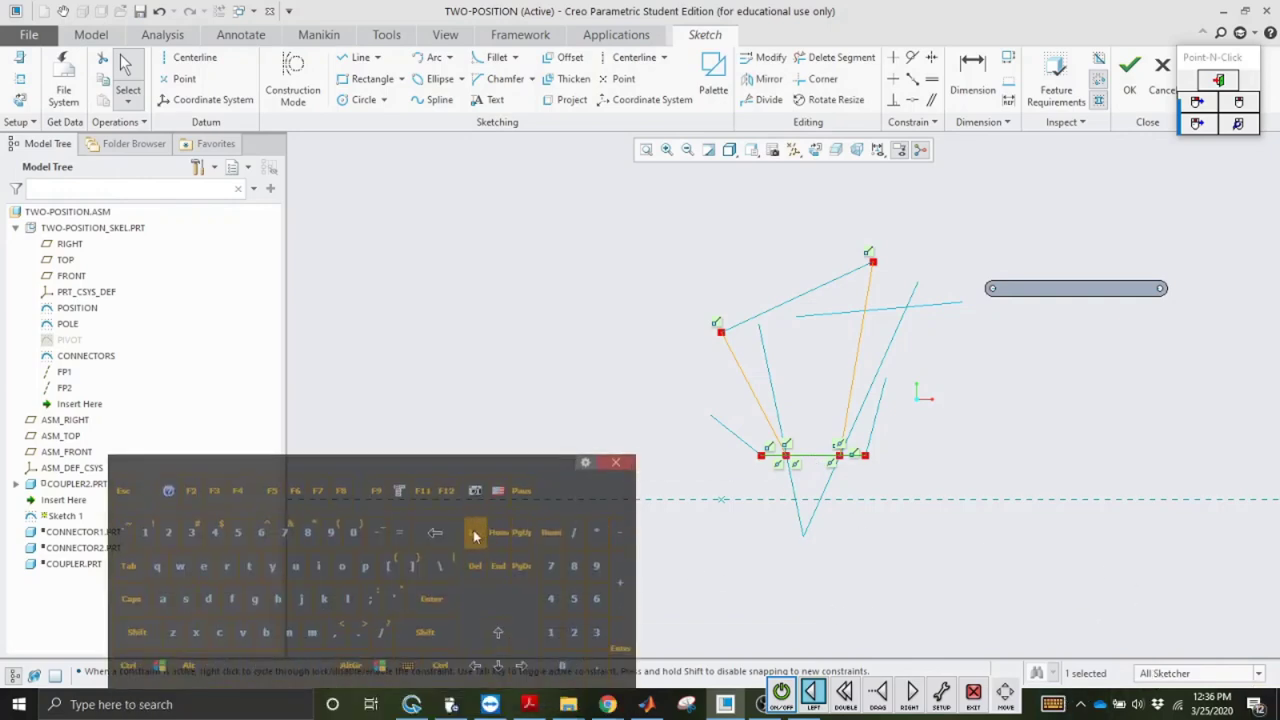
click(475, 566)
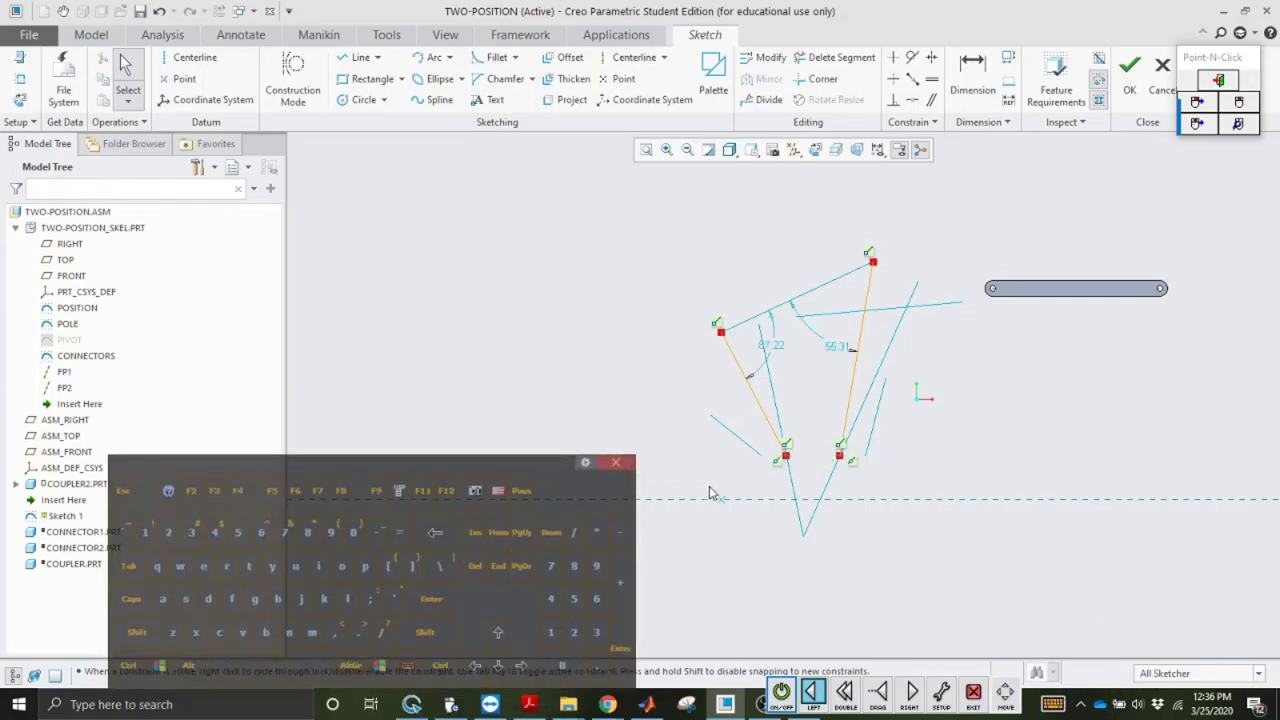
click(616, 462)
click(781, 692)
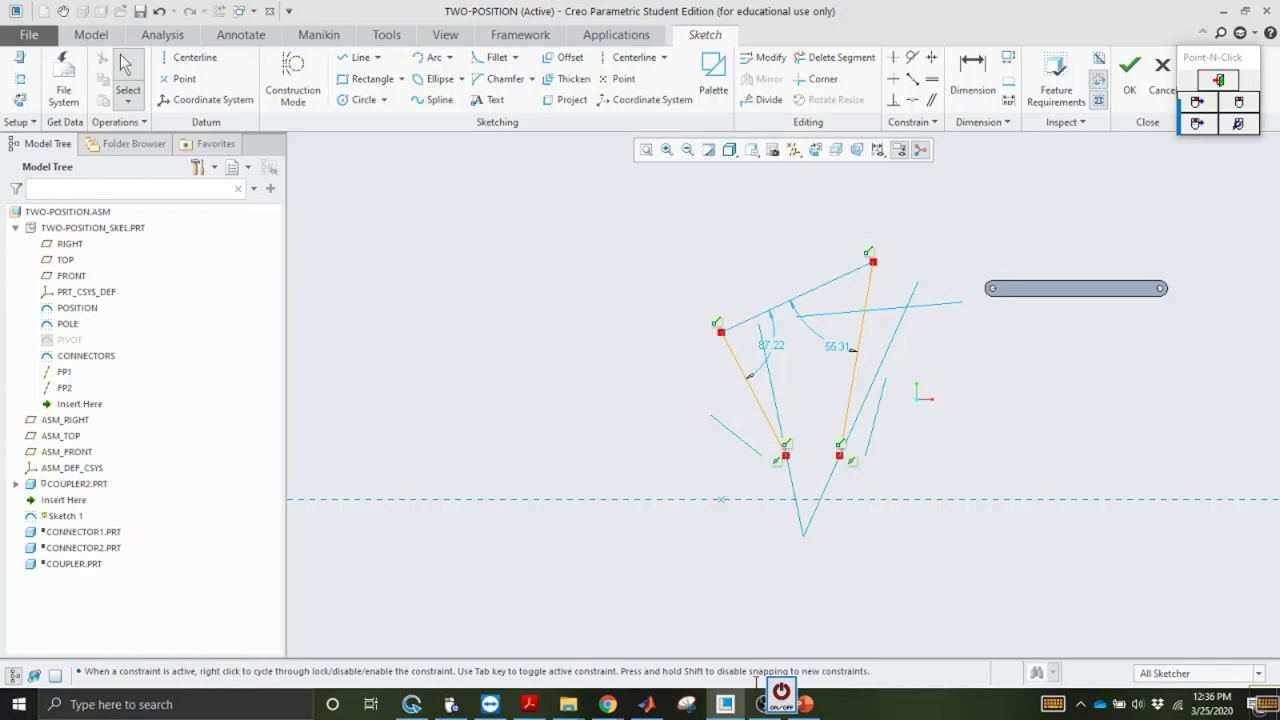
Step: Sketch construction lines extending both POLE lines upward and connect them with a horizontal construction line
mouse_move(780, 692)
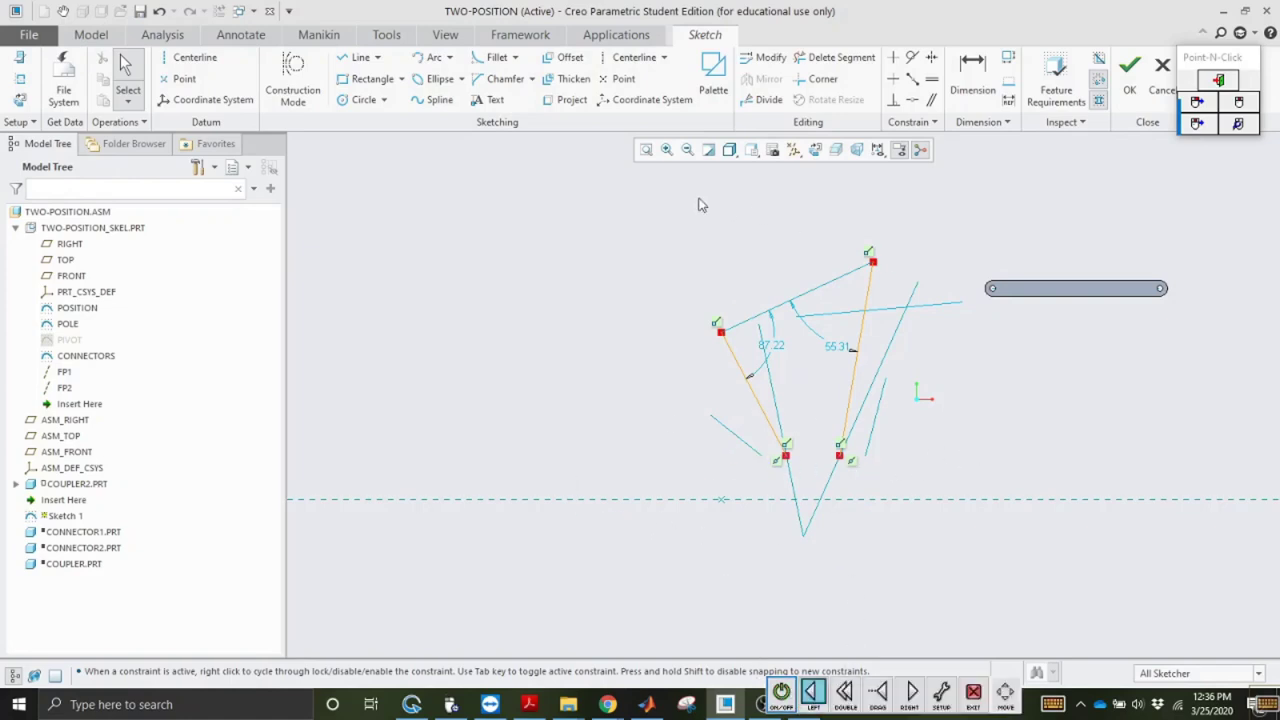
click(355, 57)
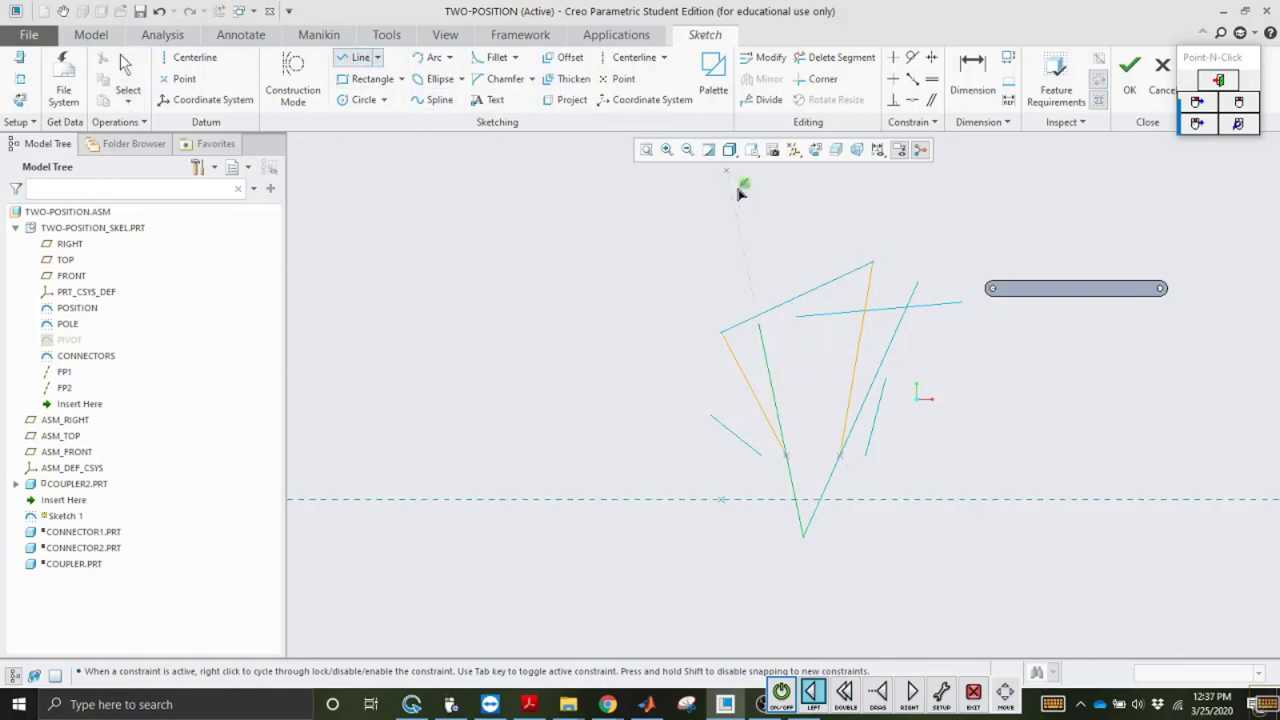
click(266, 70)
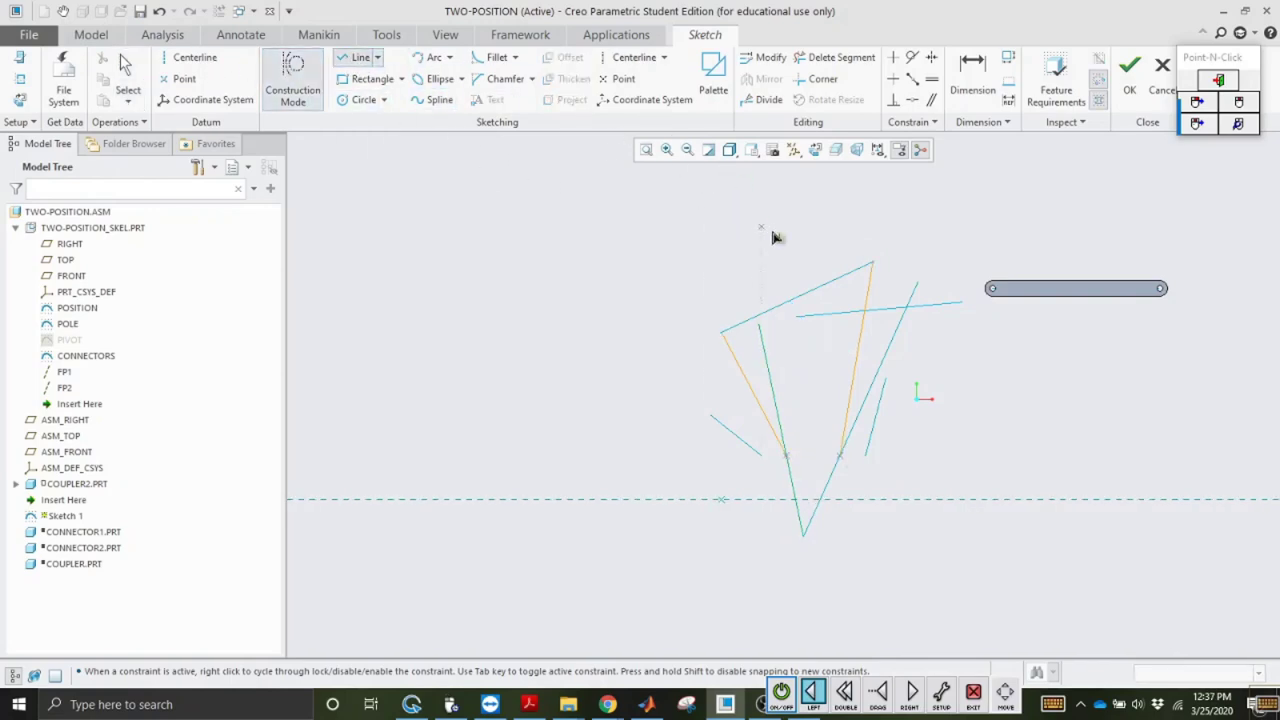
click(762, 327)
click(730, 182)
click(918, 284)
click(981, 143)
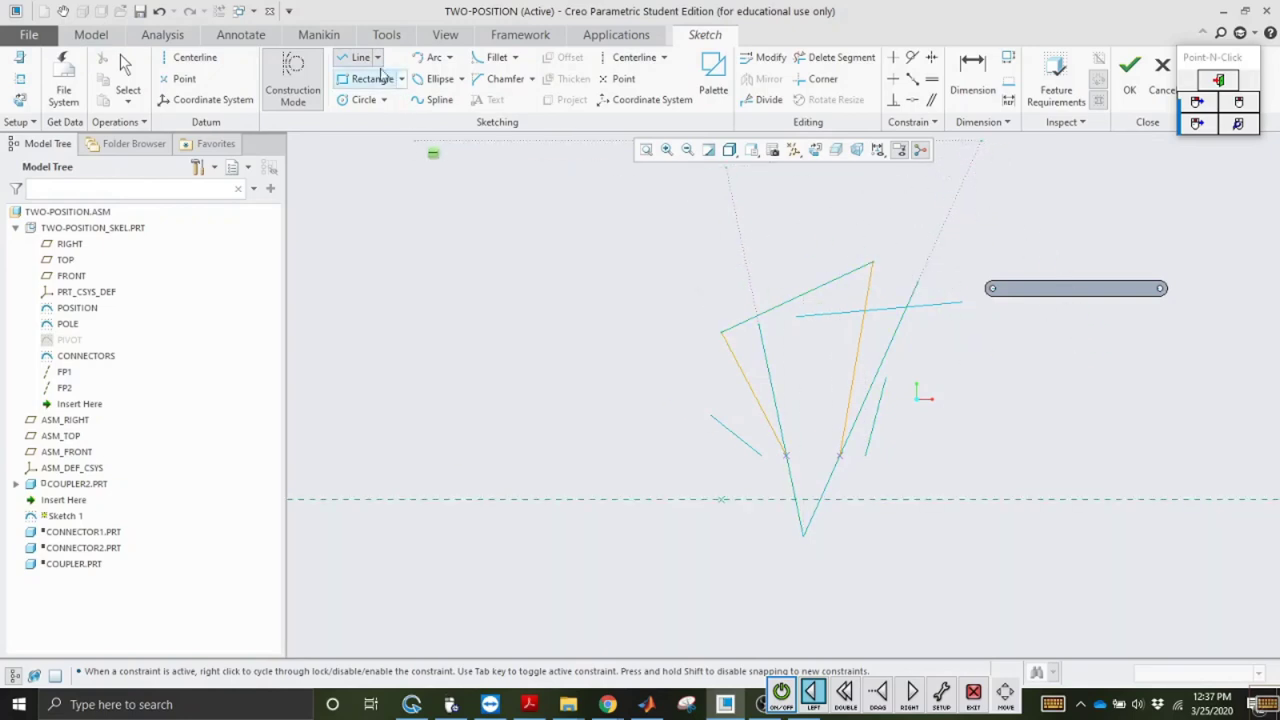
click(352, 57)
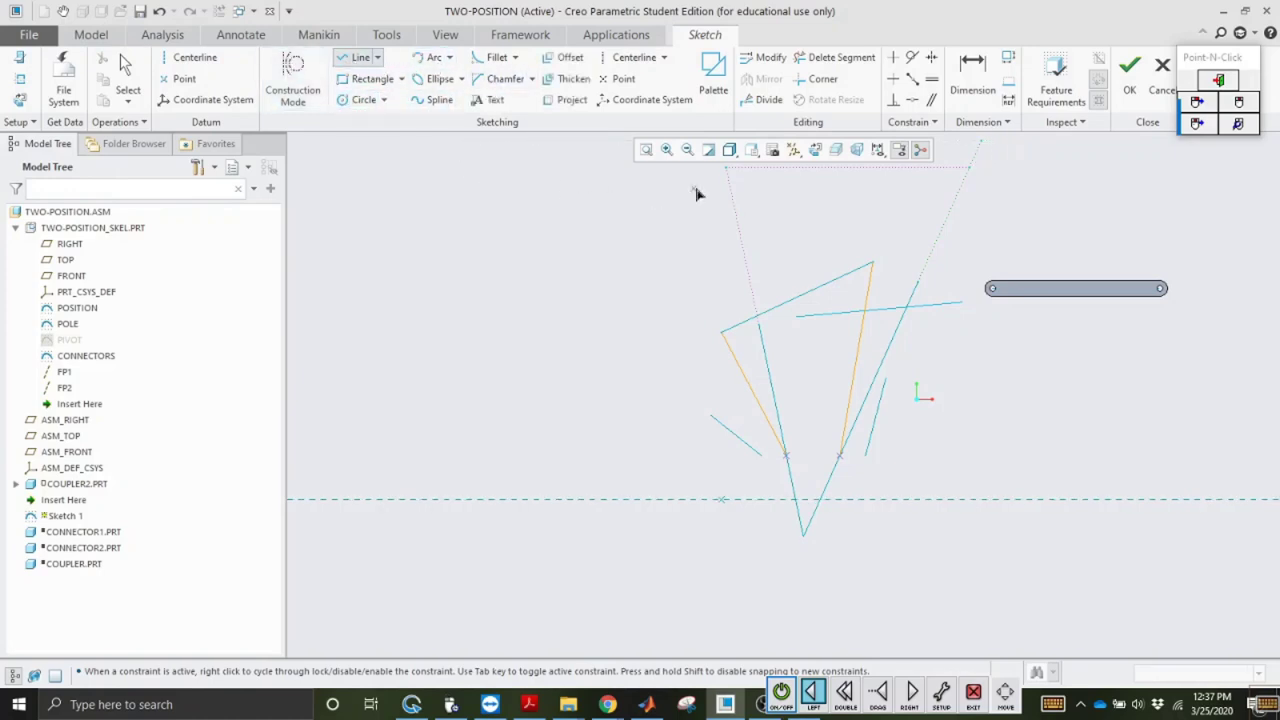
Step: Sketch solid lines from the ends of the horizontal construction line to the nearer ends of the upper POSITION line
click(726, 170)
click(720, 330)
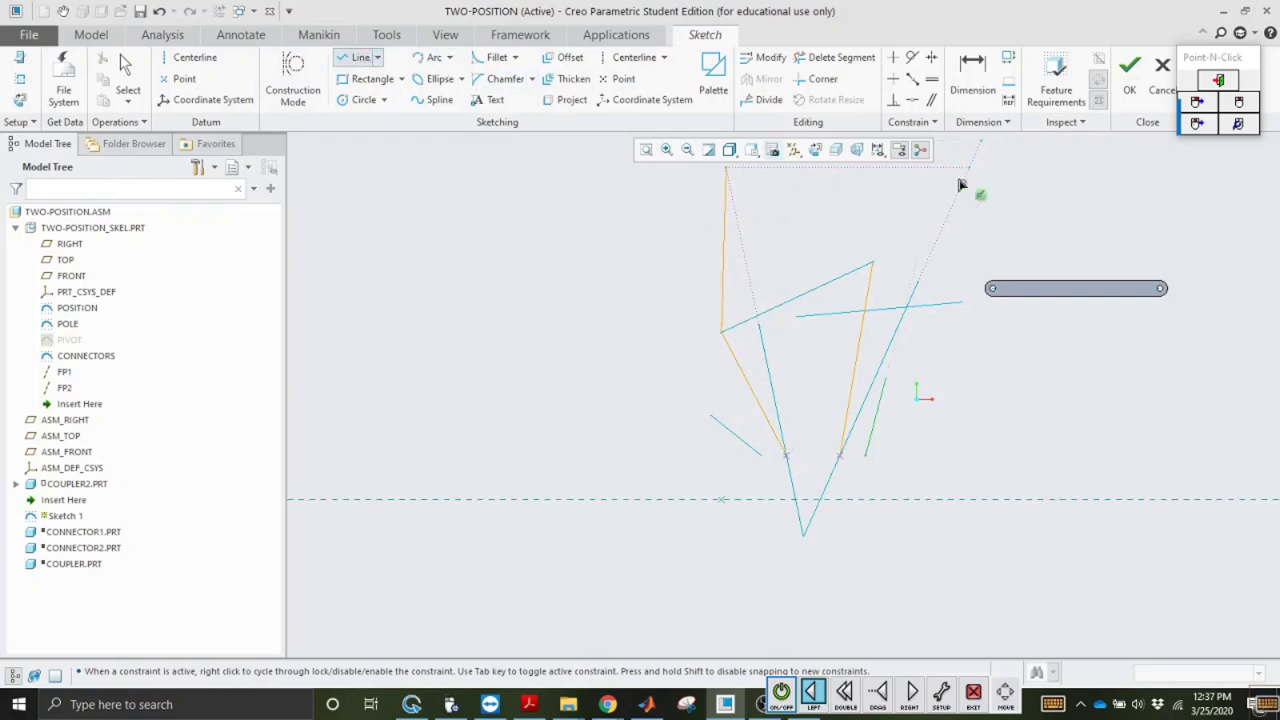
click(966, 173)
click(872, 263)
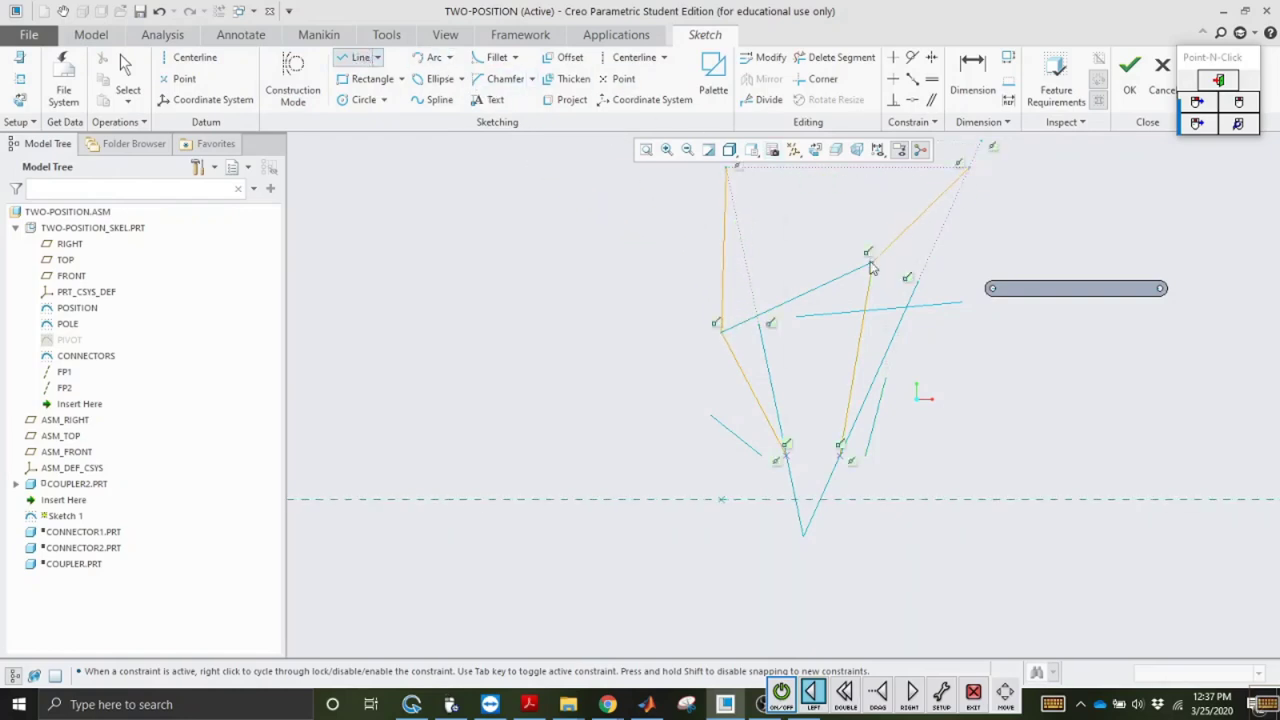
middle_click(538, 215)
middle_click(545, 277)
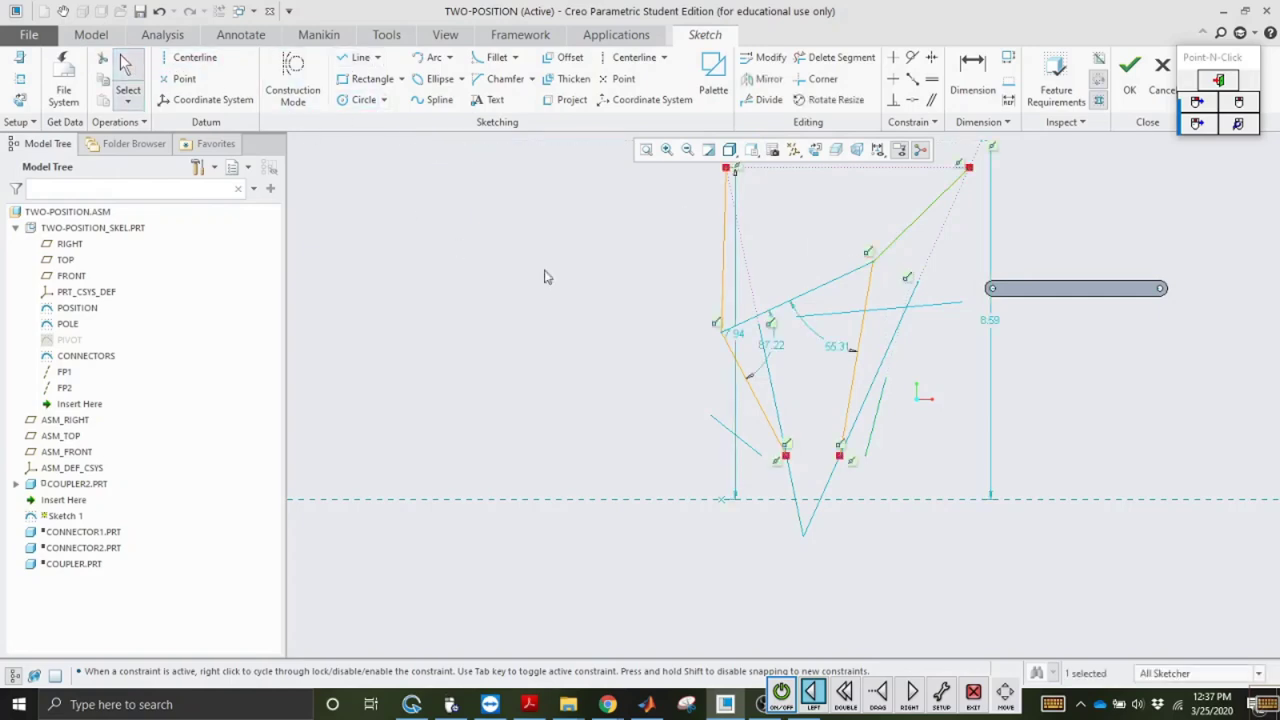
click(548, 396)
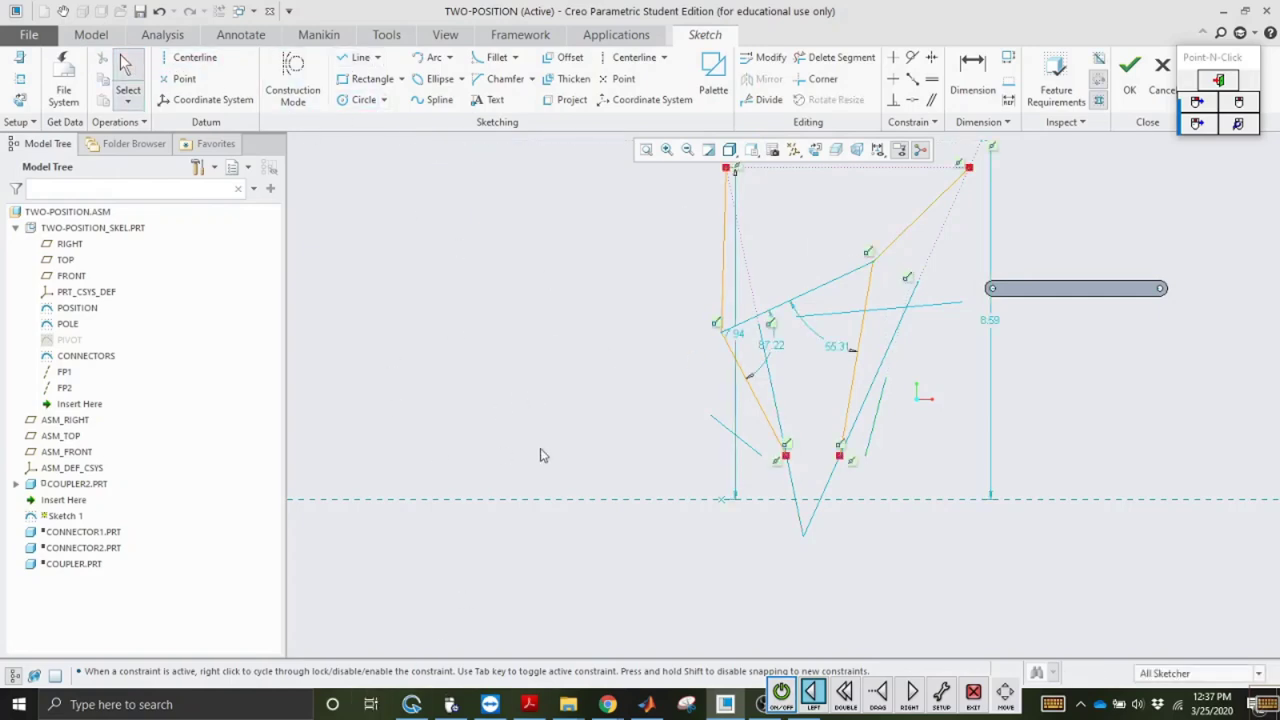
Step: Delete the right POLE extension and the horizontal construction line, and accept the sketch
click(936, 252)
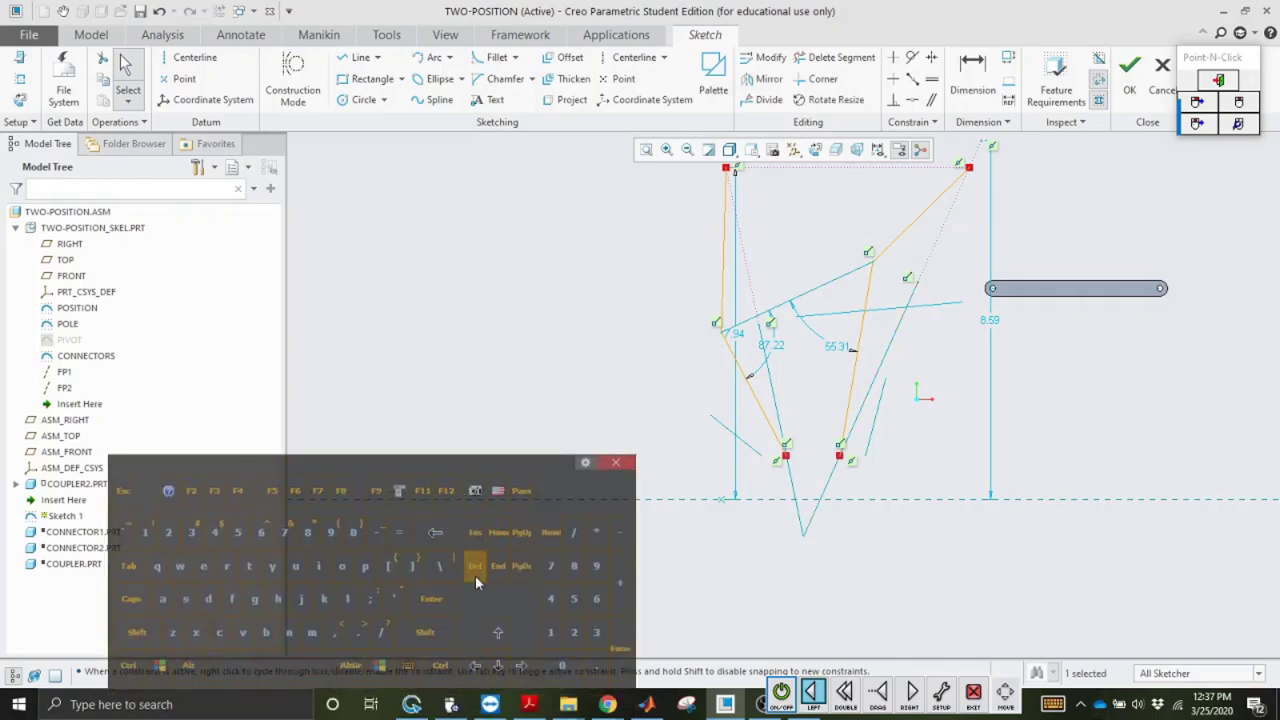
click(475, 575)
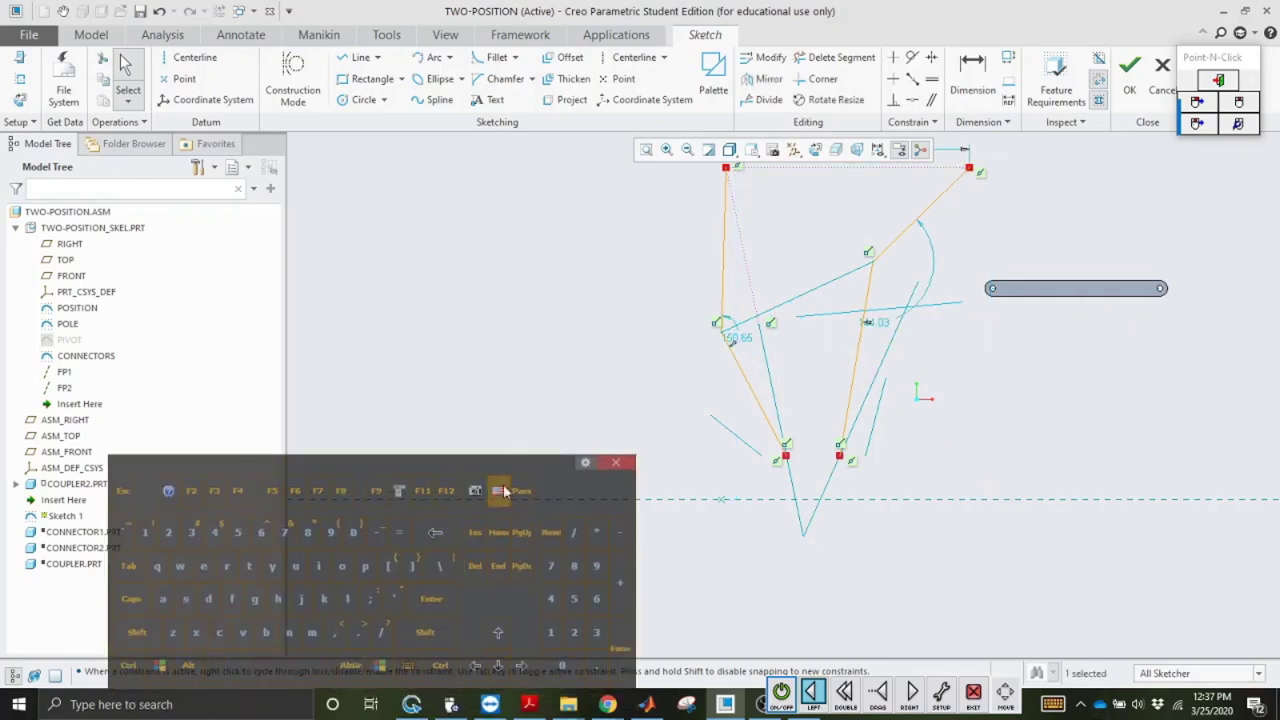
click(479, 566)
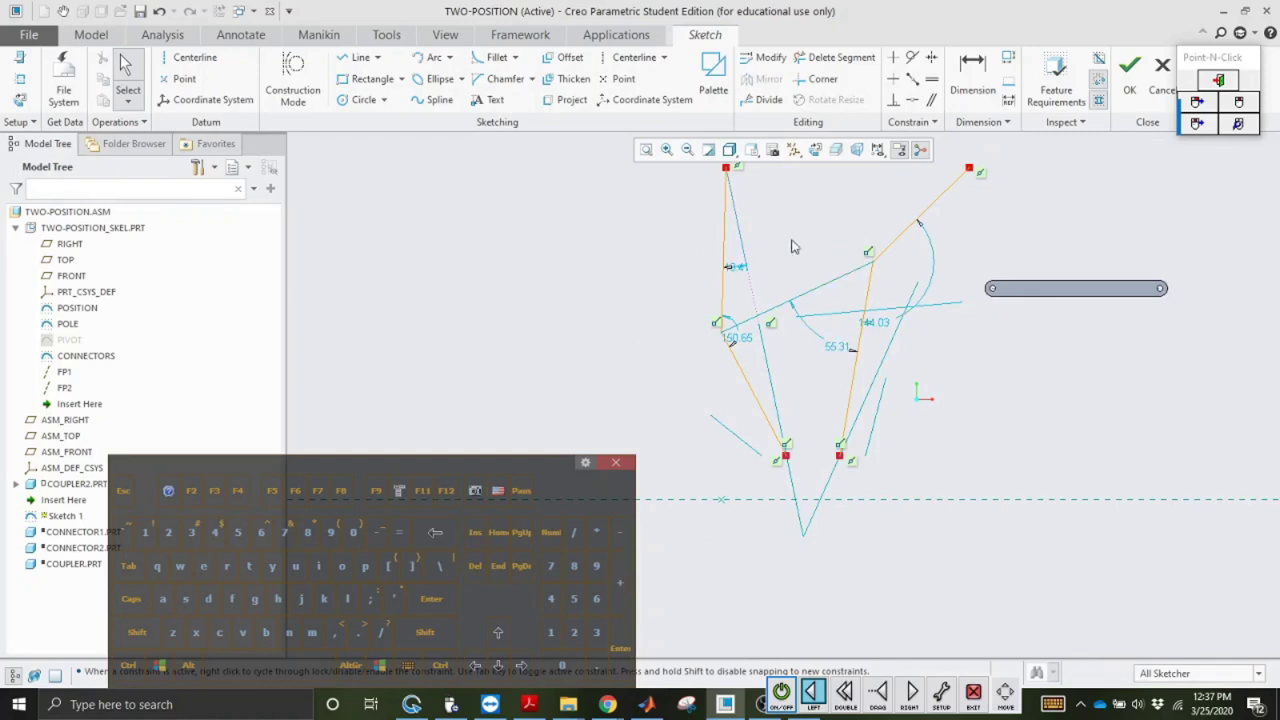
click(1130, 66)
click(729, 236)
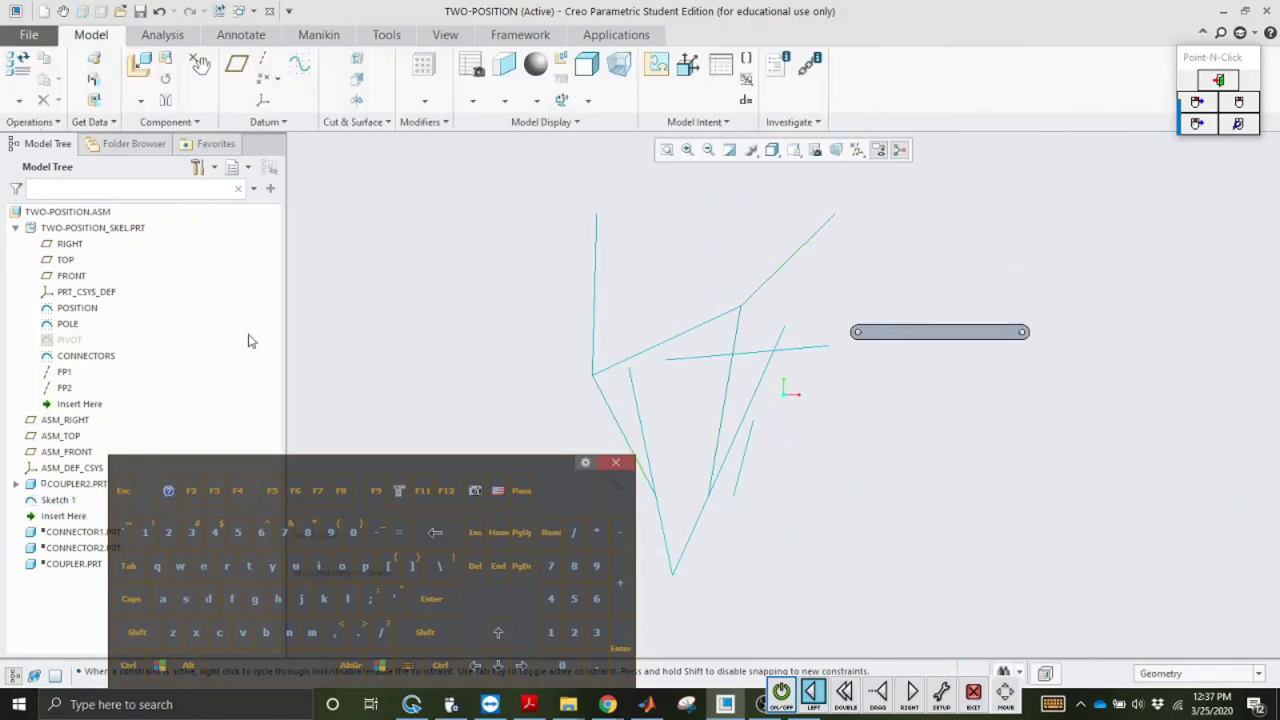
Step: Hide the skeleton's POLE and CONNECTORS sketches
click(50, 330)
click(88, 287)
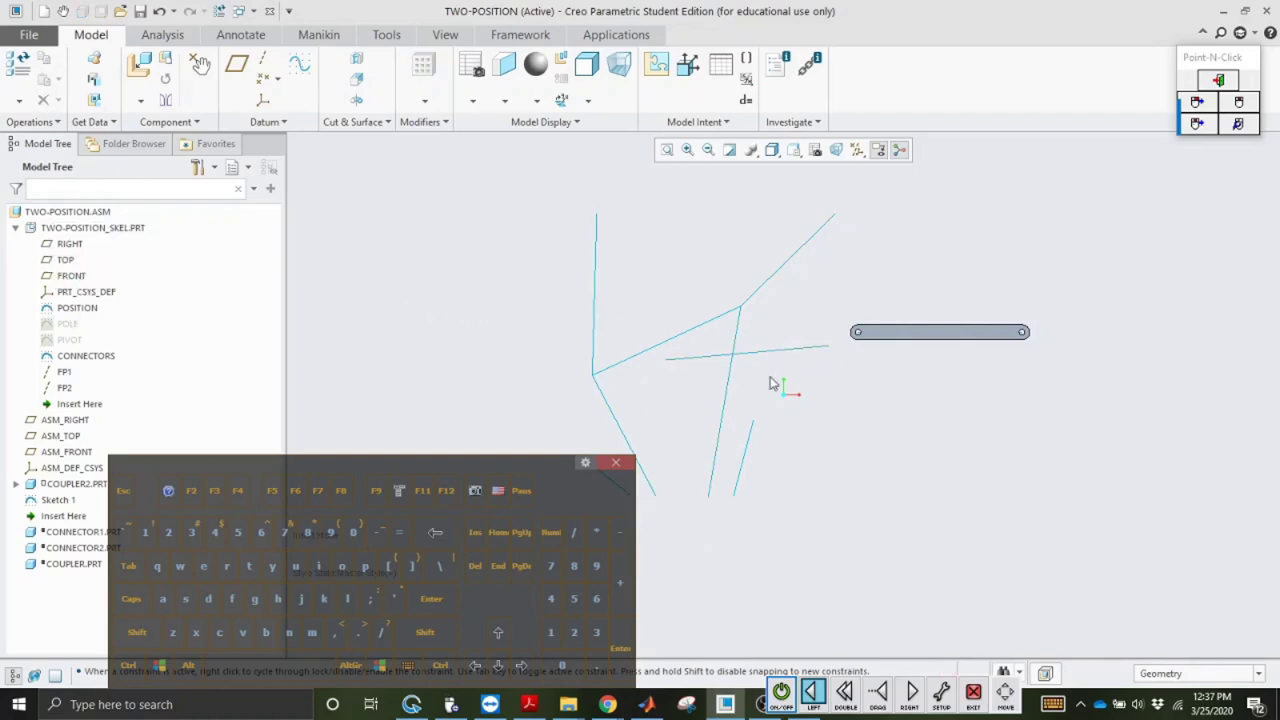
click(86, 356)
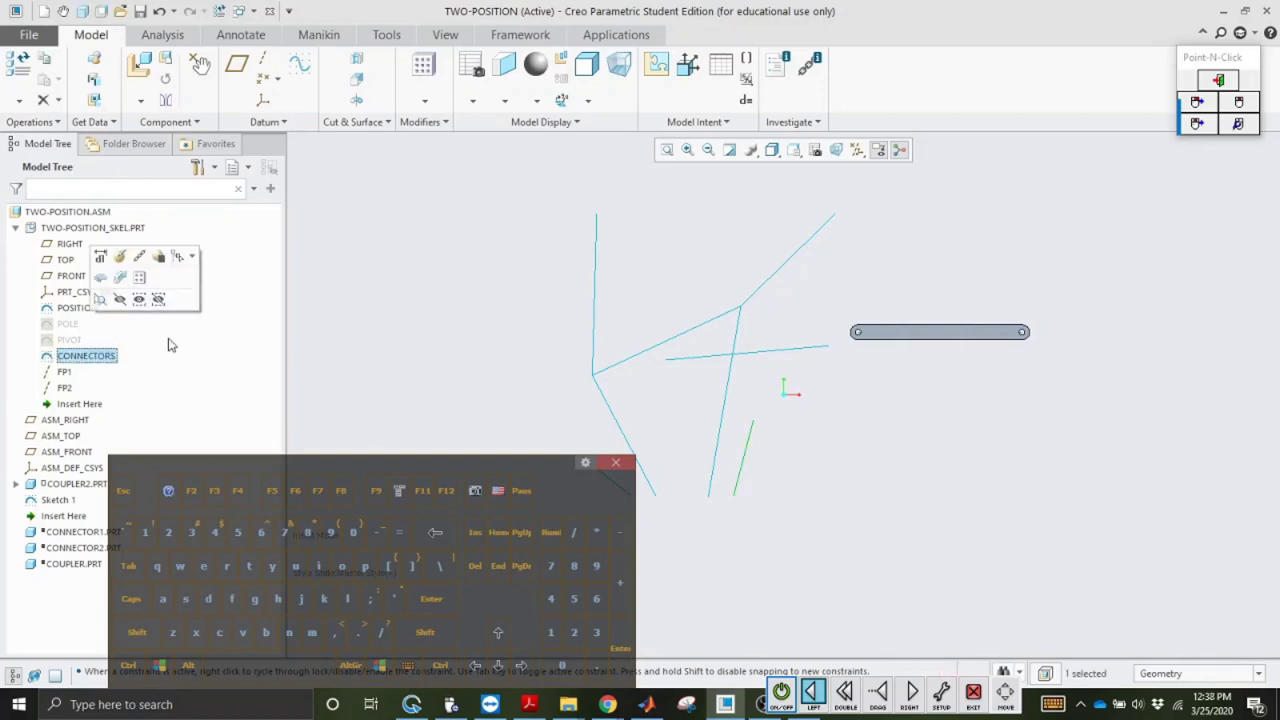
click(119, 279)
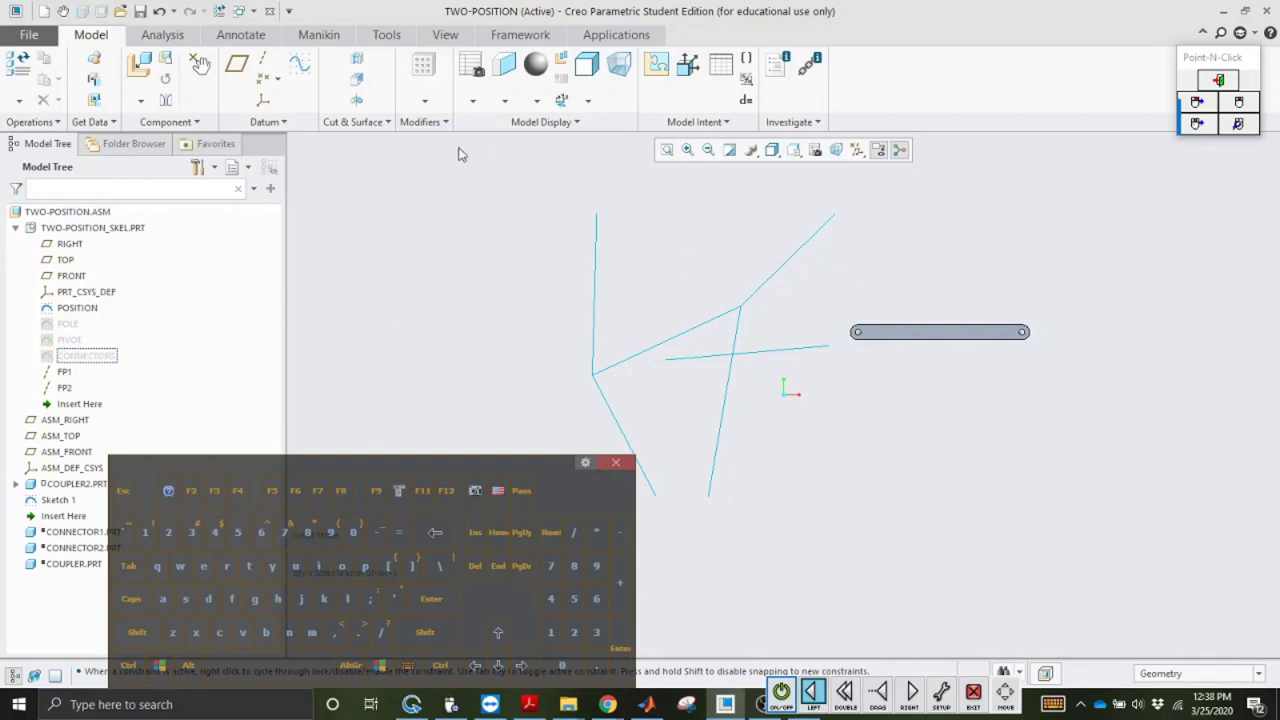
Step: Reorder the features so that Sketch 1 comes before COUPLER2.PRT
click(66, 500)
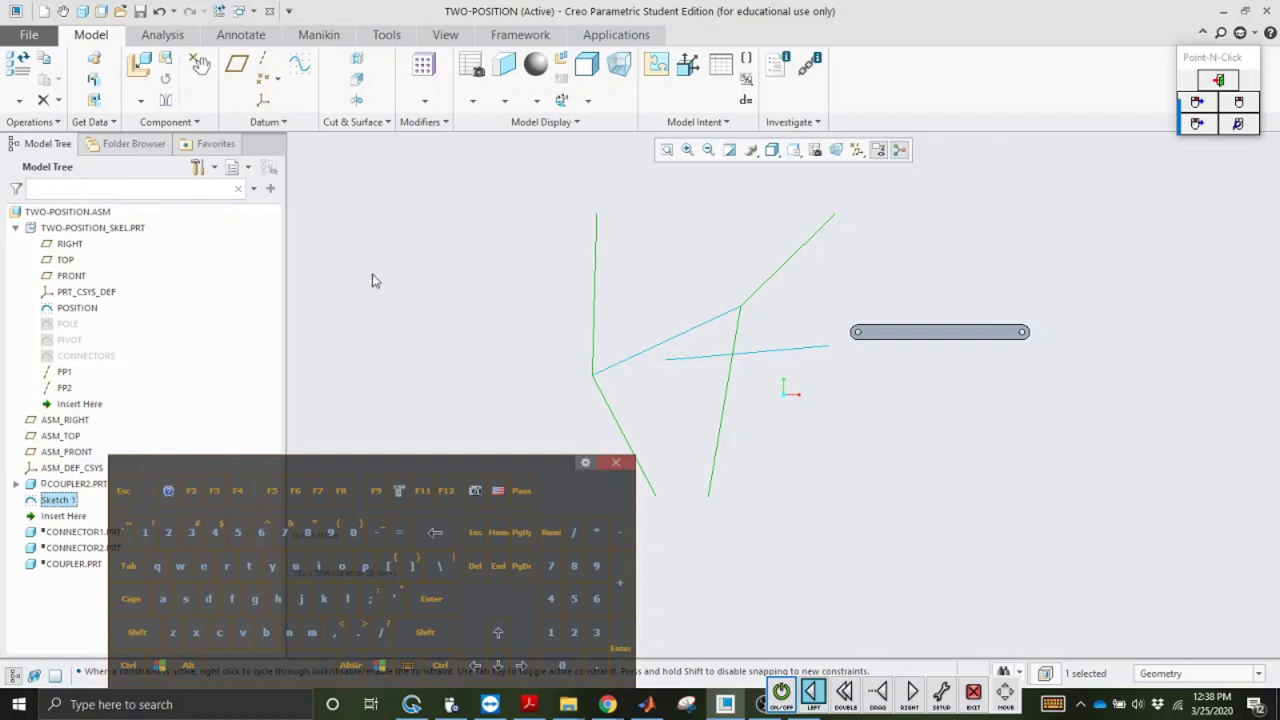
click(381, 356)
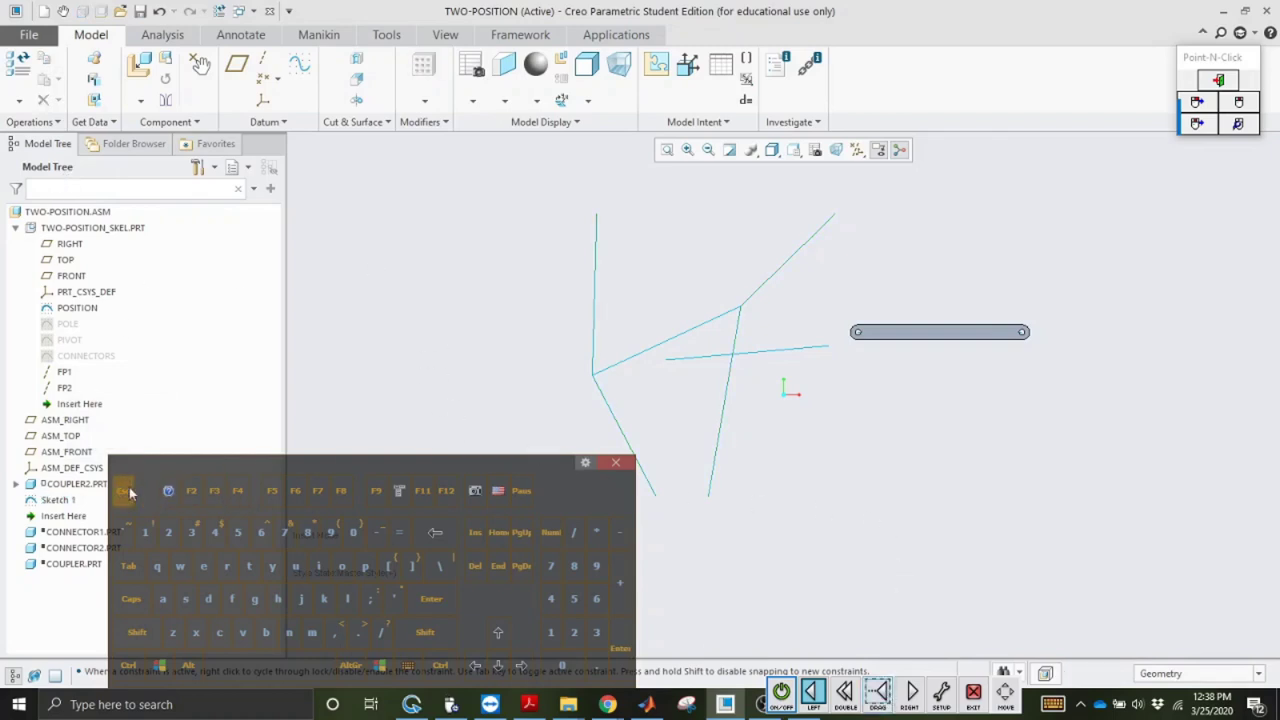
click(58, 500)
drag(78, 475, 78, 477)
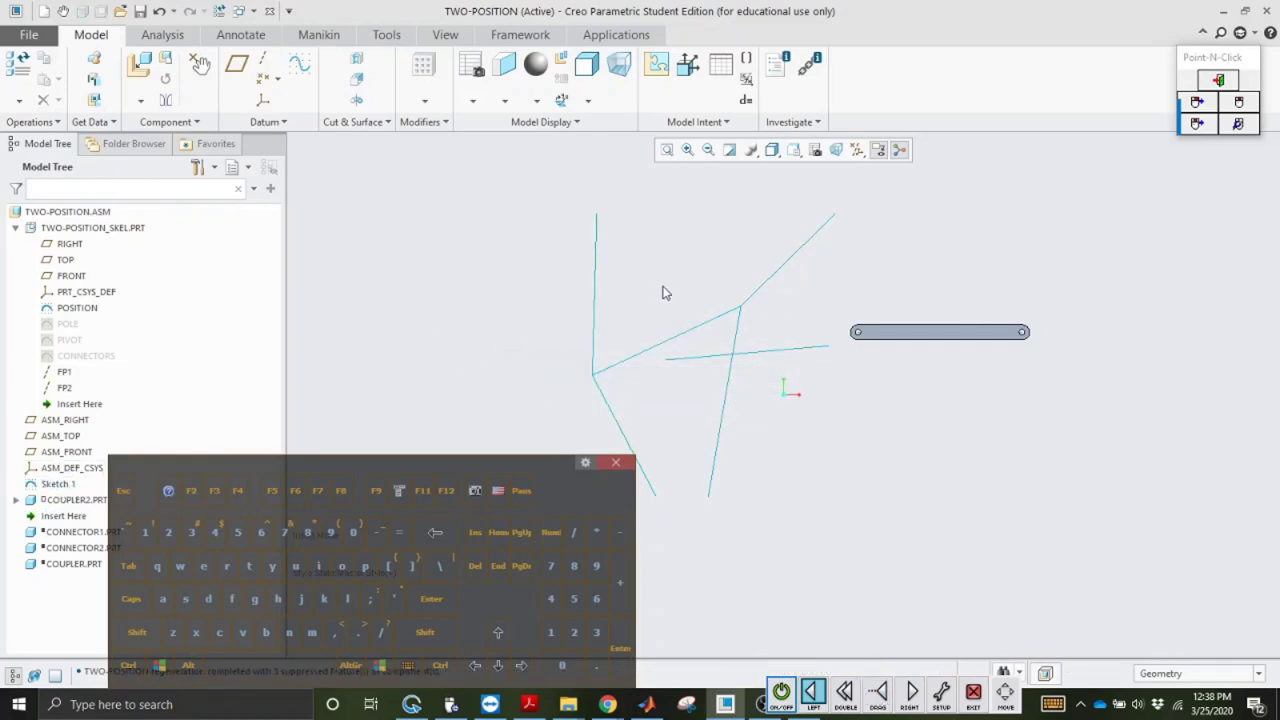
Step: Reopen Sketch 1 of the assembly for editing
click(70, 483)
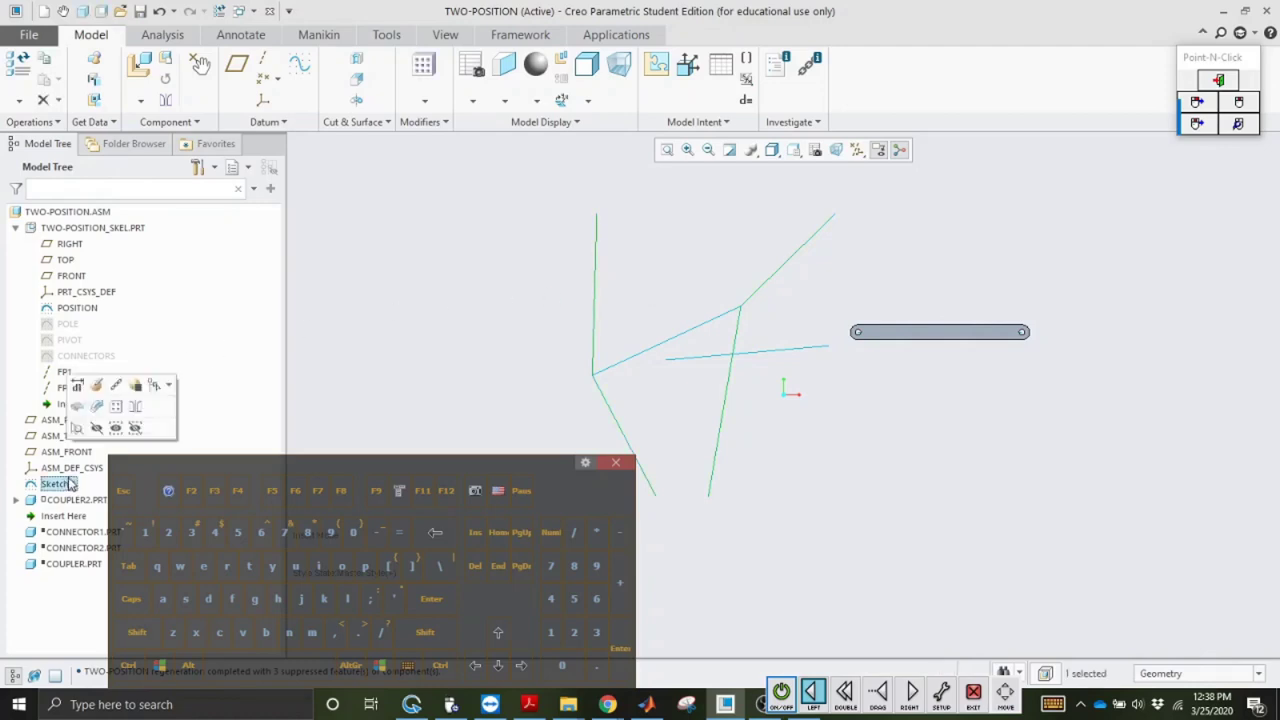
click(101, 386)
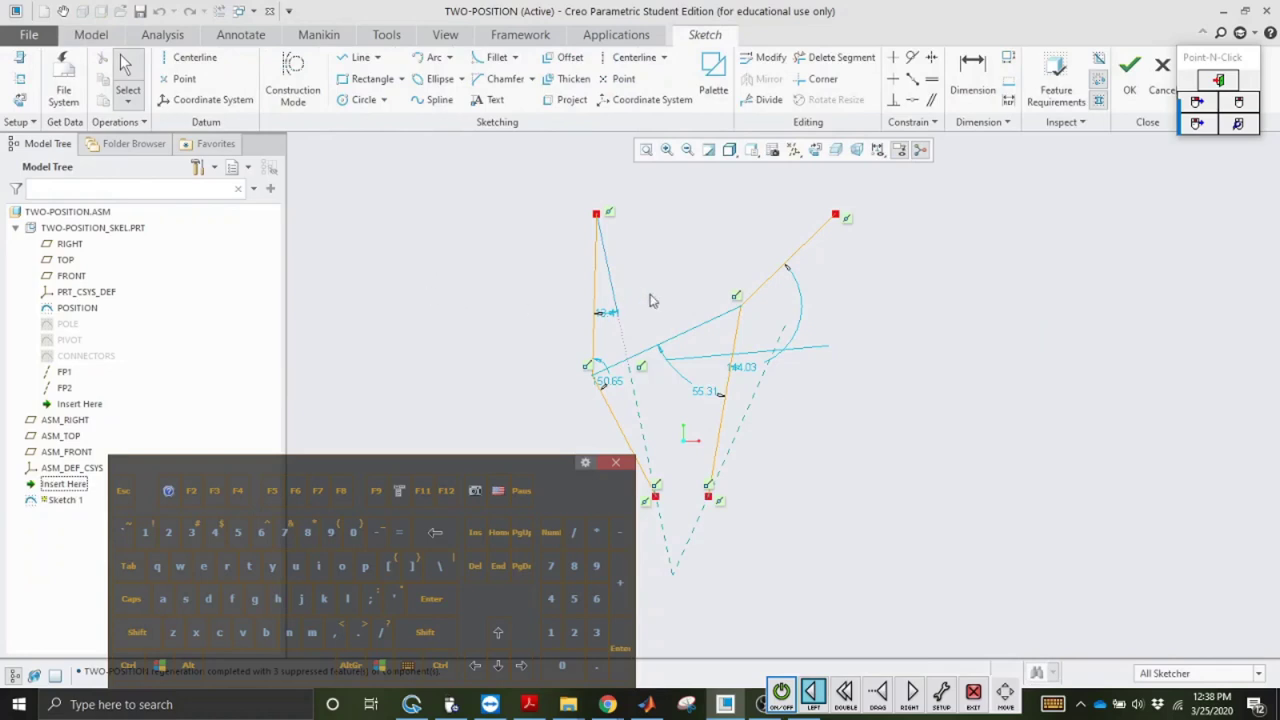
click(666, 149)
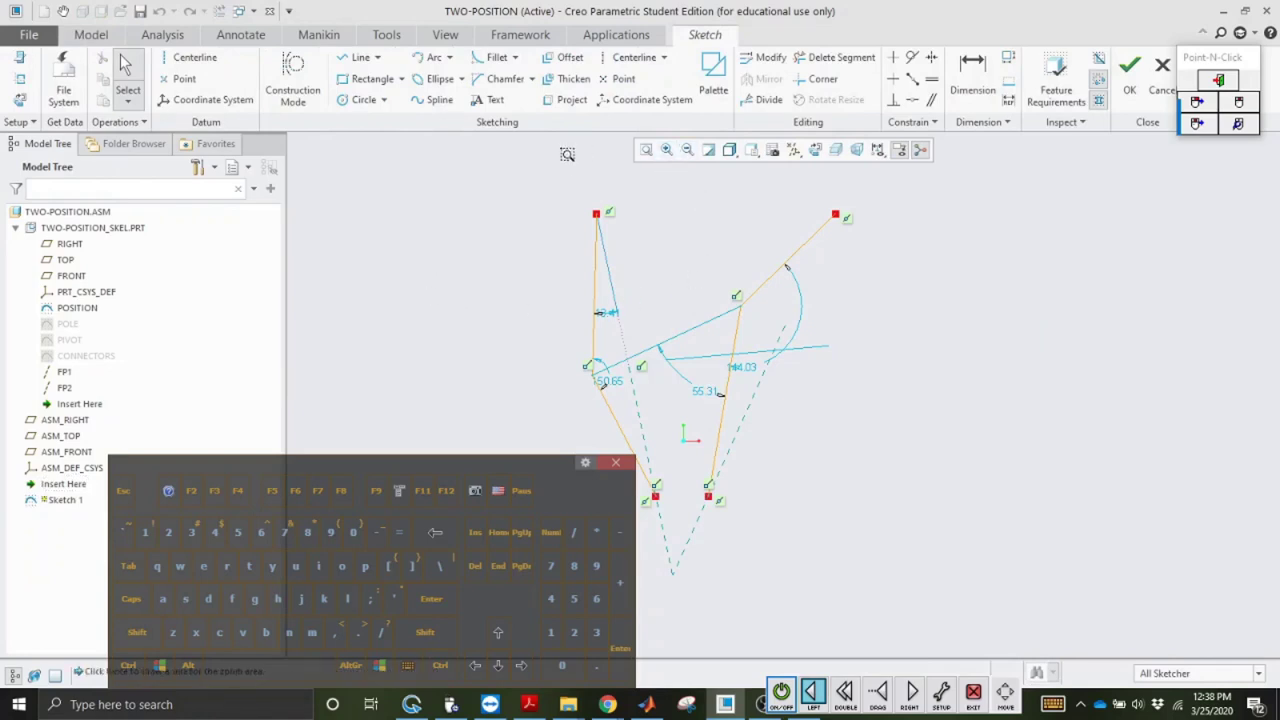
click(566, 153)
click(656, 569)
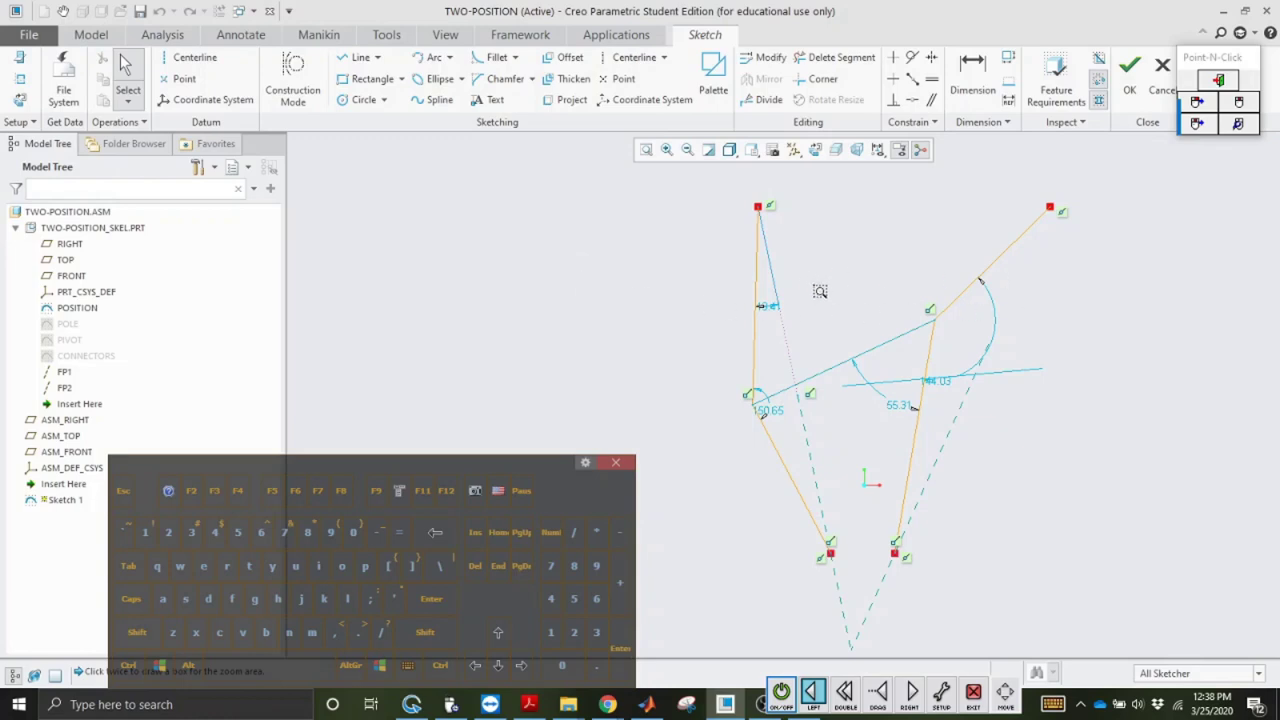
Step: Dimension the length of the upper-right link line and accept the proposed value
click(985, 82)
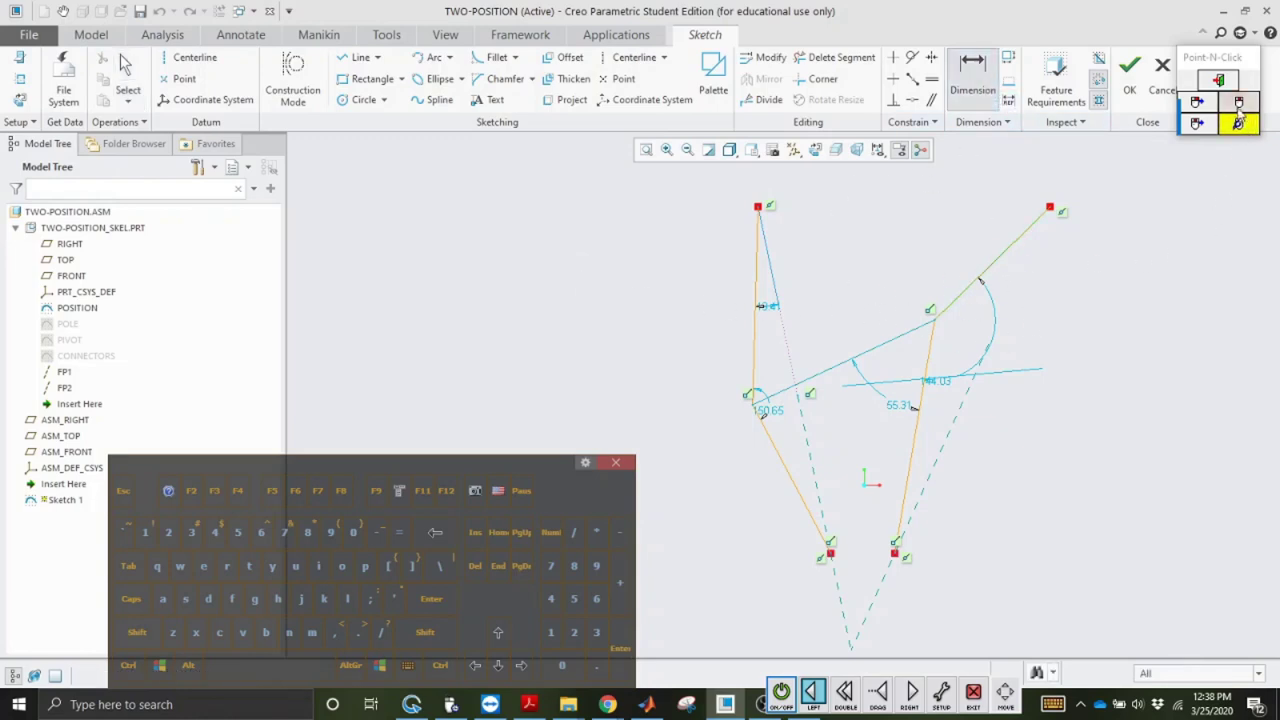
click(783, 690)
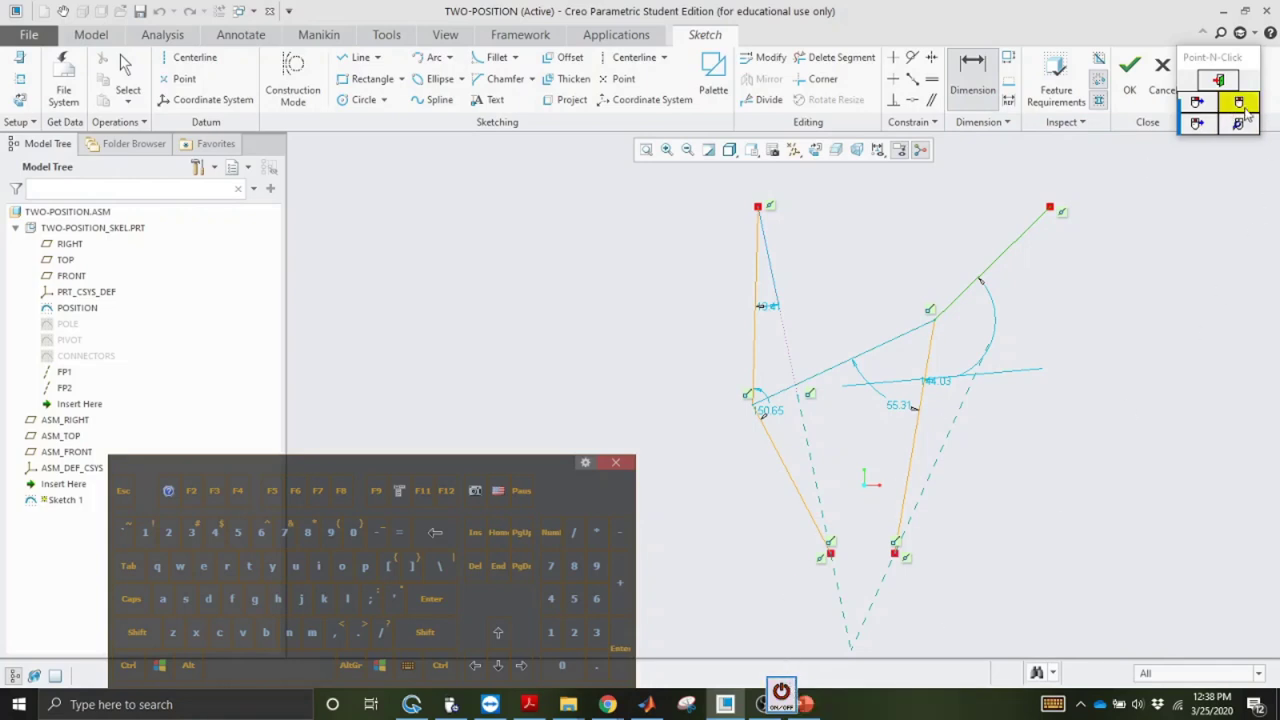
click(1242, 108)
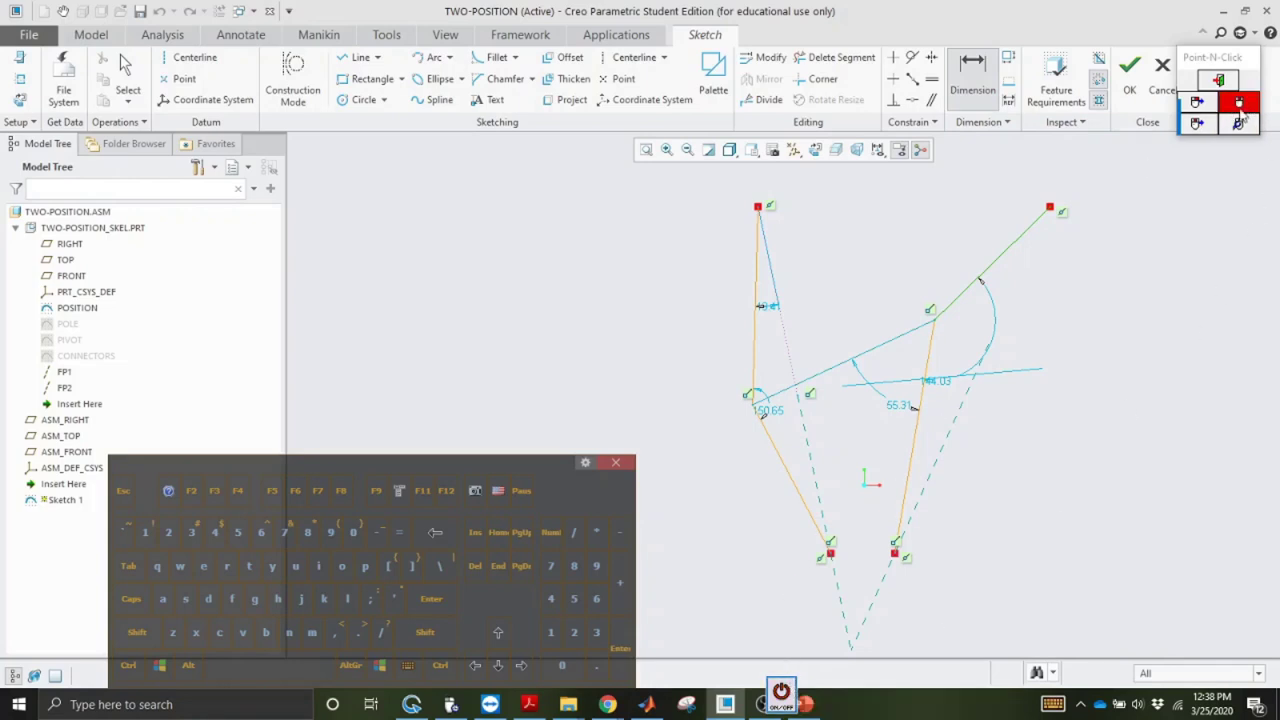
middle_click(1022, 258)
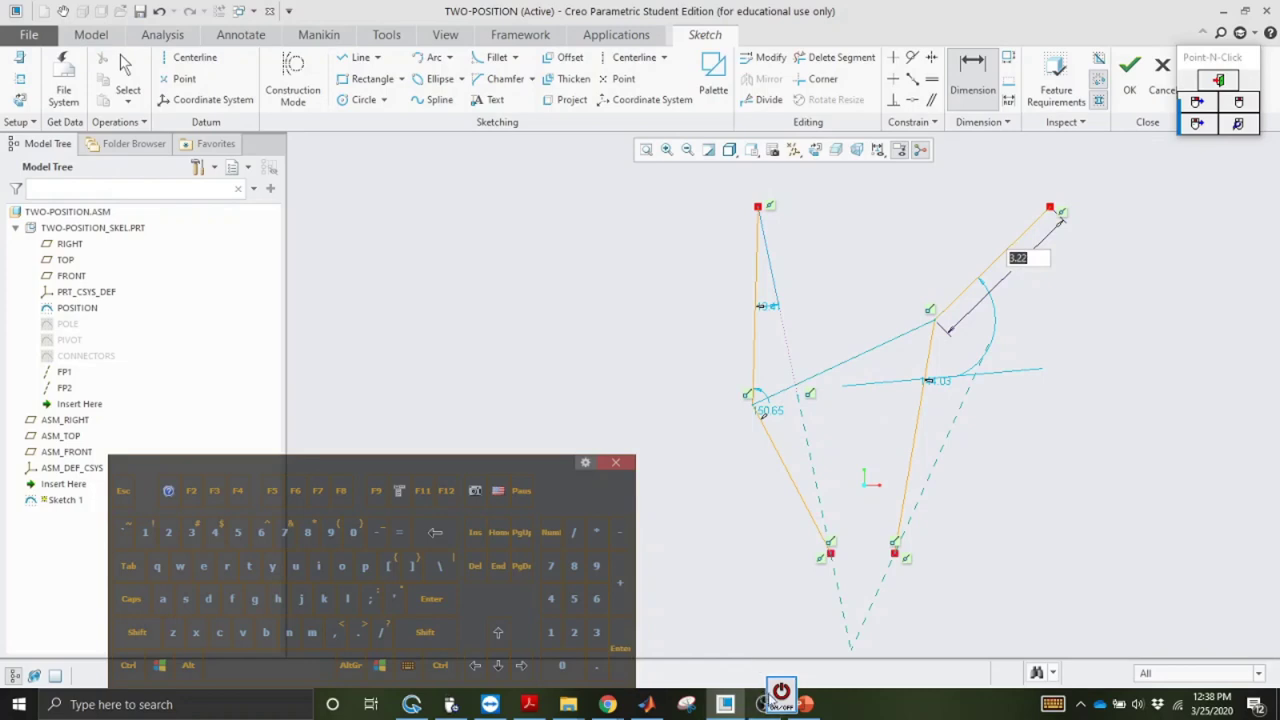
click(781, 690)
click(440, 598)
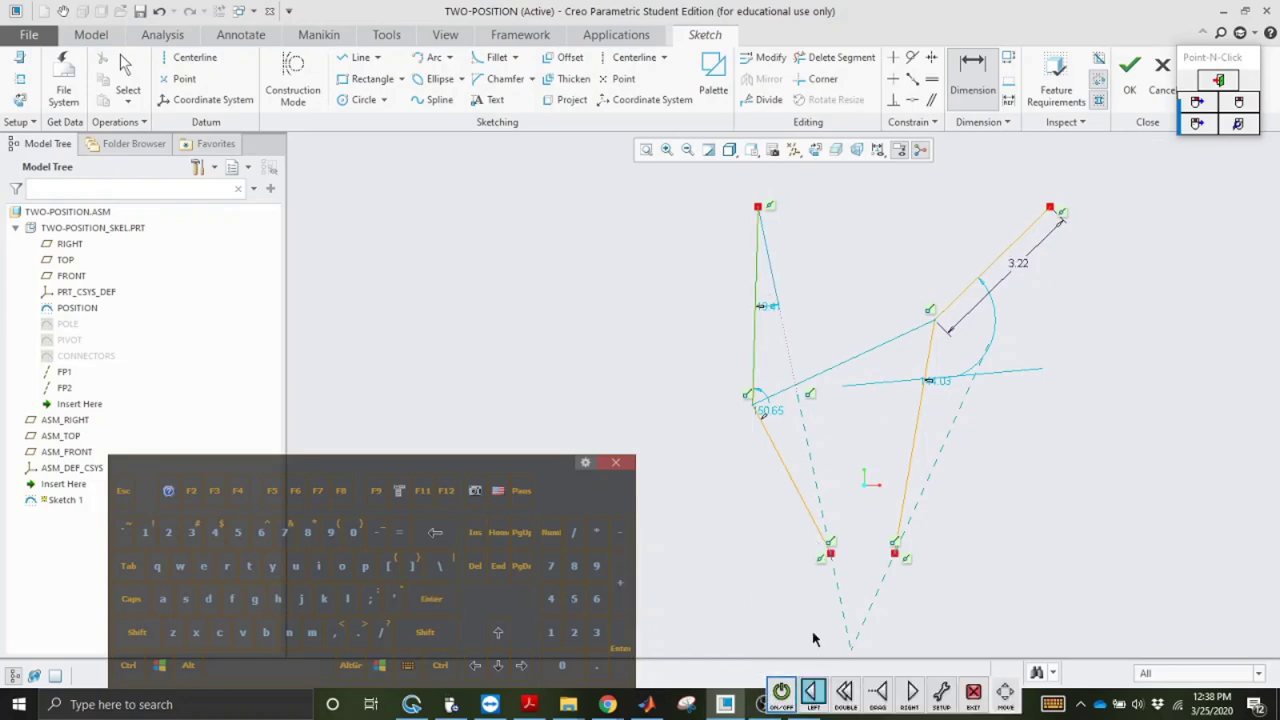
Step: Dimension the length of the upper-left link line, keeping the proposed value
click(781, 690)
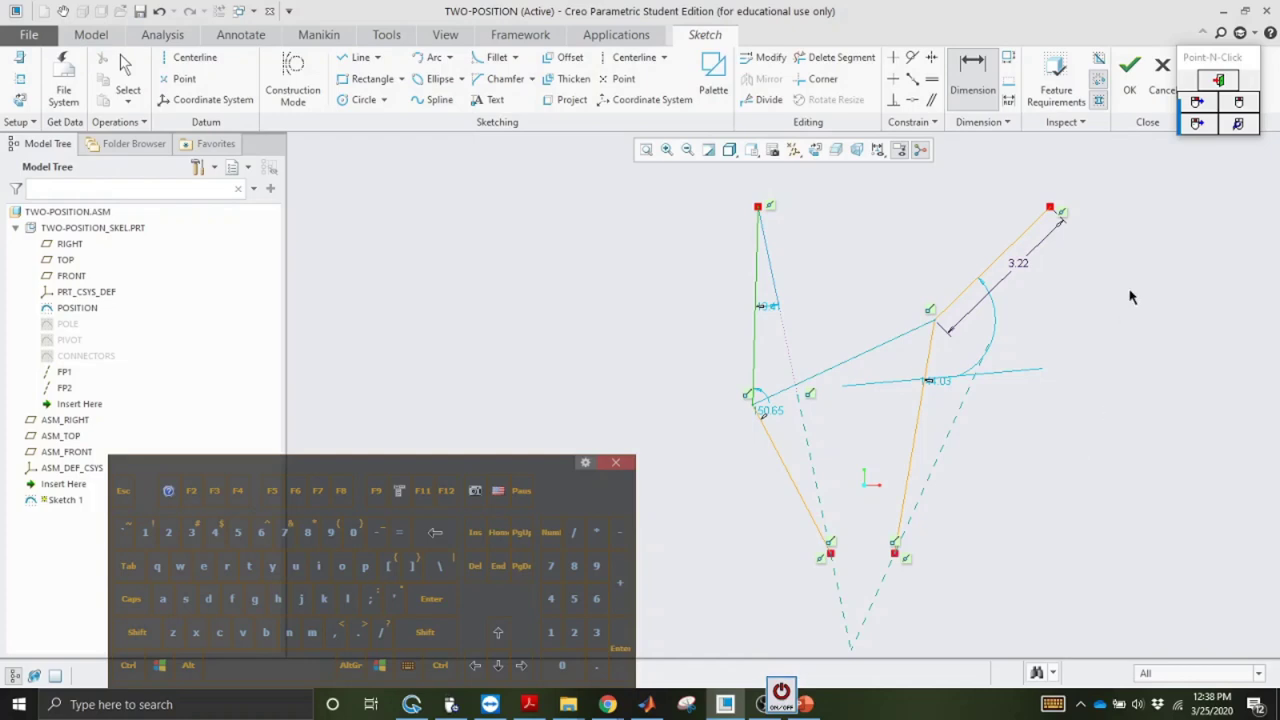
click(1257, 101)
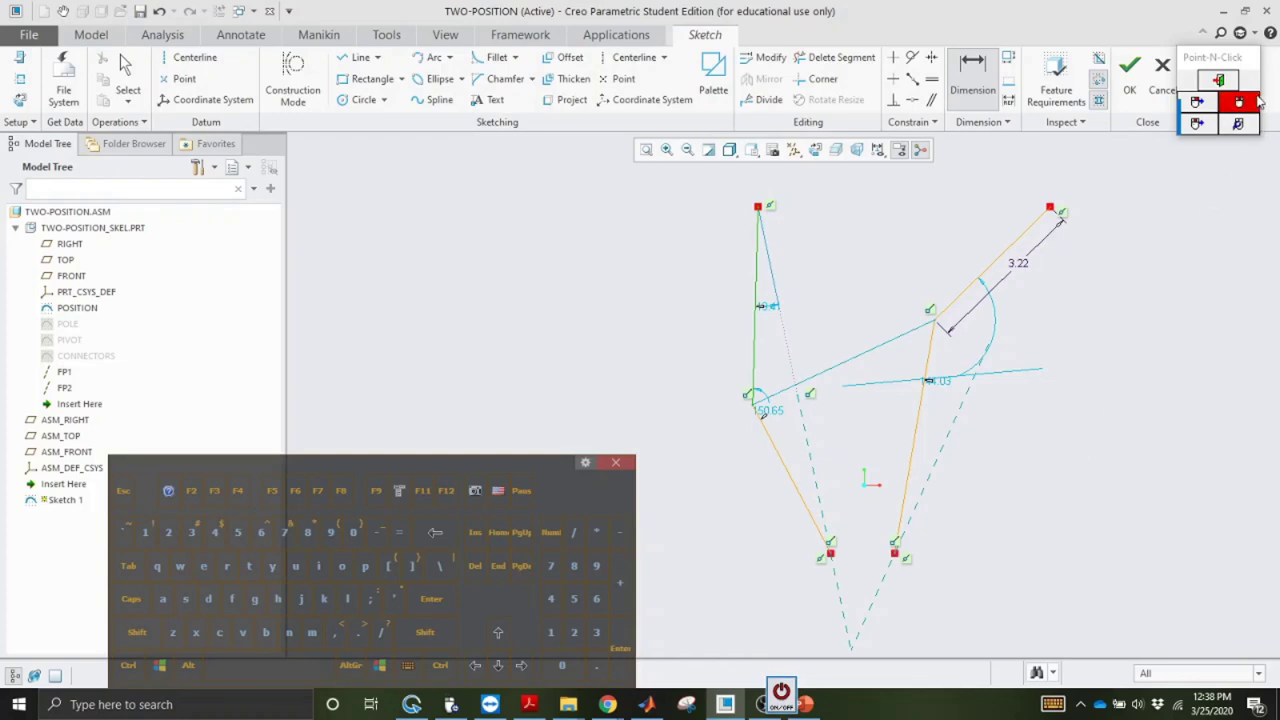
middle_click(698, 280)
click(780, 692)
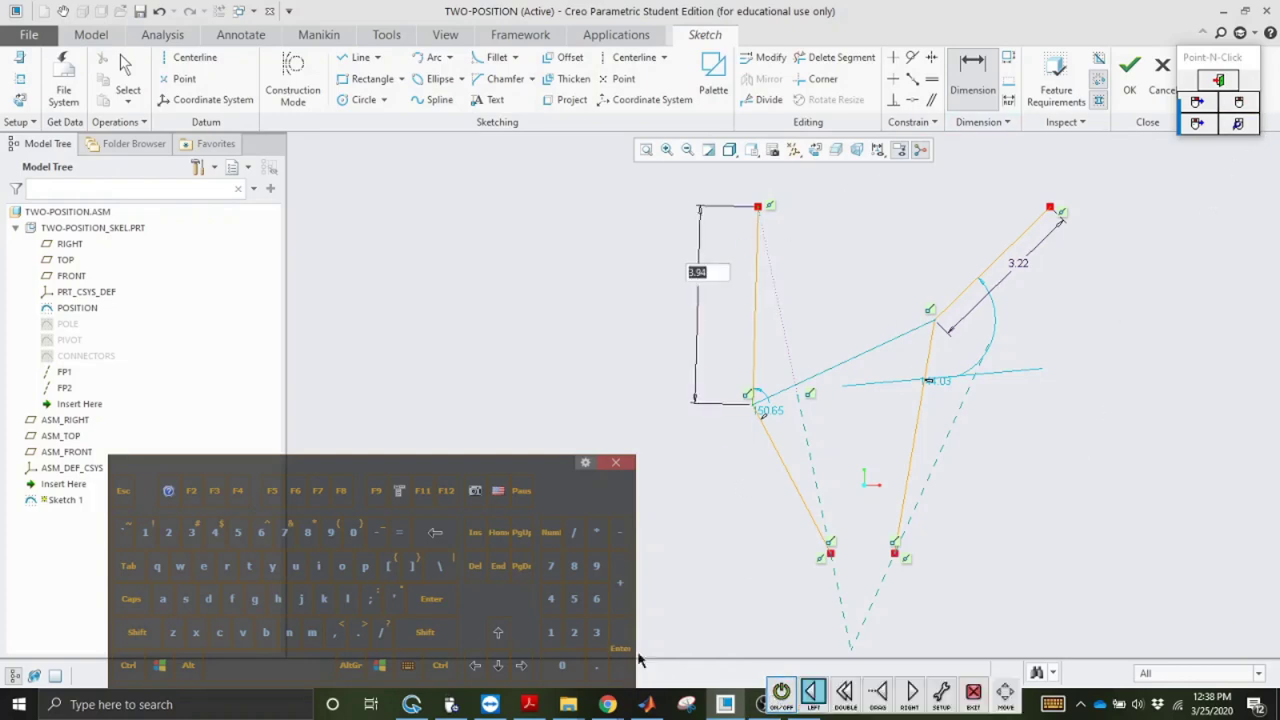
click(431, 598)
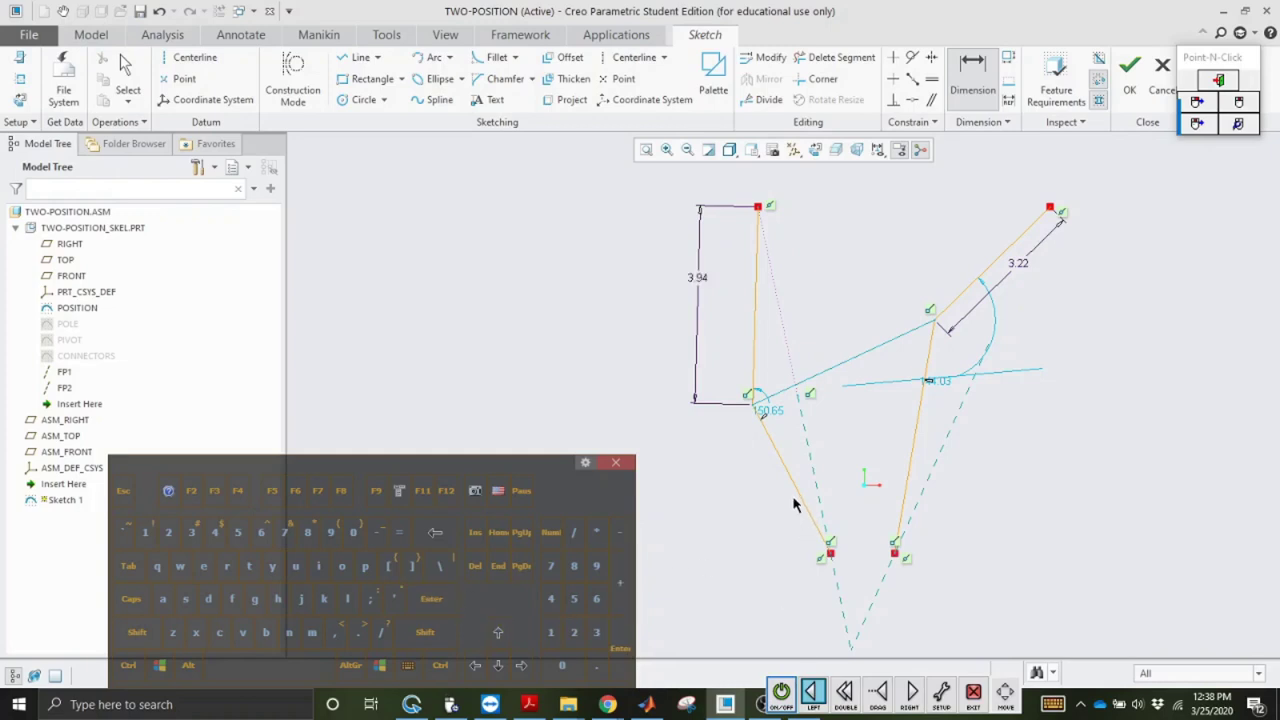
Step: Dimension the length of the lower-left link line, keeping the proposed value
click(781, 692)
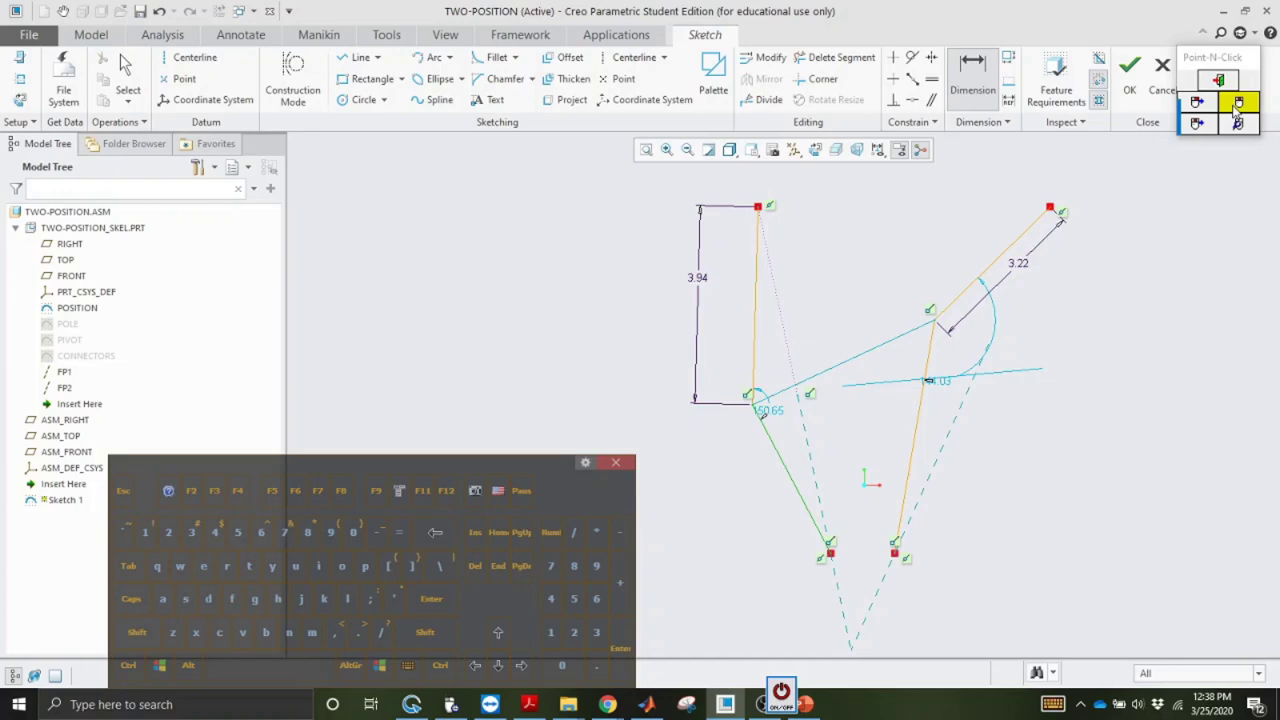
click(1238, 103)
middle_click(770, 488)
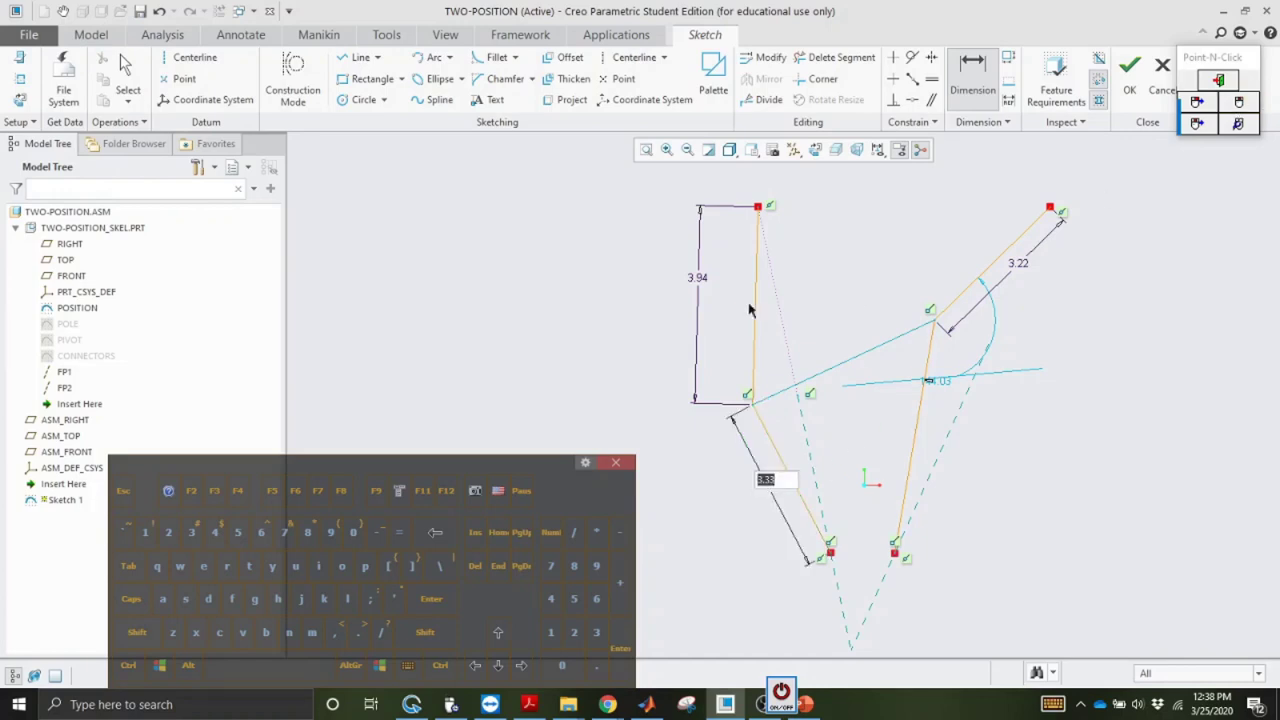
click(431, 598)
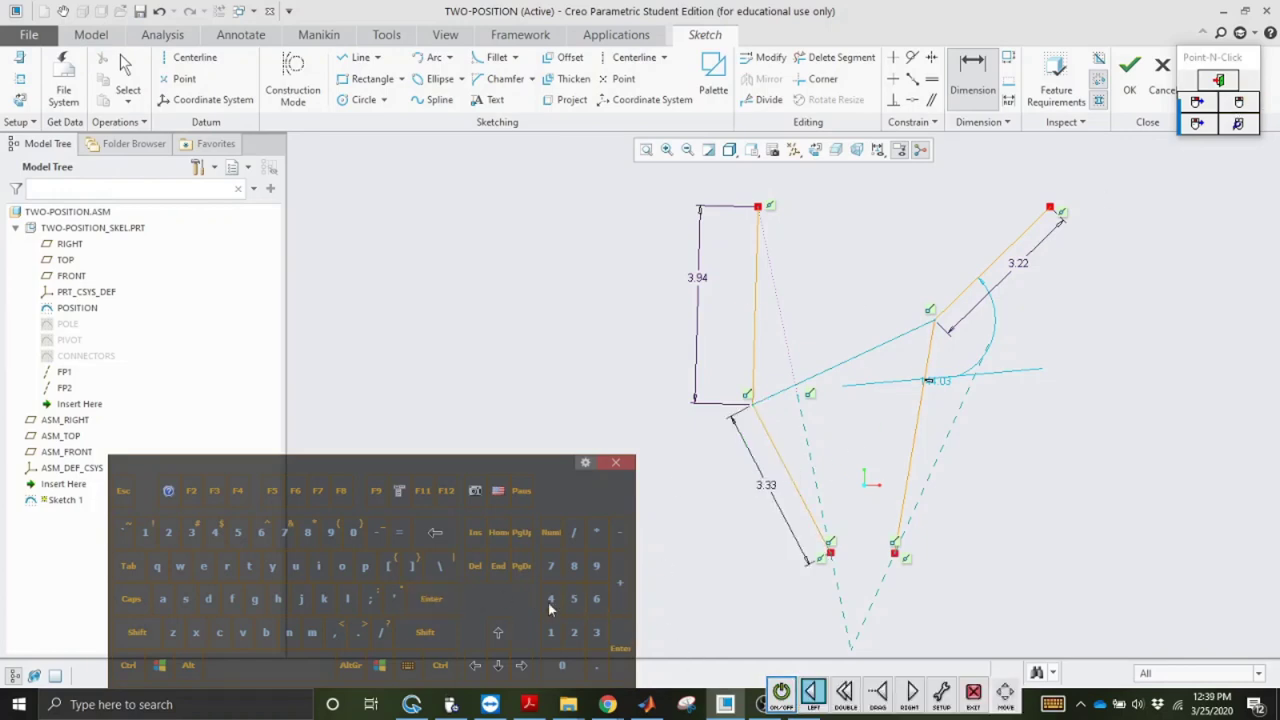
Step: Dimension the length of the lower-right link line, keeping the proposed value
click(781, 691)
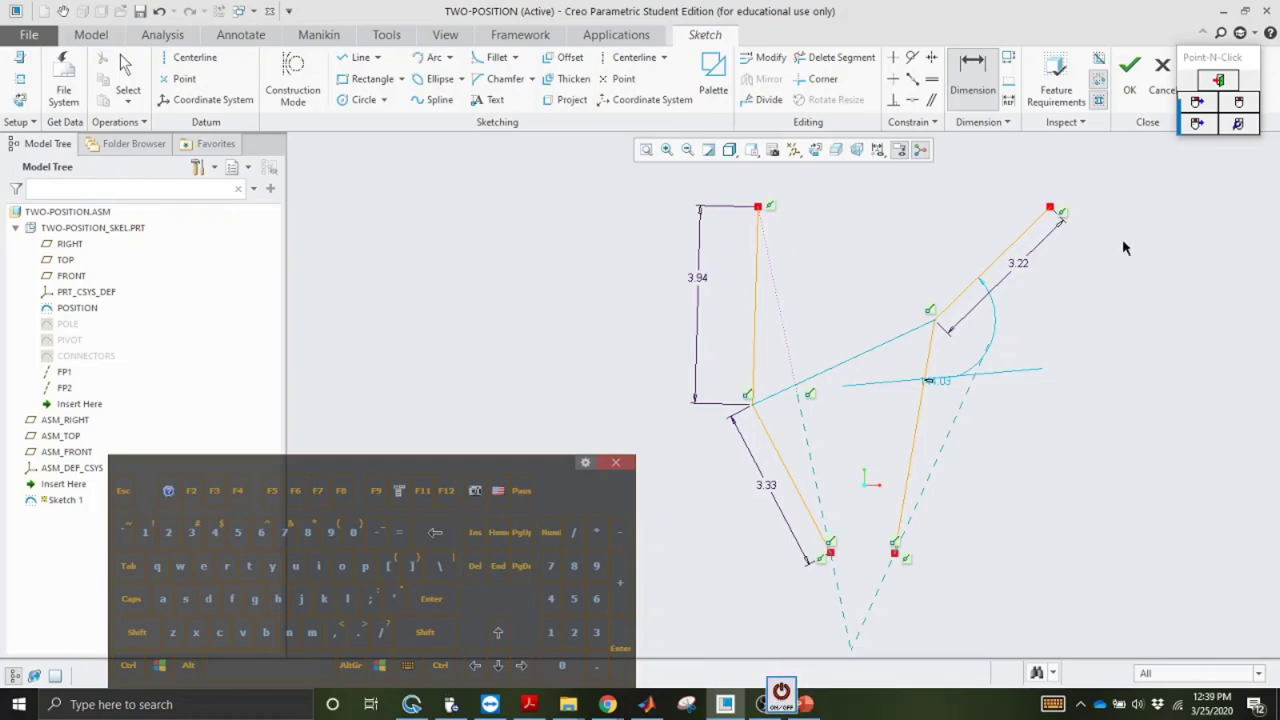
click(1240, 104)
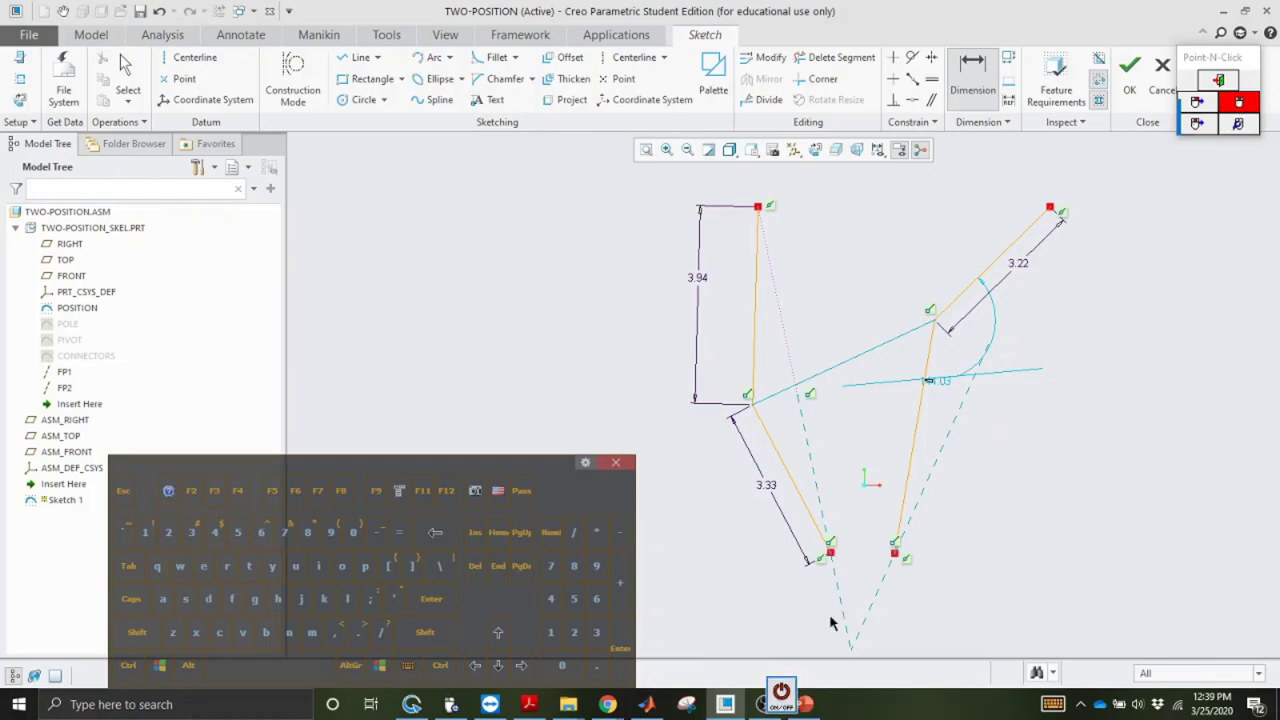
click(786, 704)
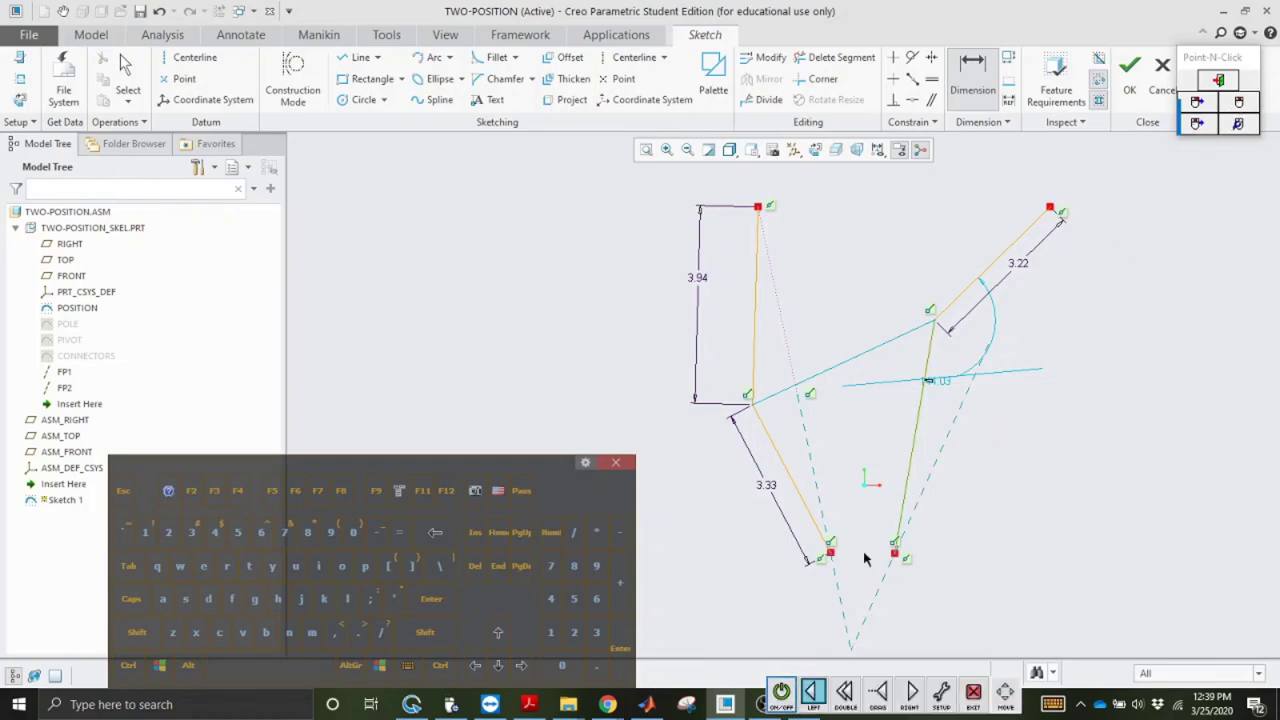
click(781, 691)
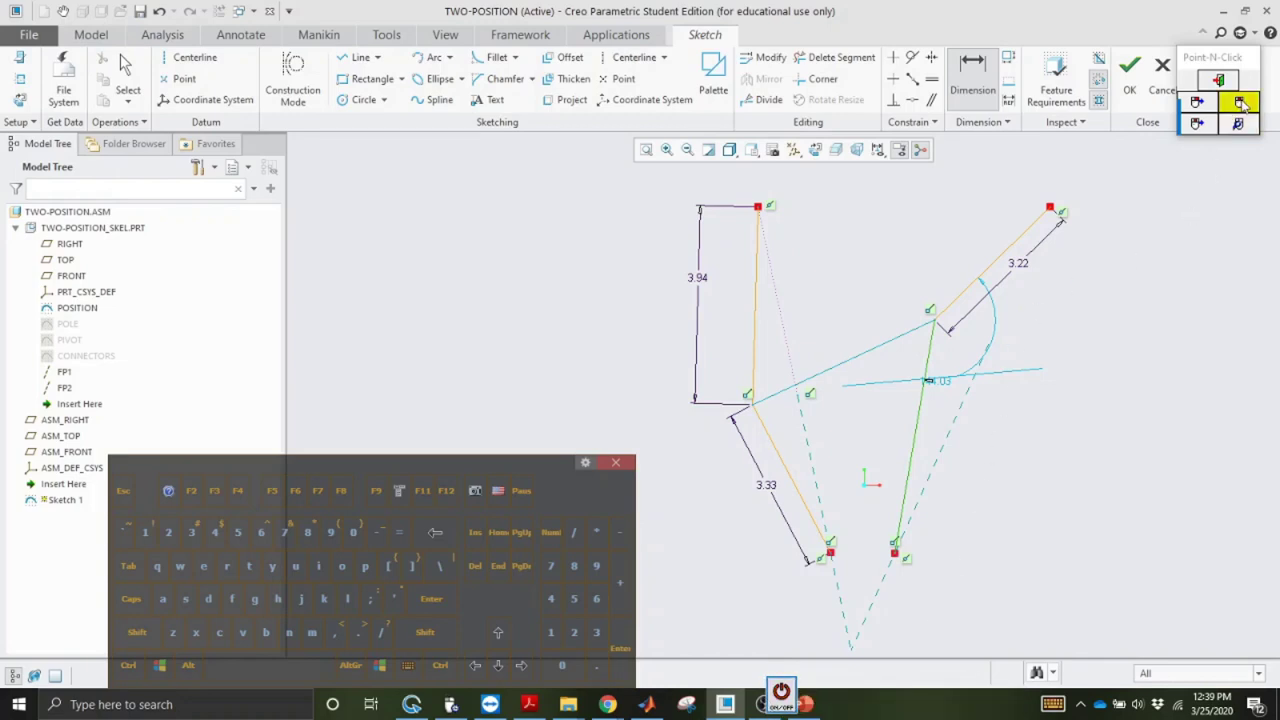
click(1246, 106)
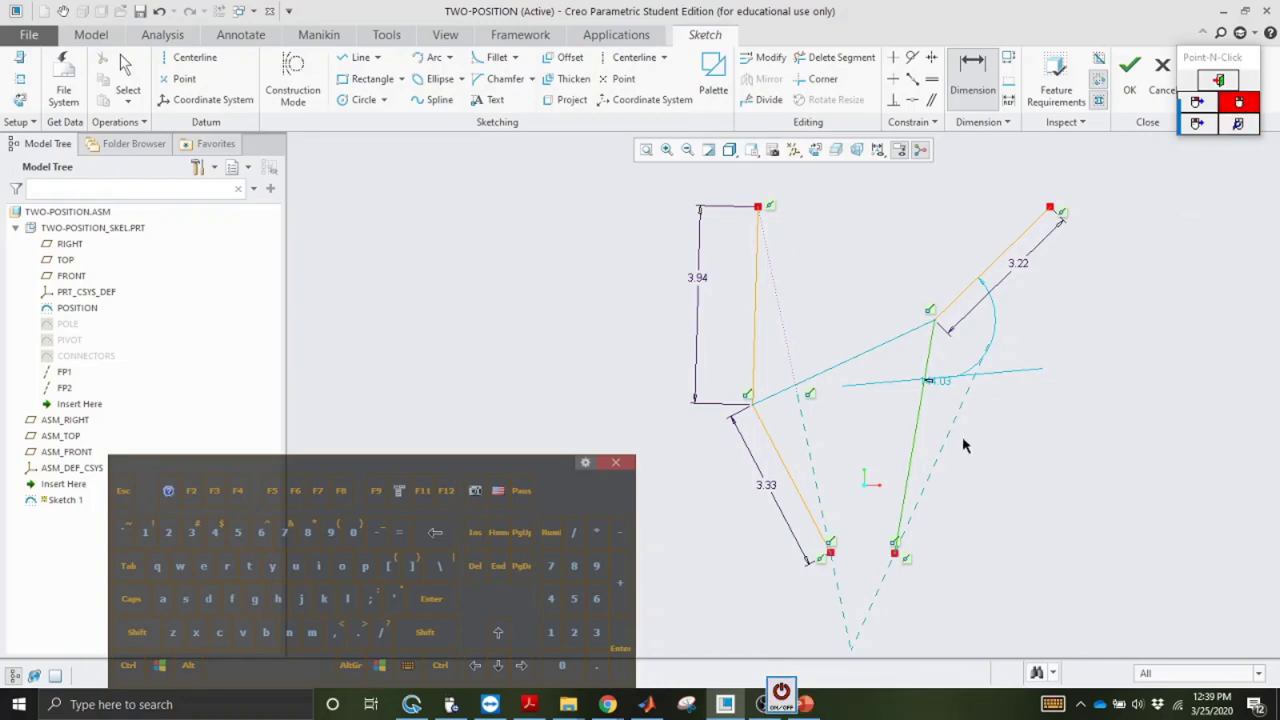
click(937, 428)
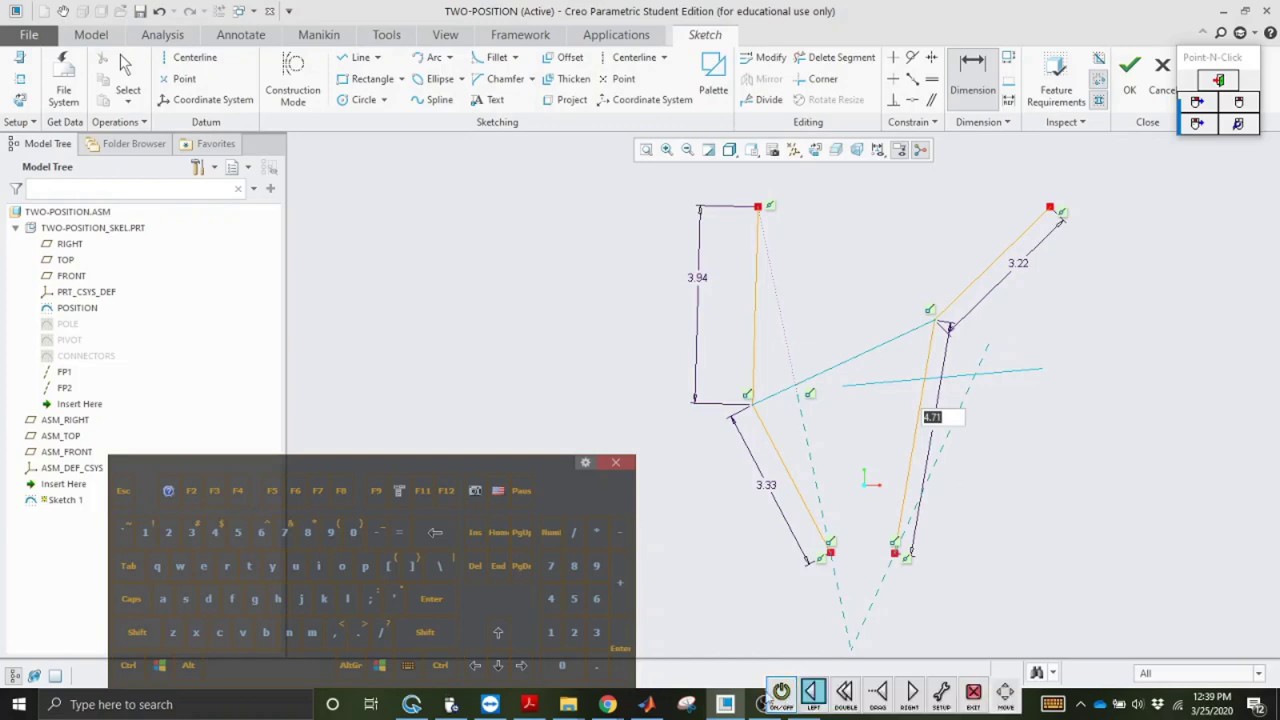
click(446, 612)
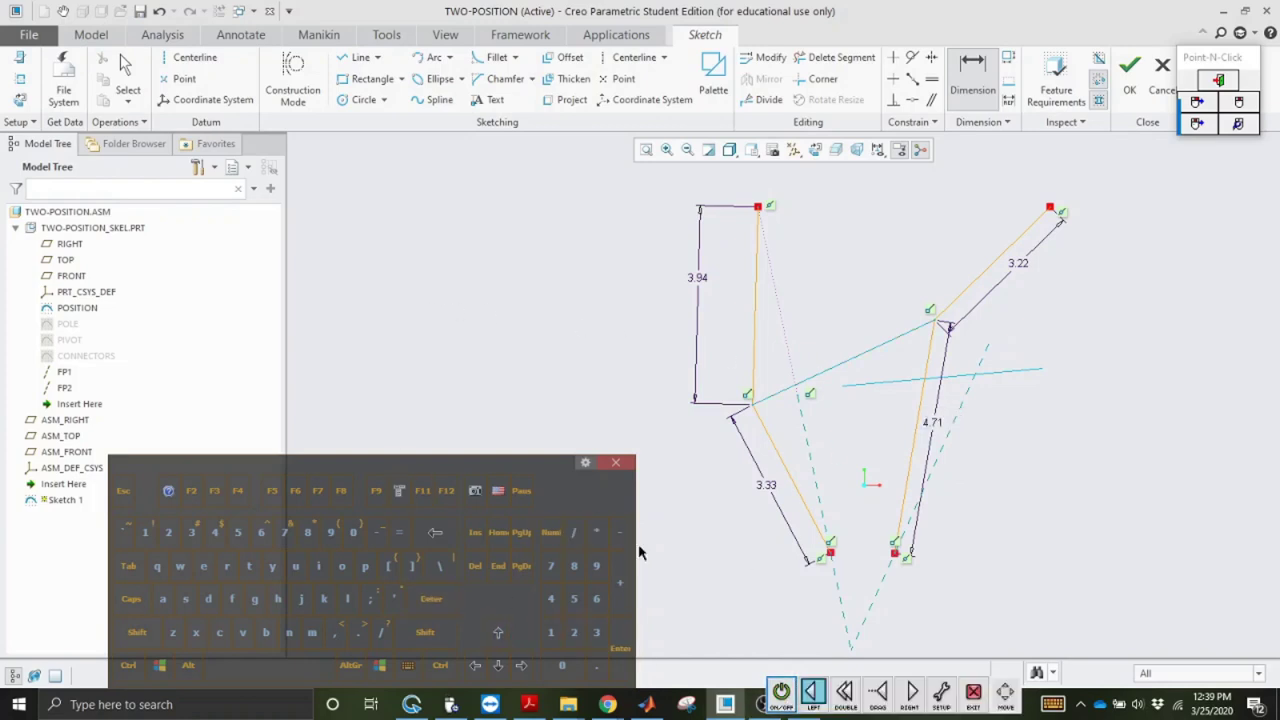
Step: Switch to the Snipping Tool, capture the area with the four dimensioned link lines, and move the capture window aside
click(686, 704)
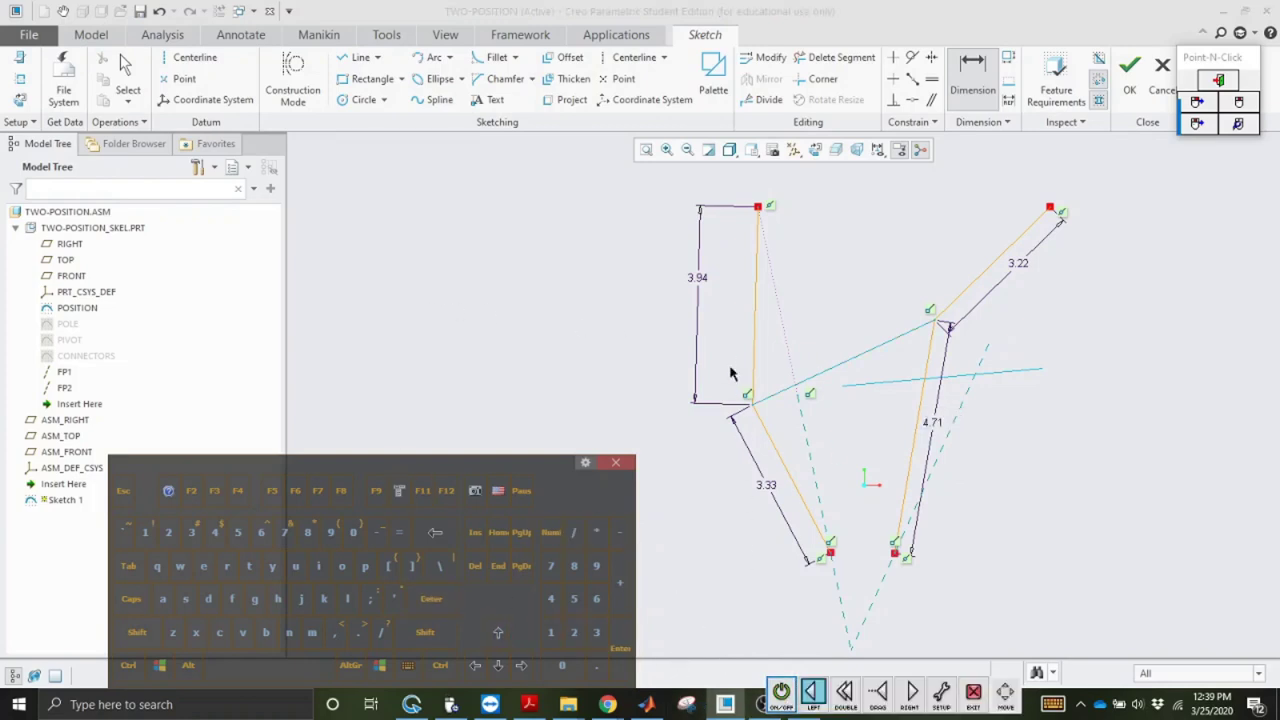
click(535, 46)
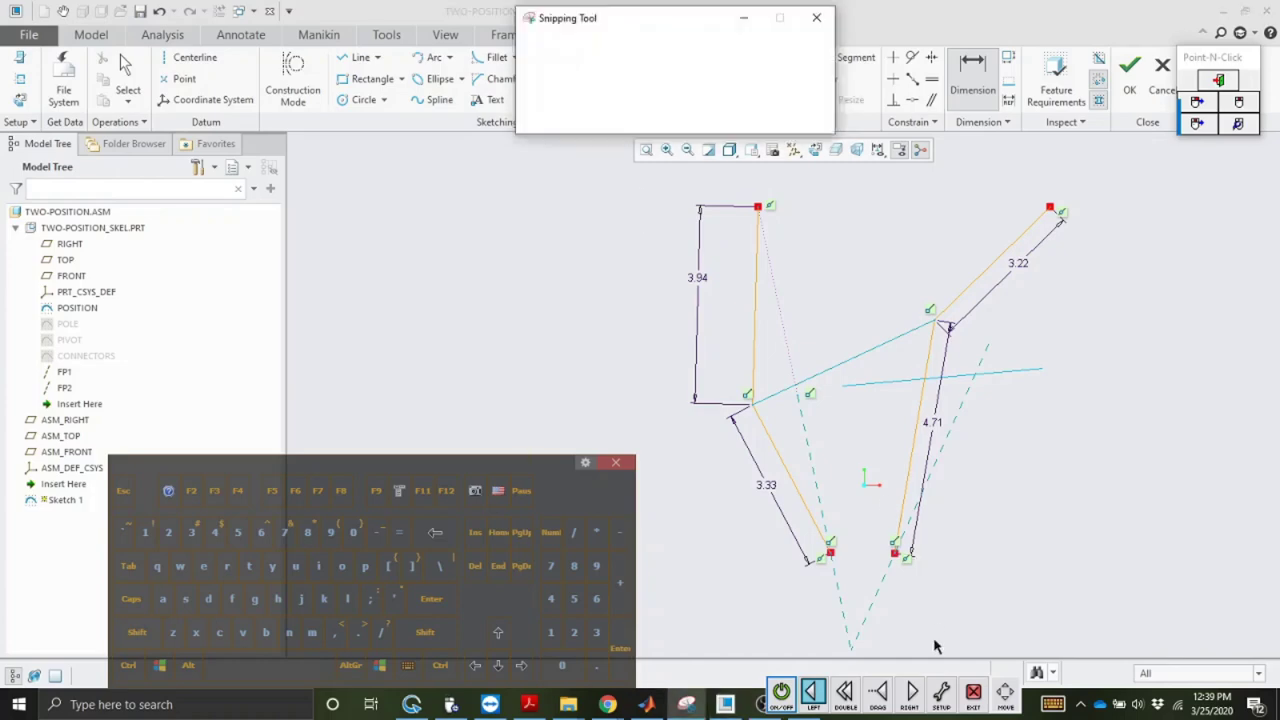
mouse_move(657, 214)
mouse_down()
mouse_move(1062, 528)
mouse_move(1070, 566)
mouse_up()
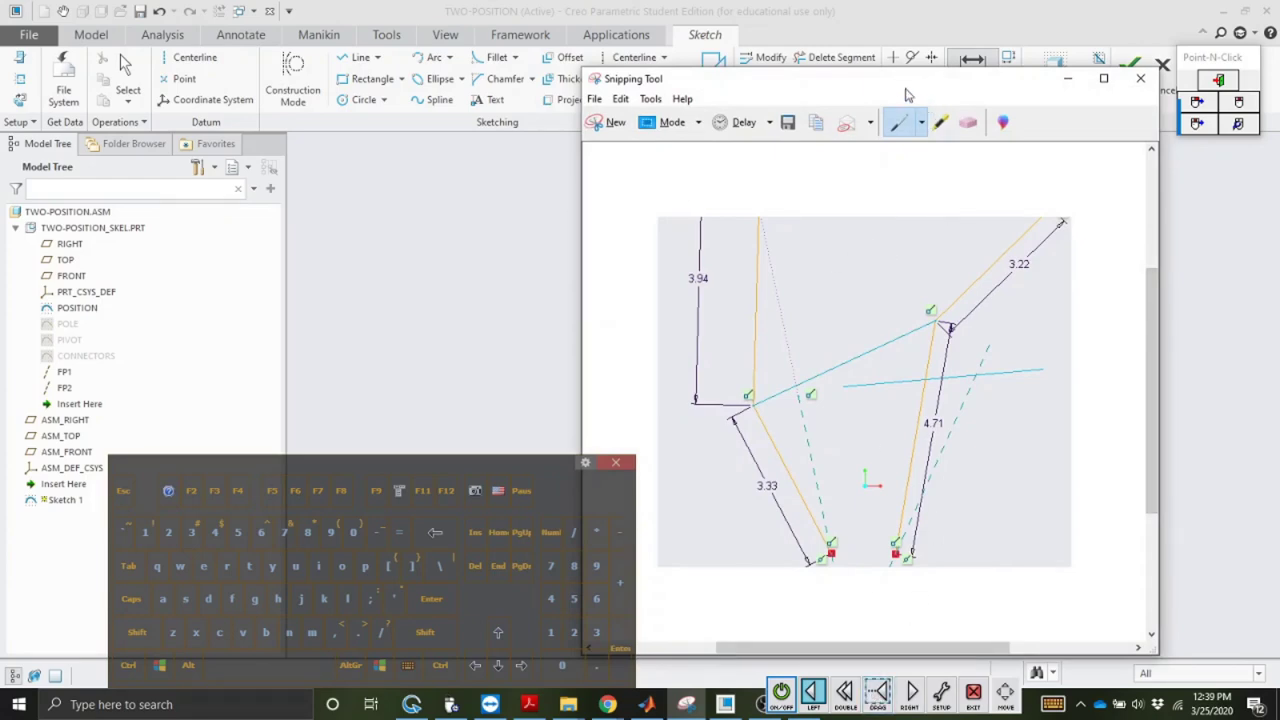
drag(890, 87, 347, 85)
click(523, 76)
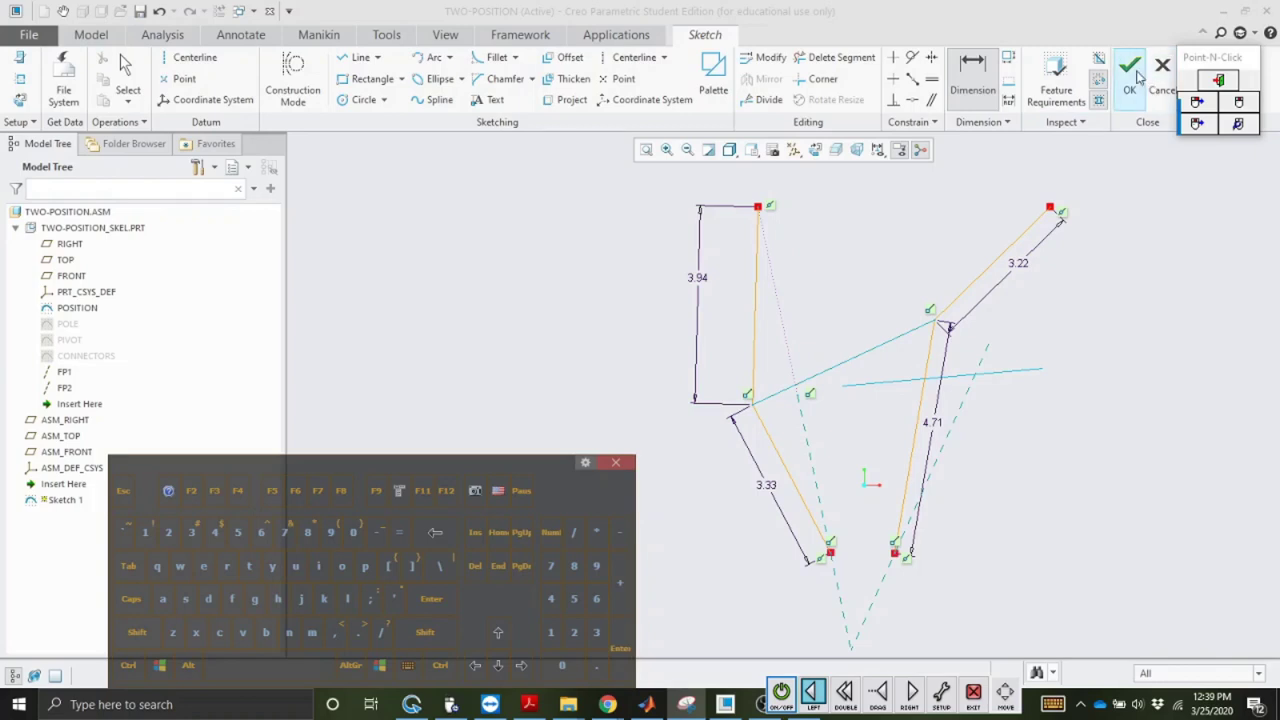
Step: Accept the dimensioned sketch and open CONNECTOR1.PRT in its own window
click(1130, 72)
click(650, 292)
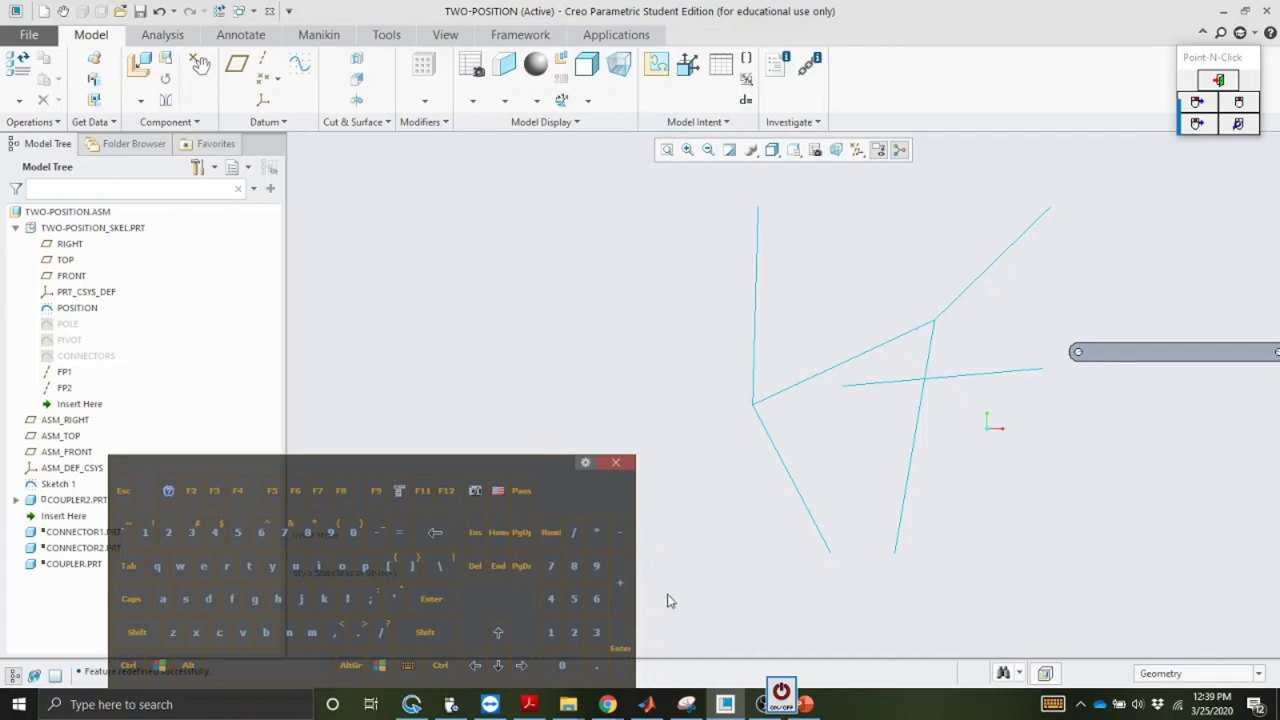
click(48, 536)
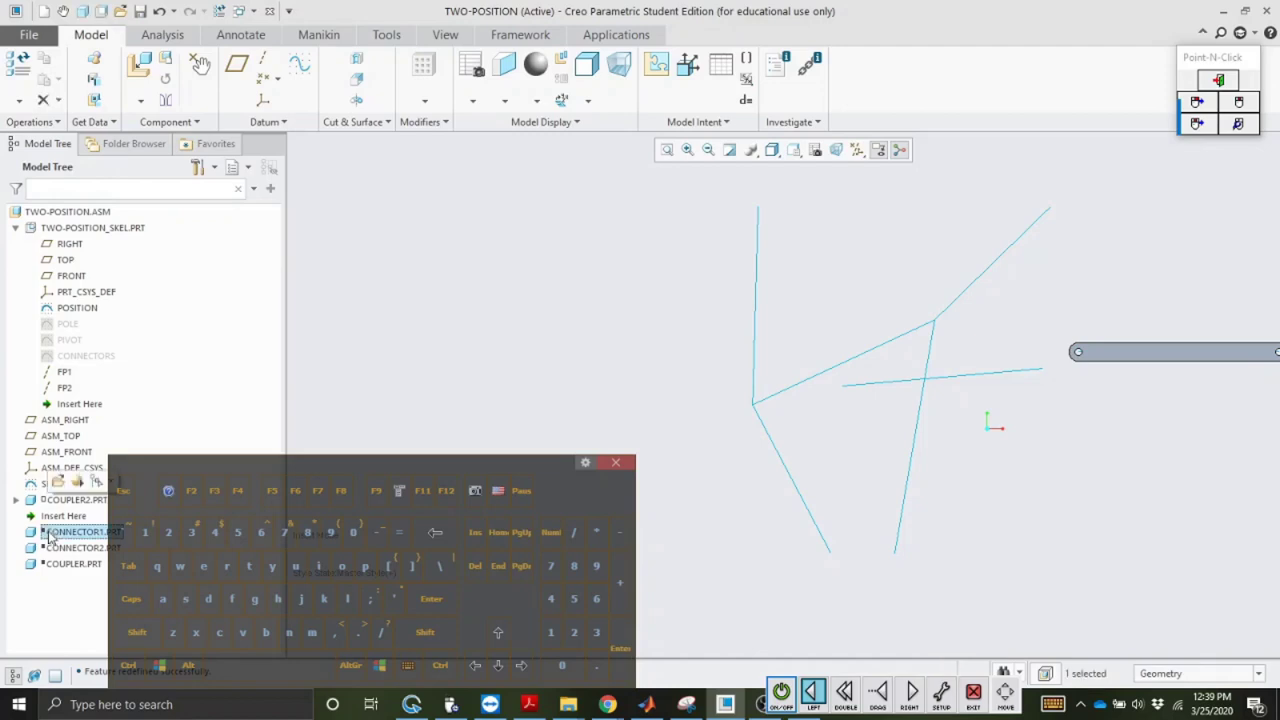
click(57, 482)
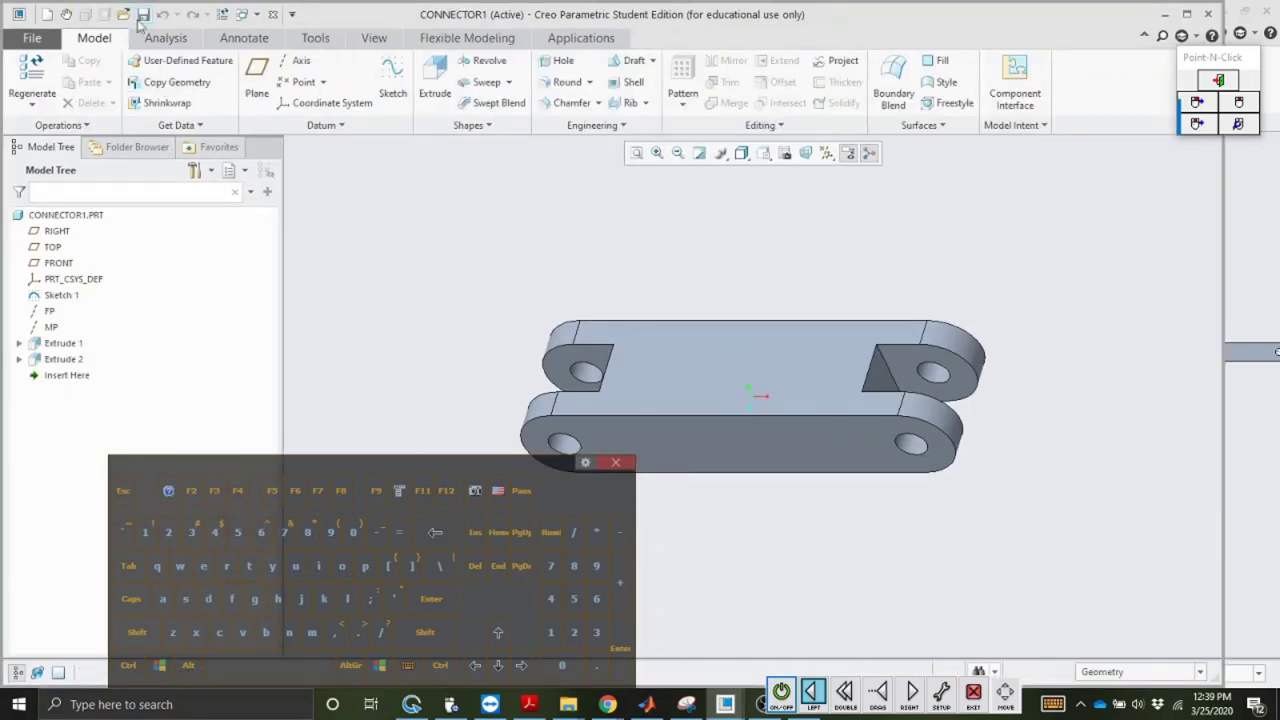
Step: Save a copy of CONNECTOR1 as connector3 in the Models folder
click(32, 40)
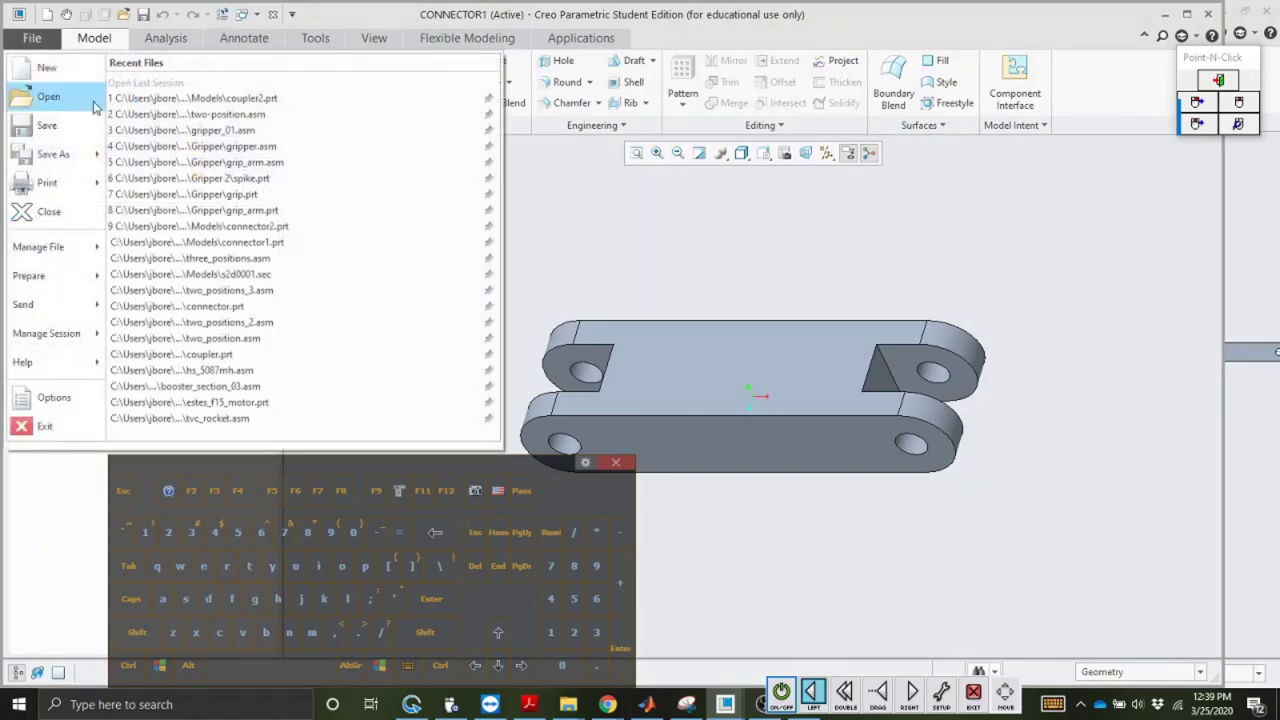
mouse_move(75, 158)
click(170, 123)
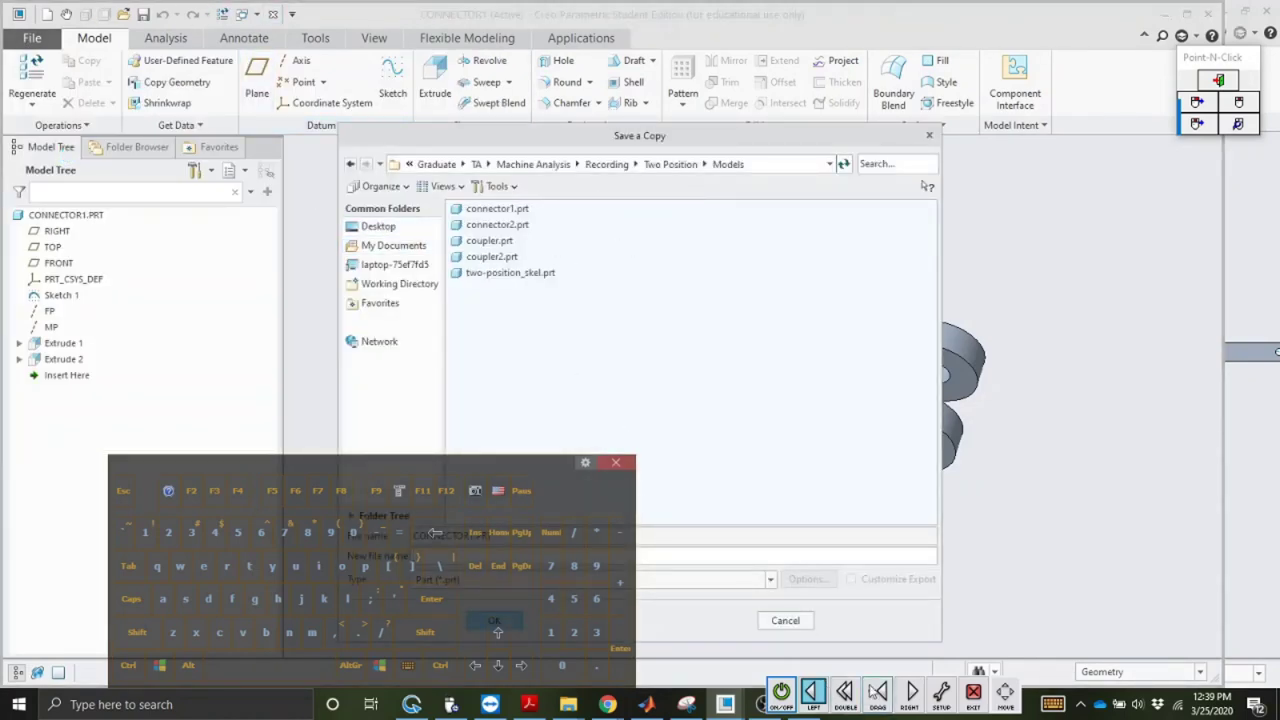
drag(678, 142, 925, 41)
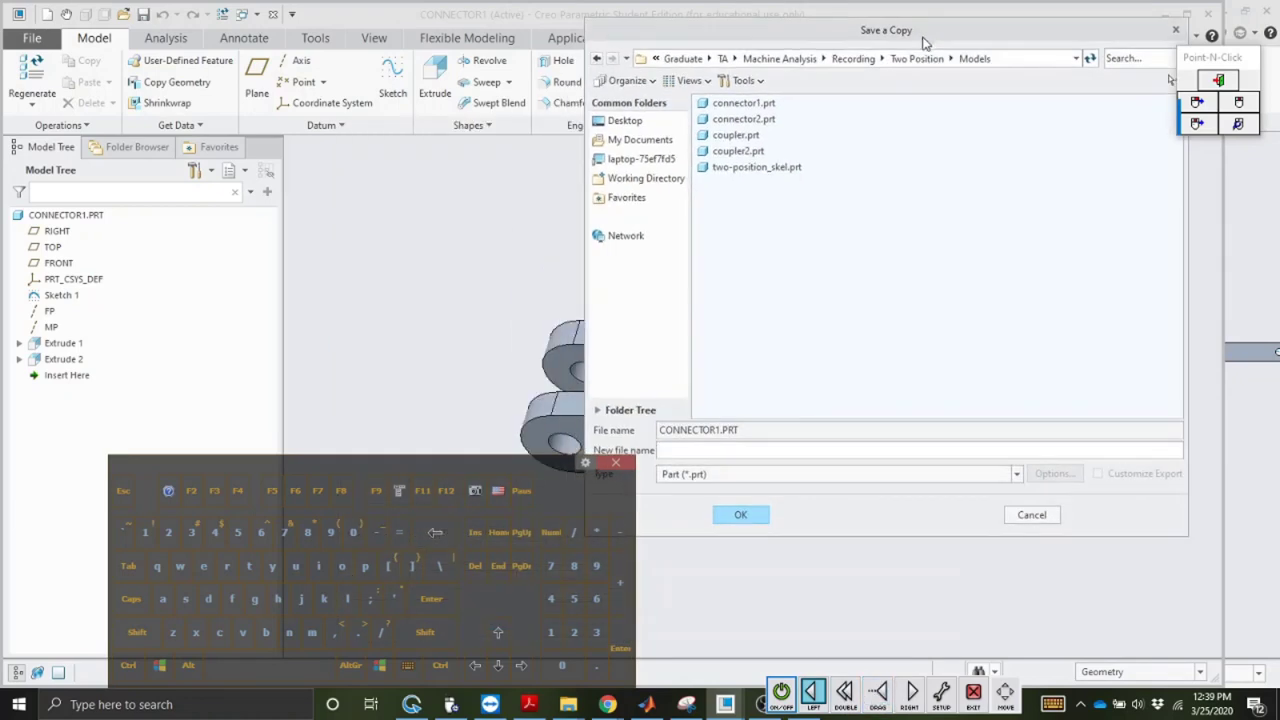
click(729, 124)
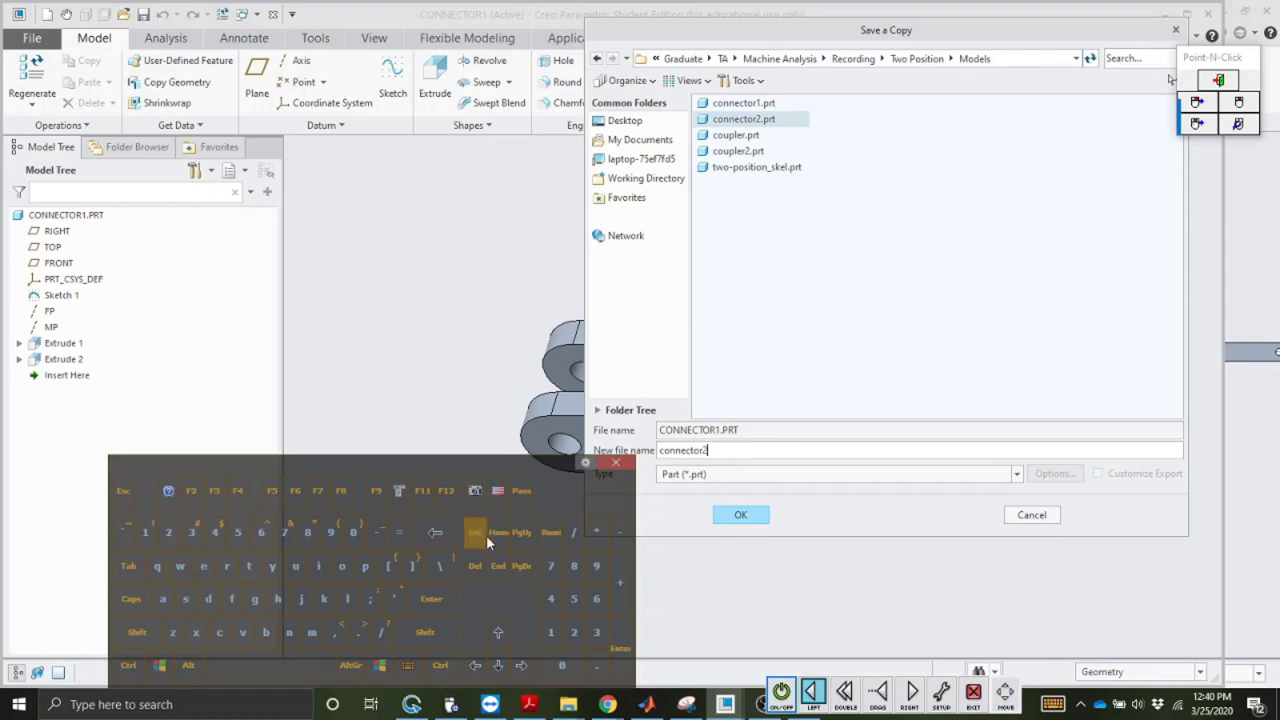
click(448, 531)
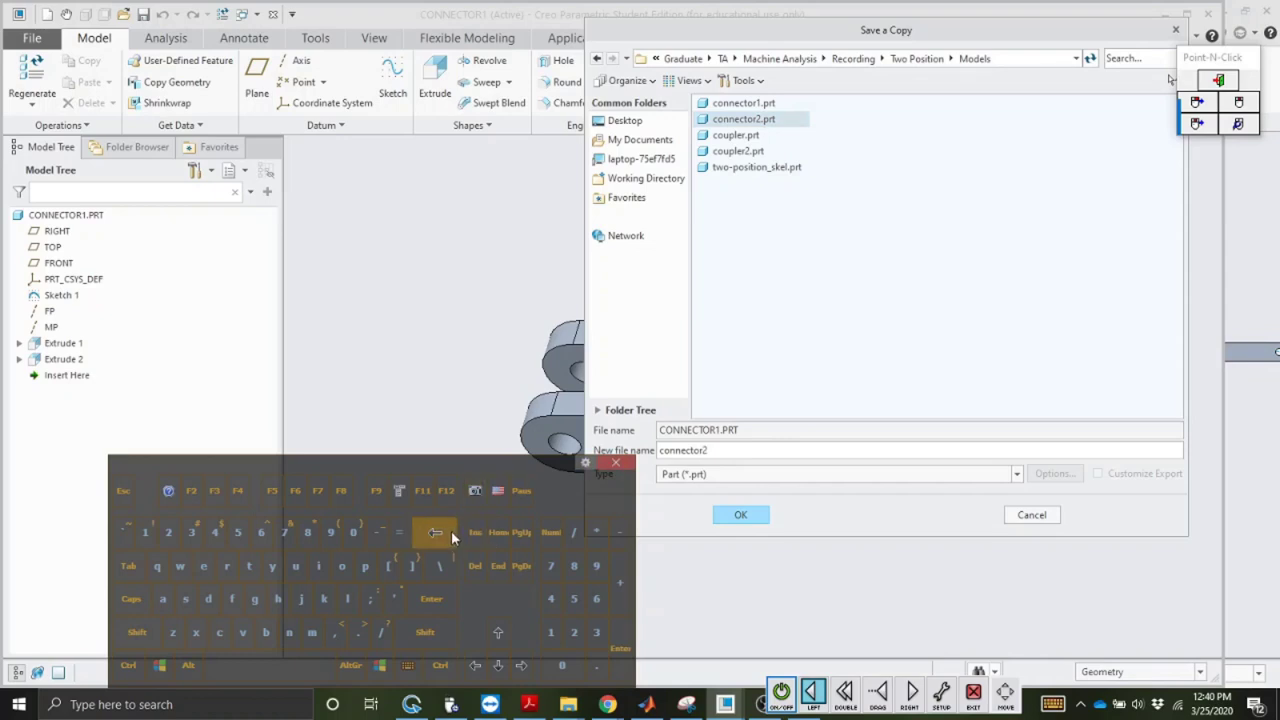
click(195, 535)
click(738, 514)
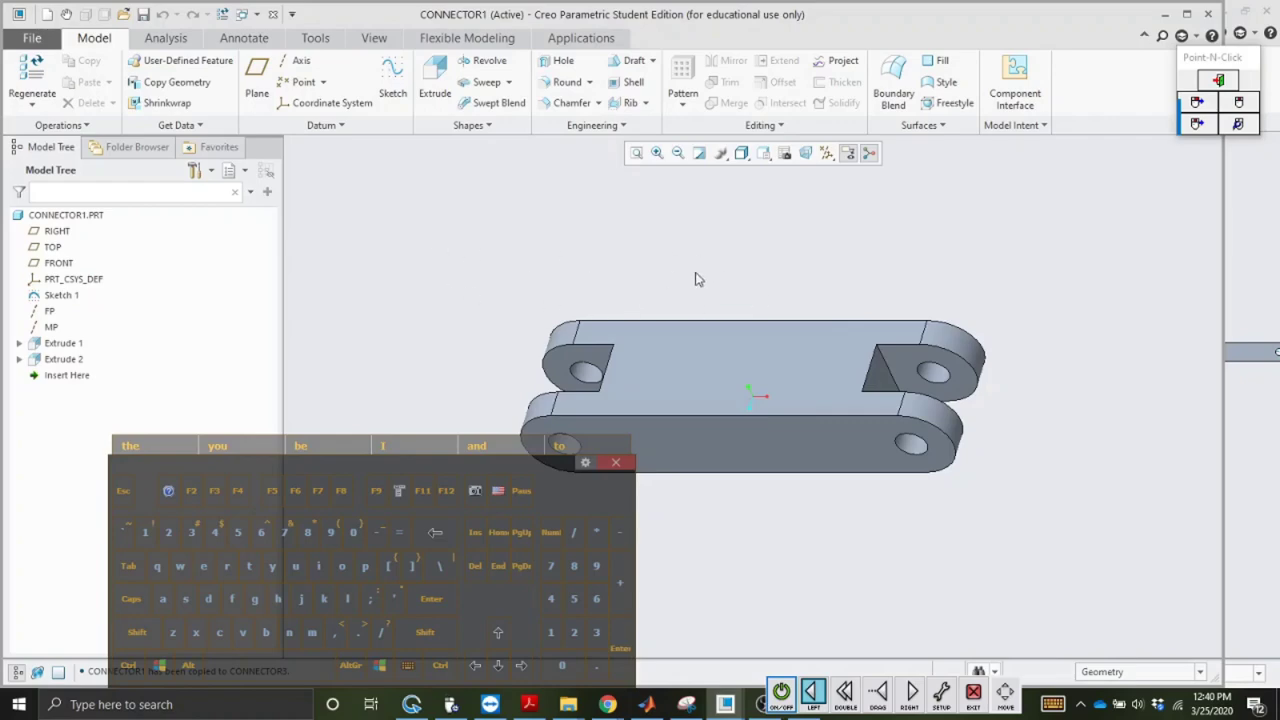
Step: Switch to the Snipping Tool to read the captured link lengths, and return to the CONNECTOR1 window
mouse_move(878, 695)
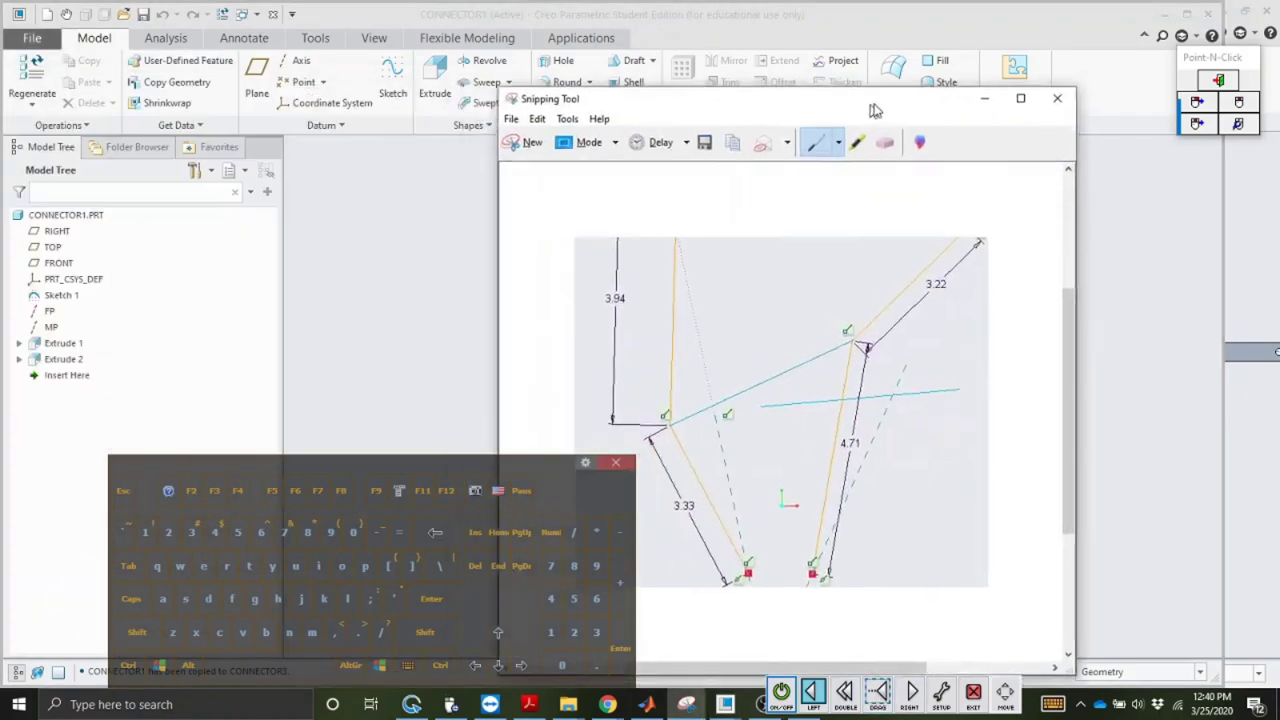
drag(871, 108, 920, 66)
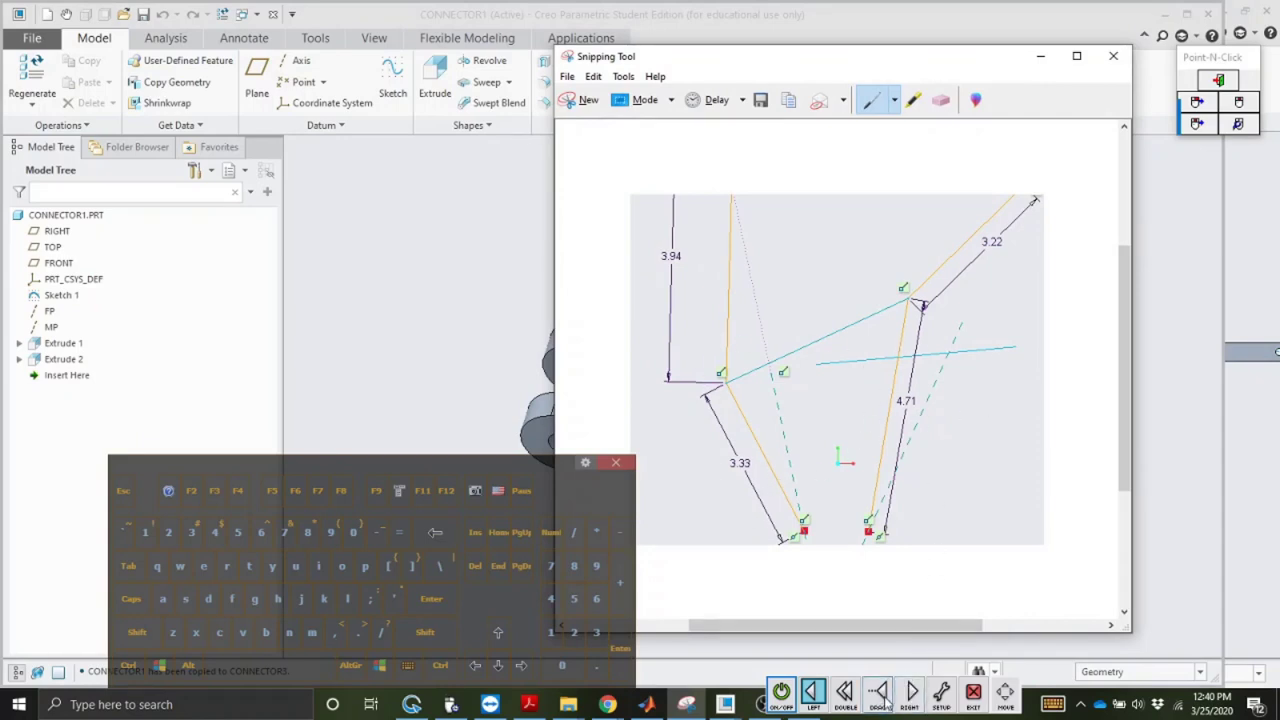
mouse_move(878, 695)
click(352, 36)
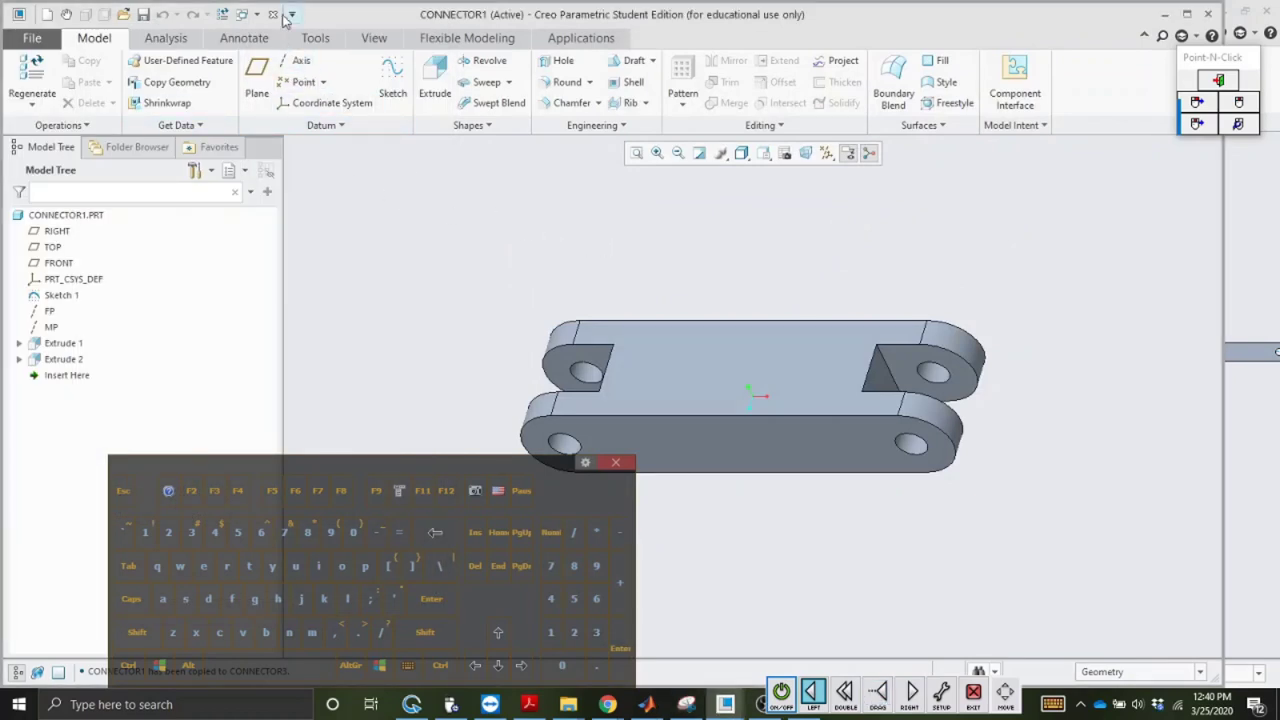
Step: Save and close CONNECTOR1, and open connector3.prt from the Models folder
click(145, 16)
click(274, 16)
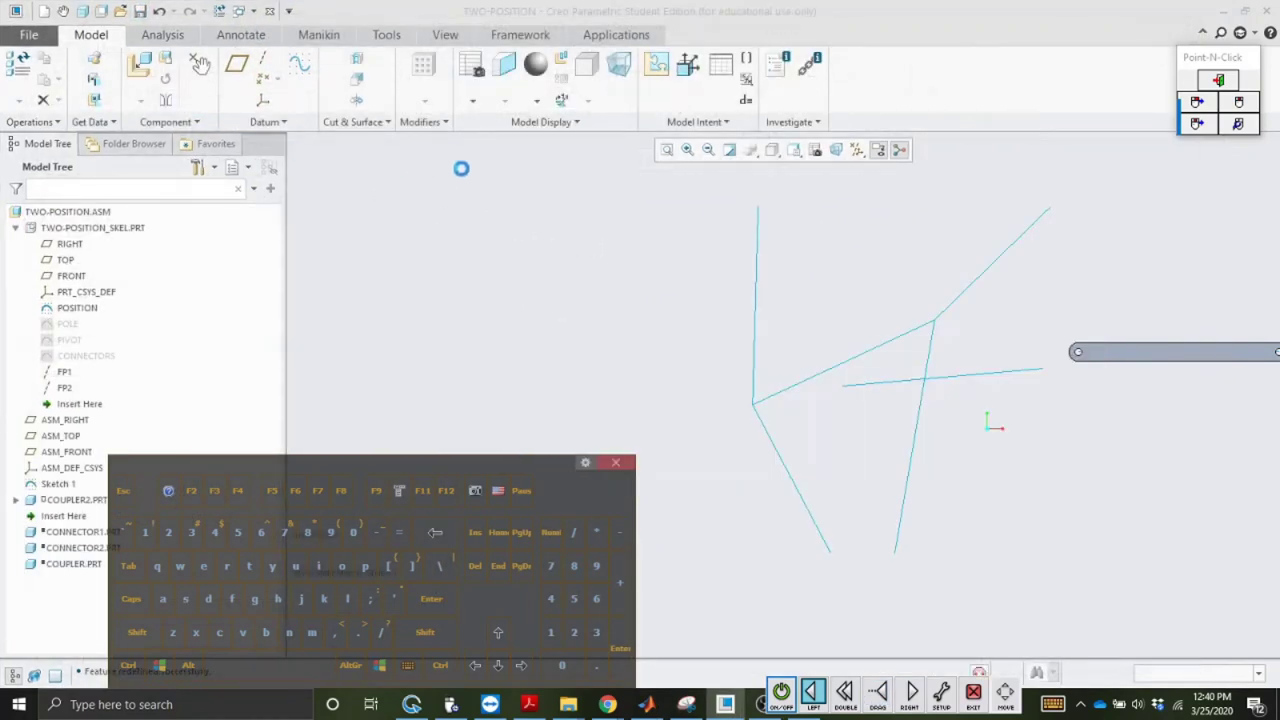
click(120, 11)
click(540, 280)
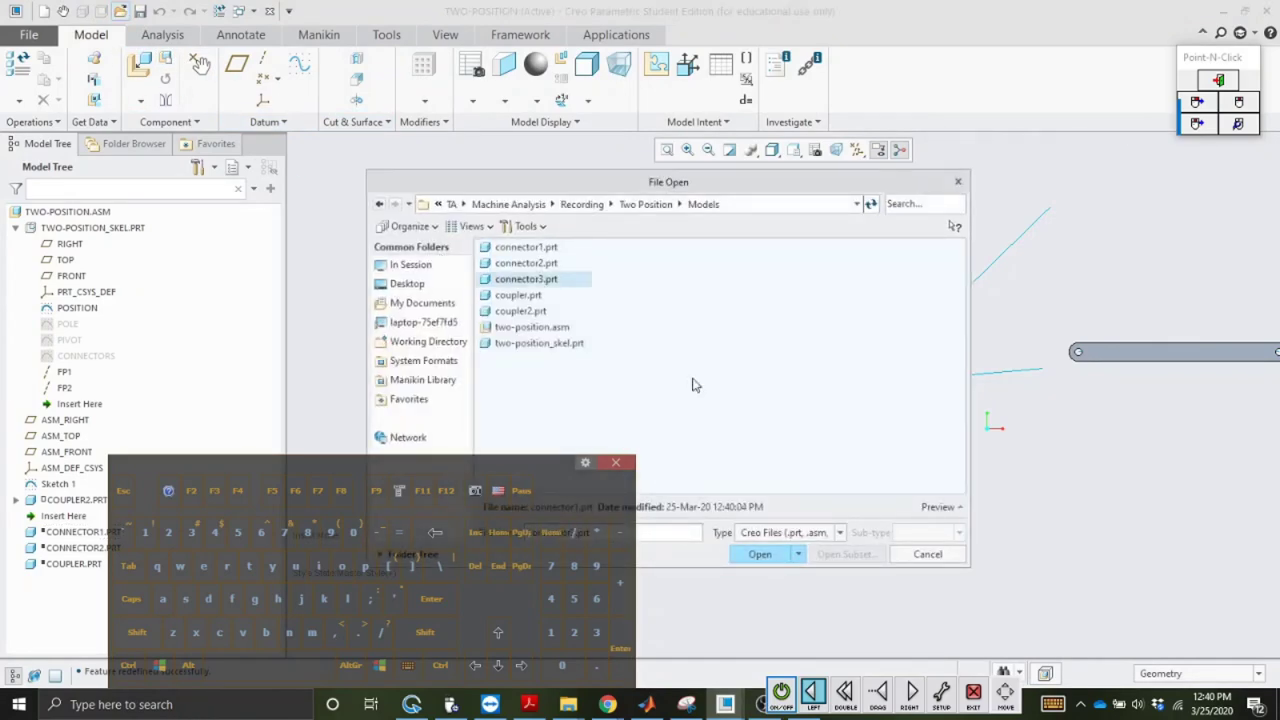
click(762, 554)
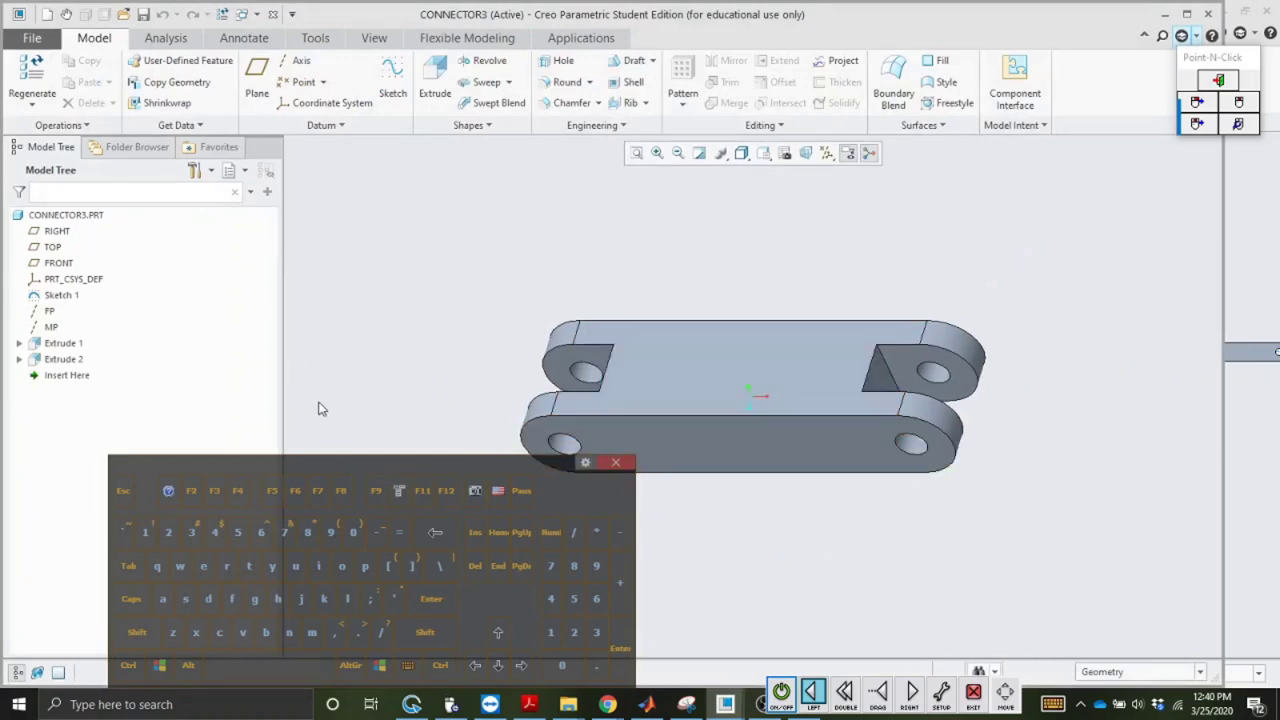
Step: Edit Sketch 1 of CONNECTOR3 and set the line's length to 3.33
click(60, 296)
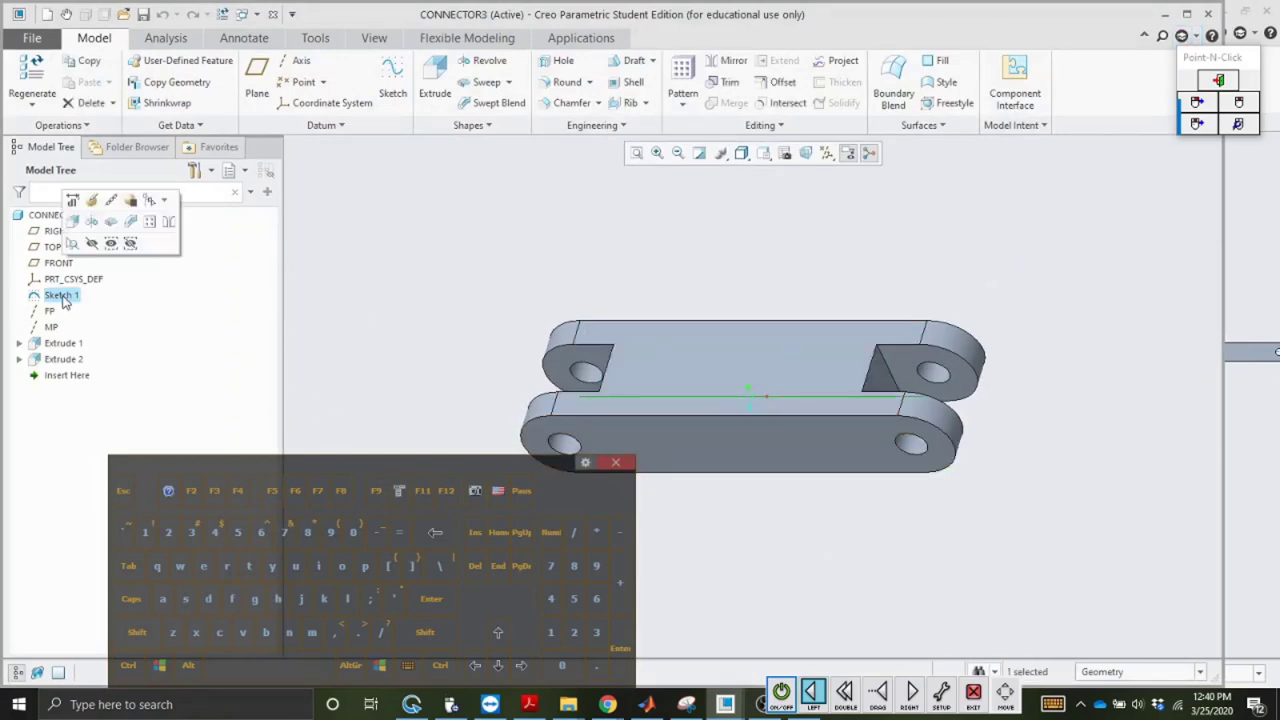
click(92, 200)
click(845, 691)
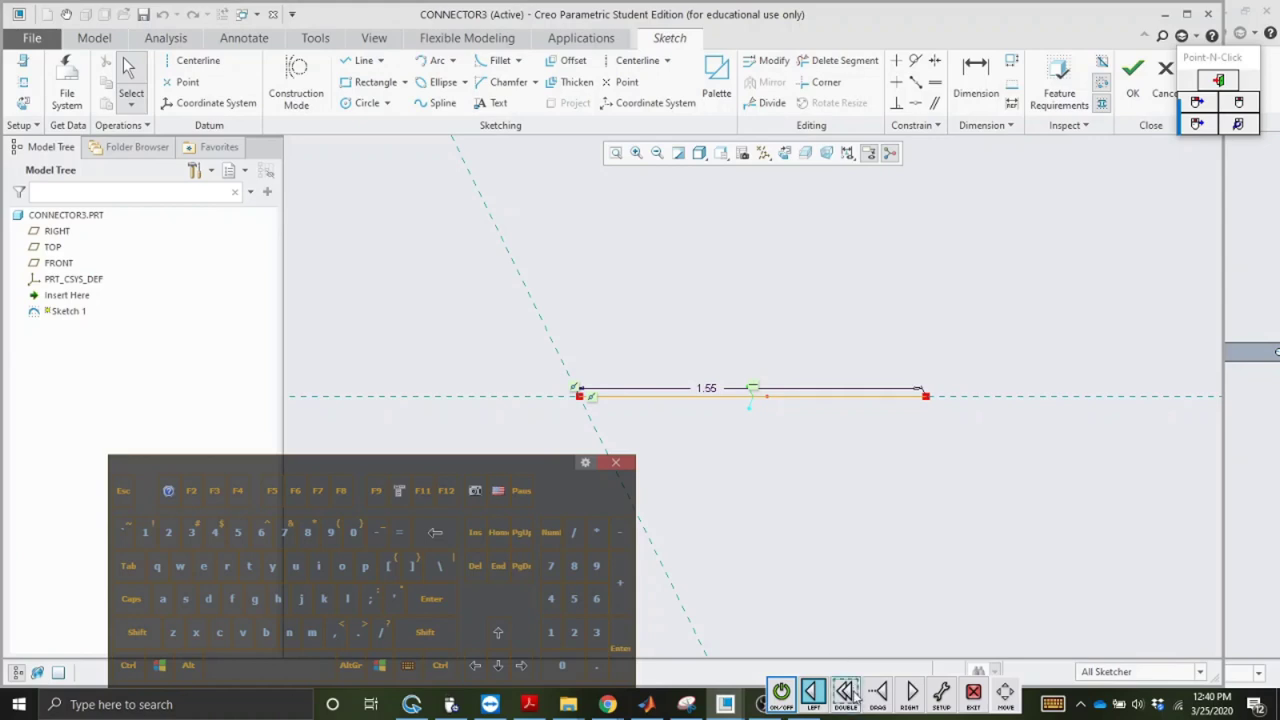
double_click(706, 388)
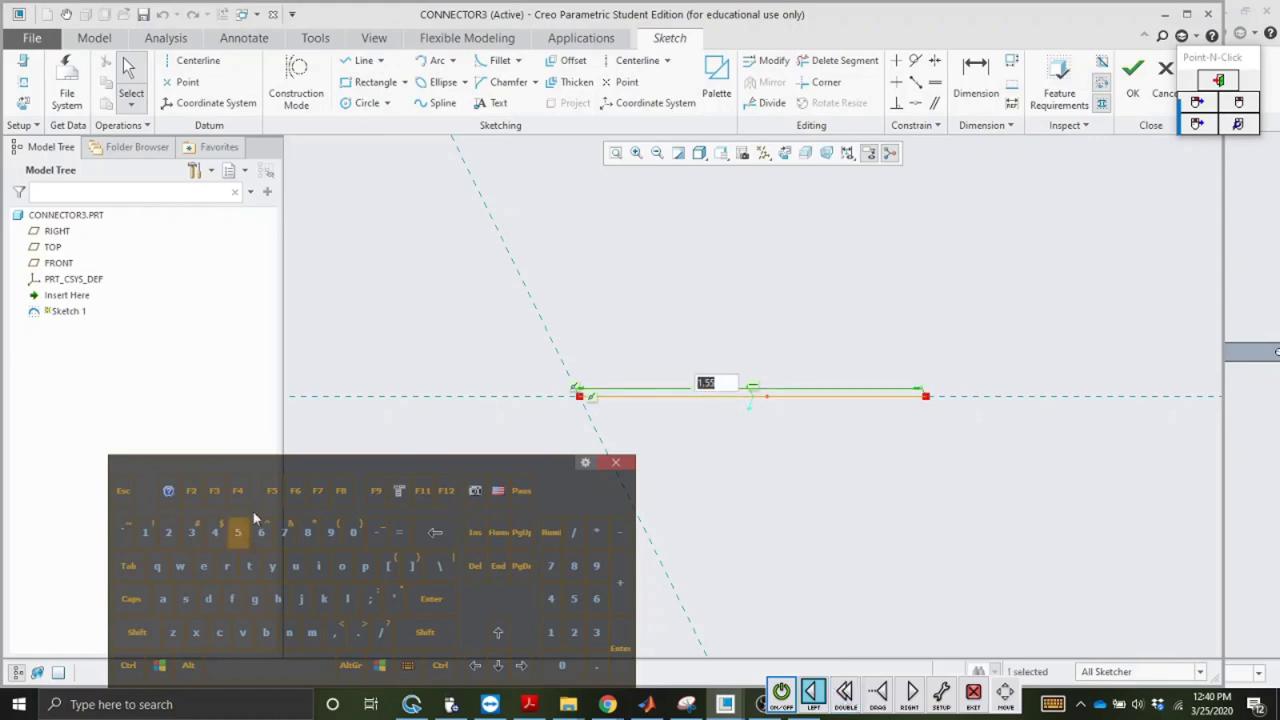
click(596, 632)
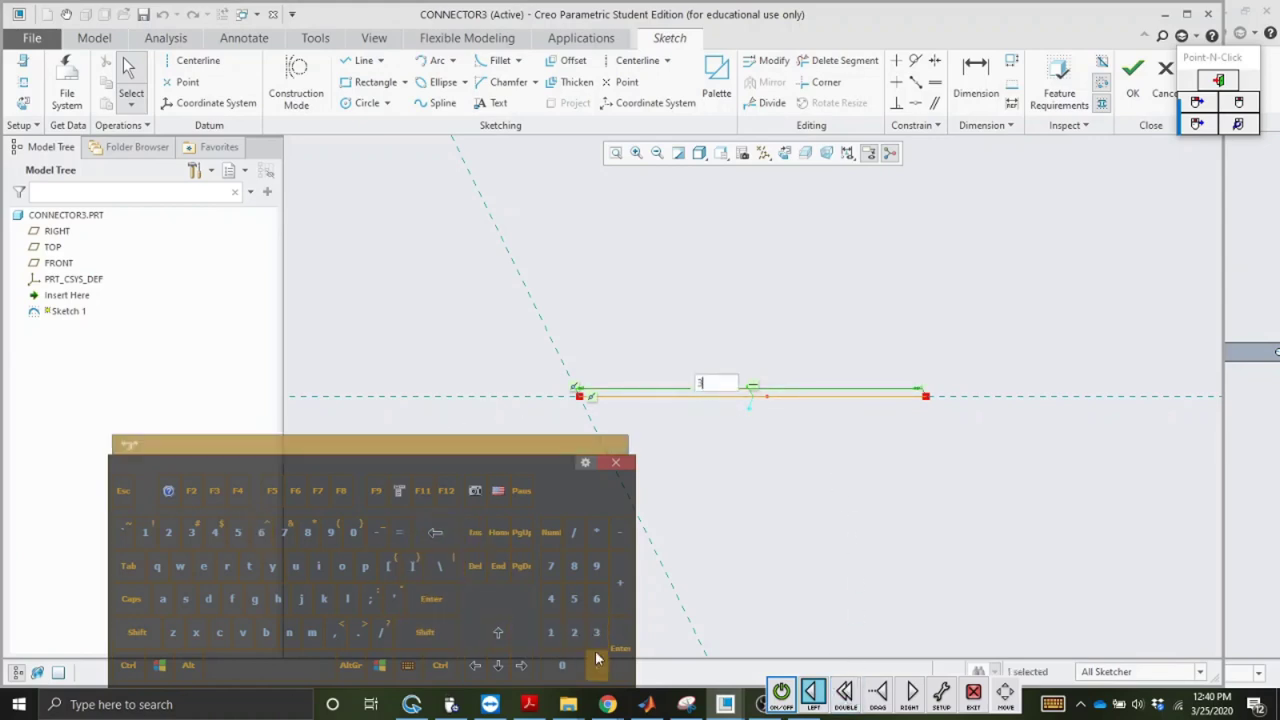
click(596, 665)
click(596, 632)
click(596, 632)
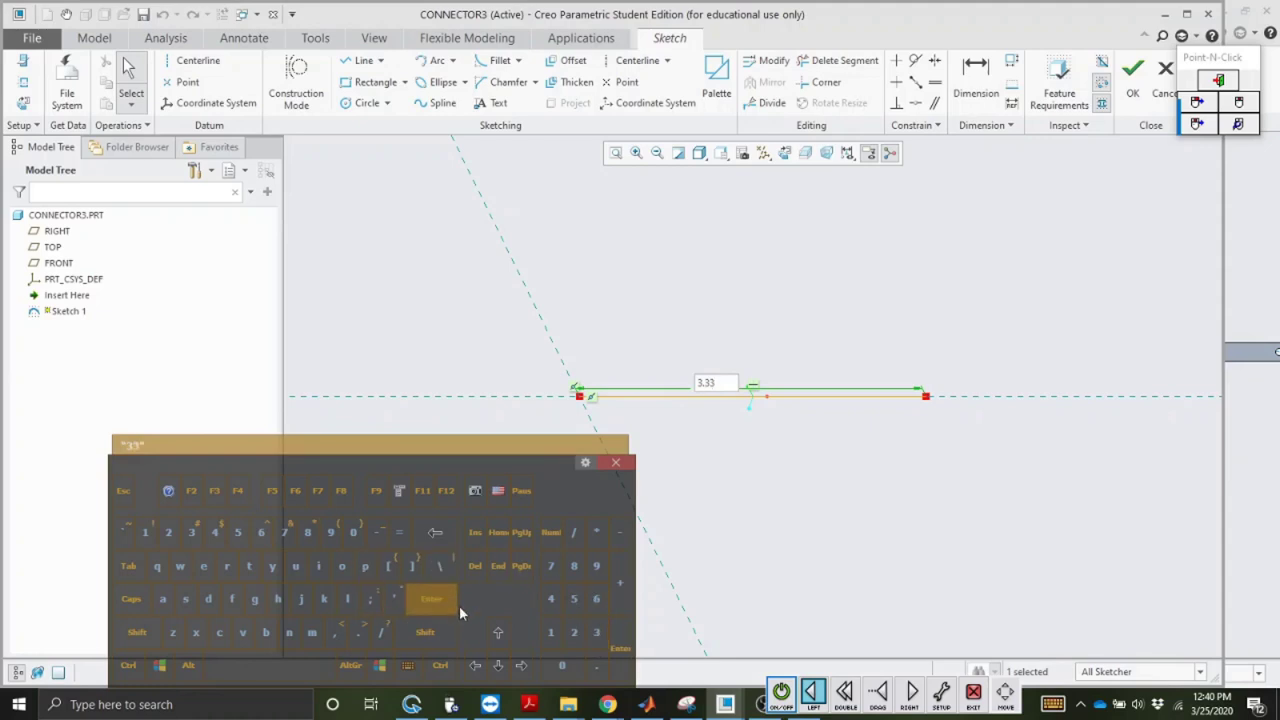
click(435, 600)
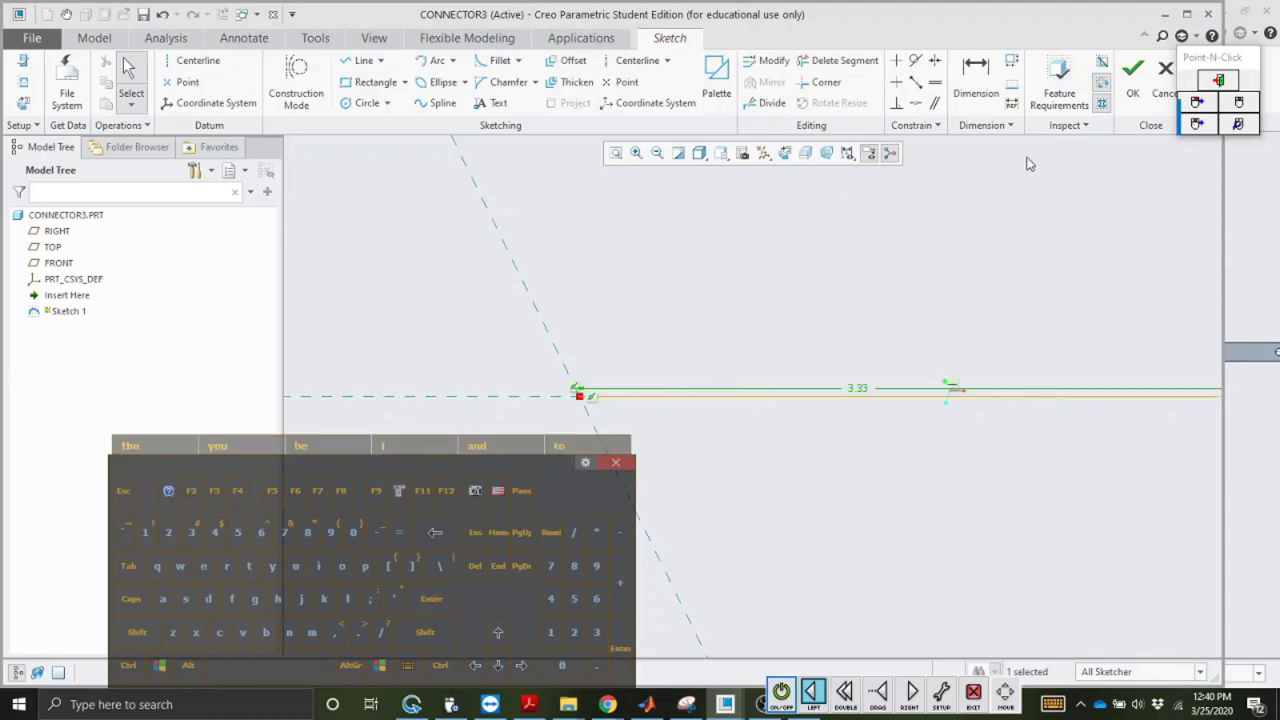
Step: Accept the edited sketch, refit the lengthened connector in the view, and save CONNECTOR3
click(1133, 72)
click(638, 153)
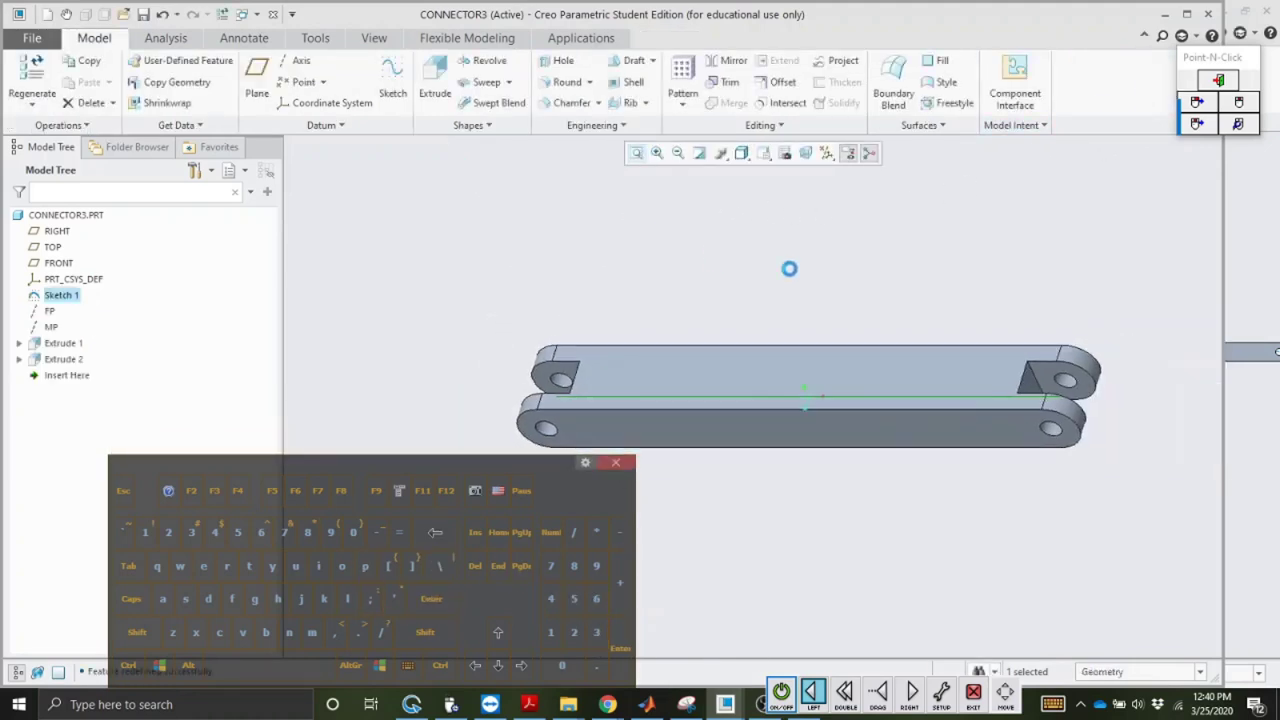
click(781, 273)
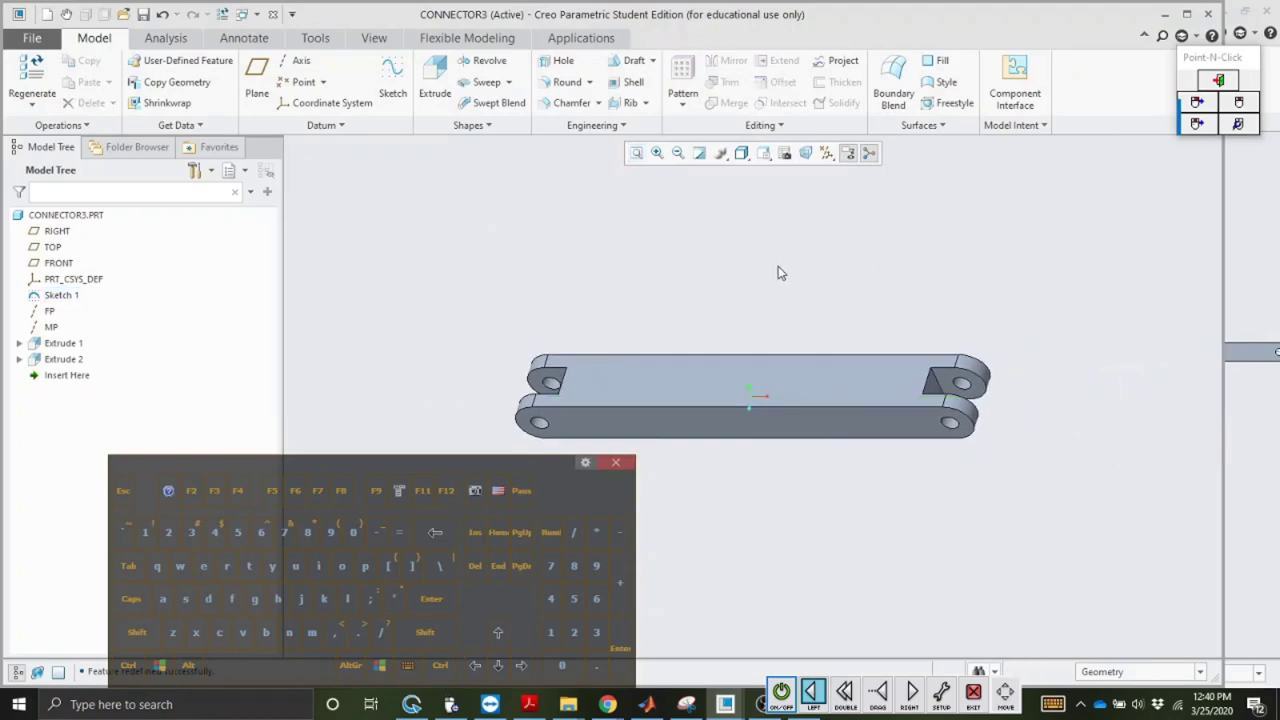
click(141, 18)
Step: Save a copy of CONNECTOR3 as connector4 in the Models folder
click(32, 38)
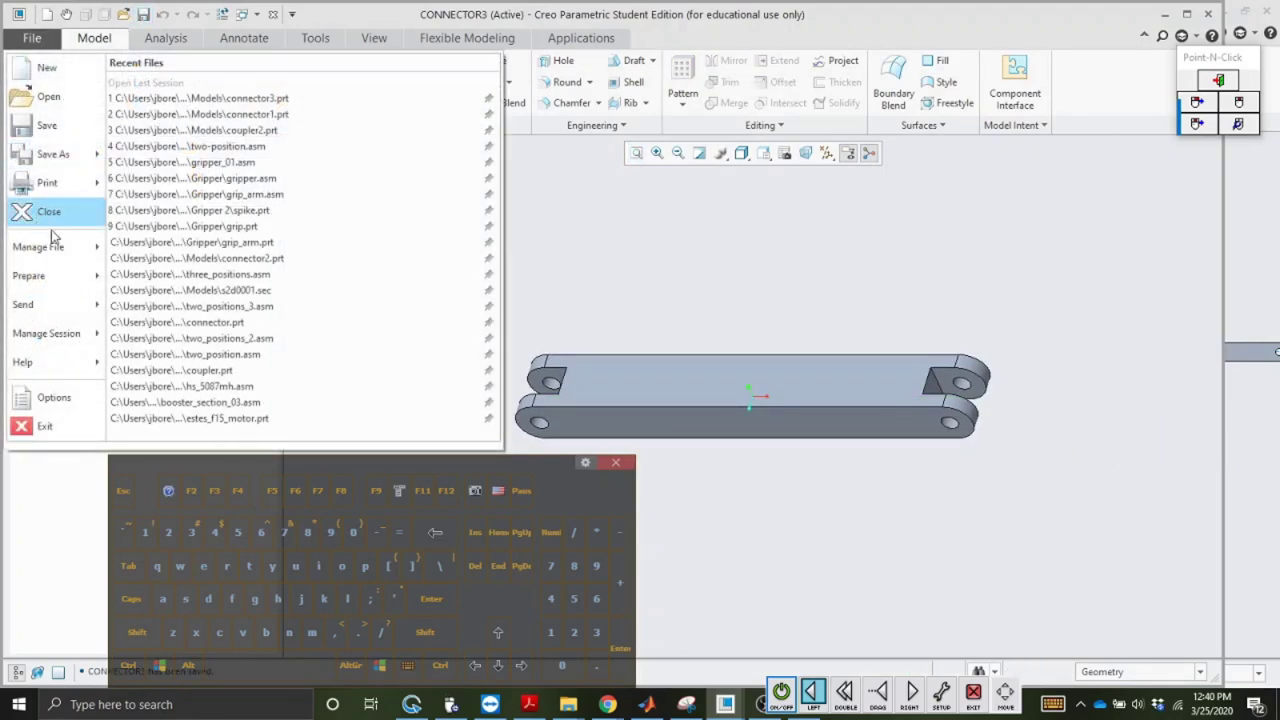
click(45, 156)
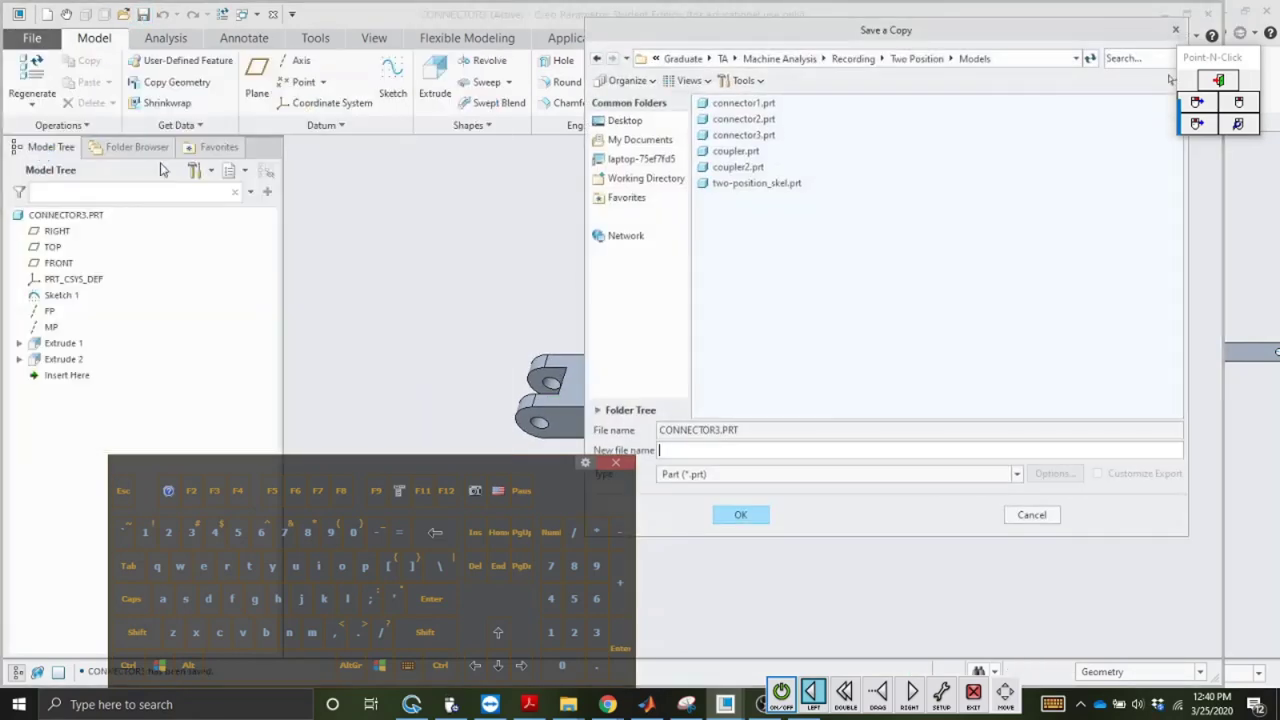
click(742, 137)
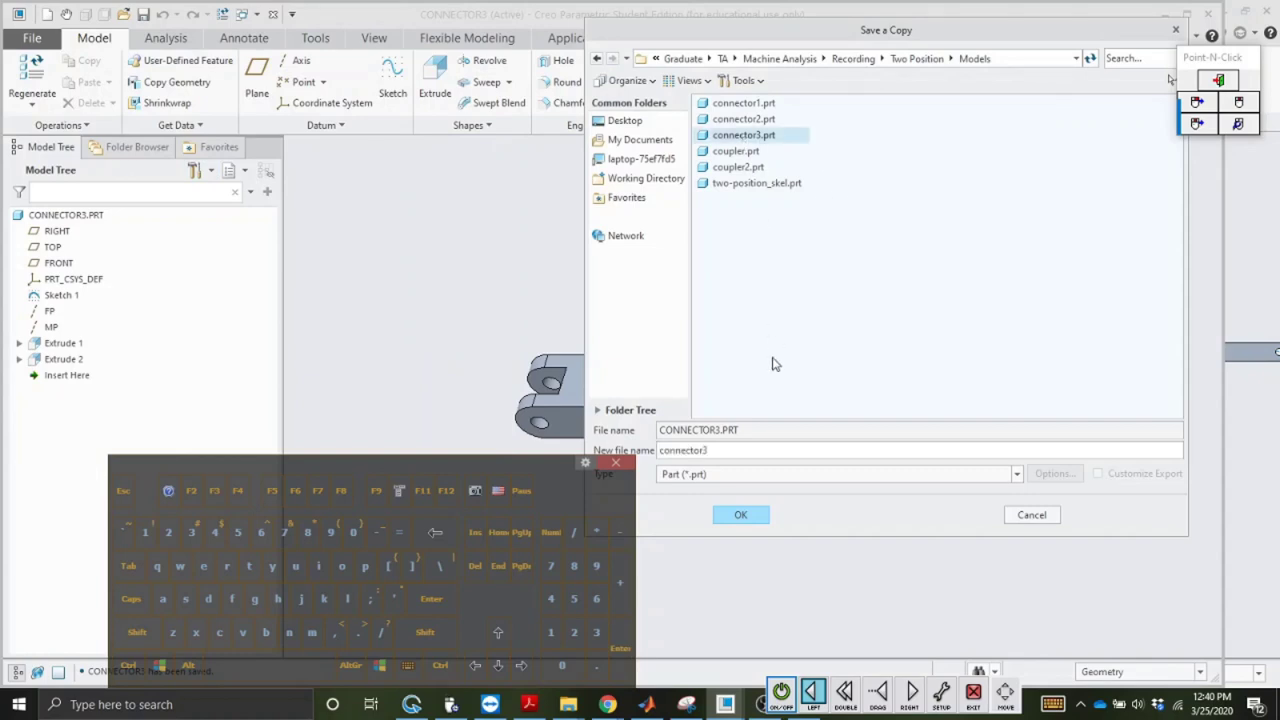
click(460, 534)
click(550, 600)
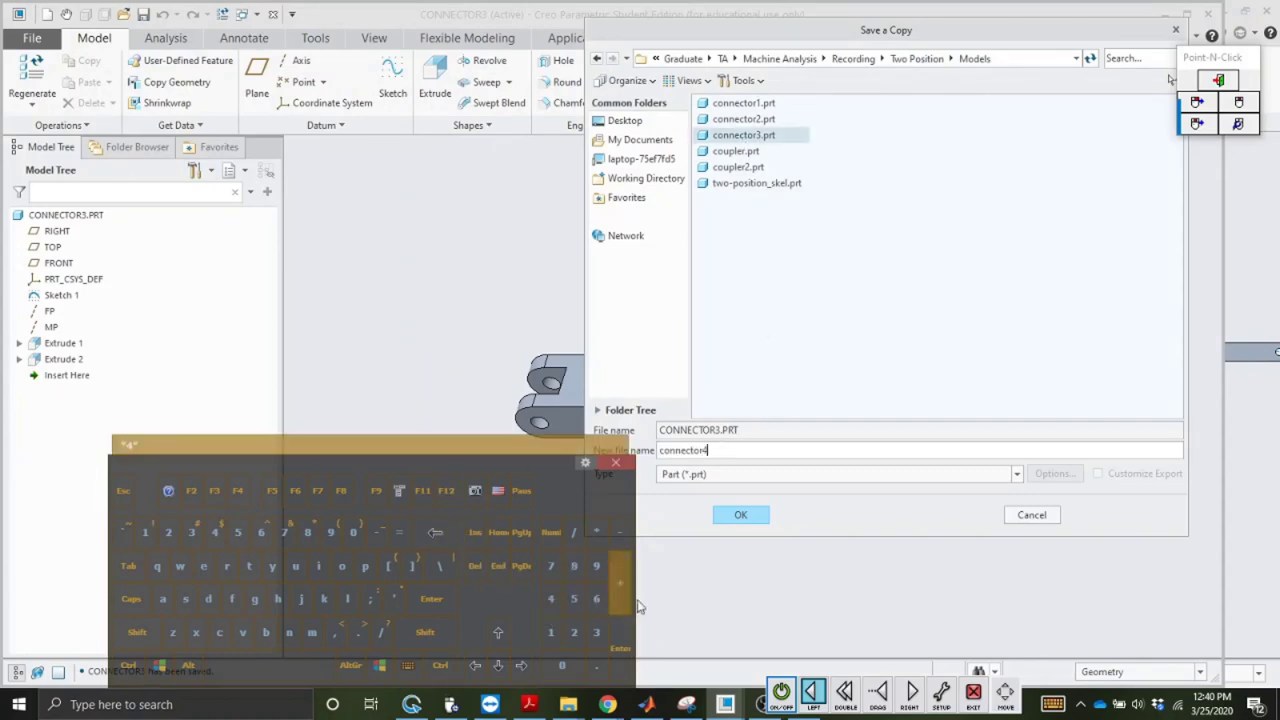
click(760, 518)
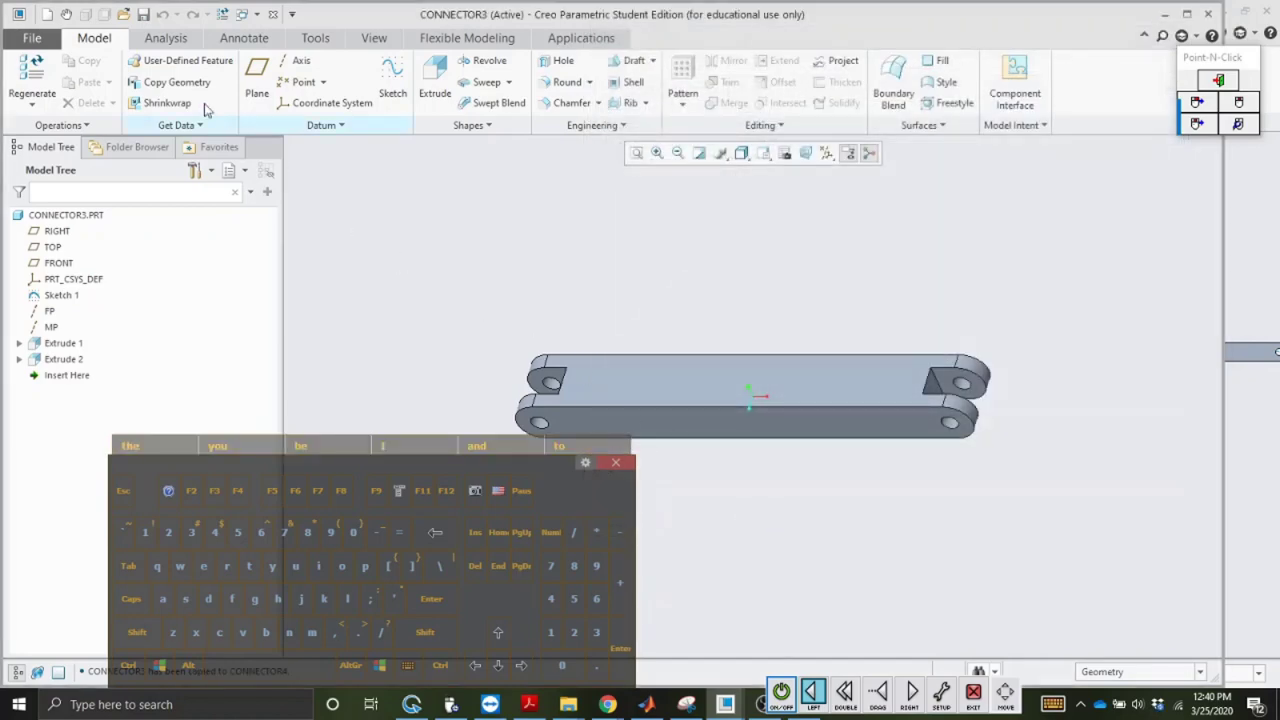
Step: Save a copy of CONNECTOR3 as connector5 in the Models folder
click(32, 37)
click(55, 150)
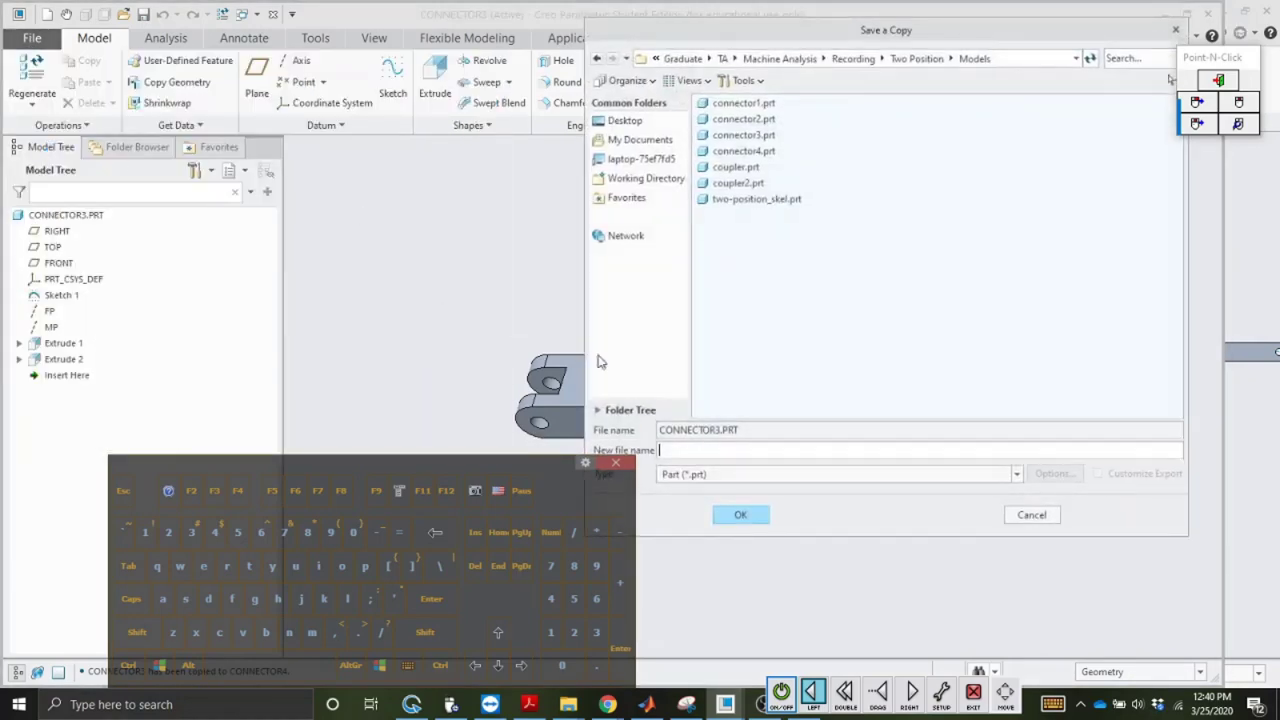
click(780, 153)
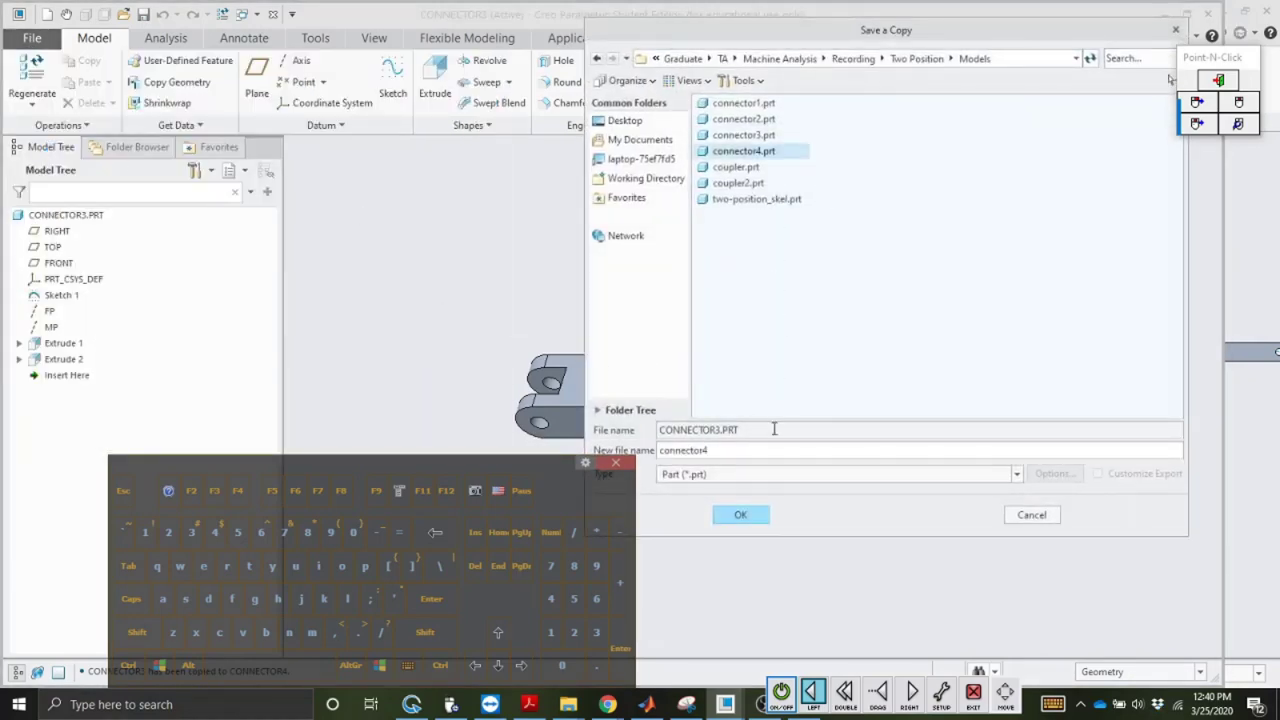
click(435, 532)
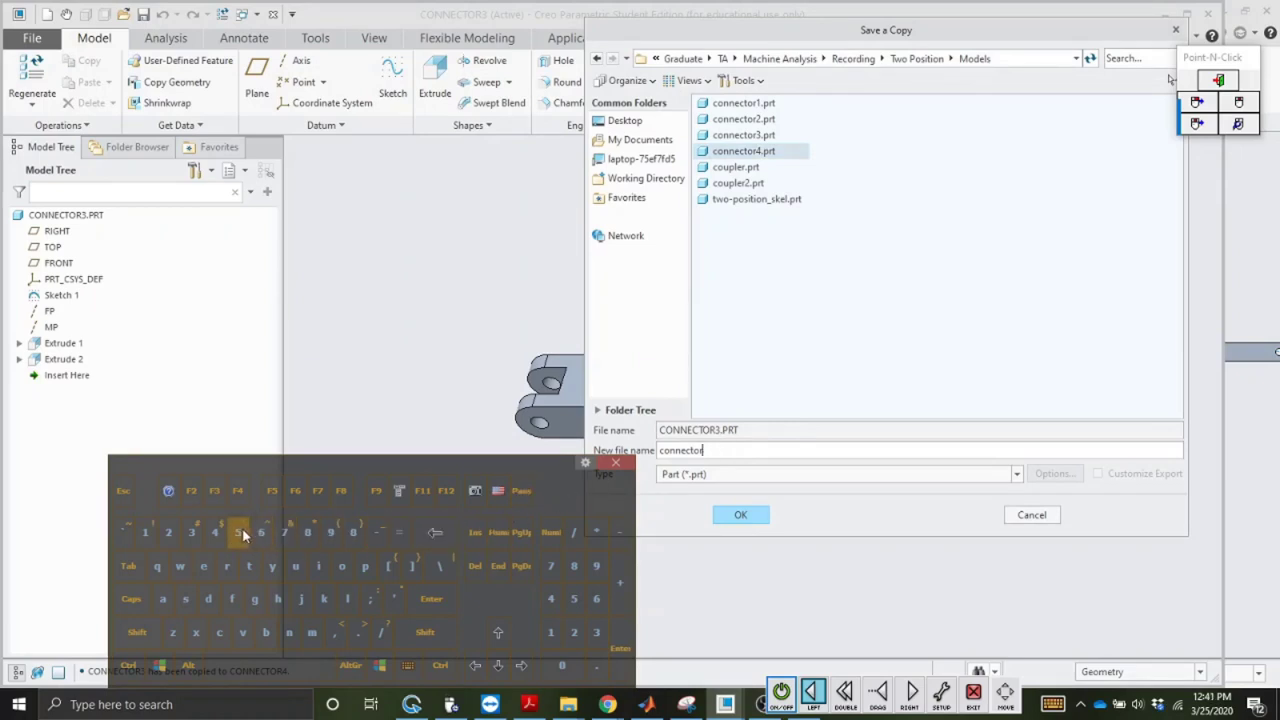
click(238, 532)
click(748, 518)
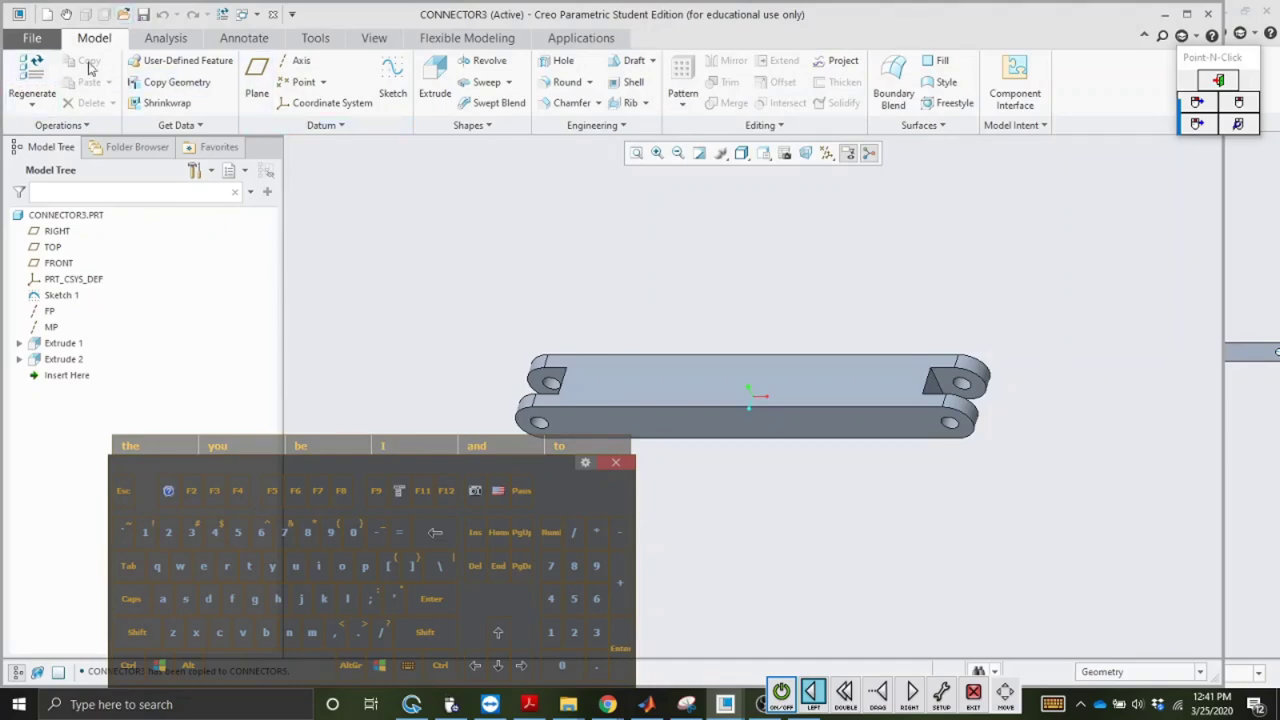
Step: Save a copy of CONNECTOR3 as connector6 in the Models folder and close the CONNECTOR3 window
click(32, 38)
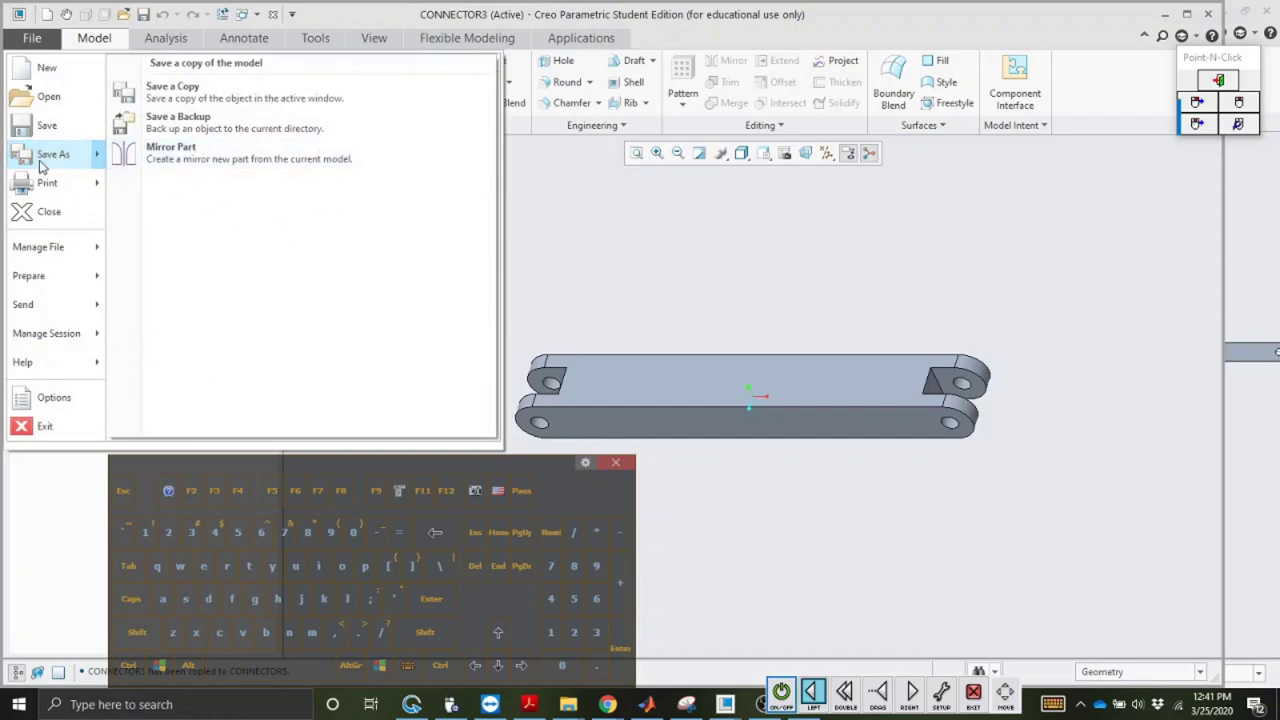
click(44, 165)
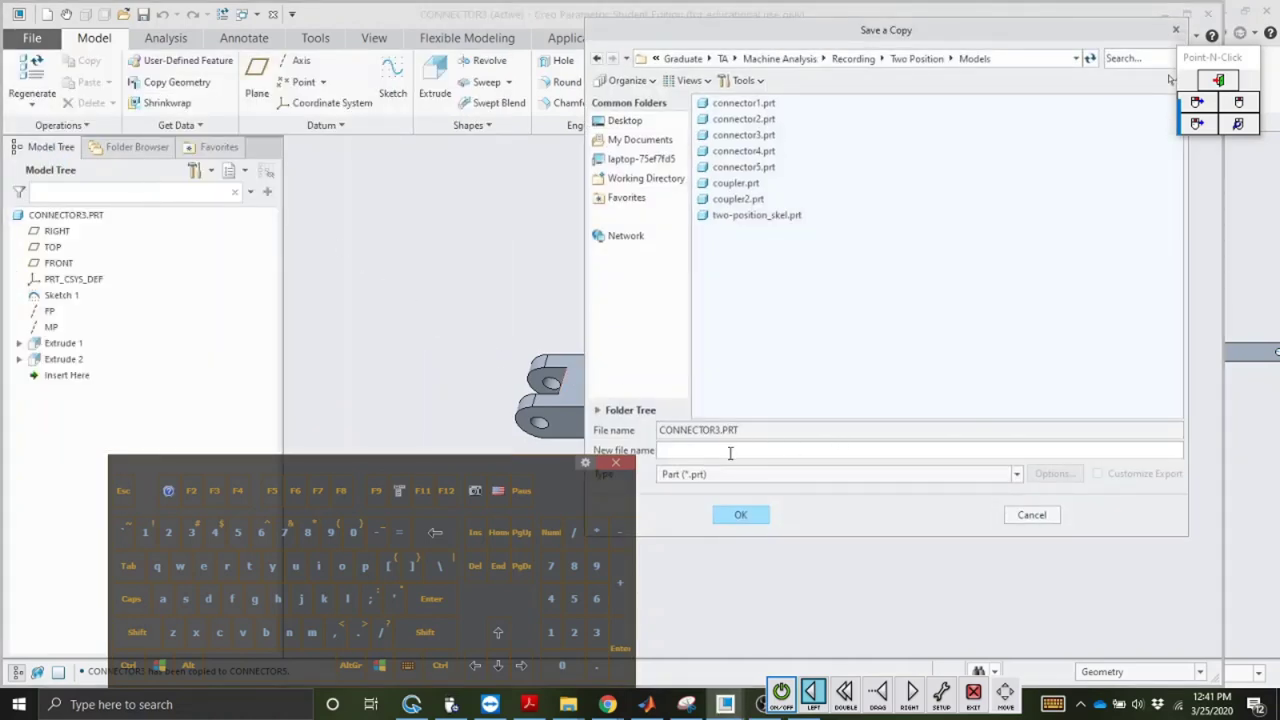
click(765, 167)
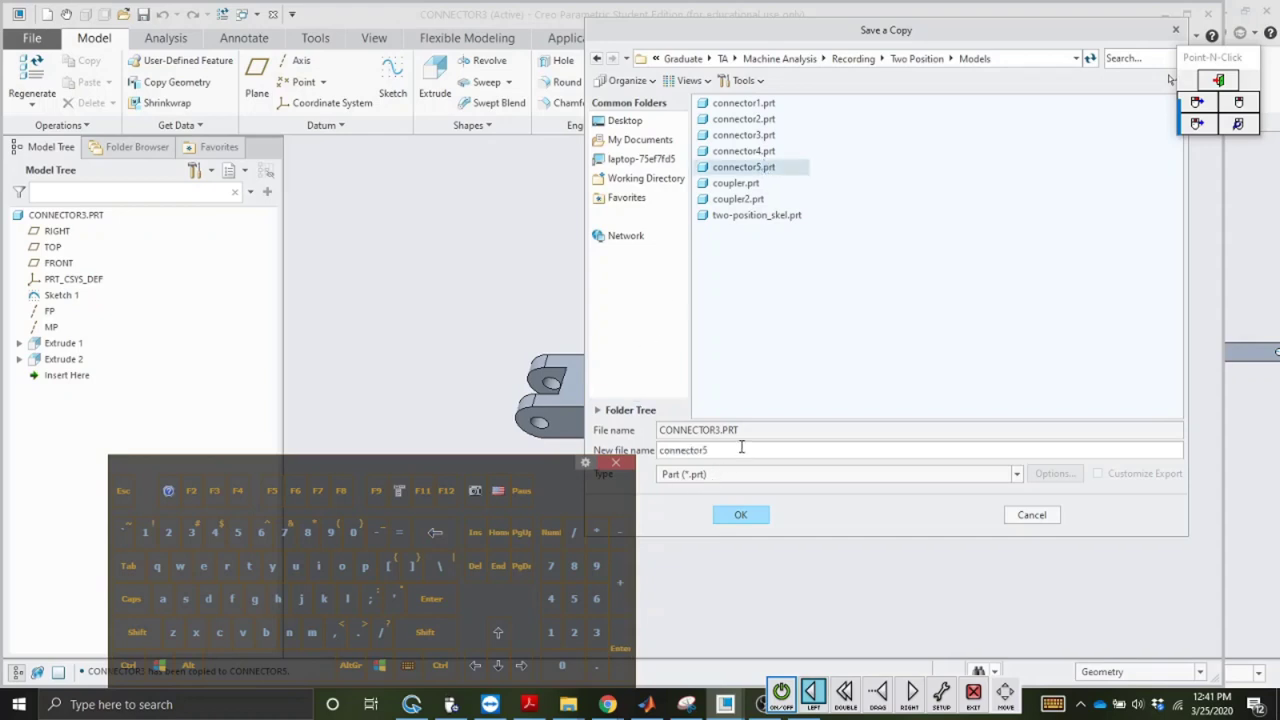
click(435, 532)
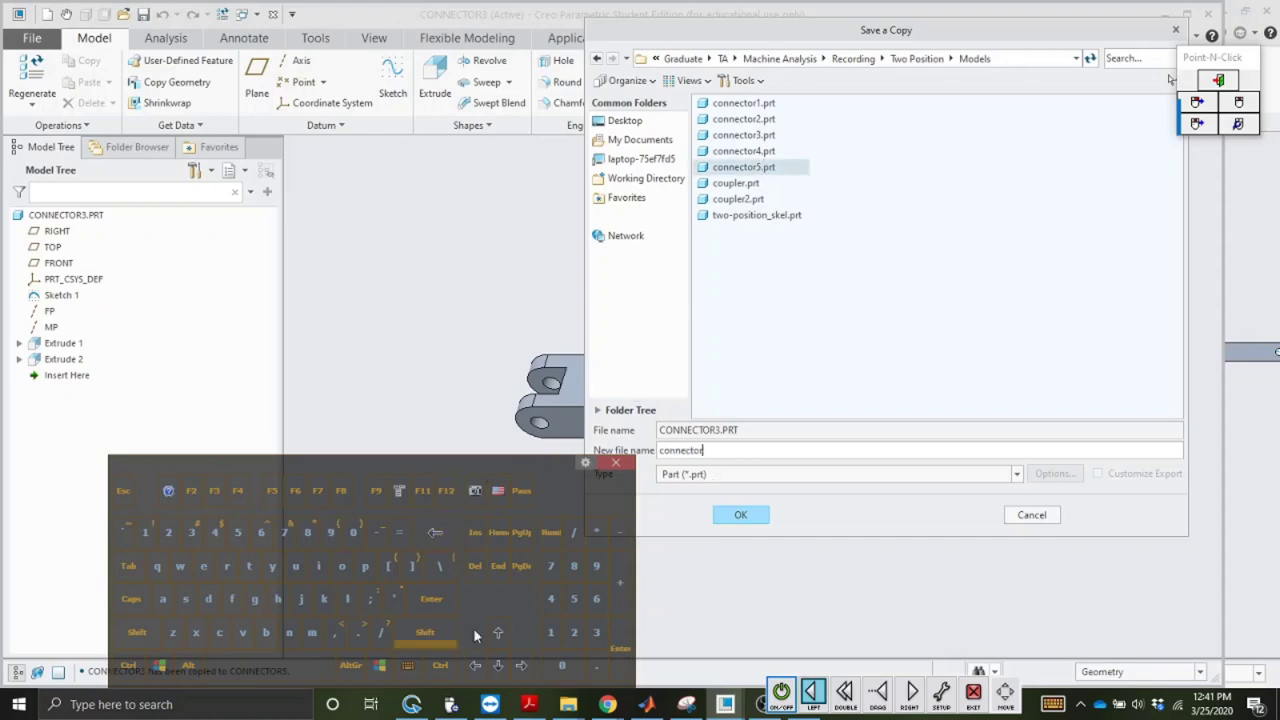
click(598, 600)
click(755, 516)
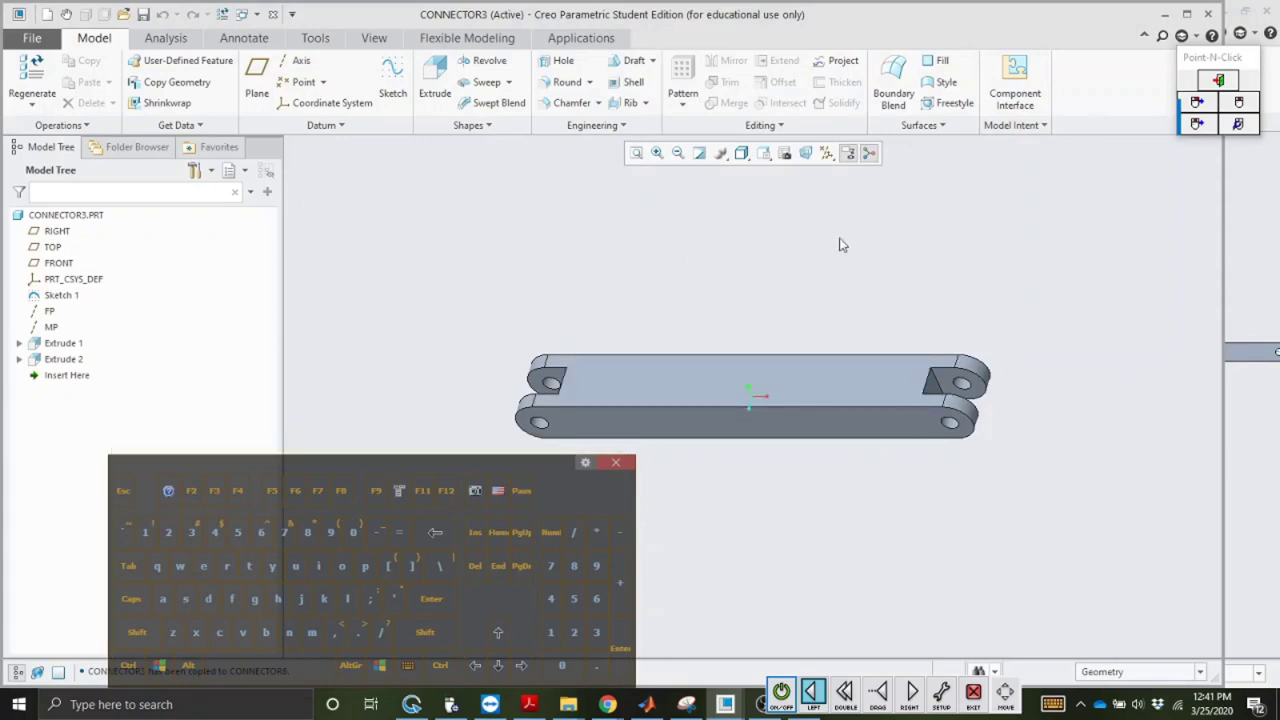
click(271, 14)
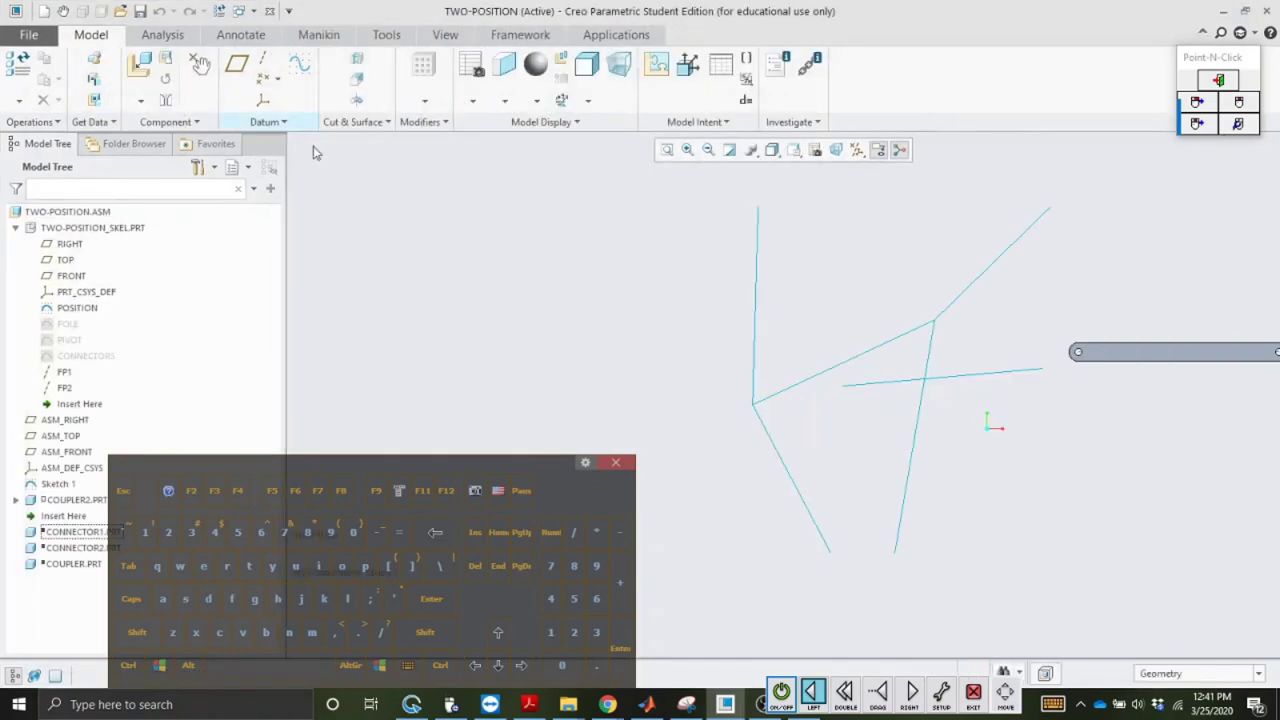
Step: Open connector4.prt from the Models folder
click(120, 11)
click(546, 313)
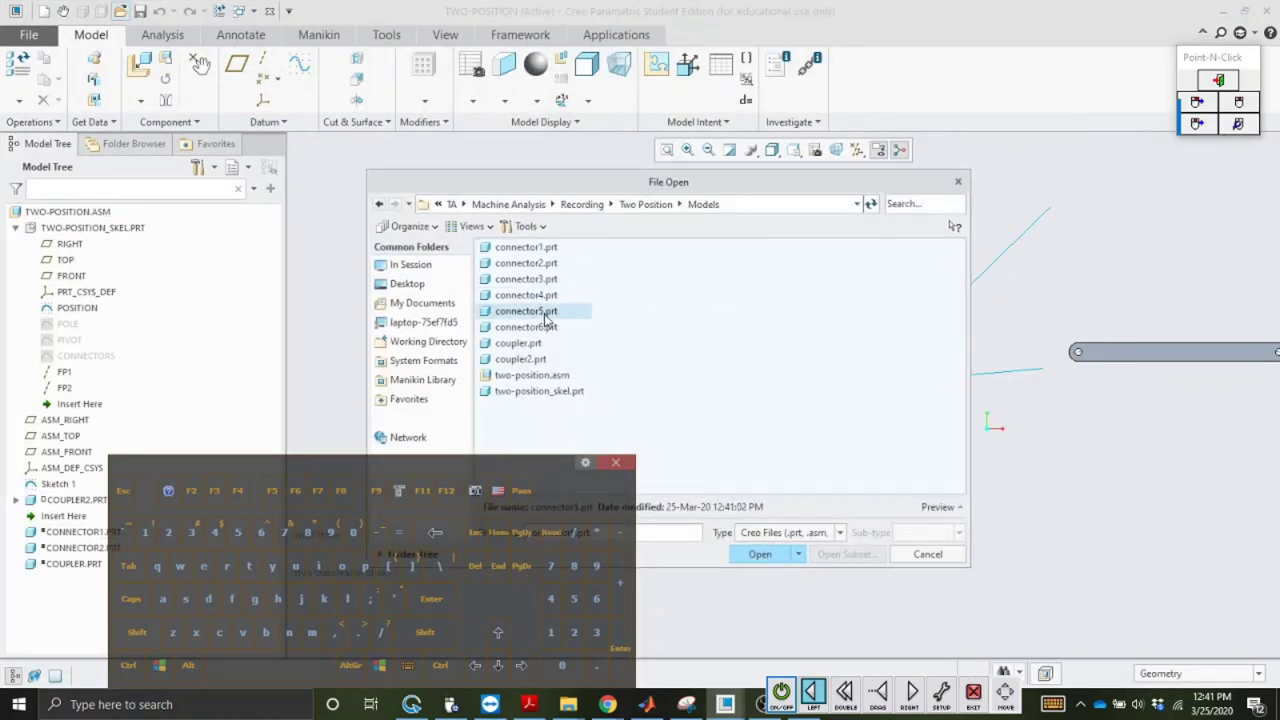
click(555, 297)
click(760, 553)
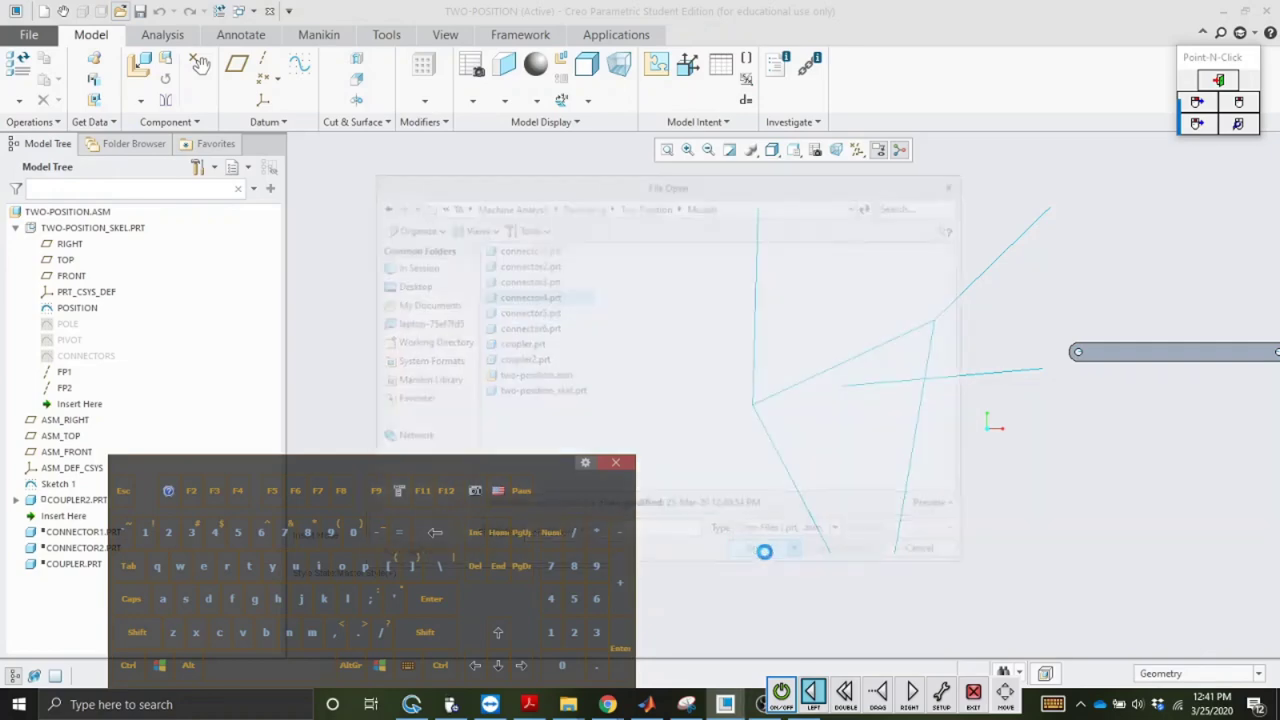
click(845, 695)
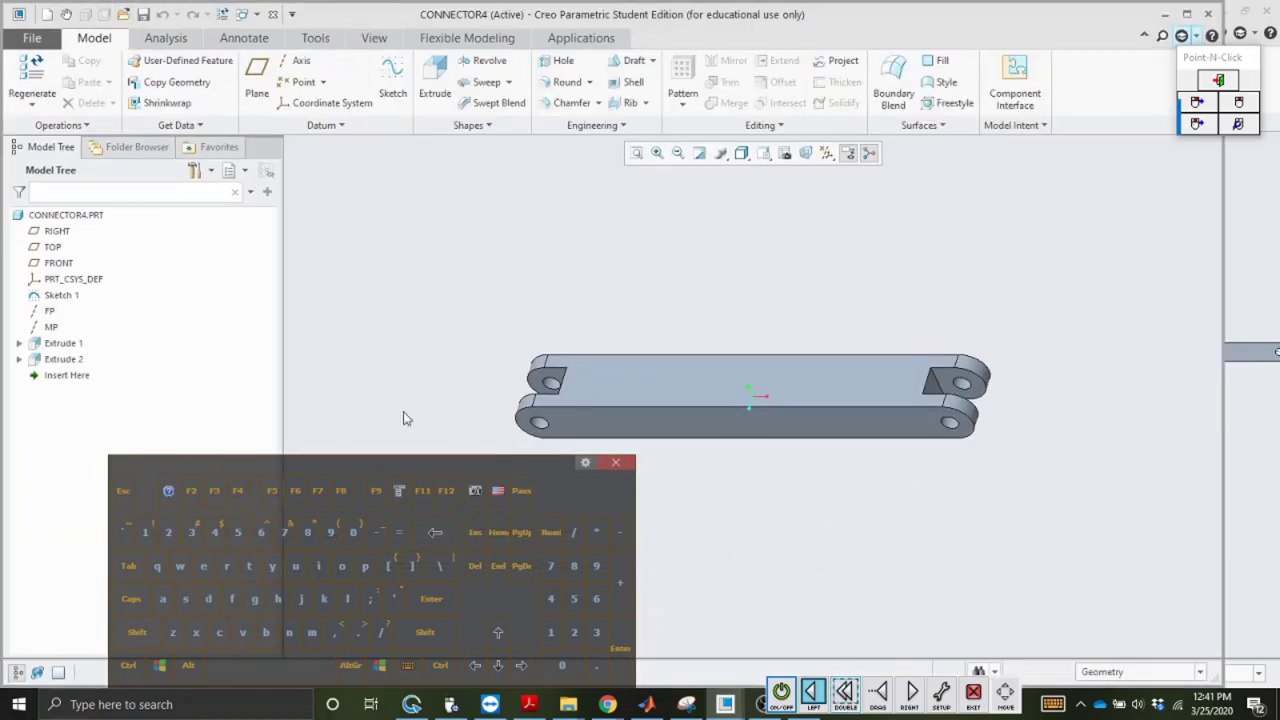
Step: Edit Sketch 1 of CONNECTOR4 and set the length of its line to 4.71
double_click(61, 296)
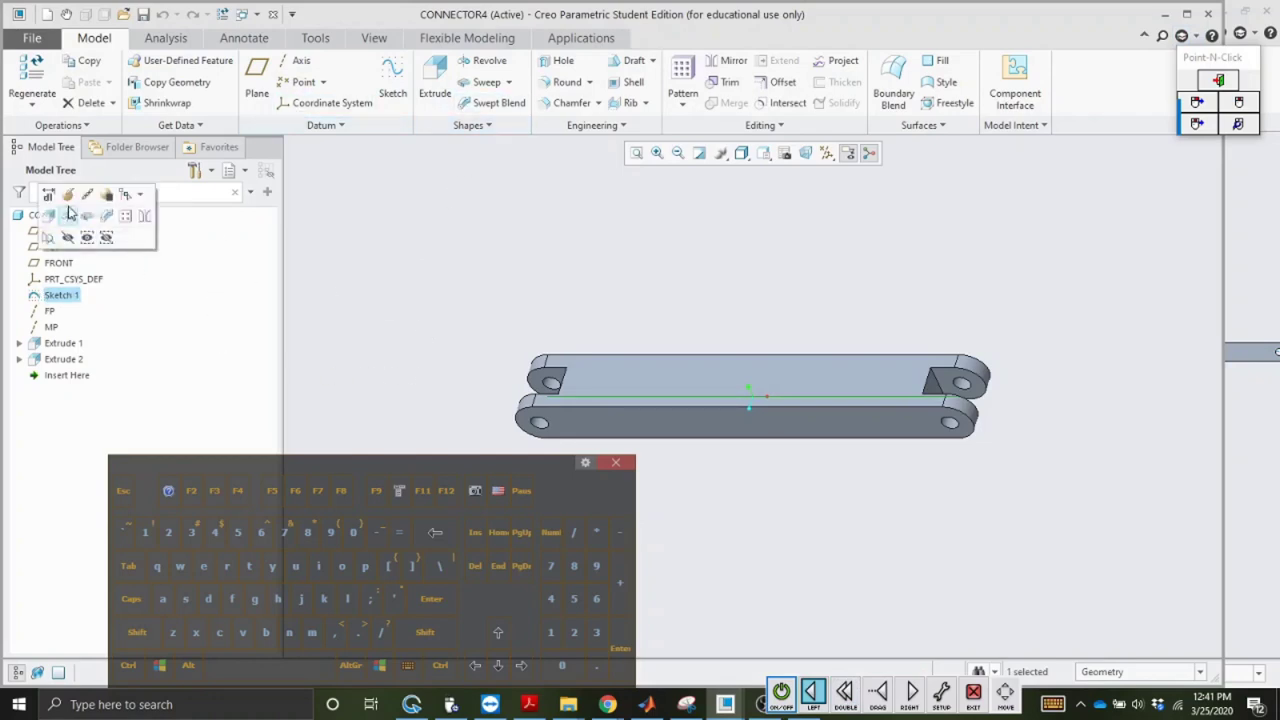
click(66, 214)
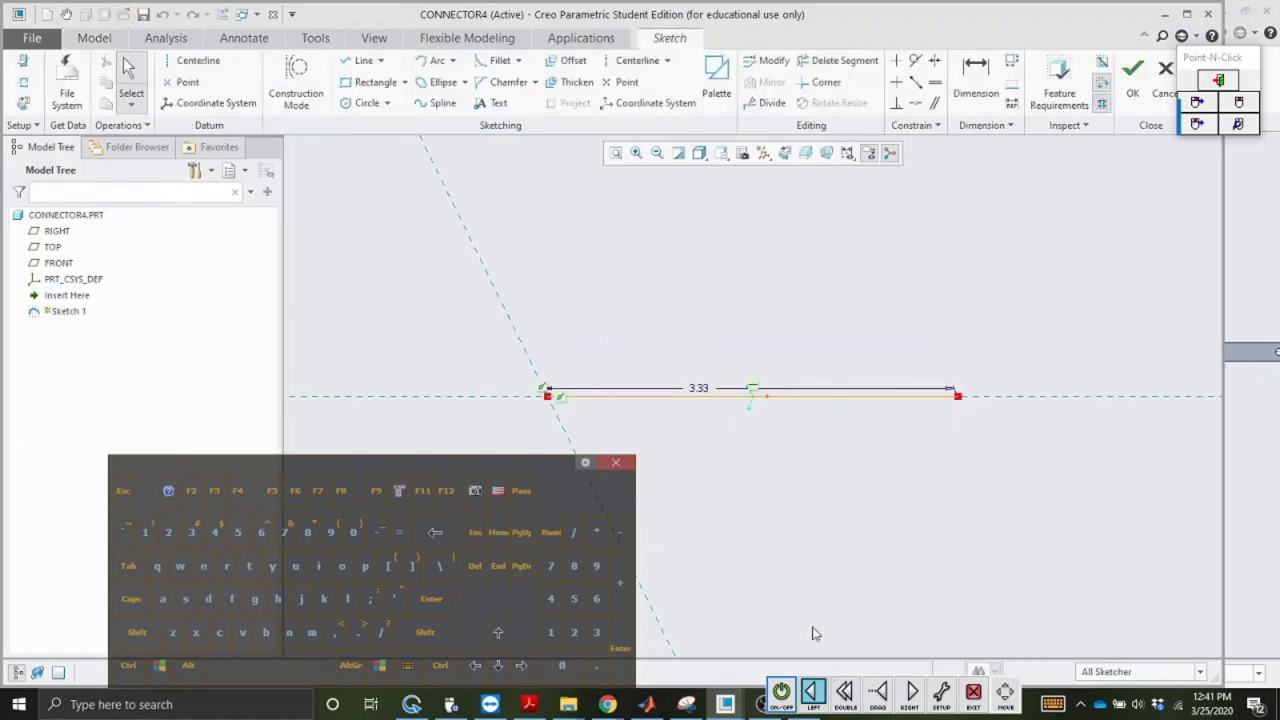
click(845, 691)
double_click(700, 390)
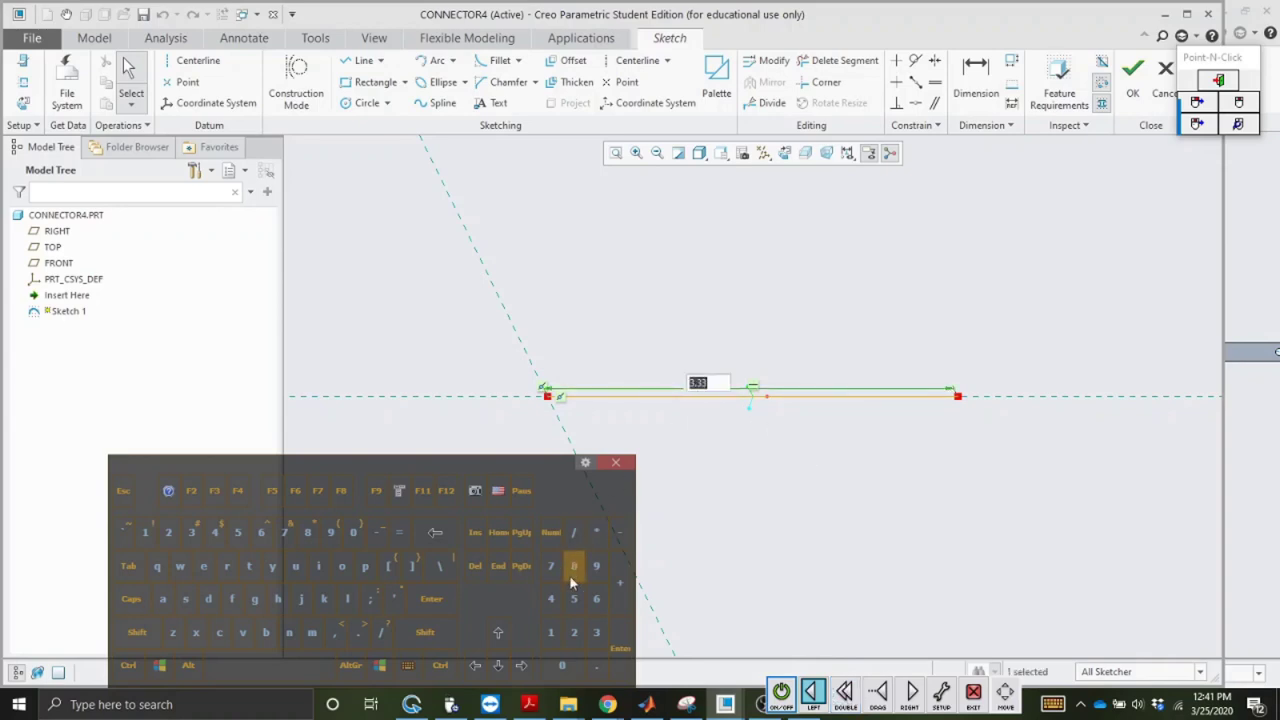
click(550, 598)
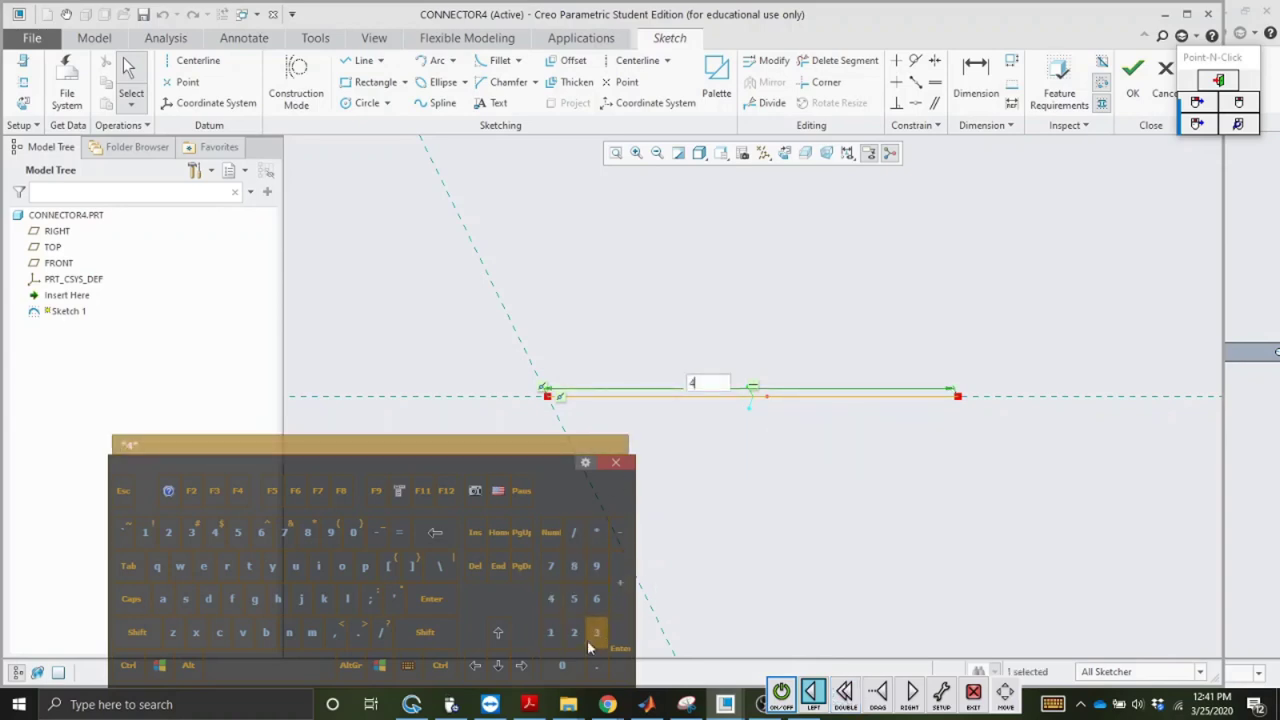
click(596, 665)
click(550, 566)
click(550, 632)
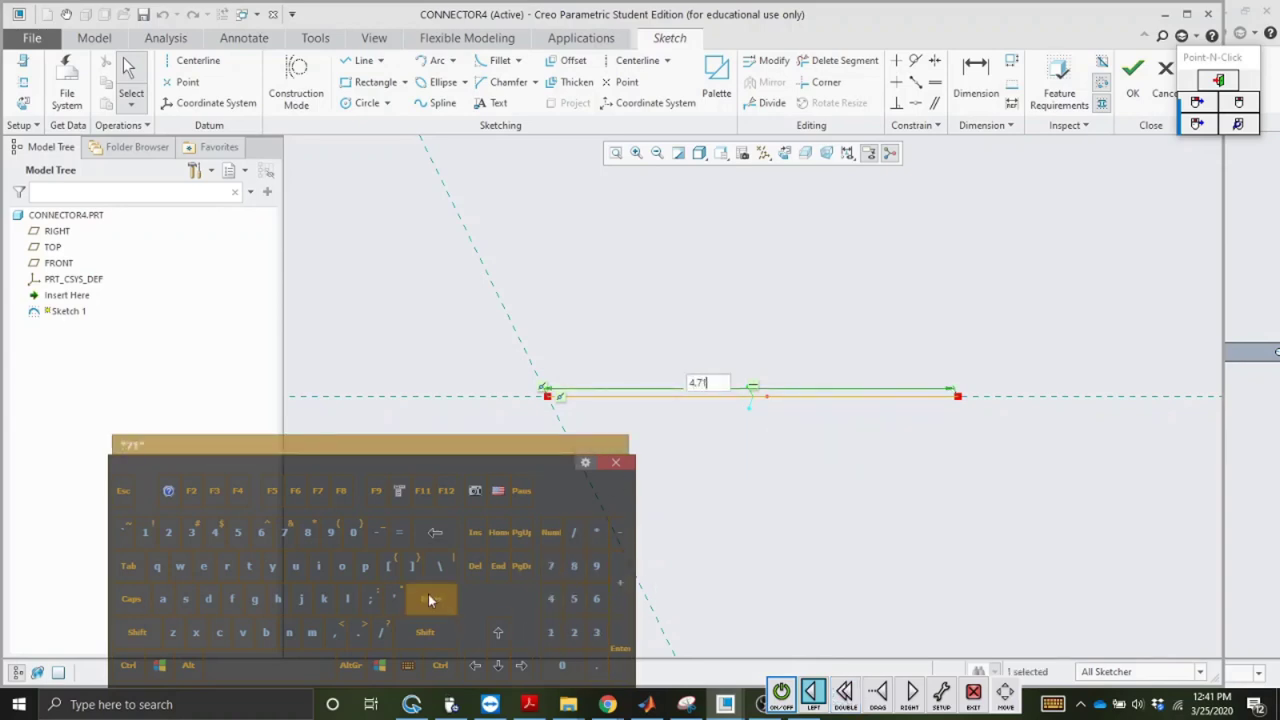
click(430, 600)
Step: Accept the edited sketch, then save CONNECTOR4 and close its window
click(1133, 67)
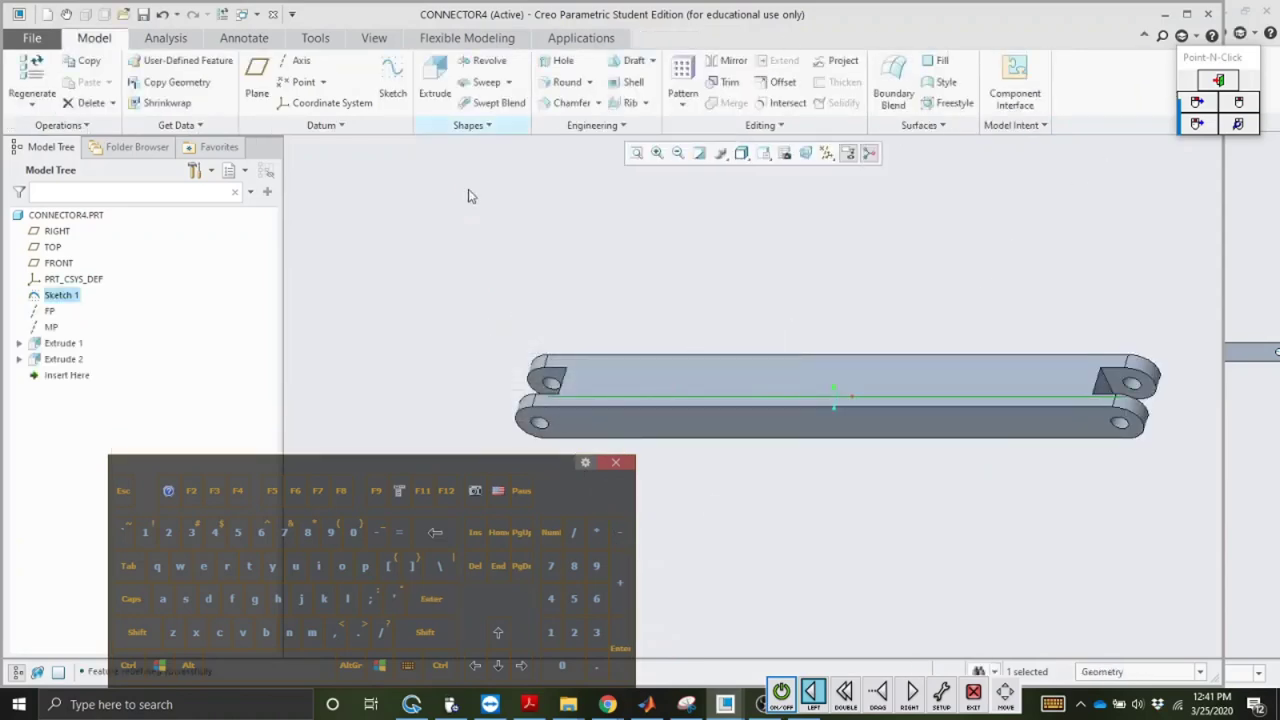
click(143, 14)
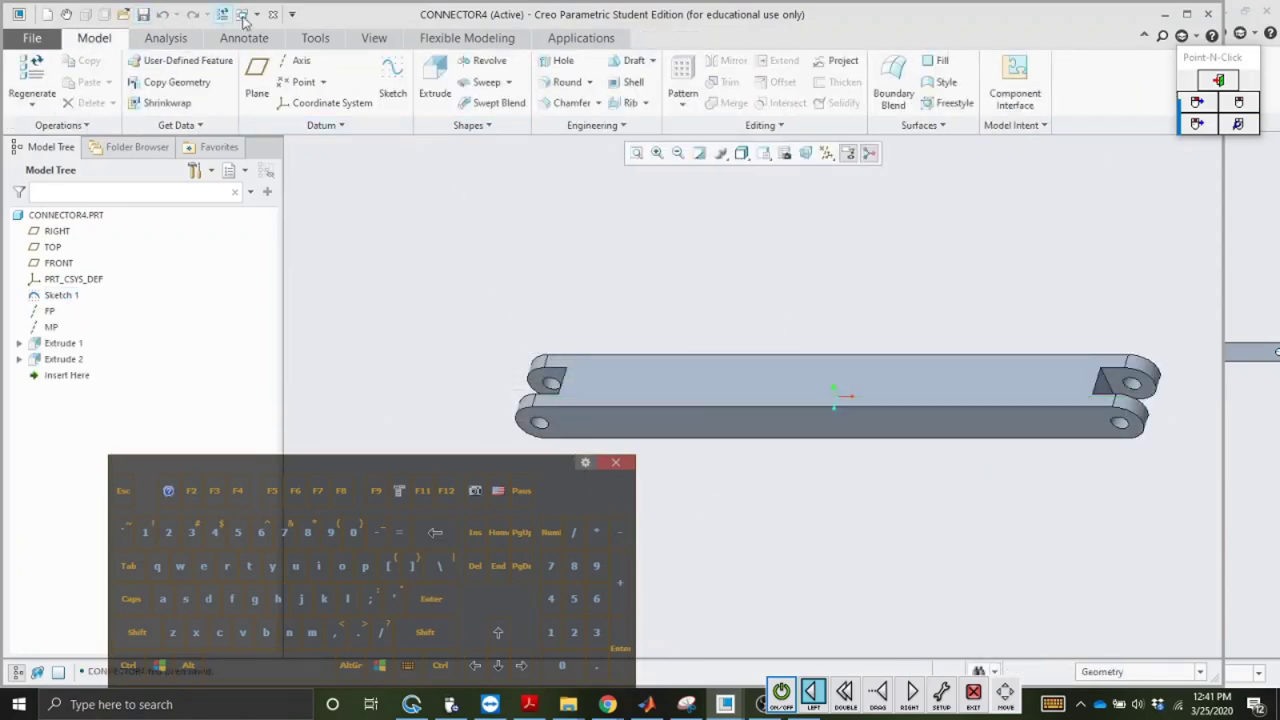
click(272, 14)
Step: Open connector5.prt from the Models folder
click(120, 12)
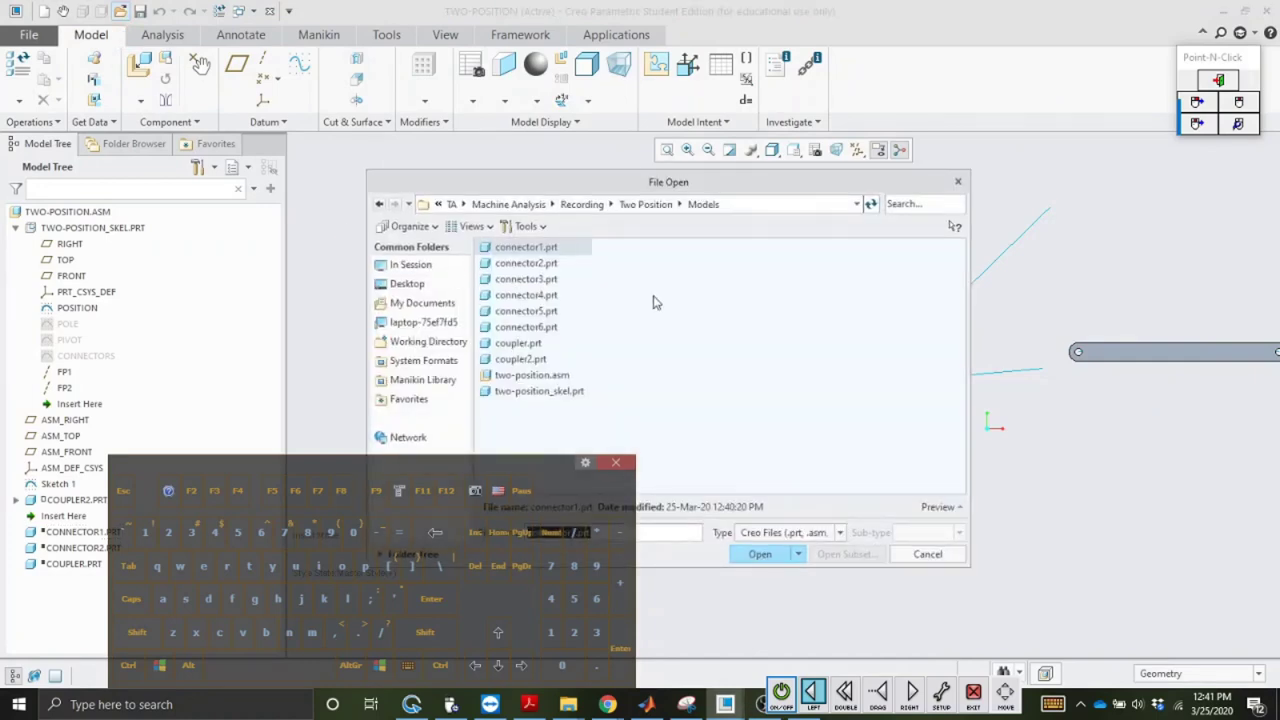
click(553, 313)
click(752, 556)
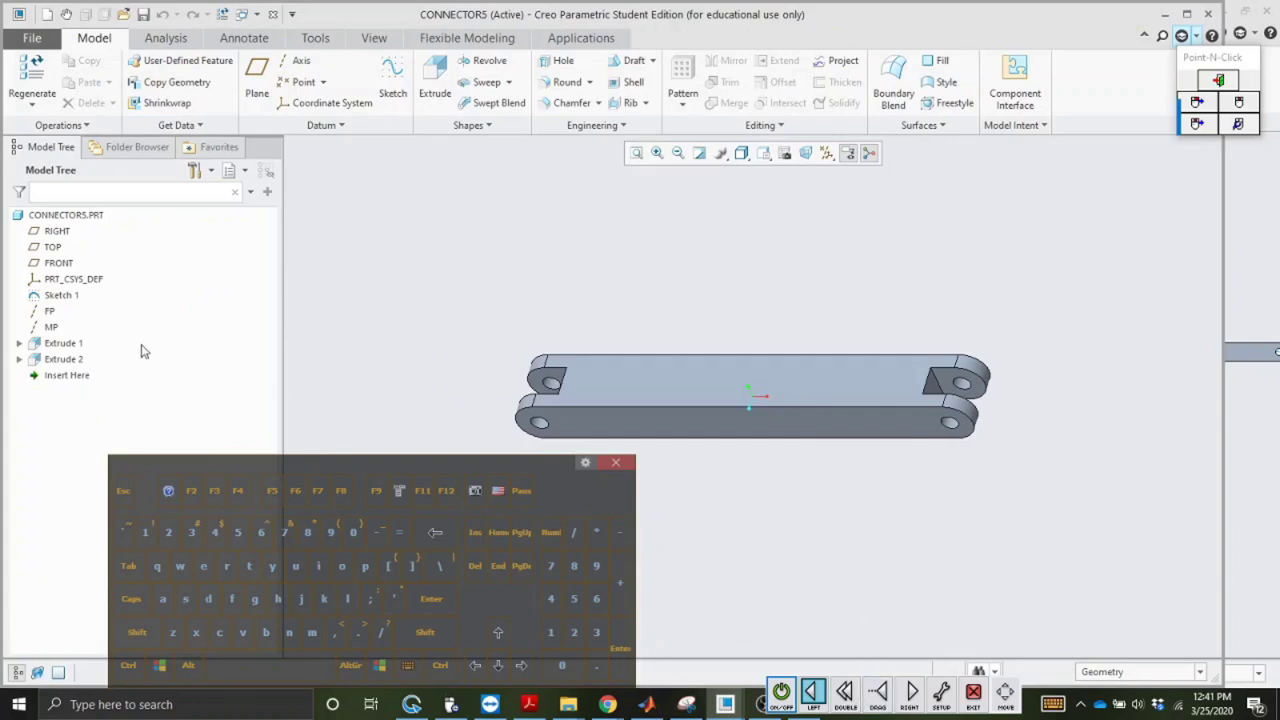
Step: Edit Sketch 1 of CONNECTOR5, set the length of its line to 3.94, and accept the sketch
click(36, 296)
click(66, 222)
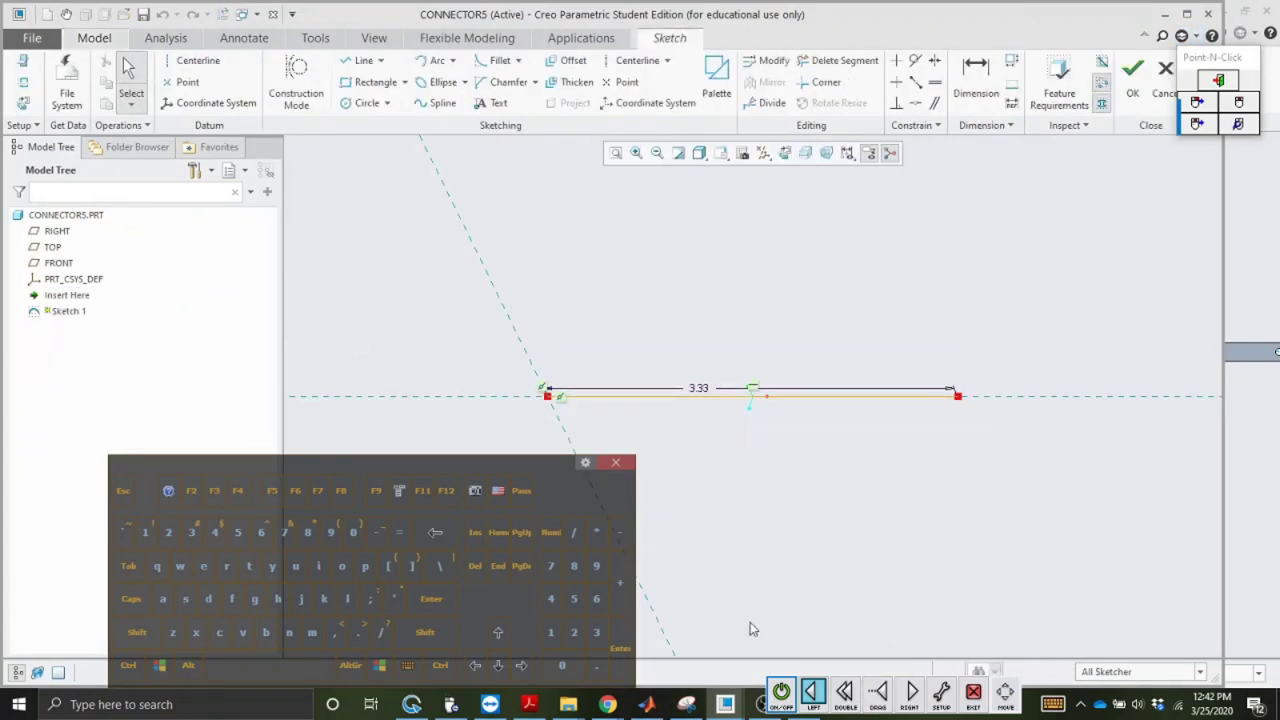
double_click(698, 388)
click(596, 632)
click(596, 665)
click(596, 566)
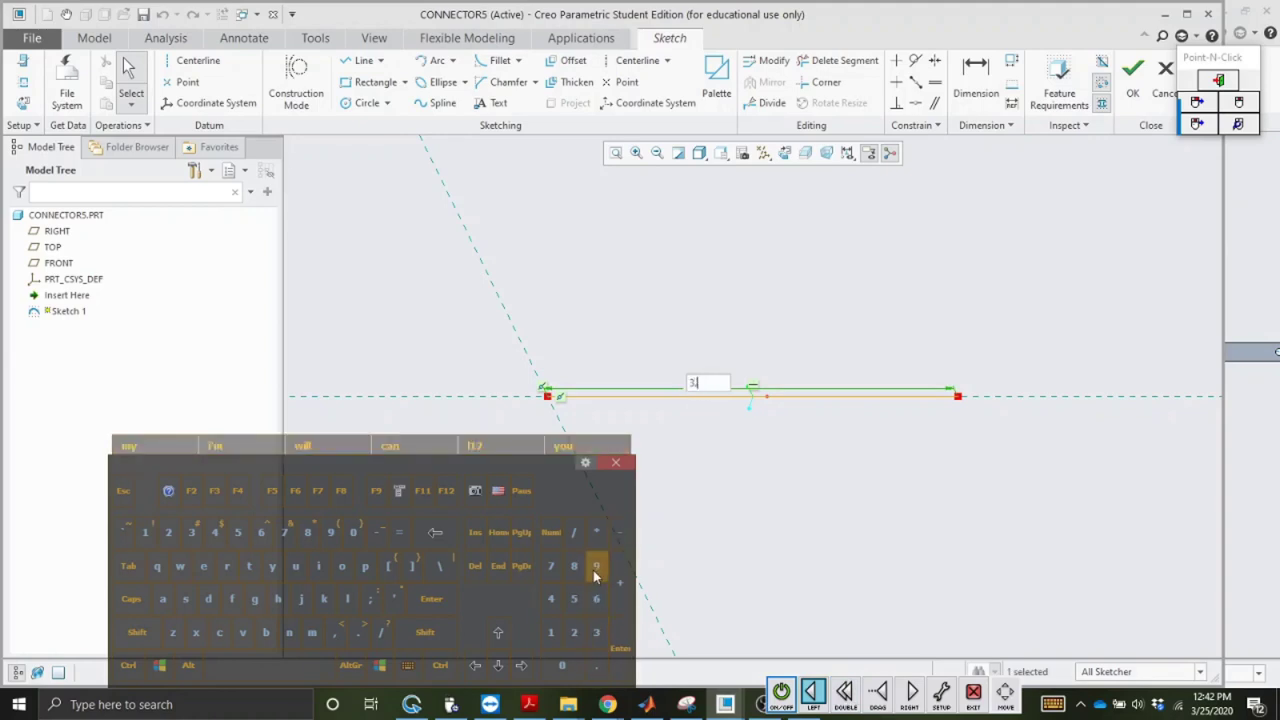
click(550, 600)
click(428, 598)
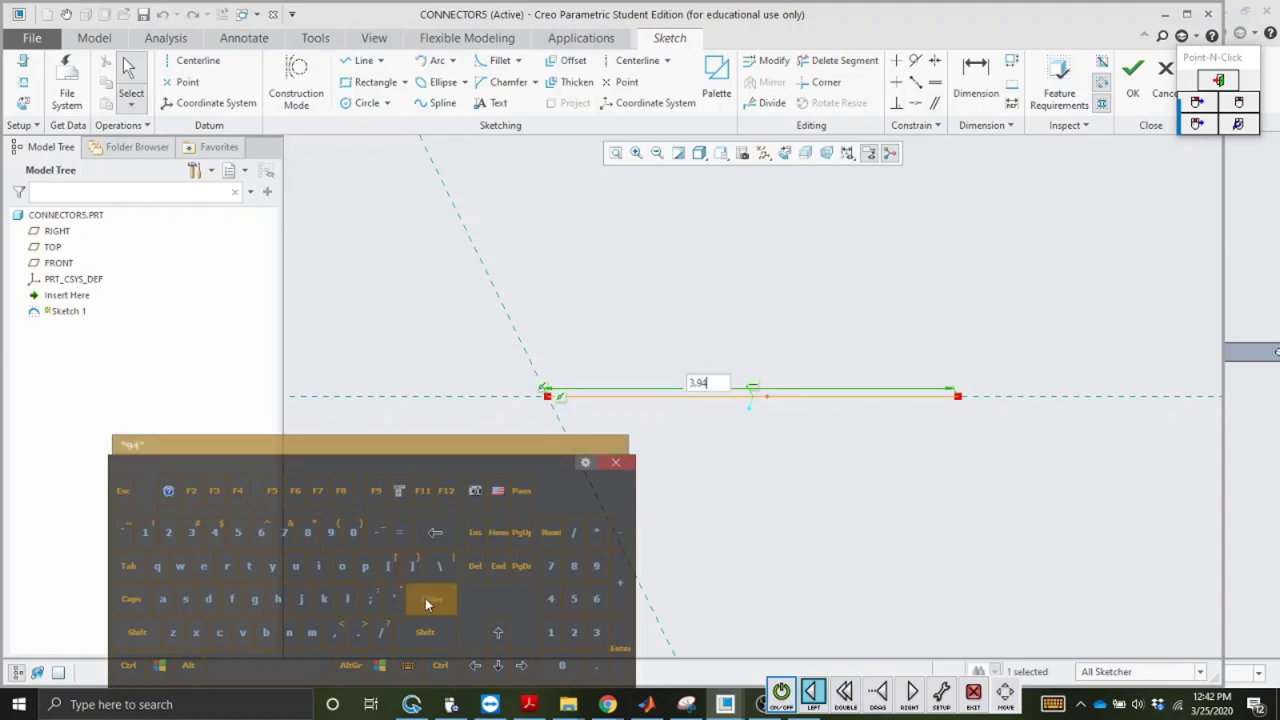
click(1132, 72)
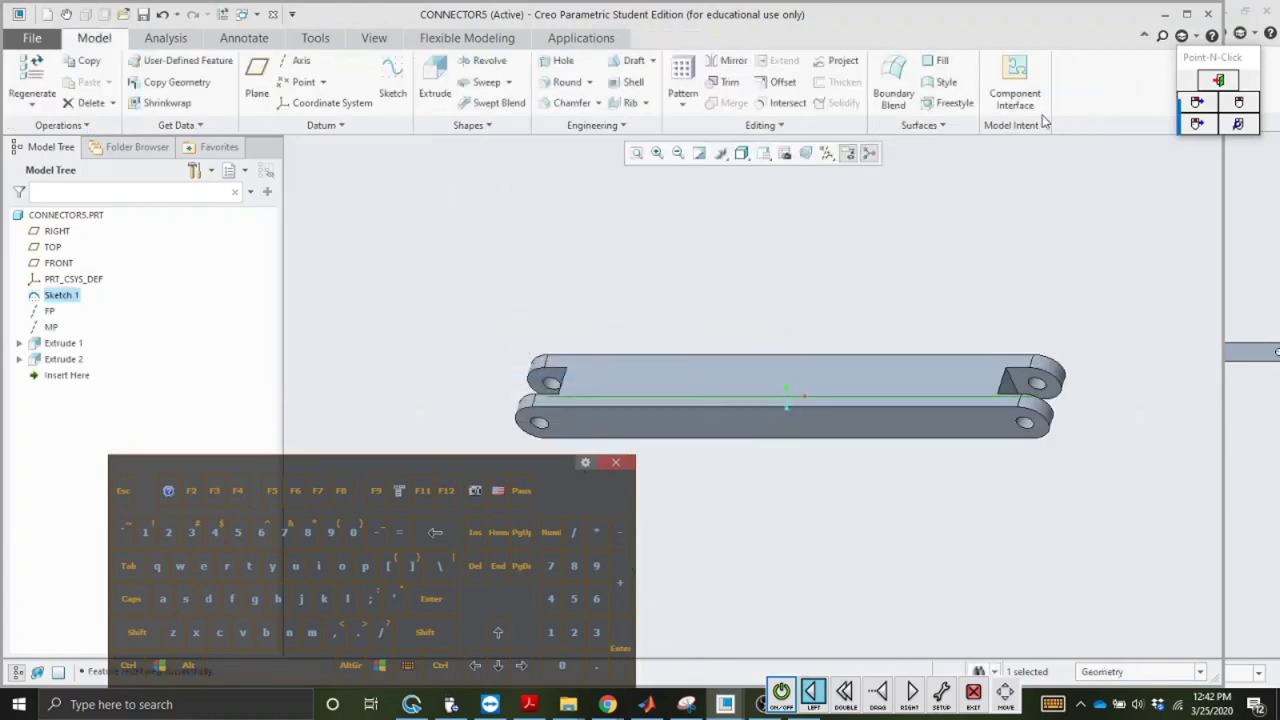
click(618, 333)
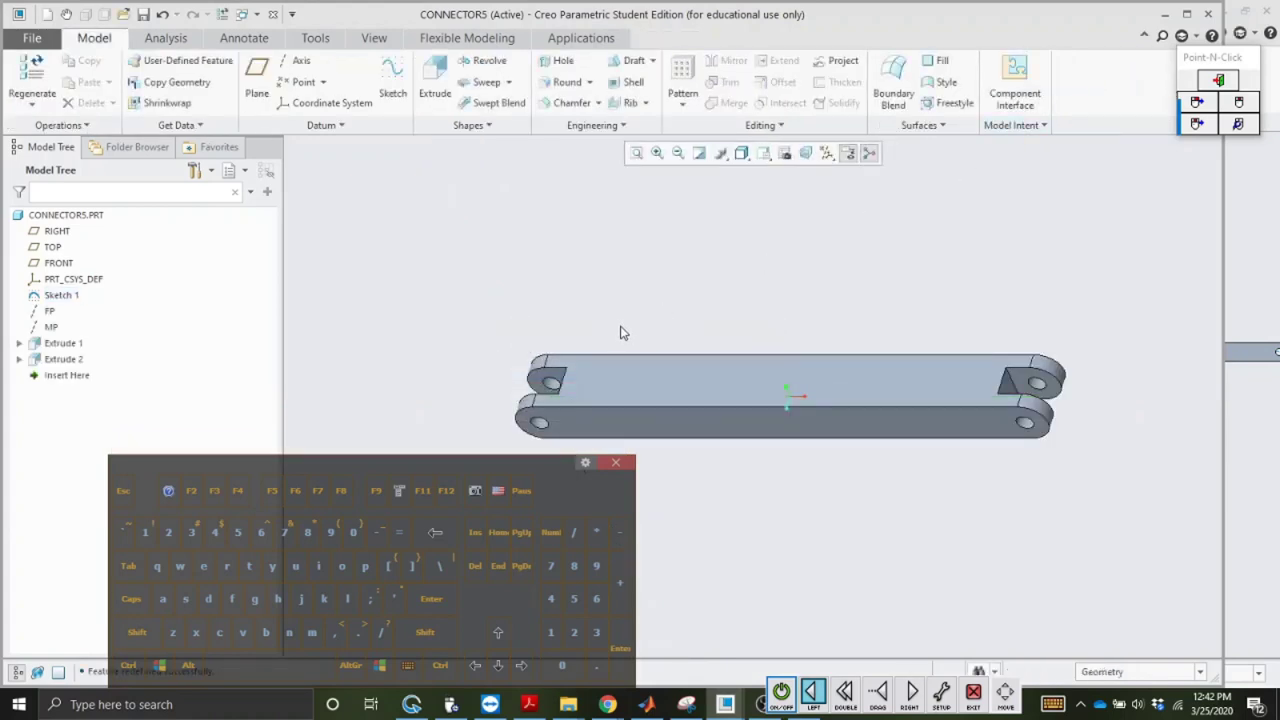
click(62, 296)
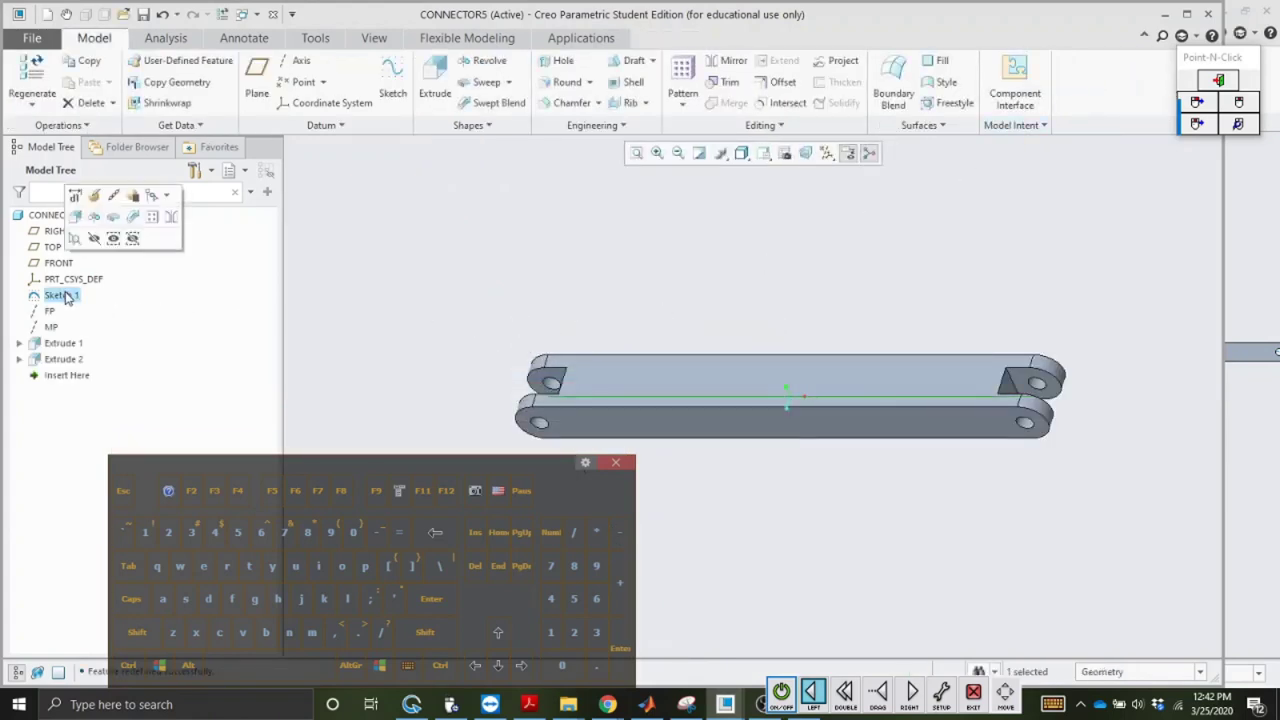
click(445, 211)
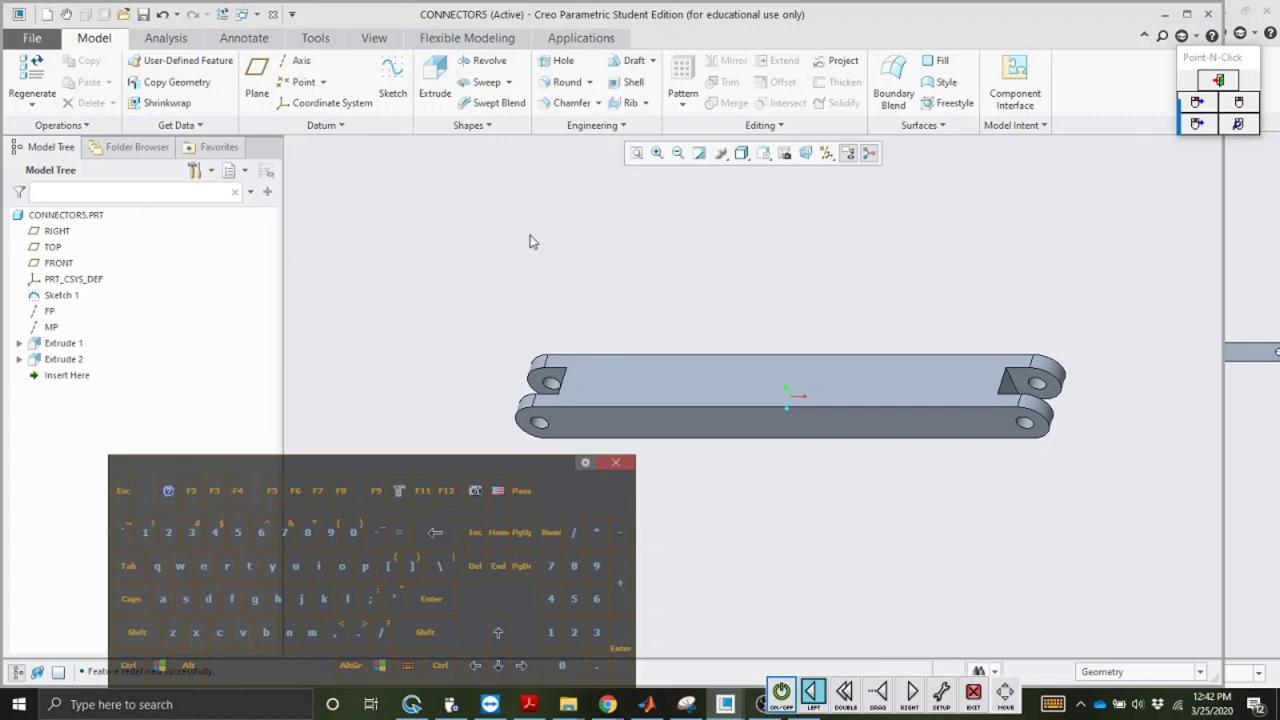
click(246, 17)
click(330, 35)
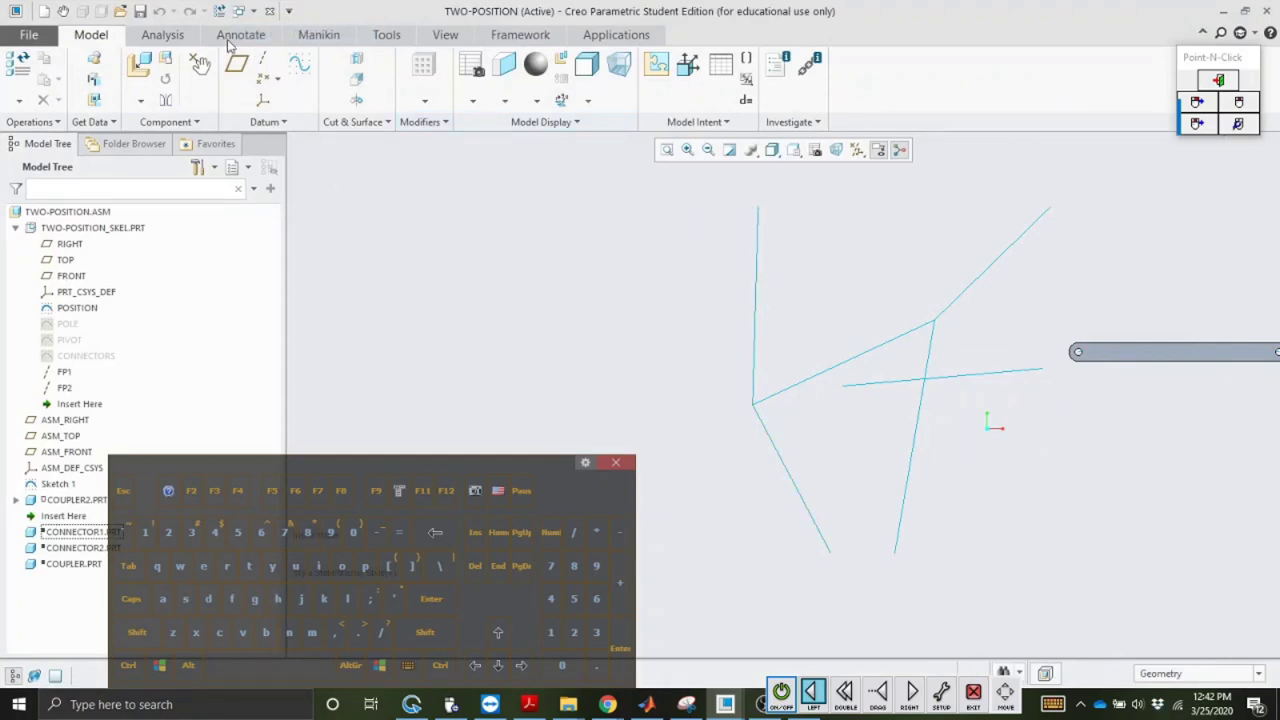
click(244, 12)
click(290, 45)
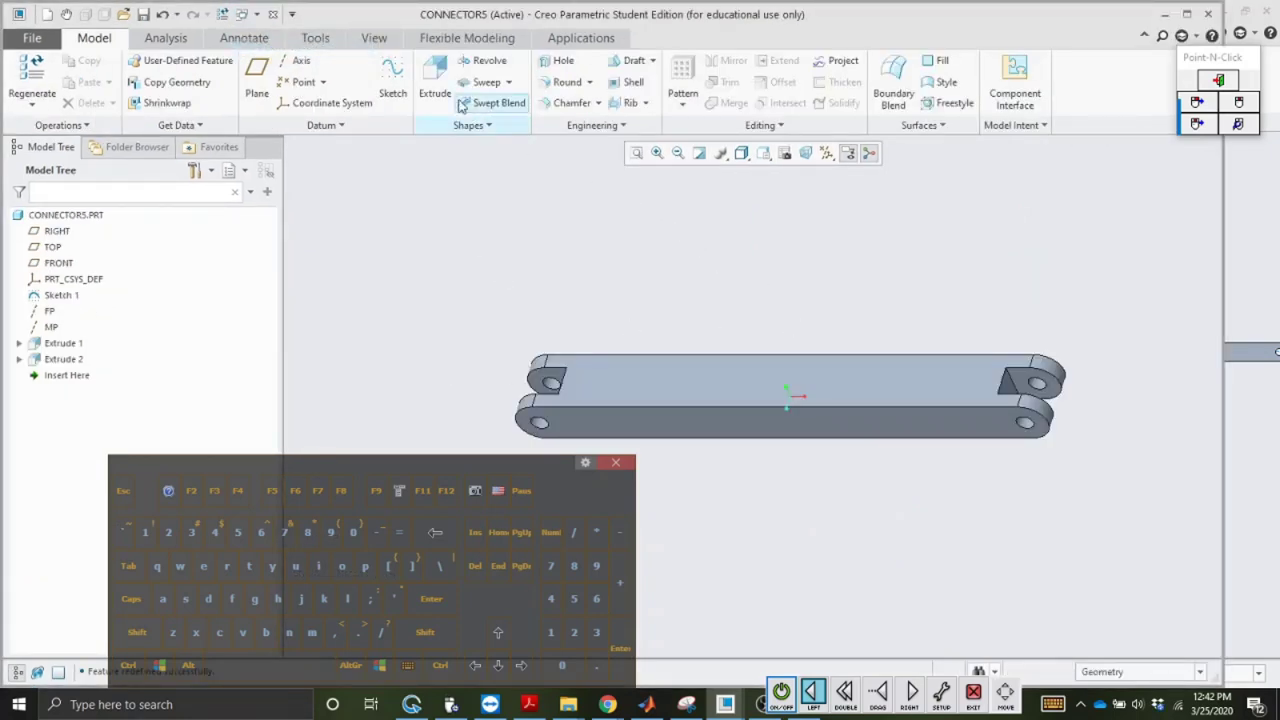
Step: Close the CONNECTOR5 window and open connector6.prt from the Models folder
click(273, 14)
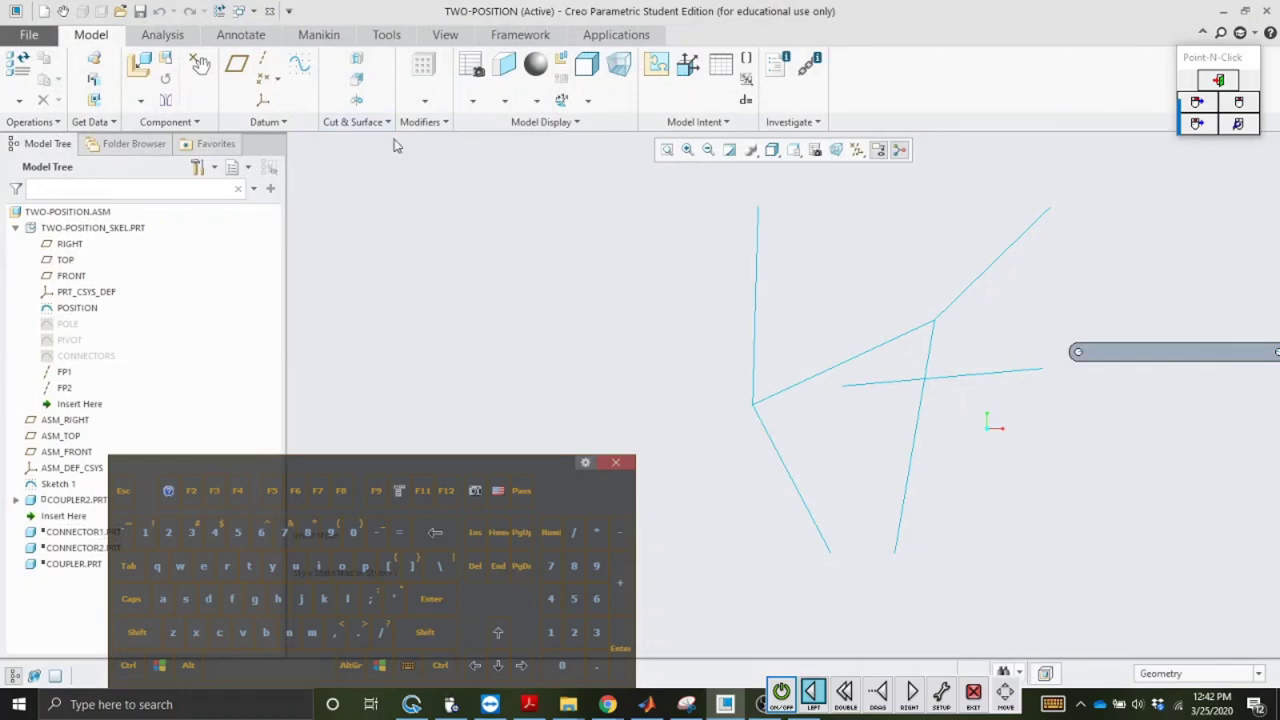
click(120, 11)
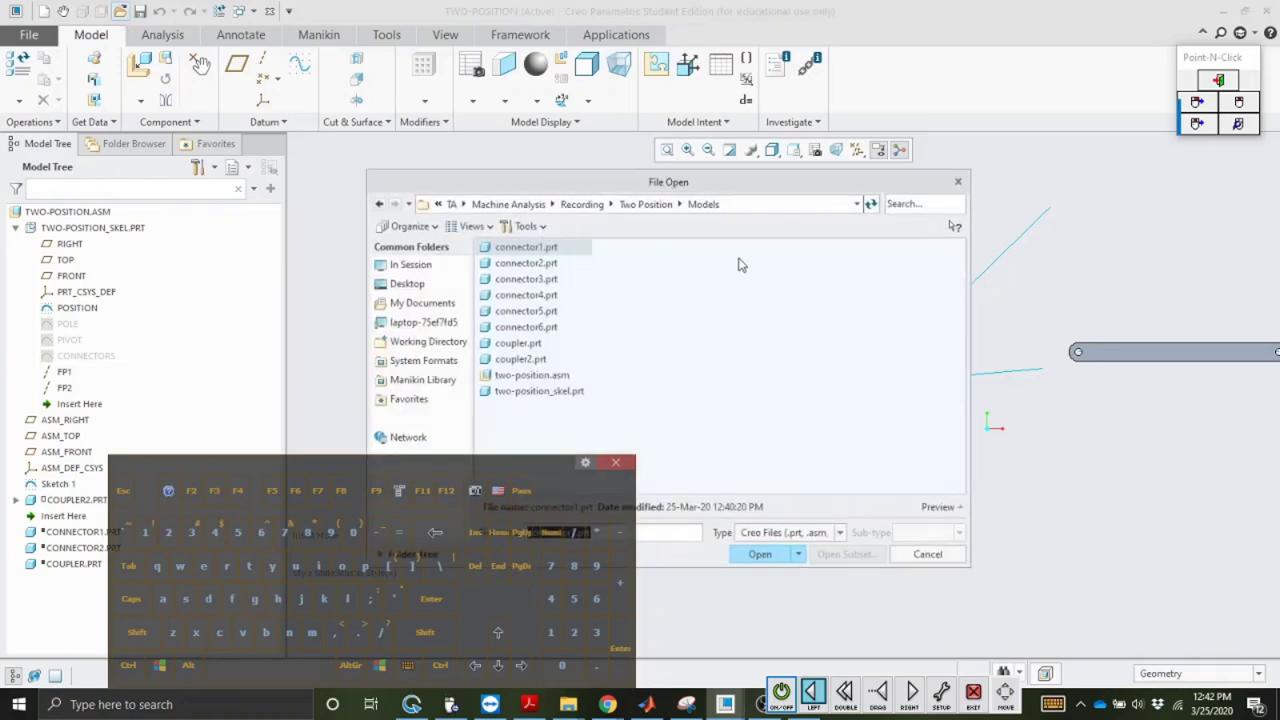
click(531, 327)
click(762, 554)
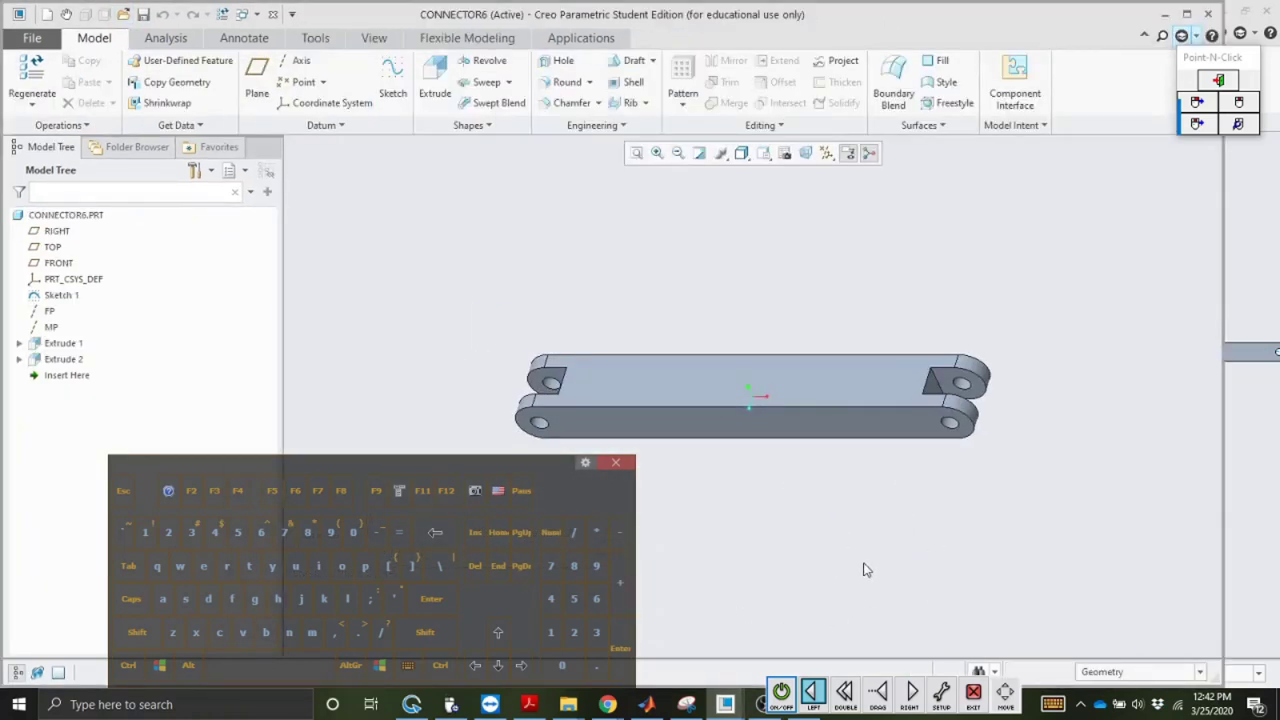
Step: Edit Sketch 1 of CONNECTOR6 and set the length of its line to 3.22
click(65, 296)
click(93, 199)
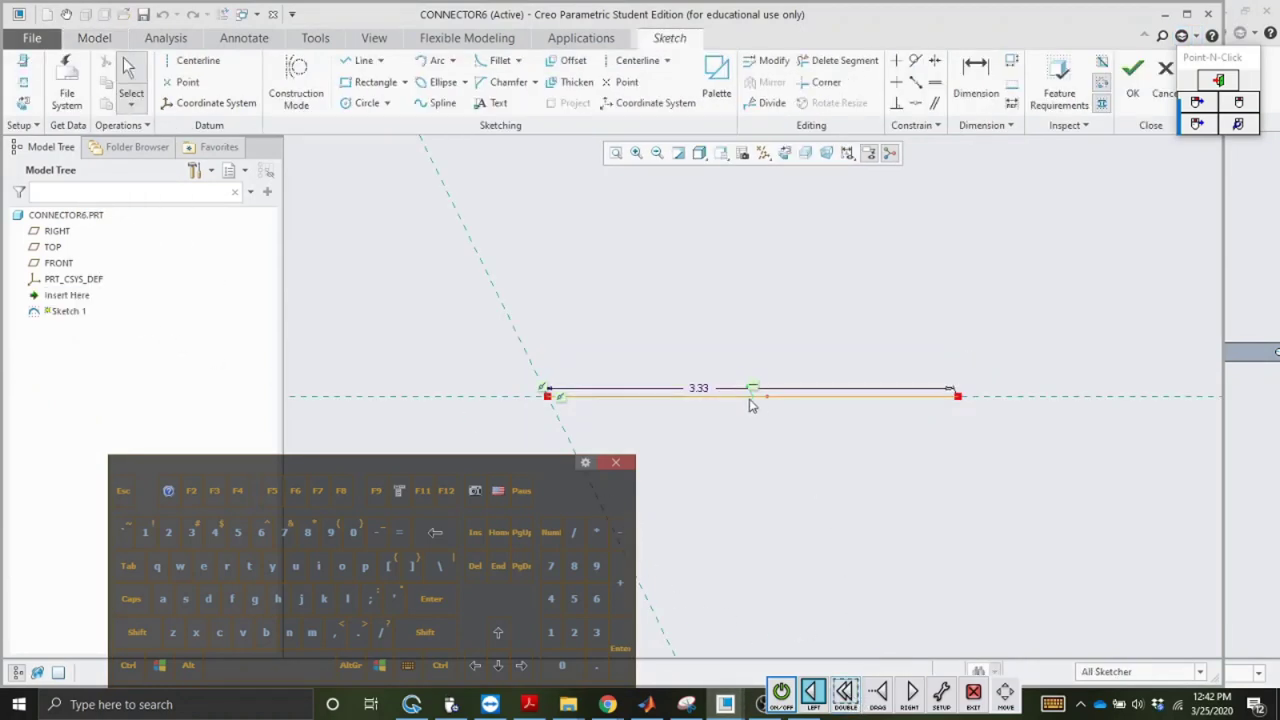
double_click(698, 388)
click(598, 643)
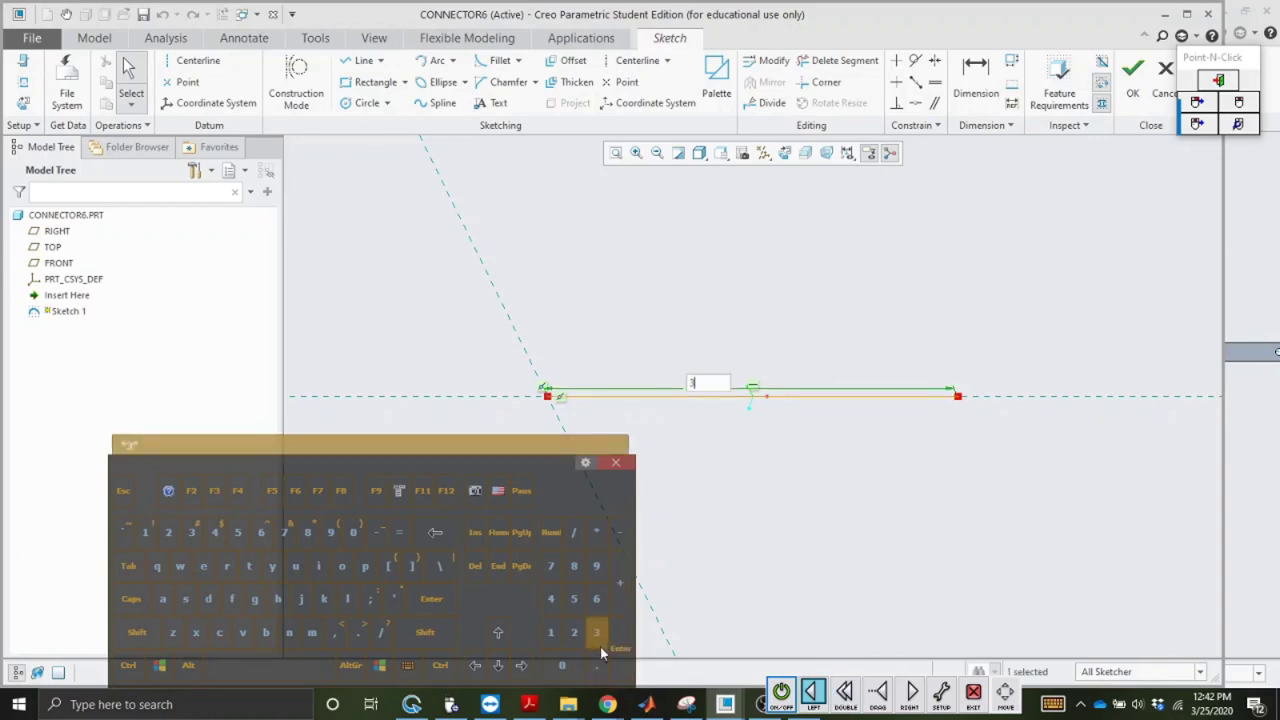
click(597, 665)
click(575, 636)
click(574, 632)
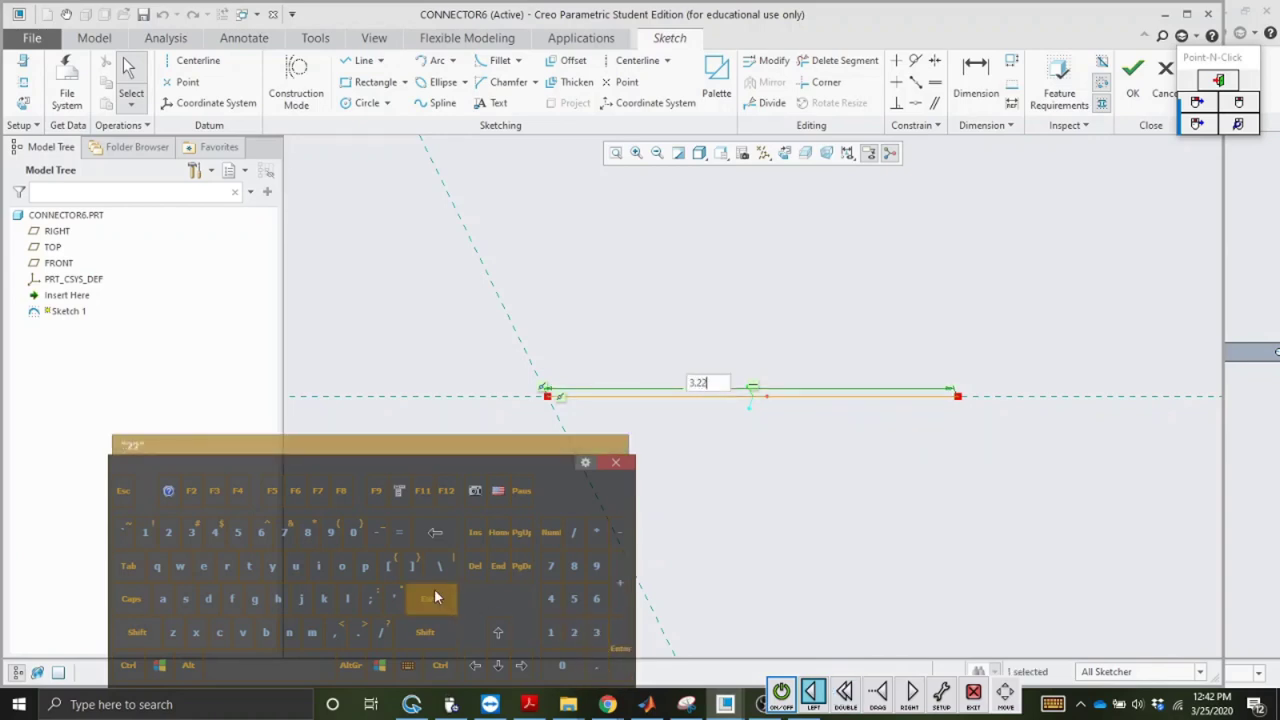
click(431, 598)
Step: Accept the edited sketch, then save CONNECTOR6 and close its window
click(1132, 82)
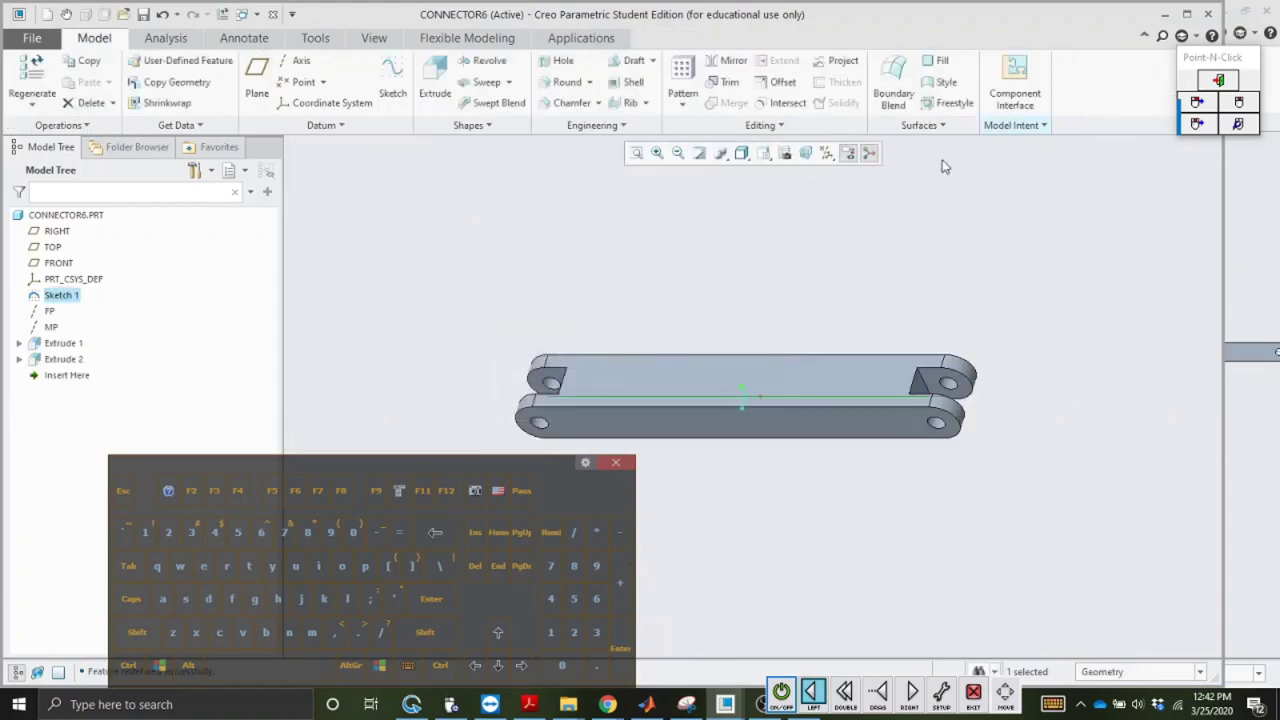
click(143, 14)
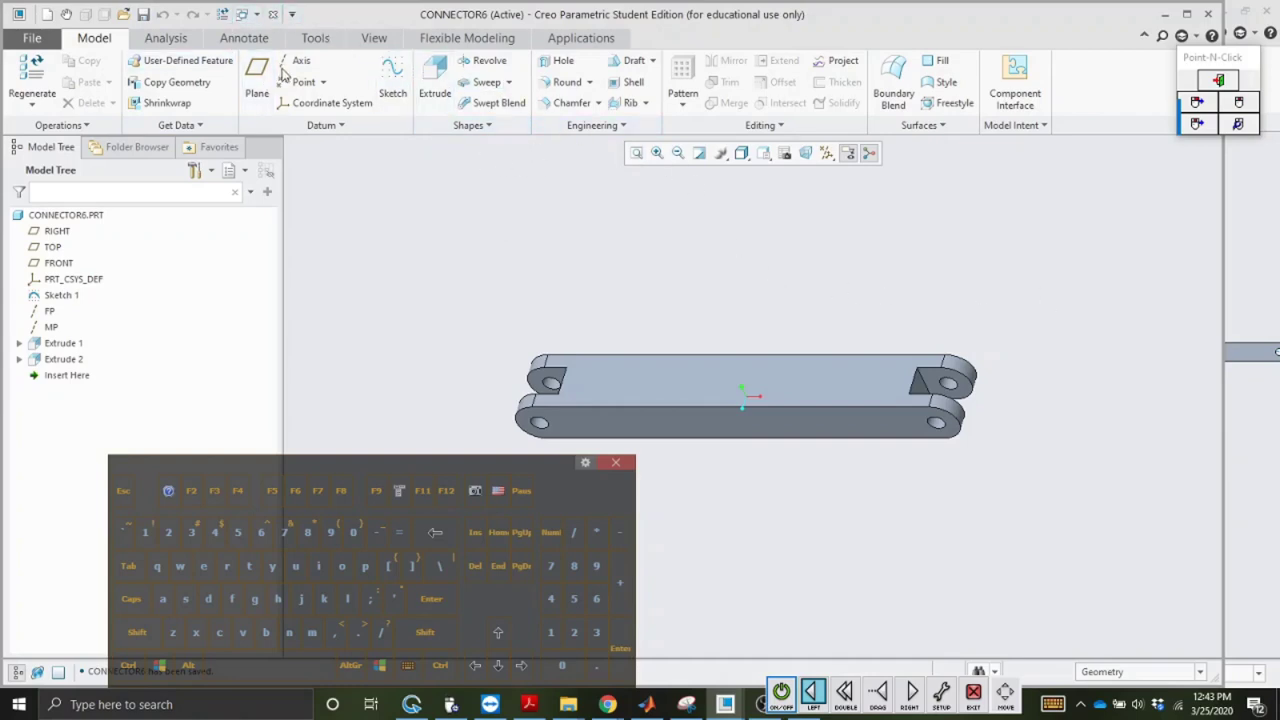
click(273, 15)
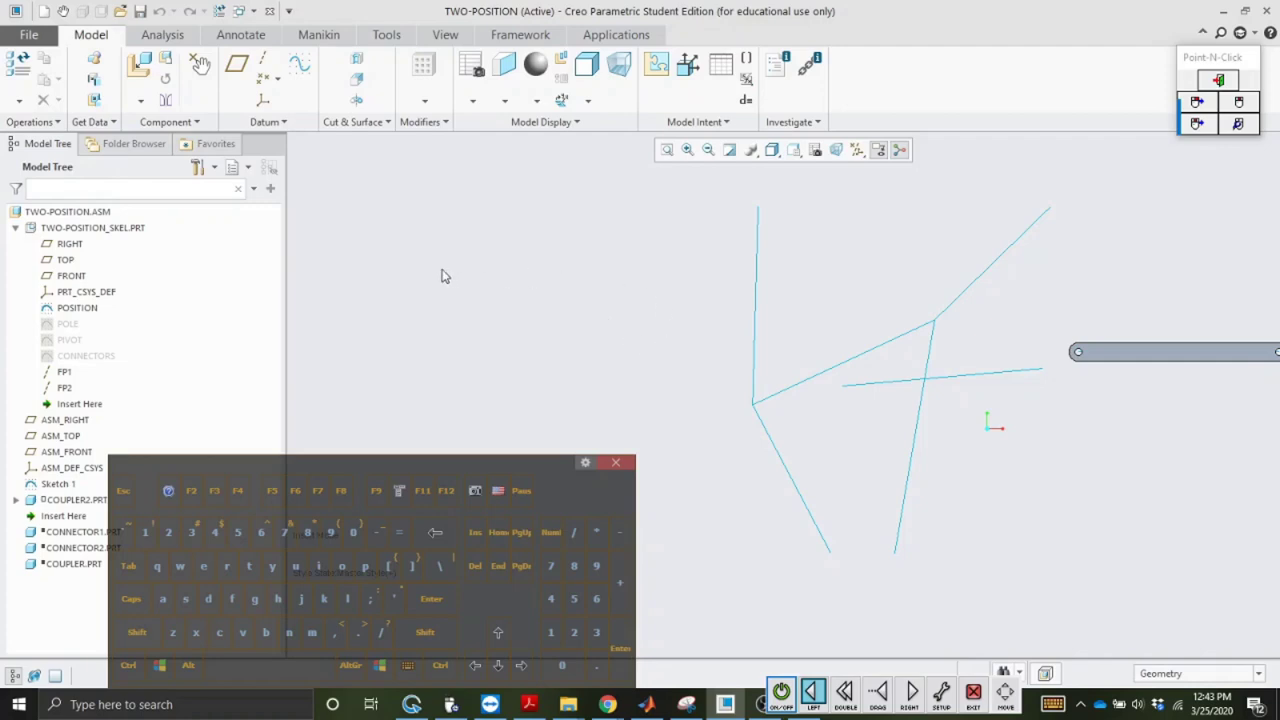
click(90, 227)
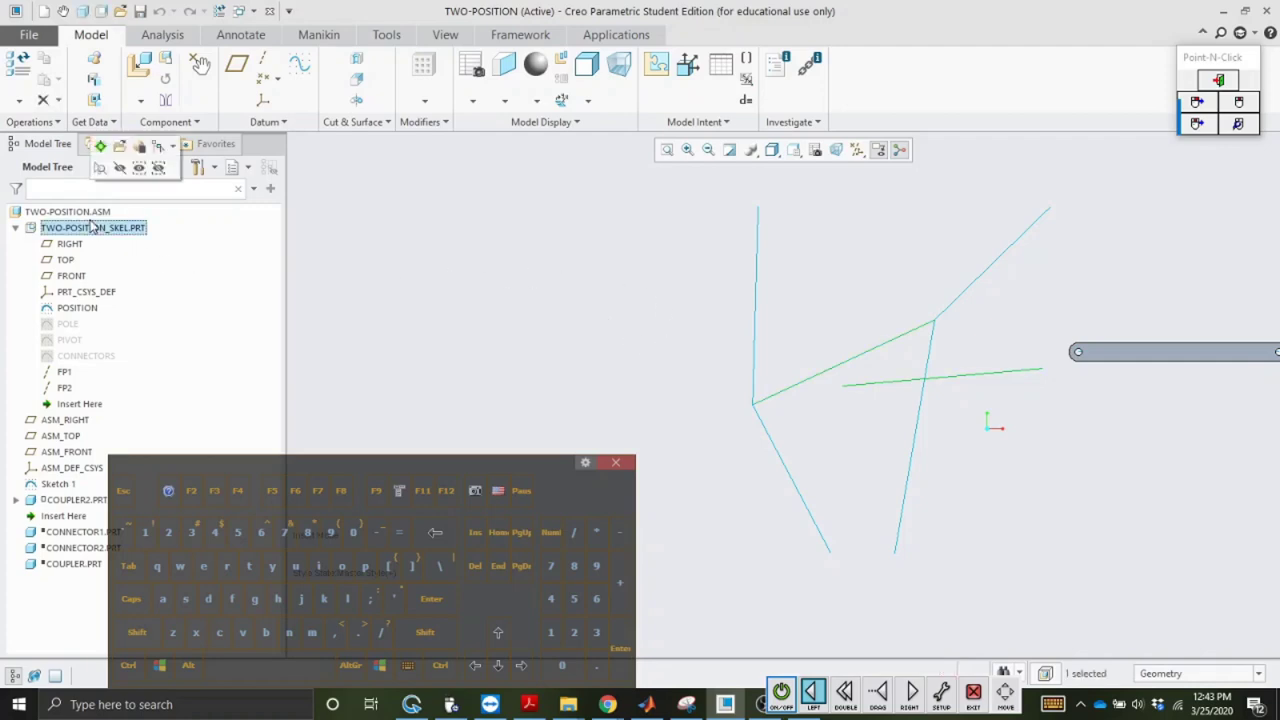
click(430, 271)
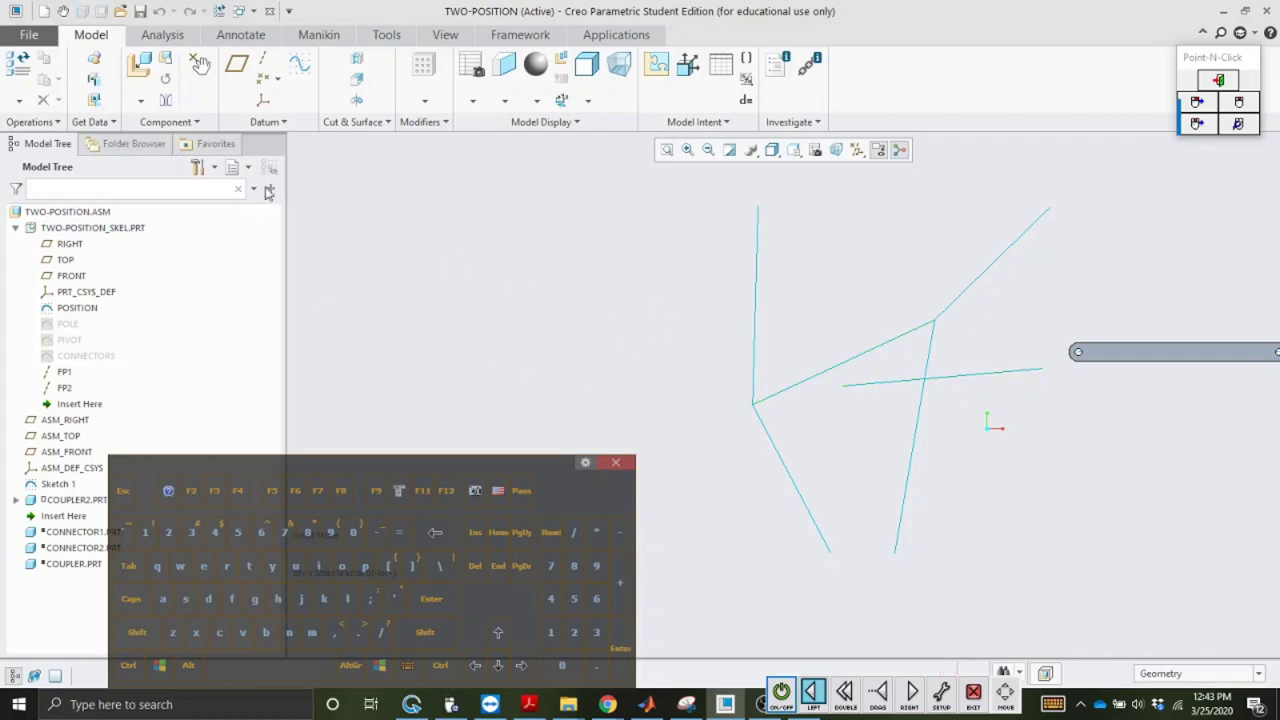
Step: Define a datum axis through the lower endpoint of Sketch 1's left-hand link lines, normal to ASM_FRONT
click(260, 62)
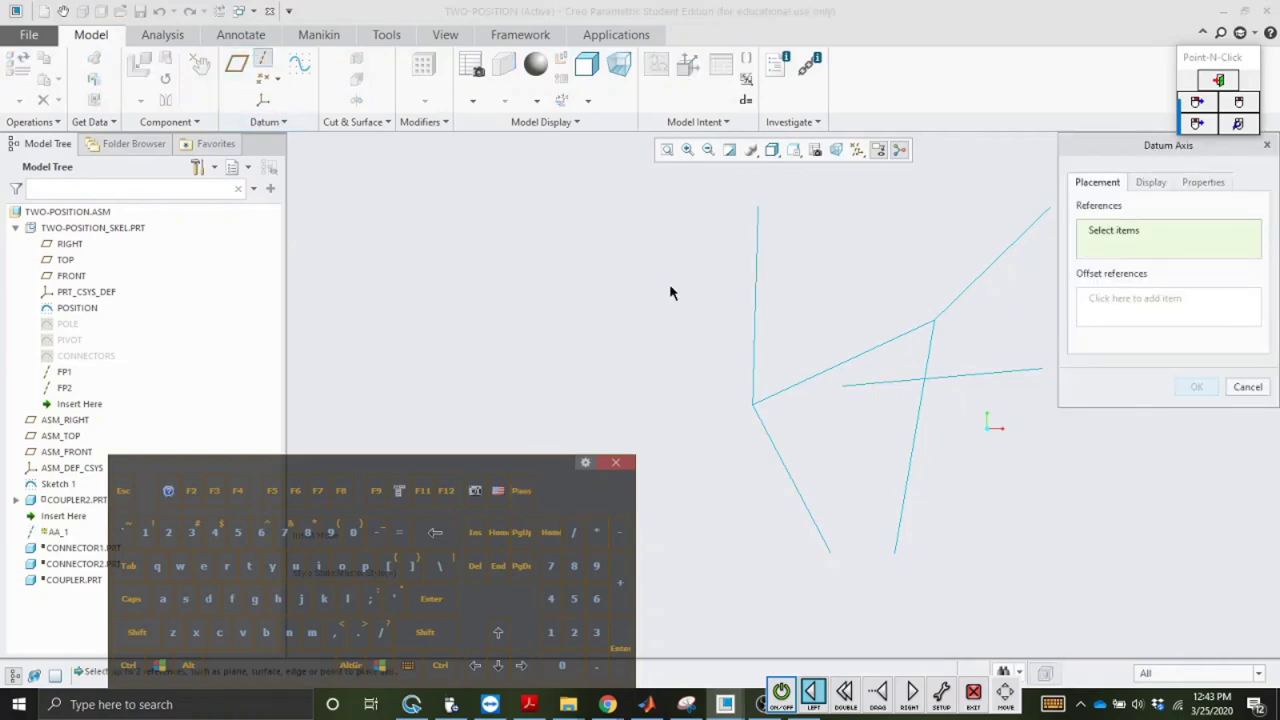
click(829, 552)
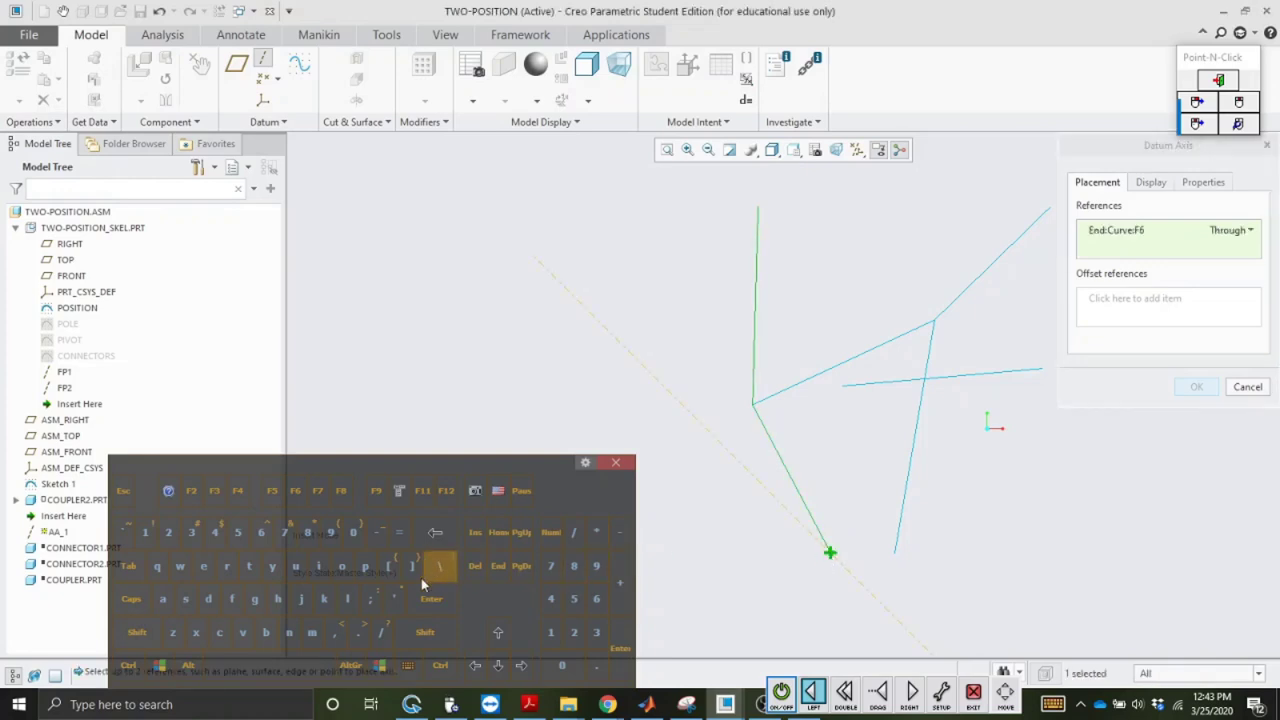
click(442, 666)
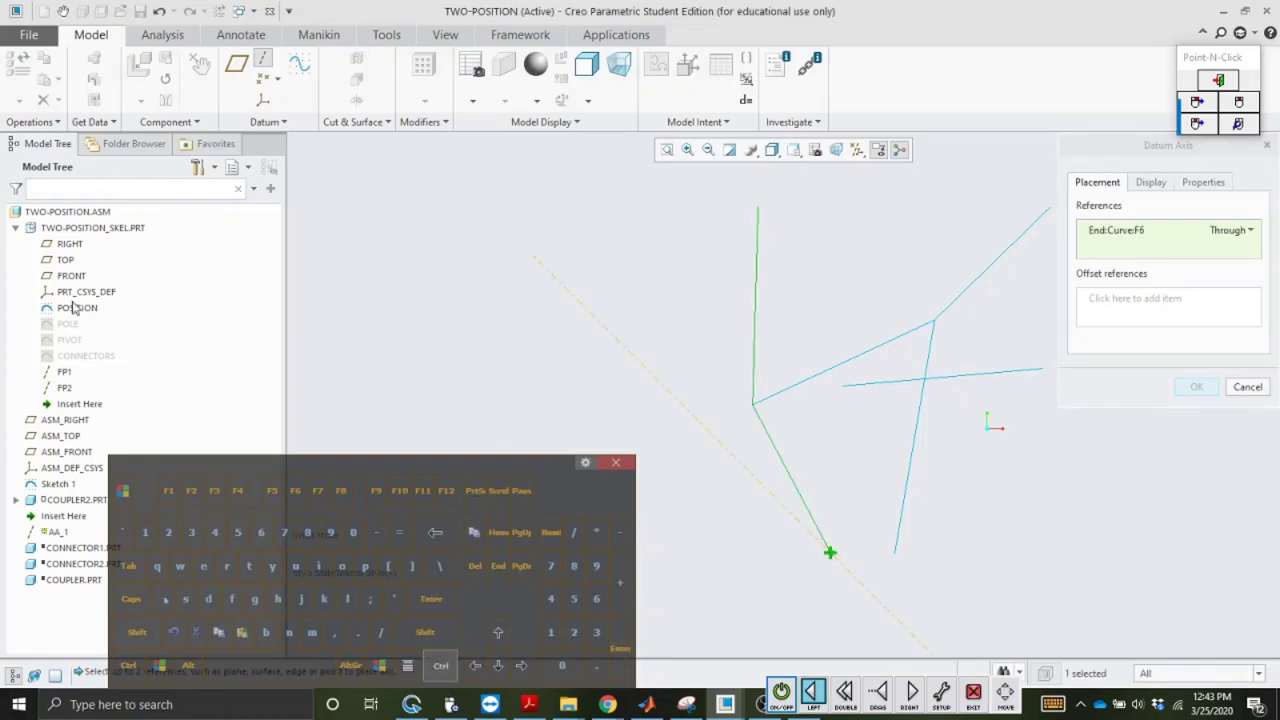
ctrl+click(67, 452)
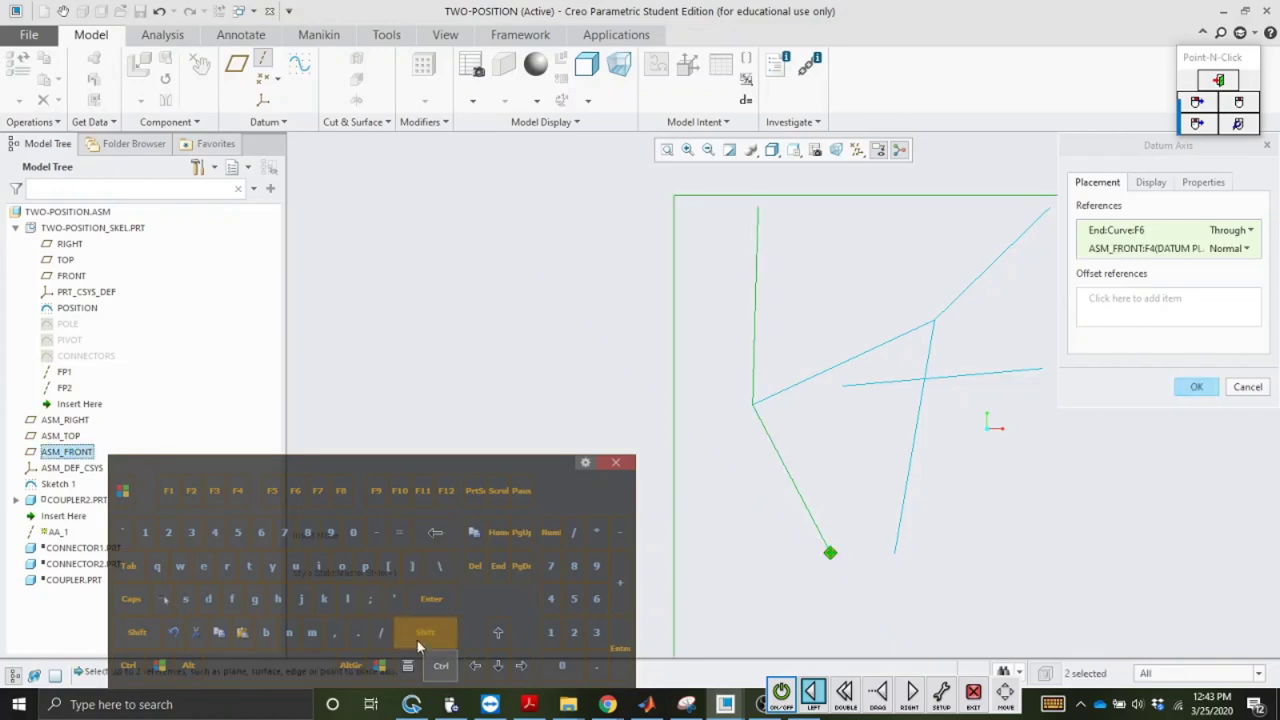
Step: Name the new datum axis FP3 and accept it
click(1203, 182)
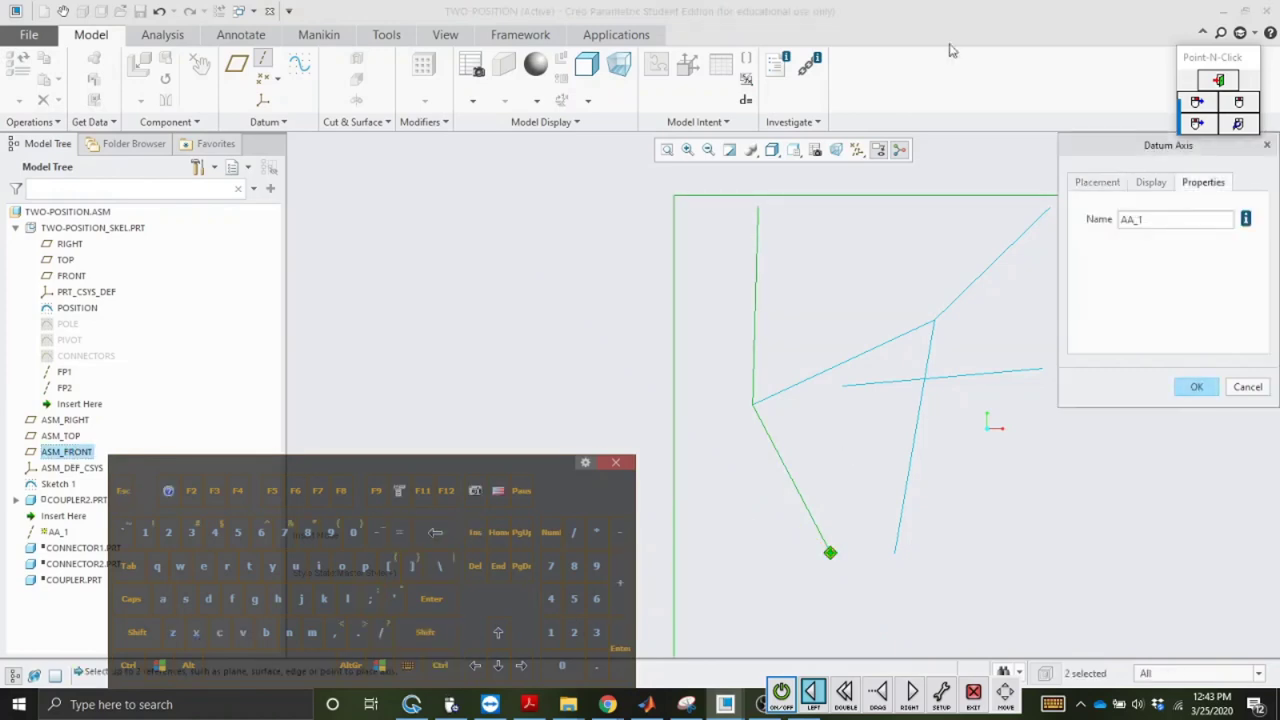
click(234, 600)
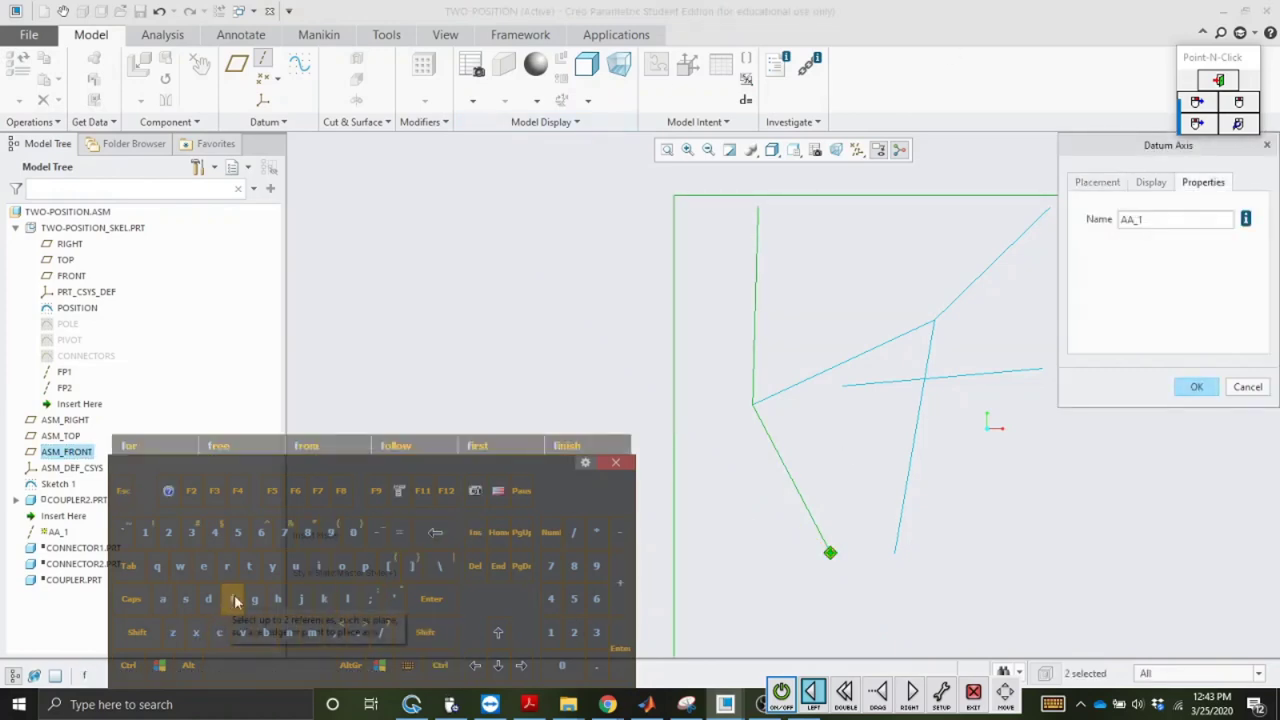
click(365, 566)
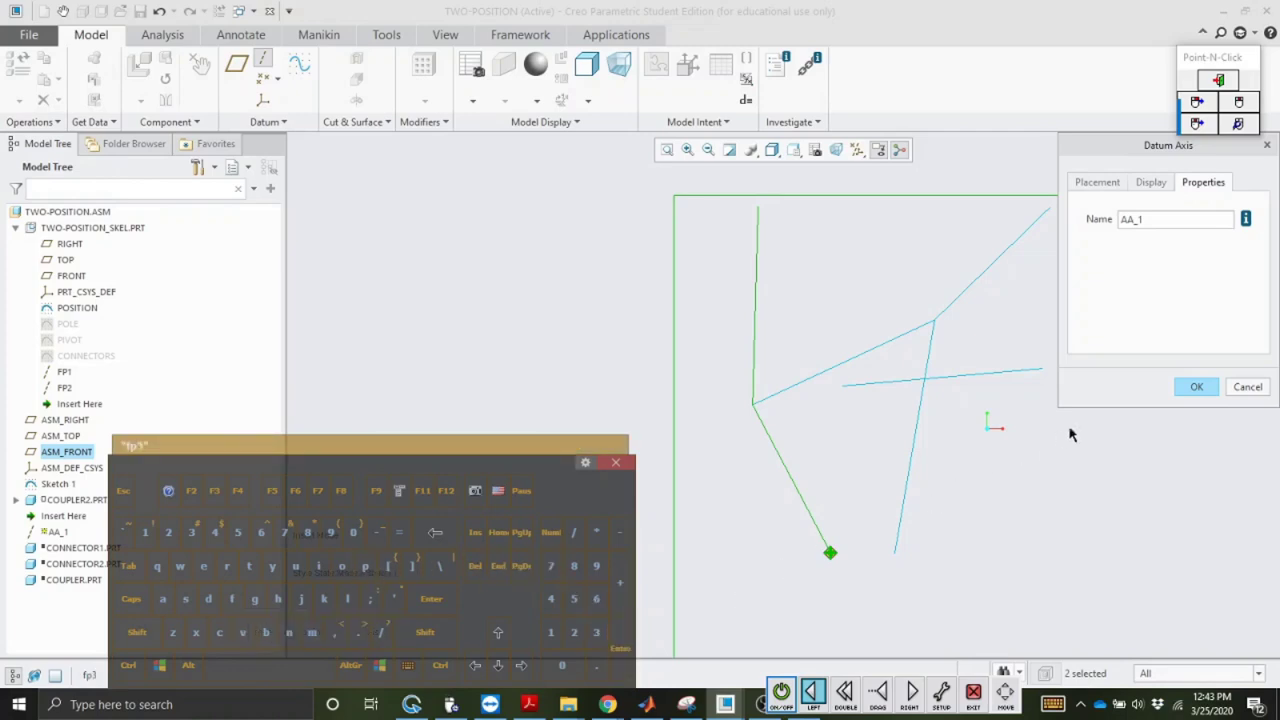
double_click(1152, 219)
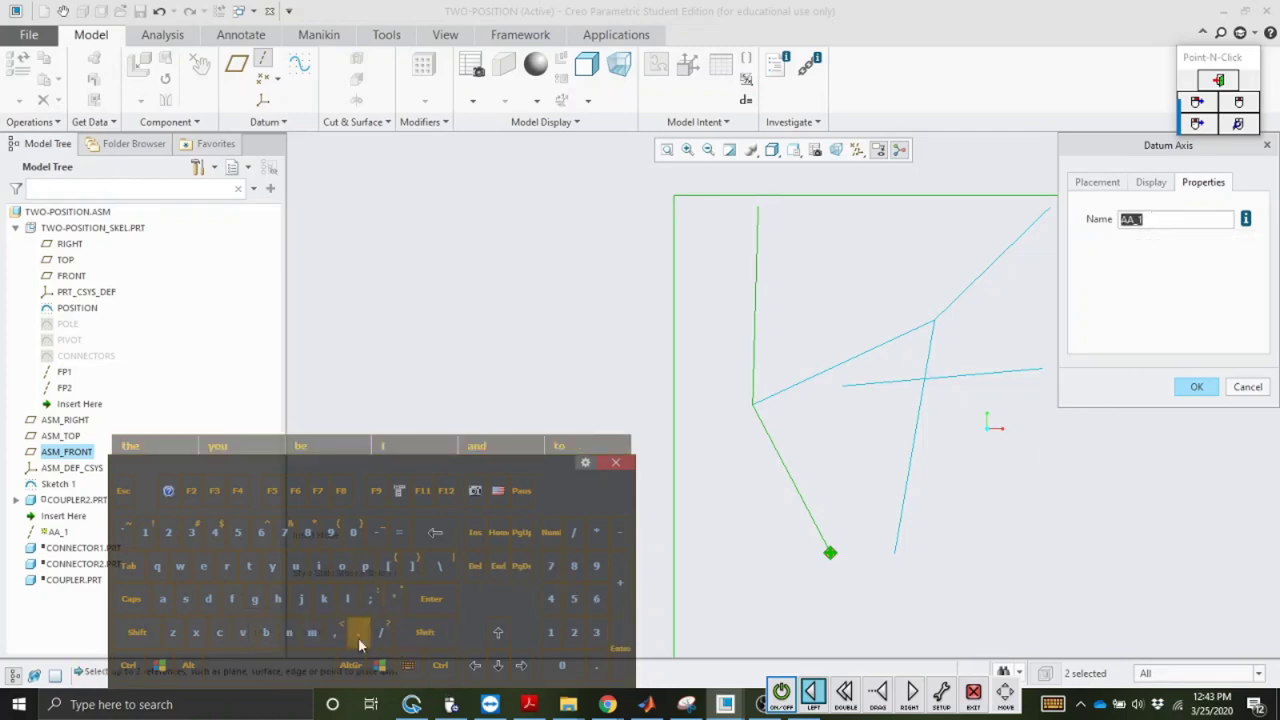
click(234, 600)
click(363, 566)
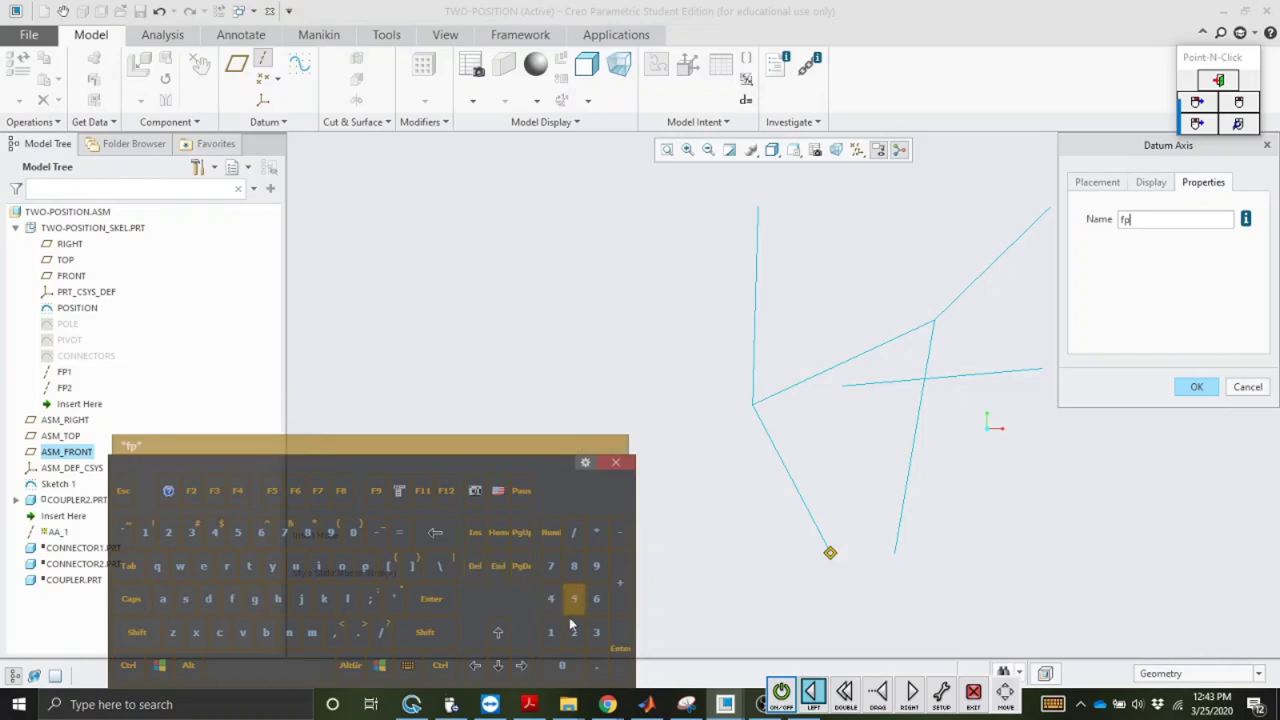
click(597, 634)
click(1196, 388)
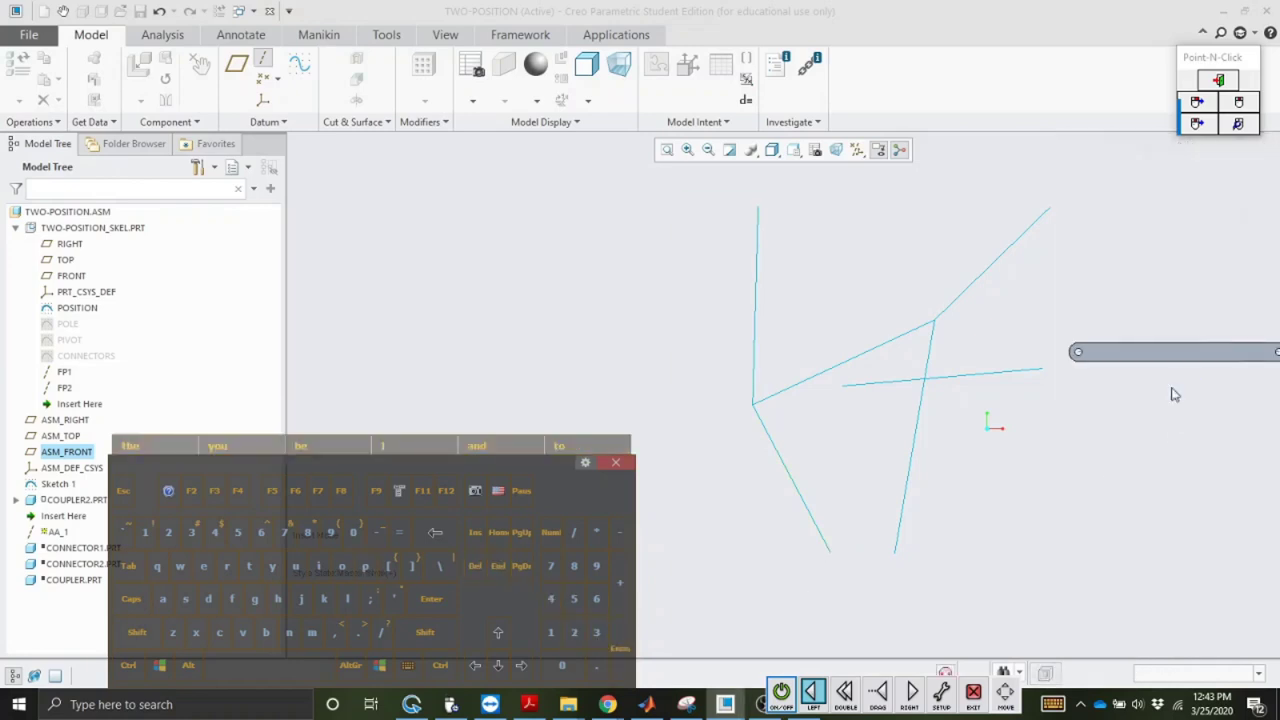
Step: Set the view to the default orientation and turn on the display of datum axes
click(794, 150)
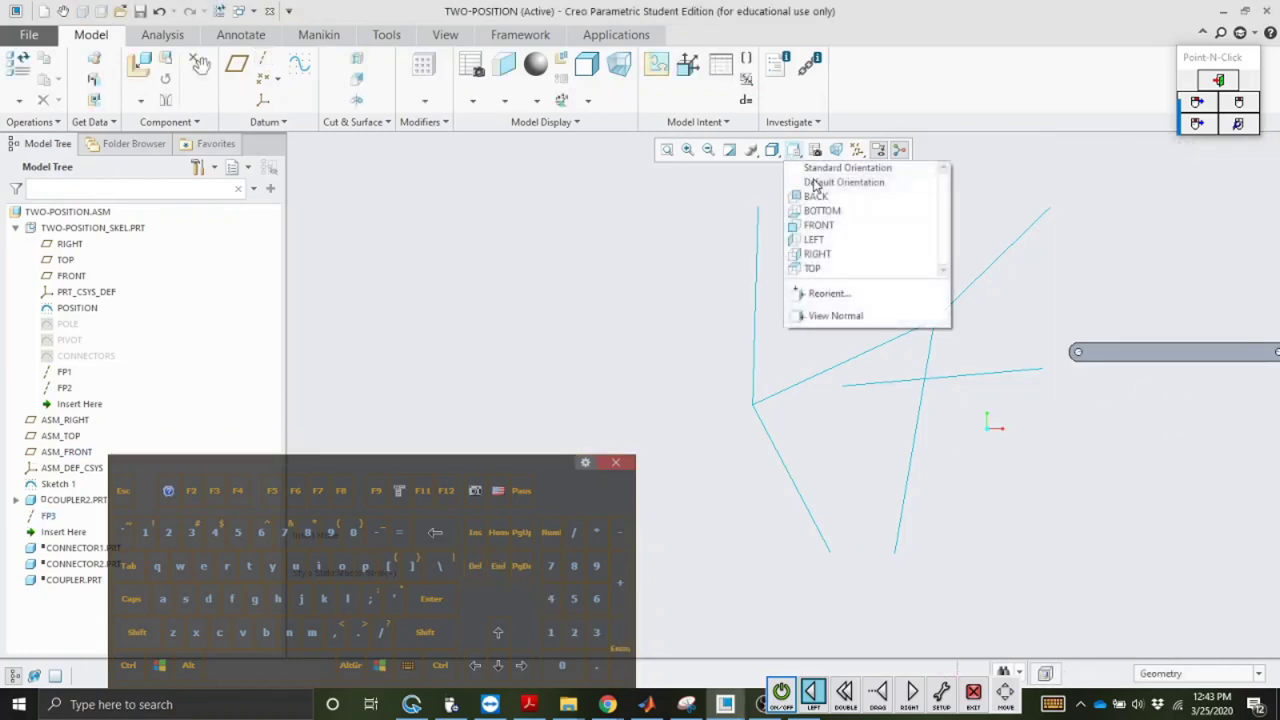
click(810, 181)
click(857, 150)
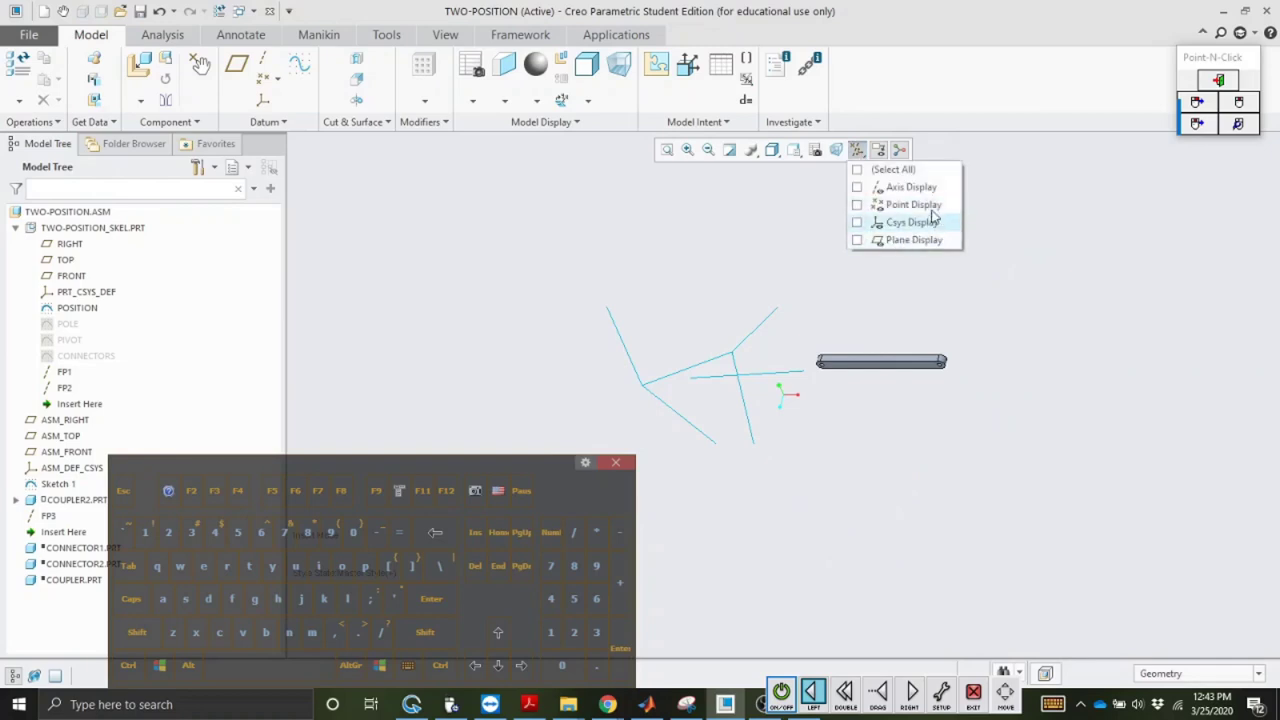
click(905, 188)
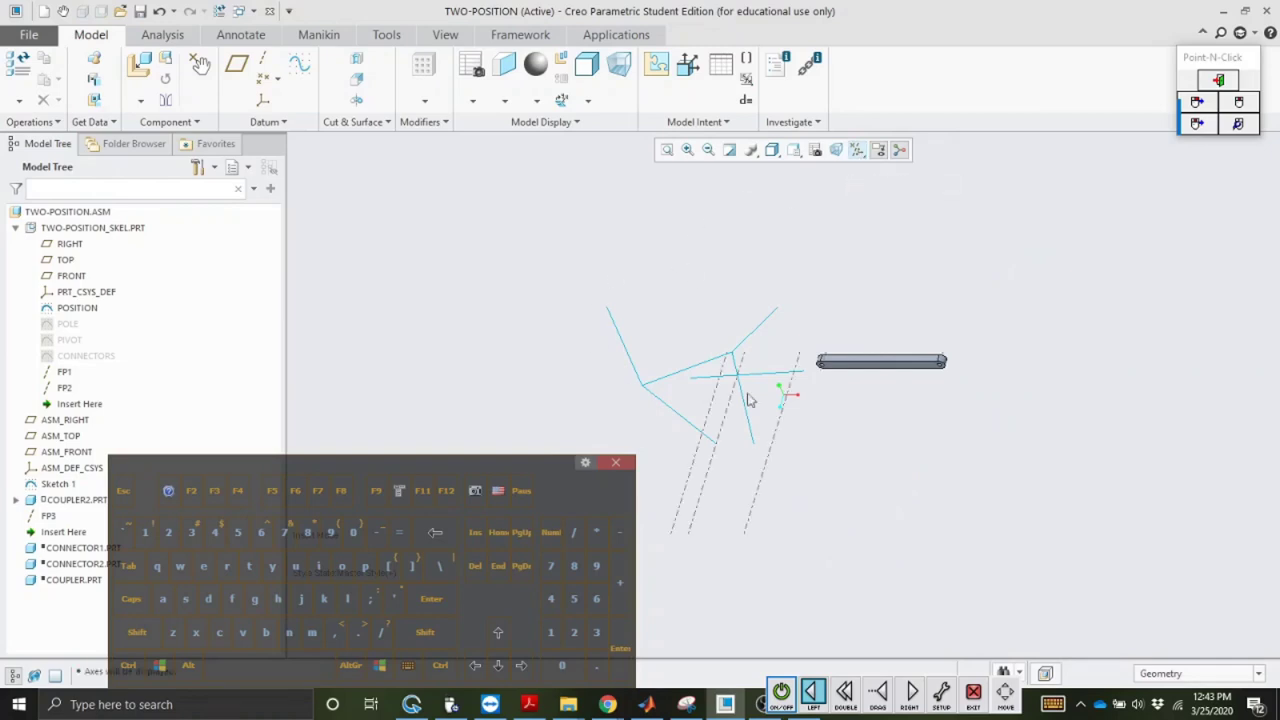
Step: Define a datum axis through the lower endpoint of Sketch 1's right-hand link lines, normal to ASM_FRONT
click(263, 58)
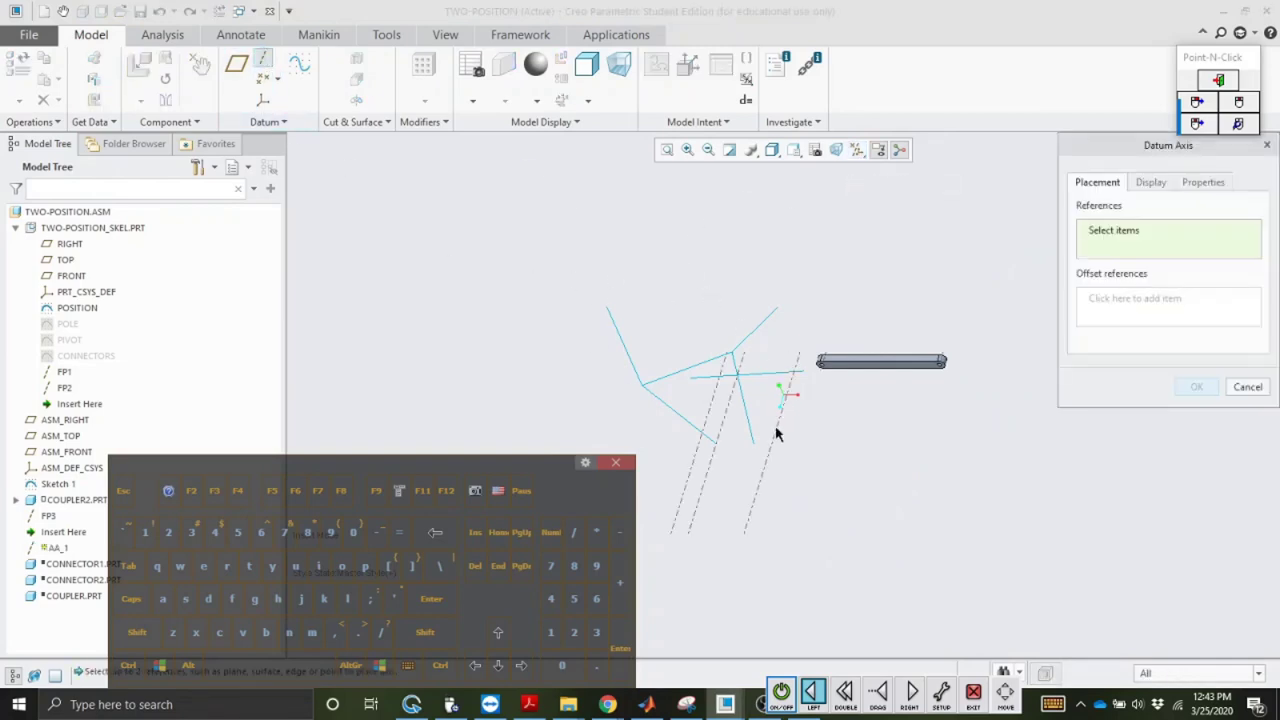
click(754, 450)
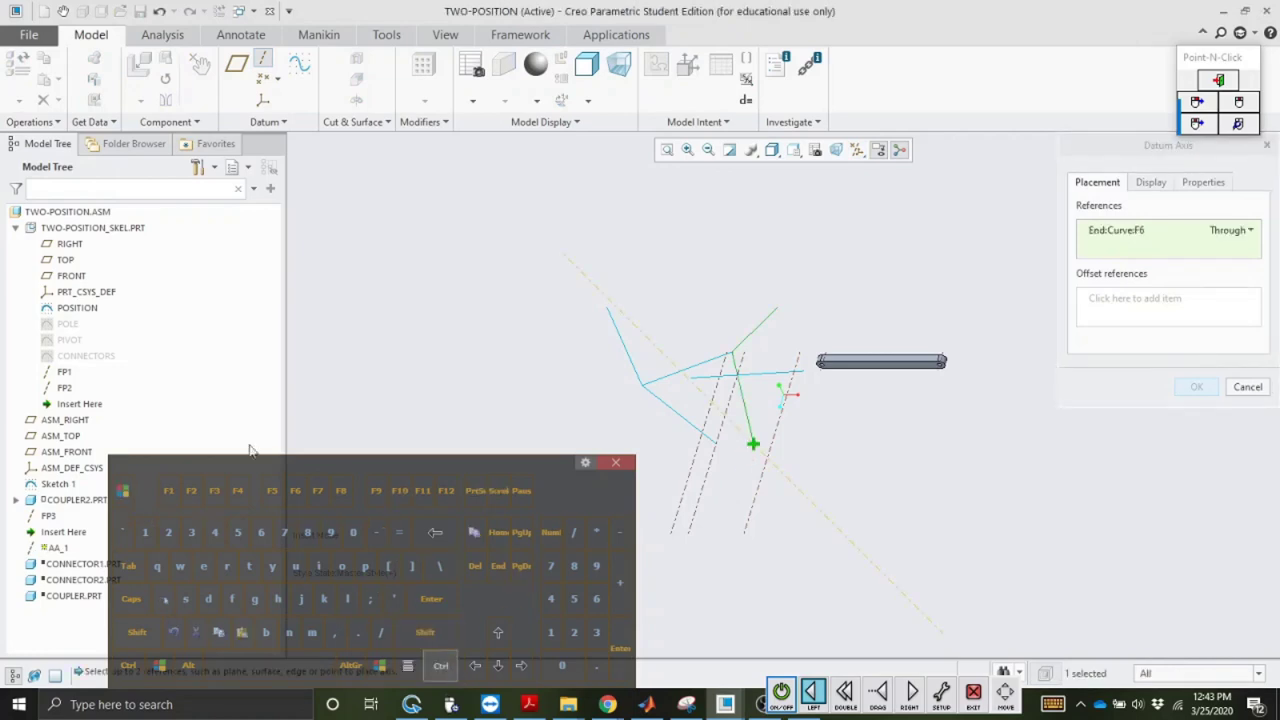
ctrl+click(84, 453)
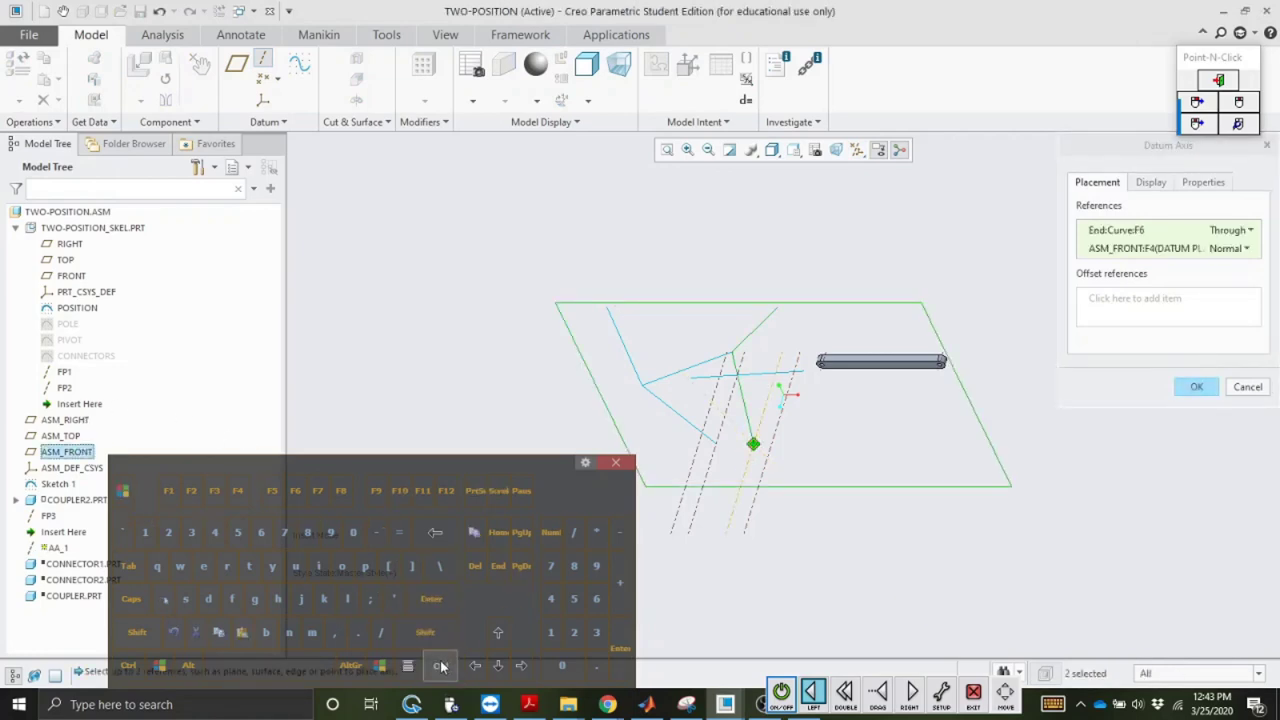
click(440, 665)
Step: Name the new datum axis FP4 and accept it
click(1203, 183)
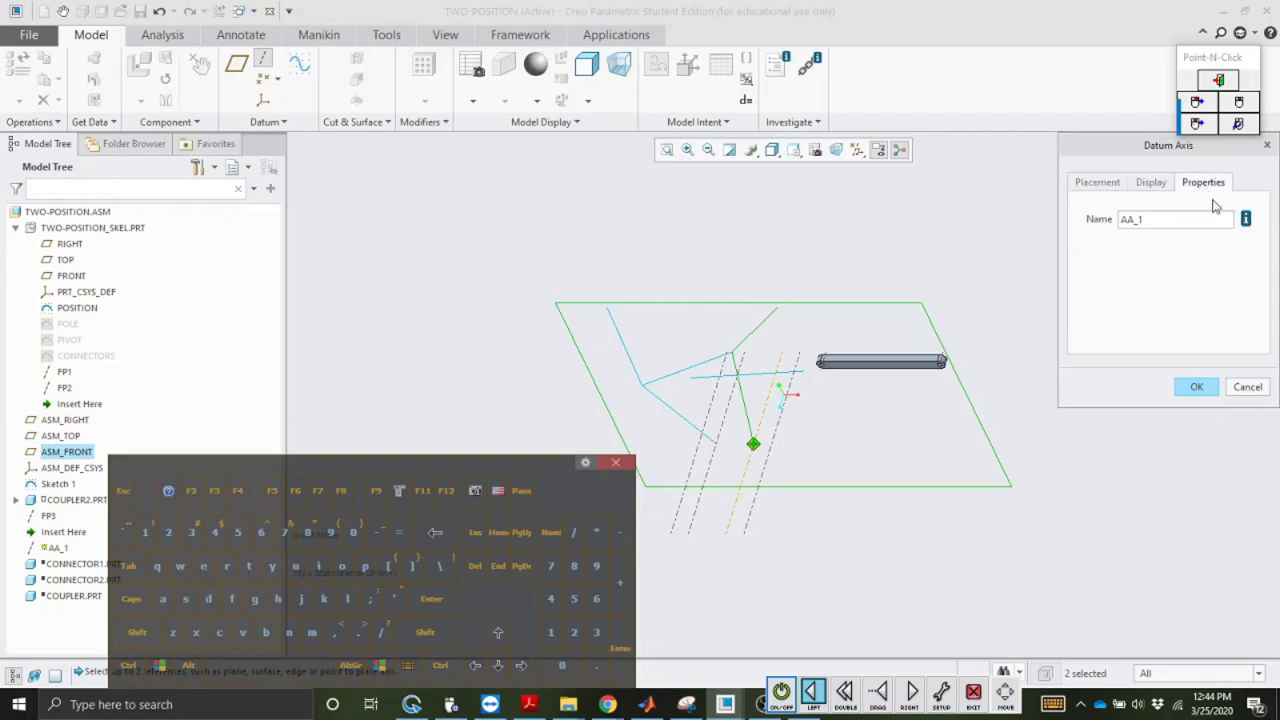
click(233, 598)
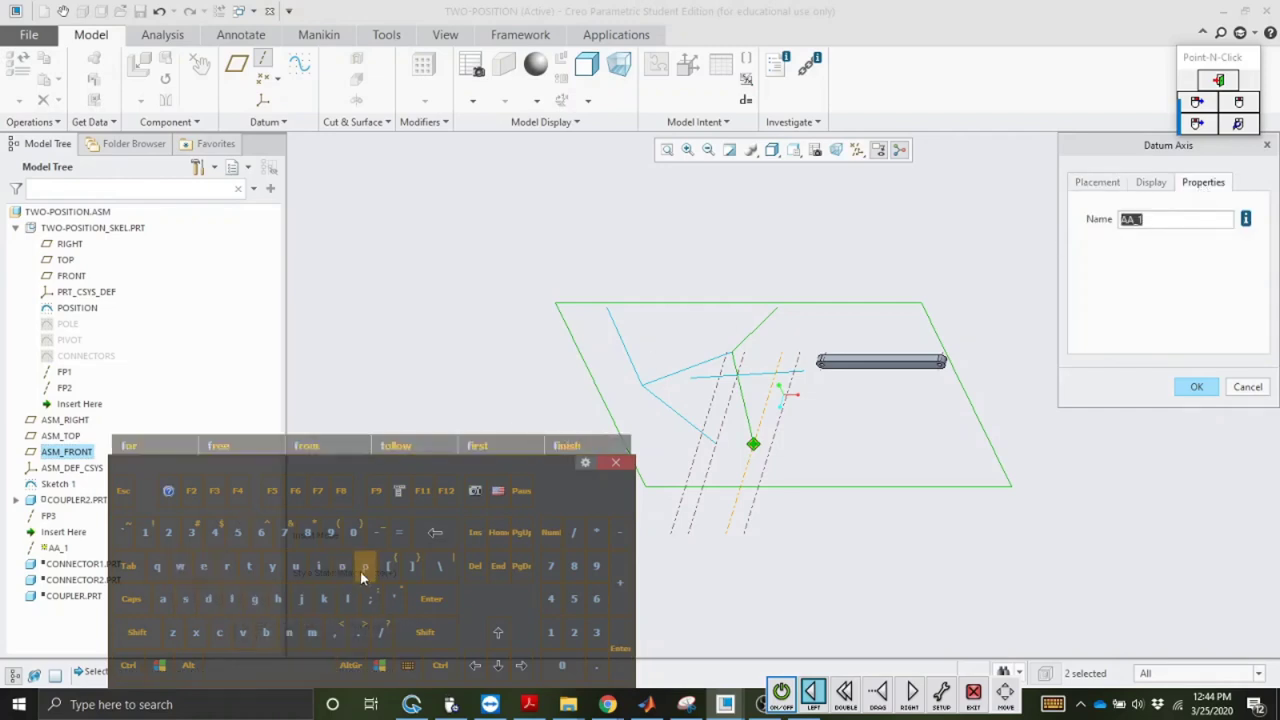
click(364, 566)
click(553, 600)
click(1195, 387)
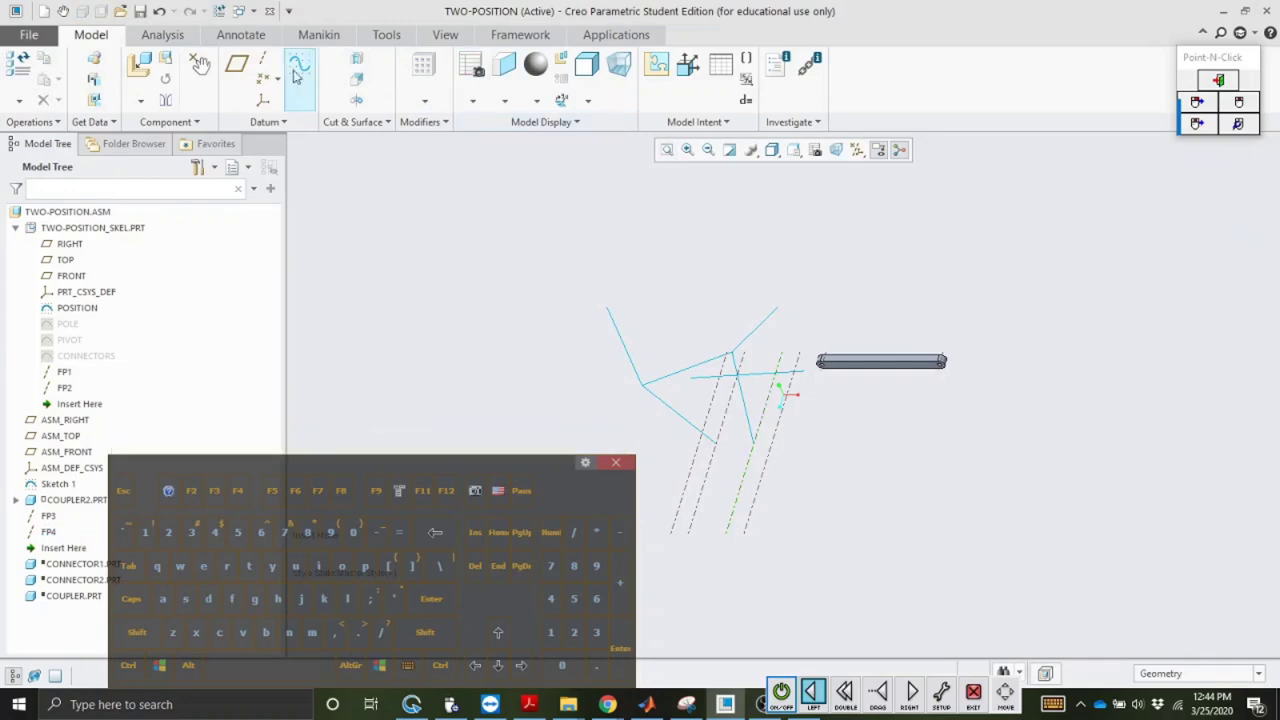
Step: Define a datum axis through the upper endpoint of Sketch 1's left-hand link lines, normal to ASM_FRONT
click(263, 62)
click(607, 310)
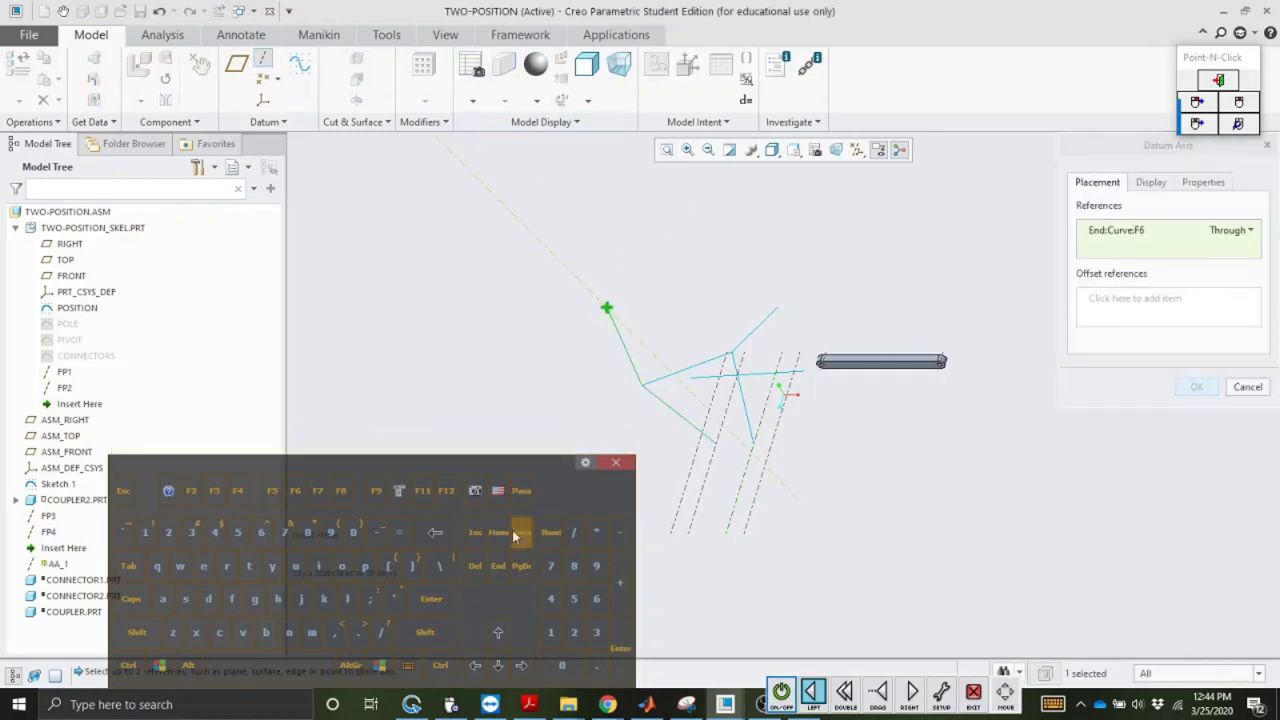
click(441, 665)
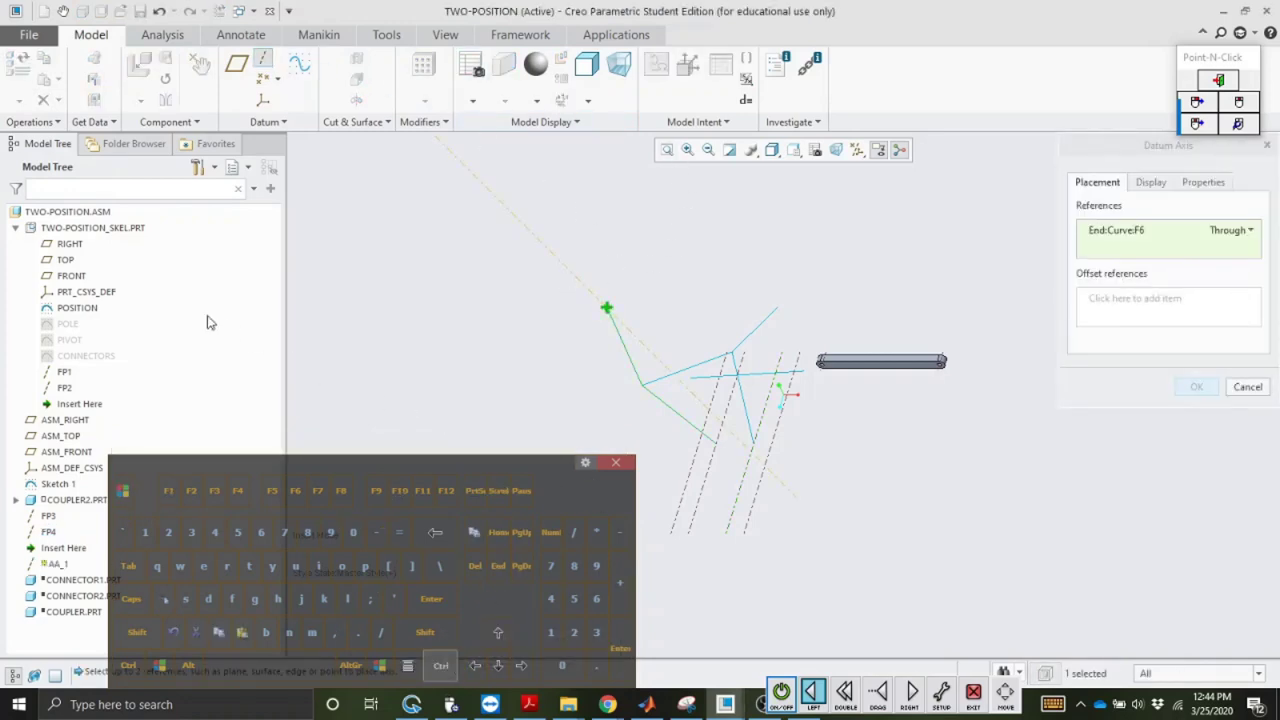
ctrl+click(74, 451)
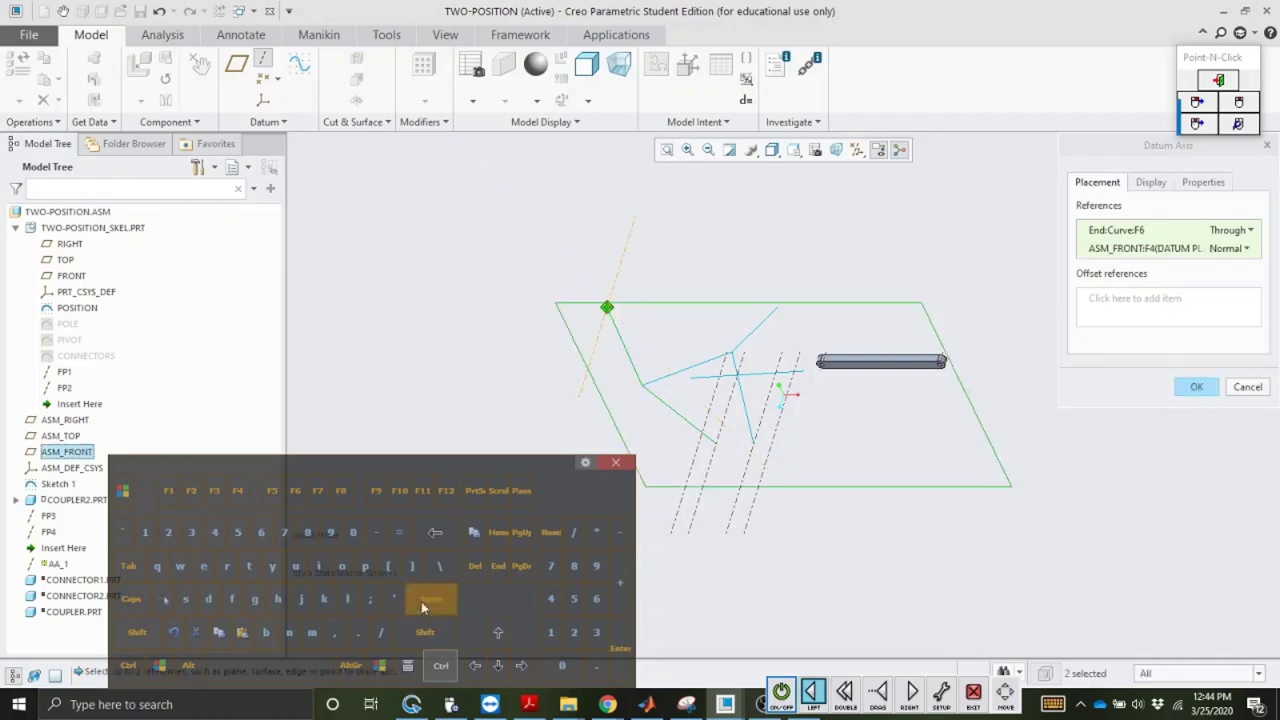
click(441, 665)
Step: Name the new datum axis FP5 and accept it
click(1203, 182)
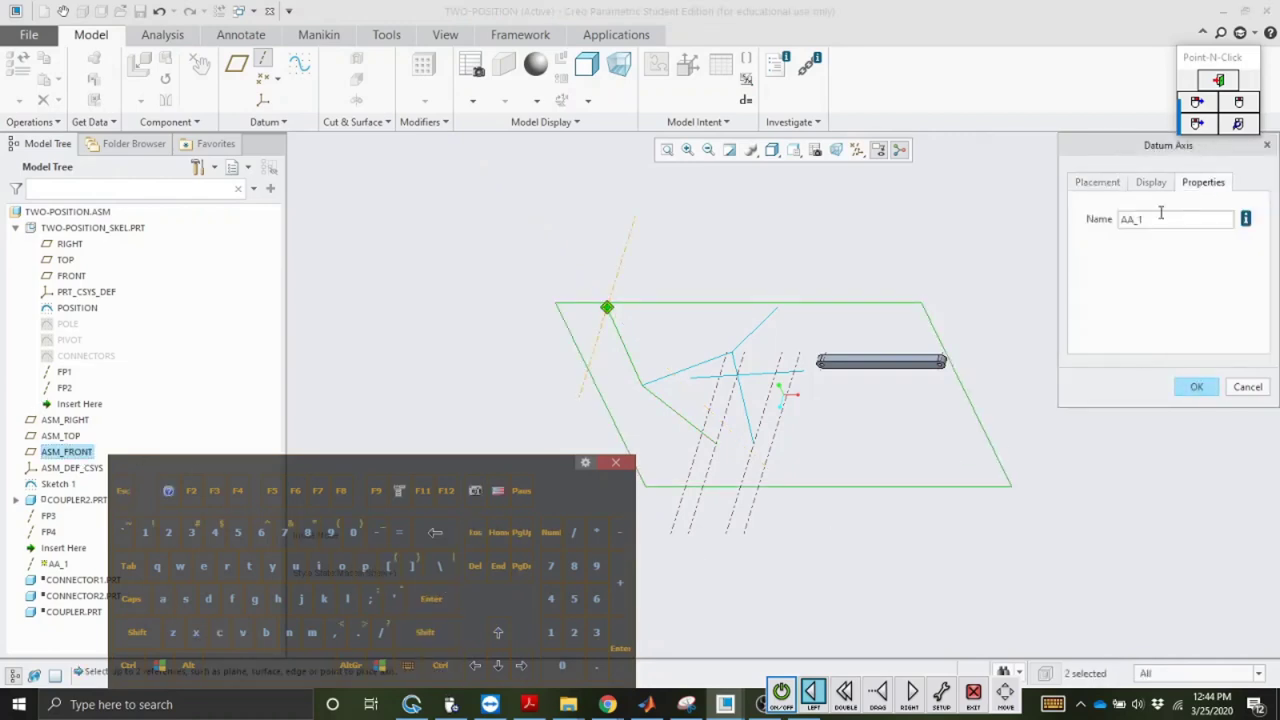
double_click(1160, 218)
click(233, 599)
click(364, 567)
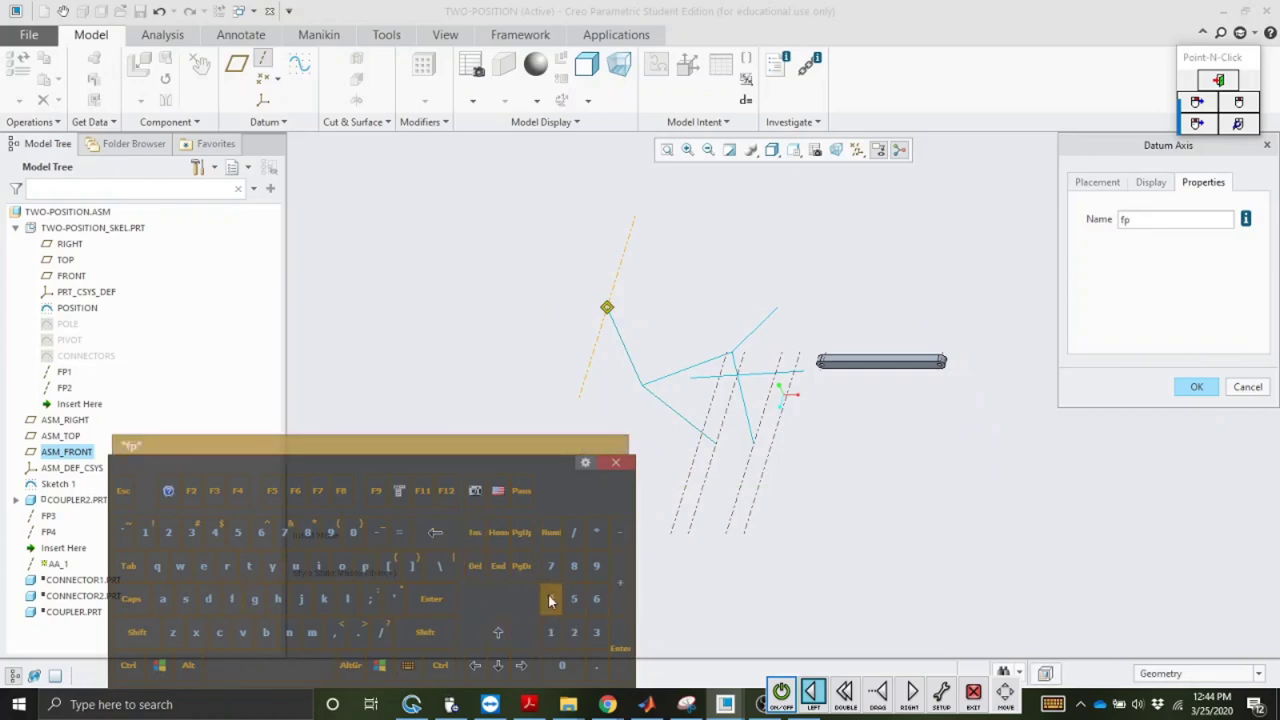
click(574, 599)
click(1197, 386)
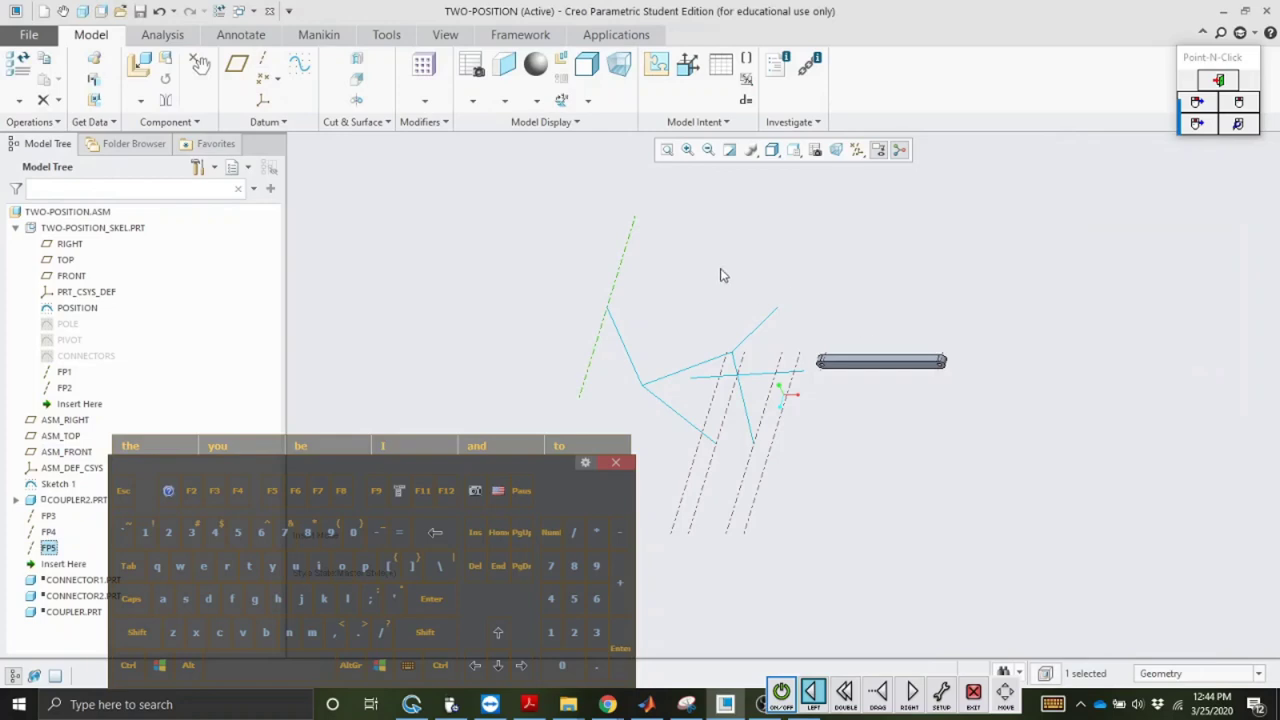
Step: Define a datum axis through the upper endpoint of Sketch 1's right-hand link lines, normal to ASM_FRONT, and collapse the skeleton part's features
click(266, 66)
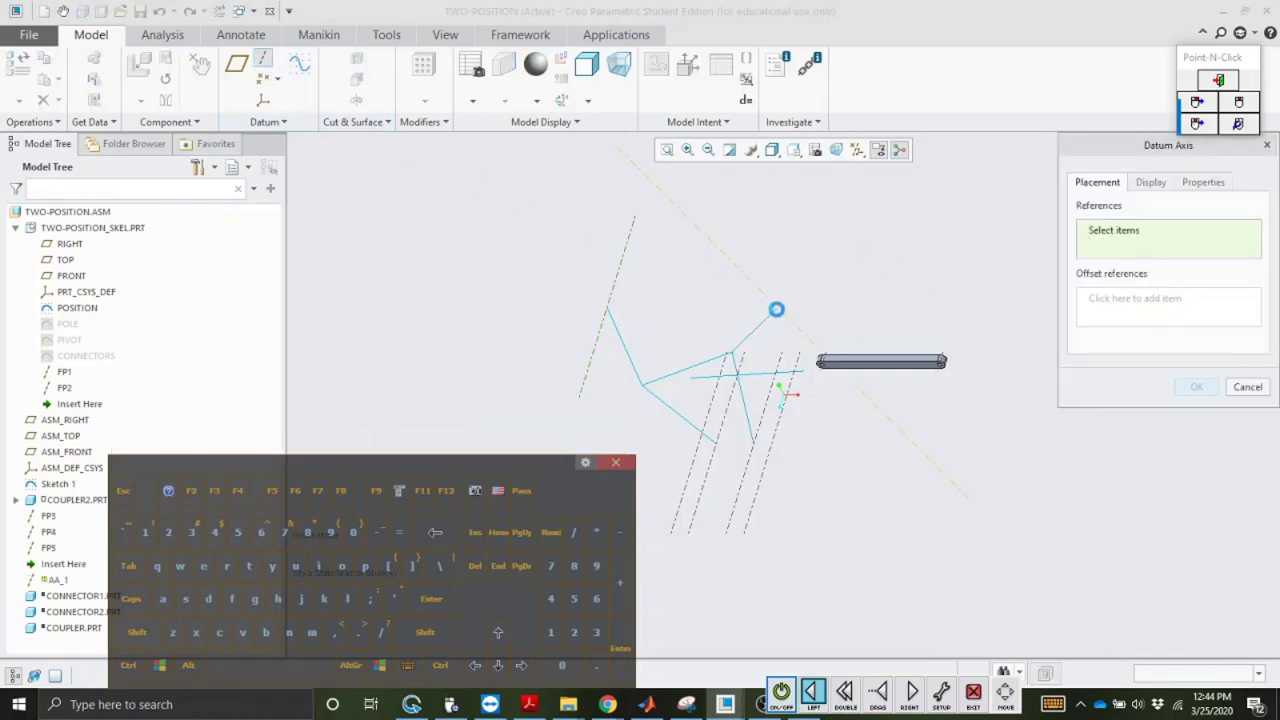
click(776, 308)
click(440, 665)
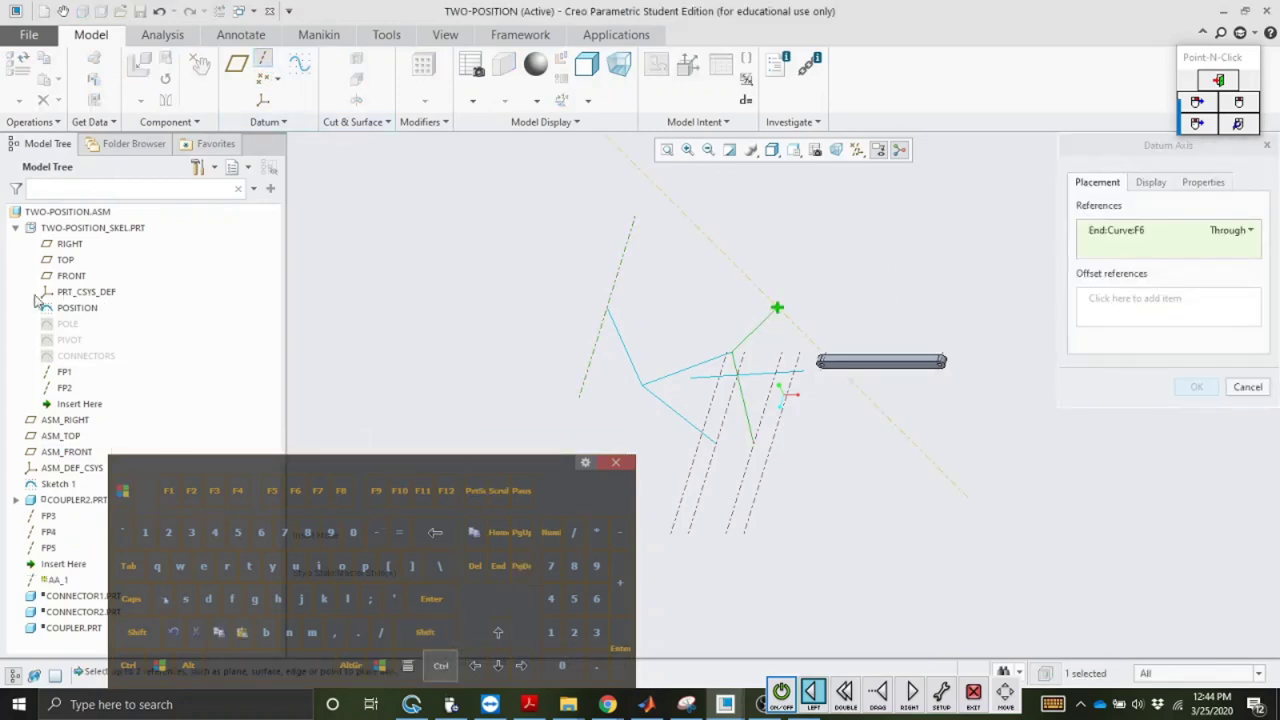
ctrl+click(82, 457)
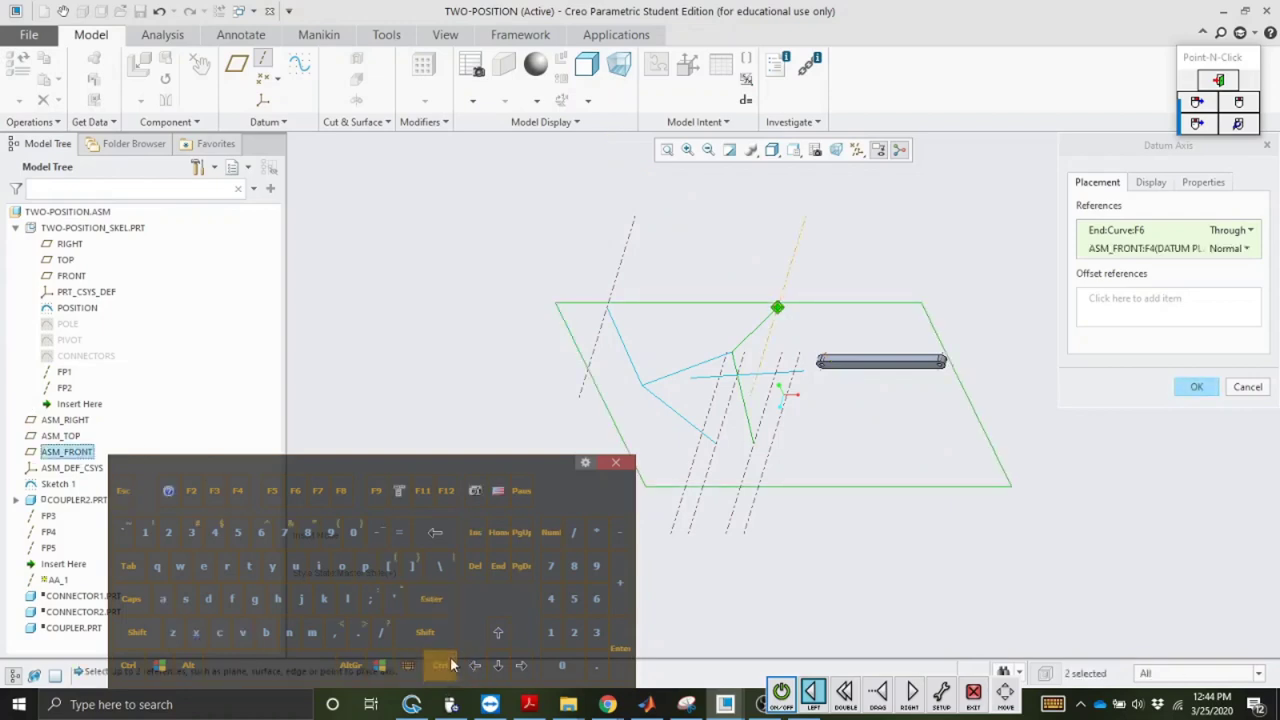
click(16, 229)
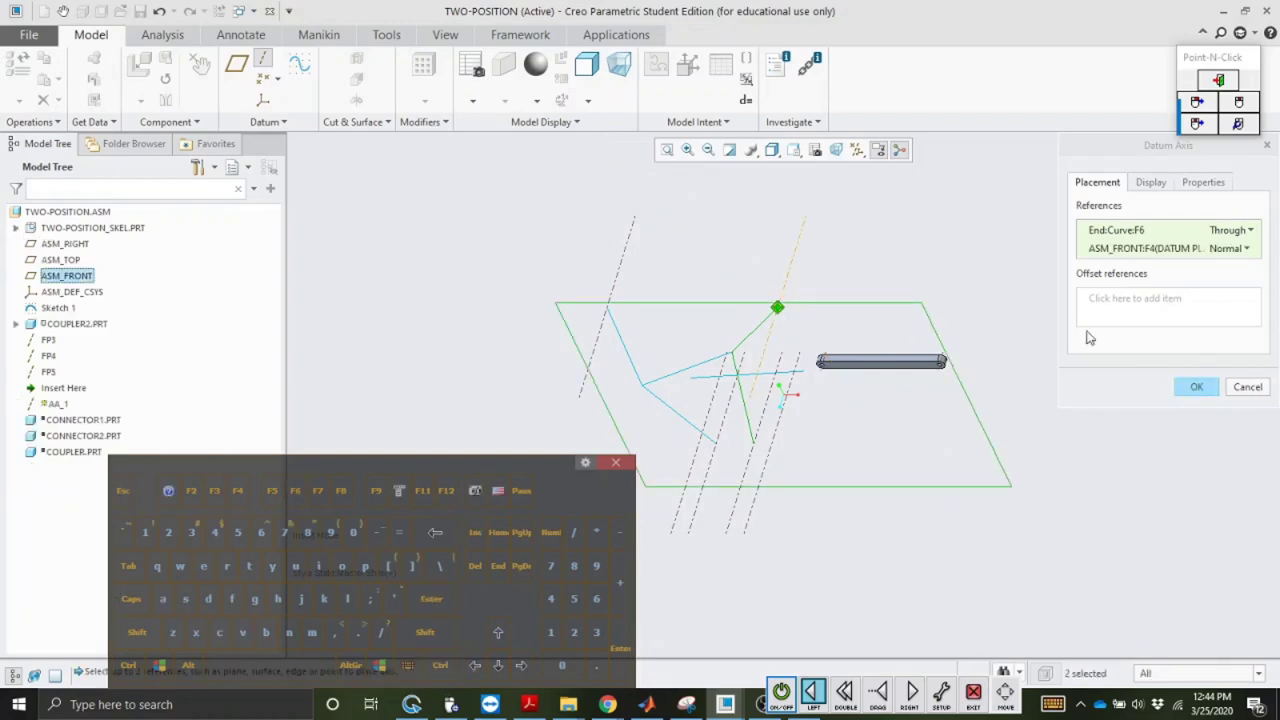
Step: Name the new datum axis FP6, accept it and clear the selection
click(1203, 183)
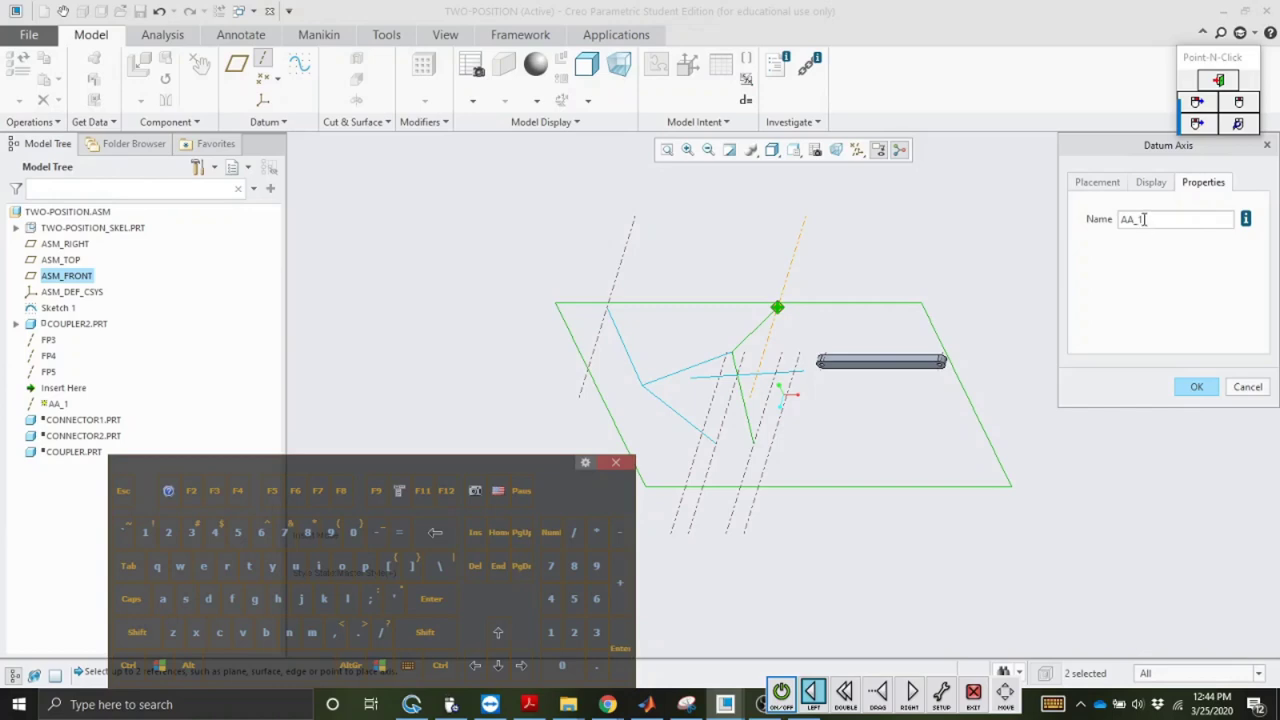
double_click(1145, 219)
click(231, 598)
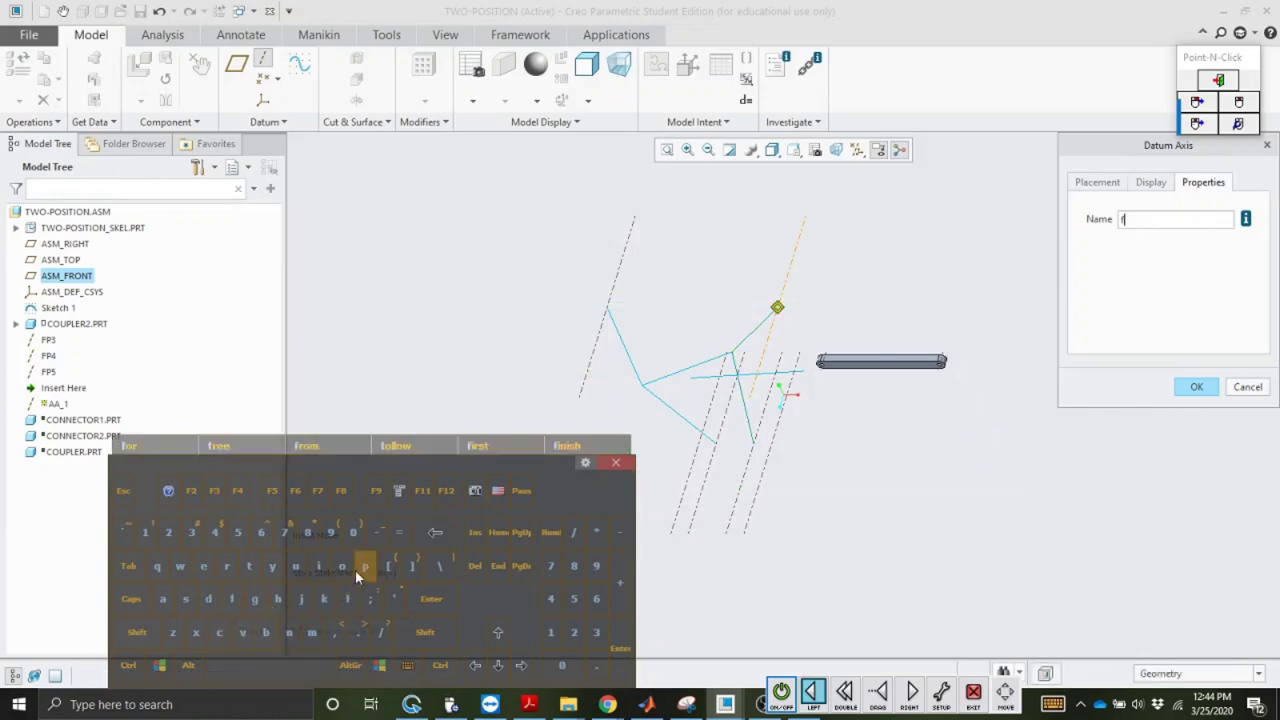
click(360, 568)
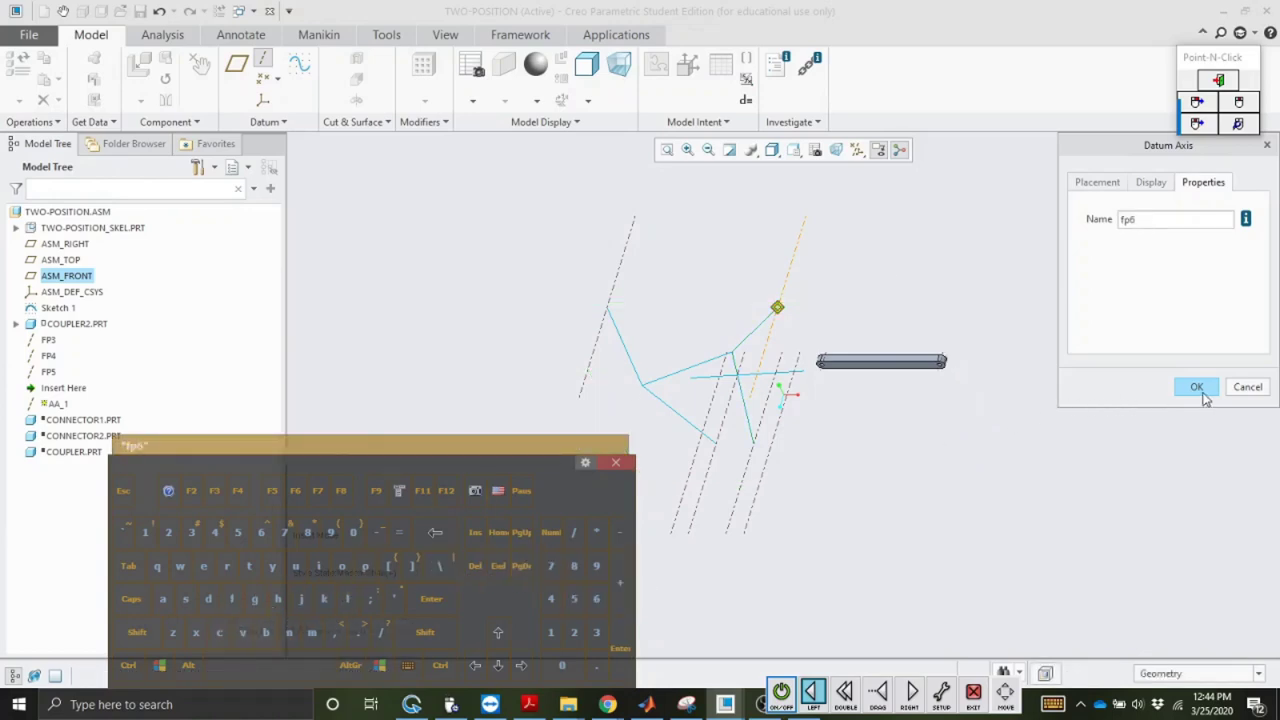
click(1197, 387)
click(424, 283)
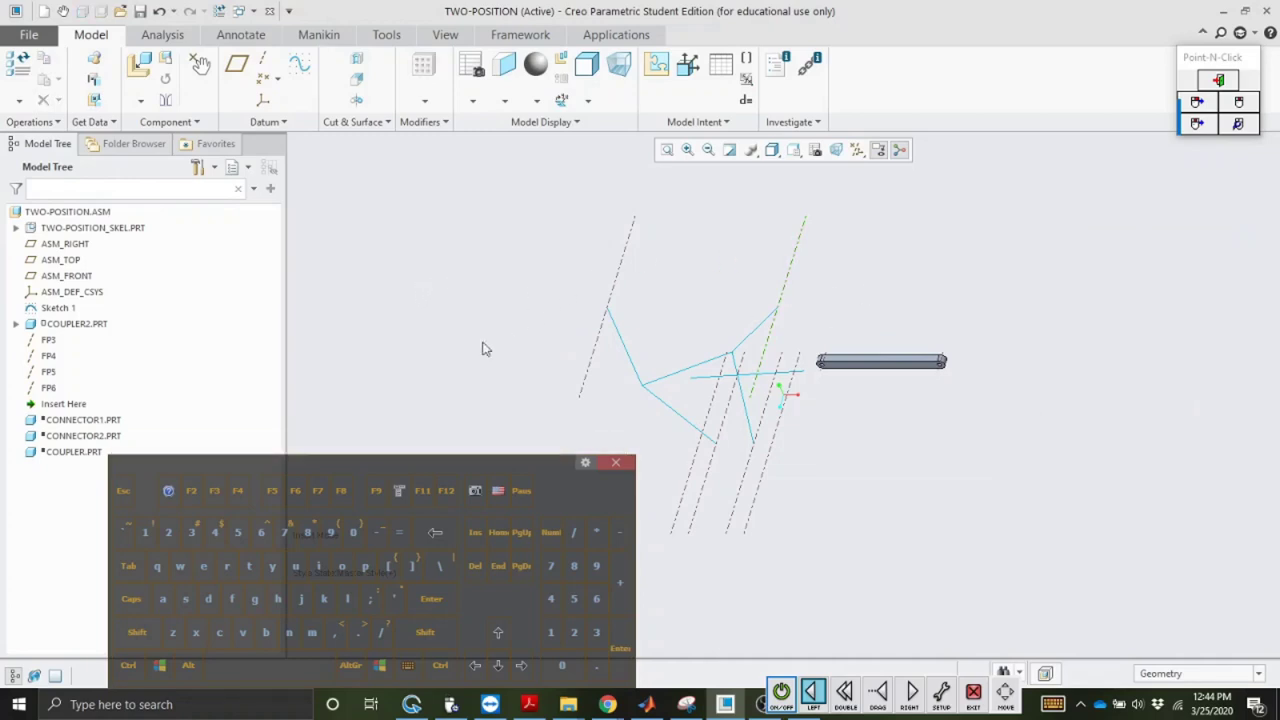
Step: Insert connector3.prt into the assembly and constrain its FP axis Coincident with assembly axis FP3
click(141, 64)
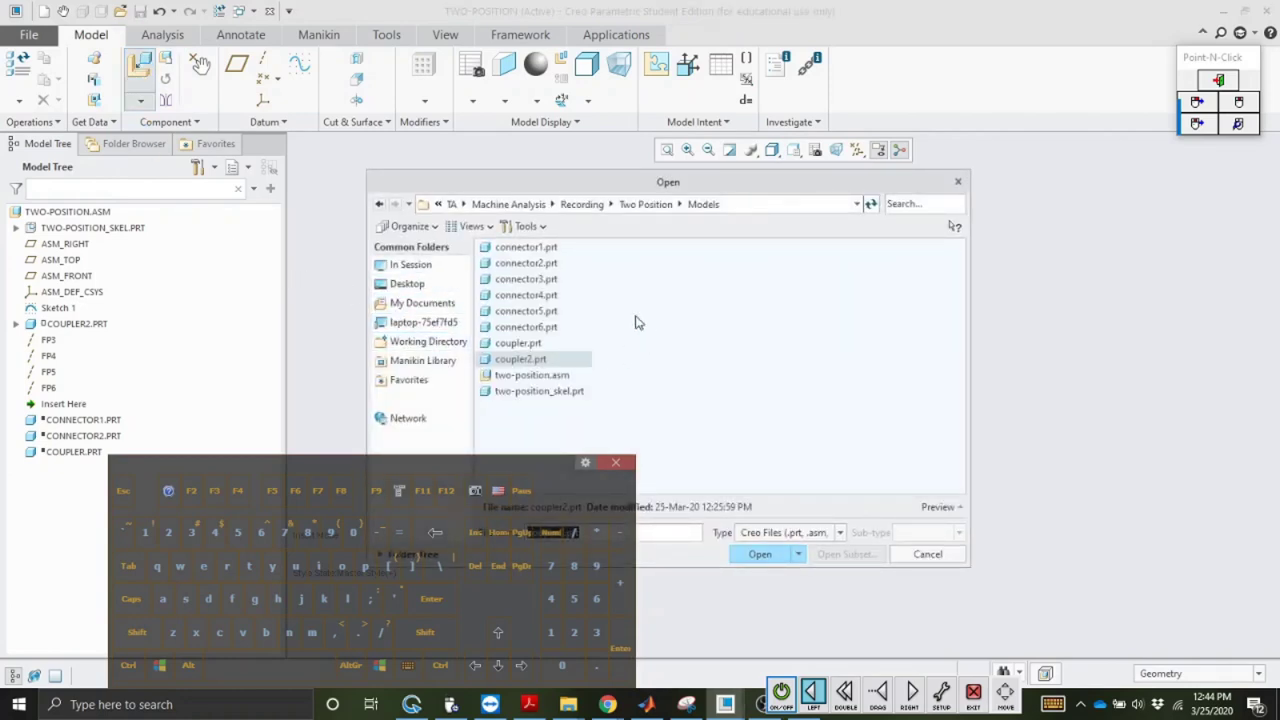
click(520, 283)
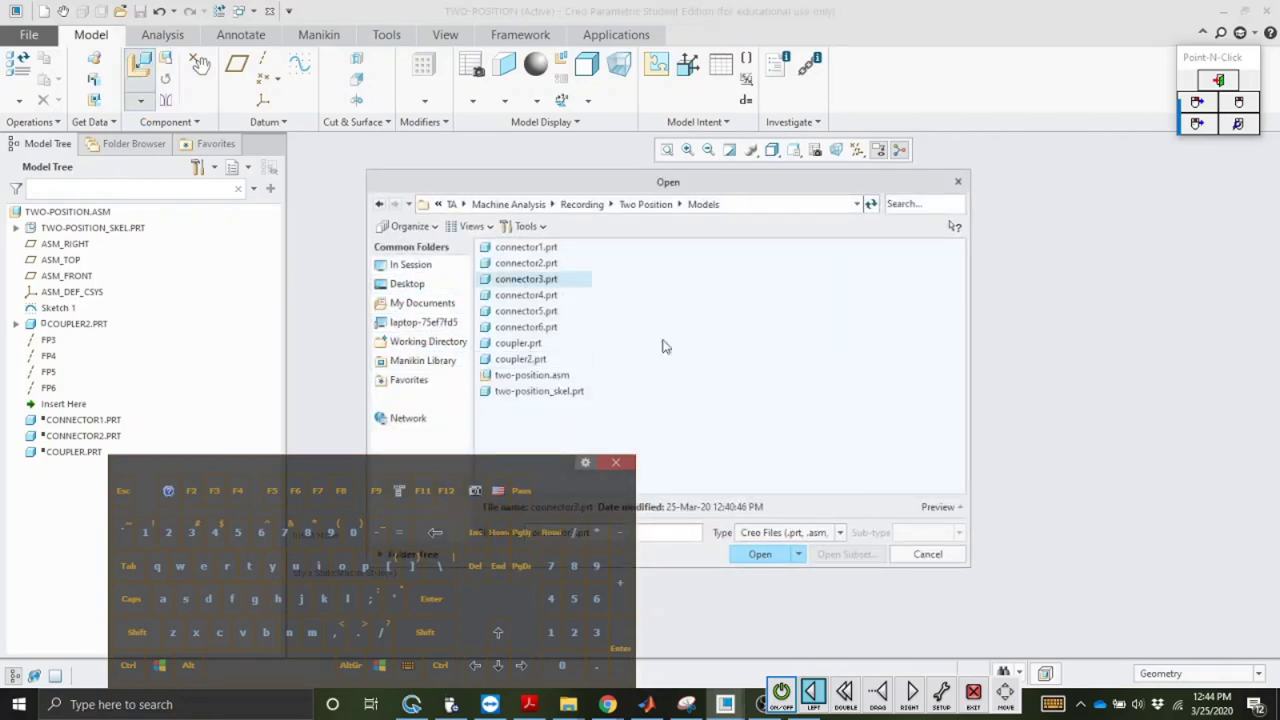
click(762, 554)
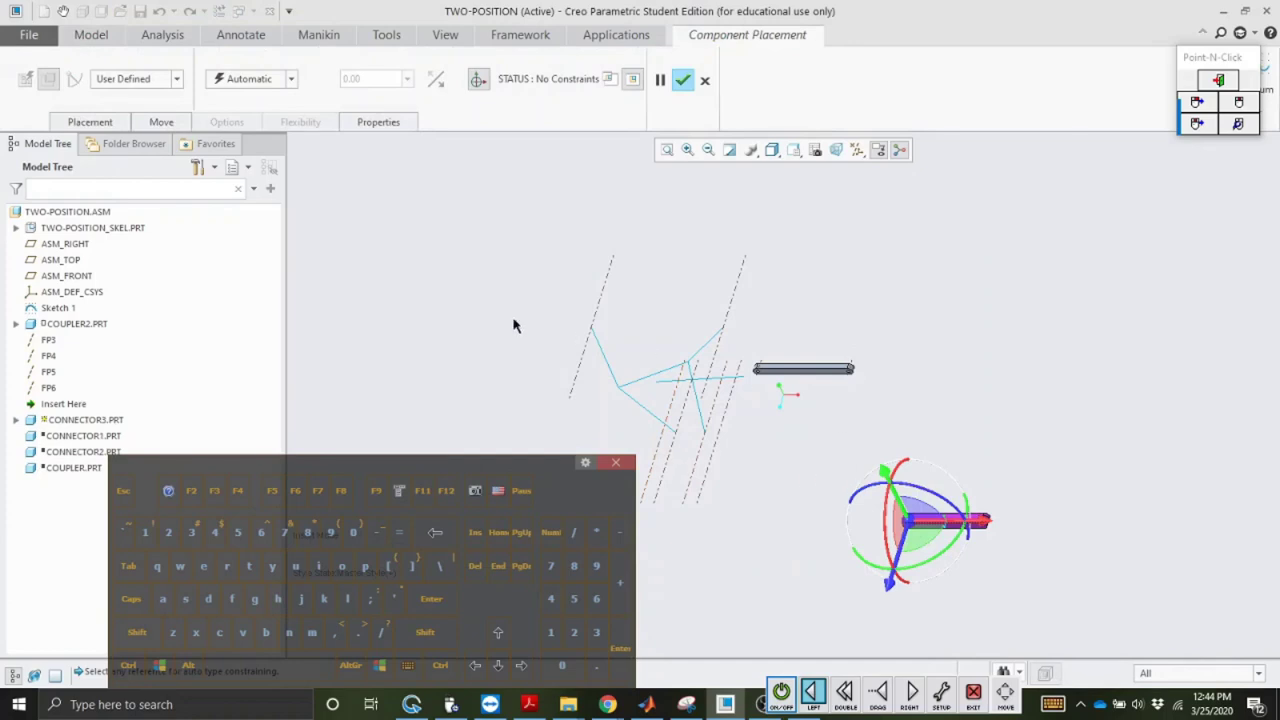
click(17, 419)
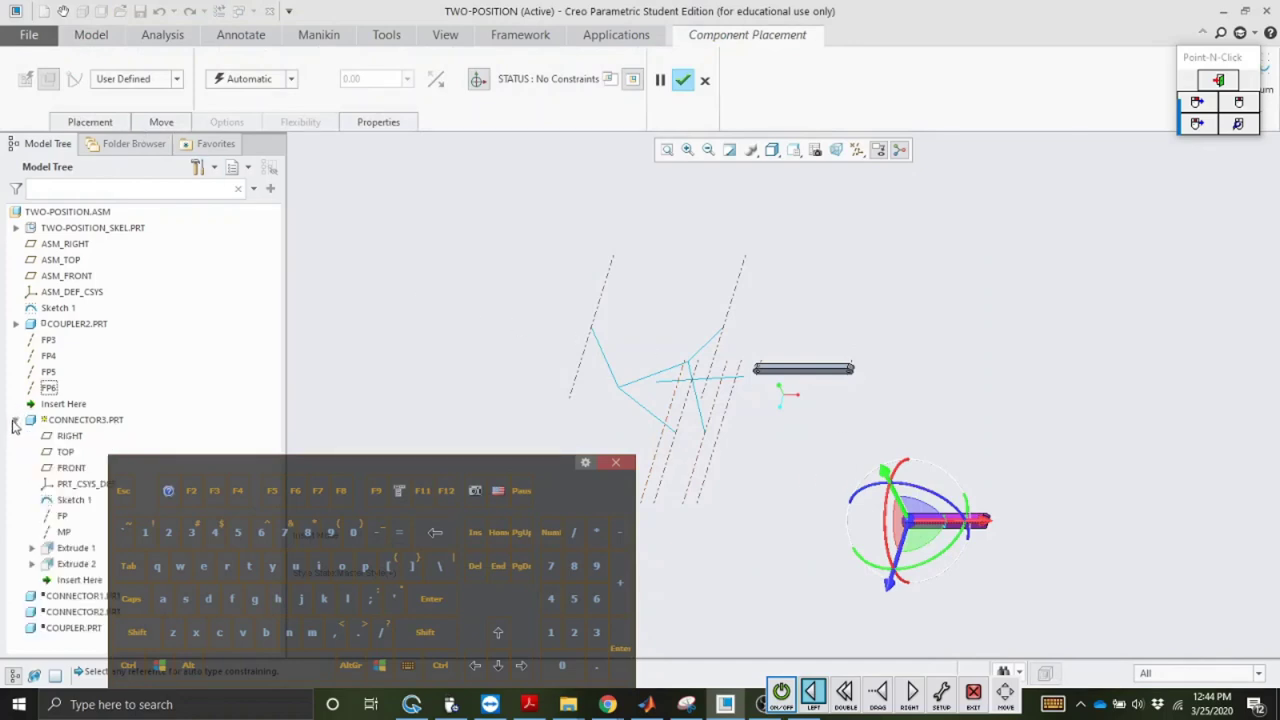
click(61, 516)
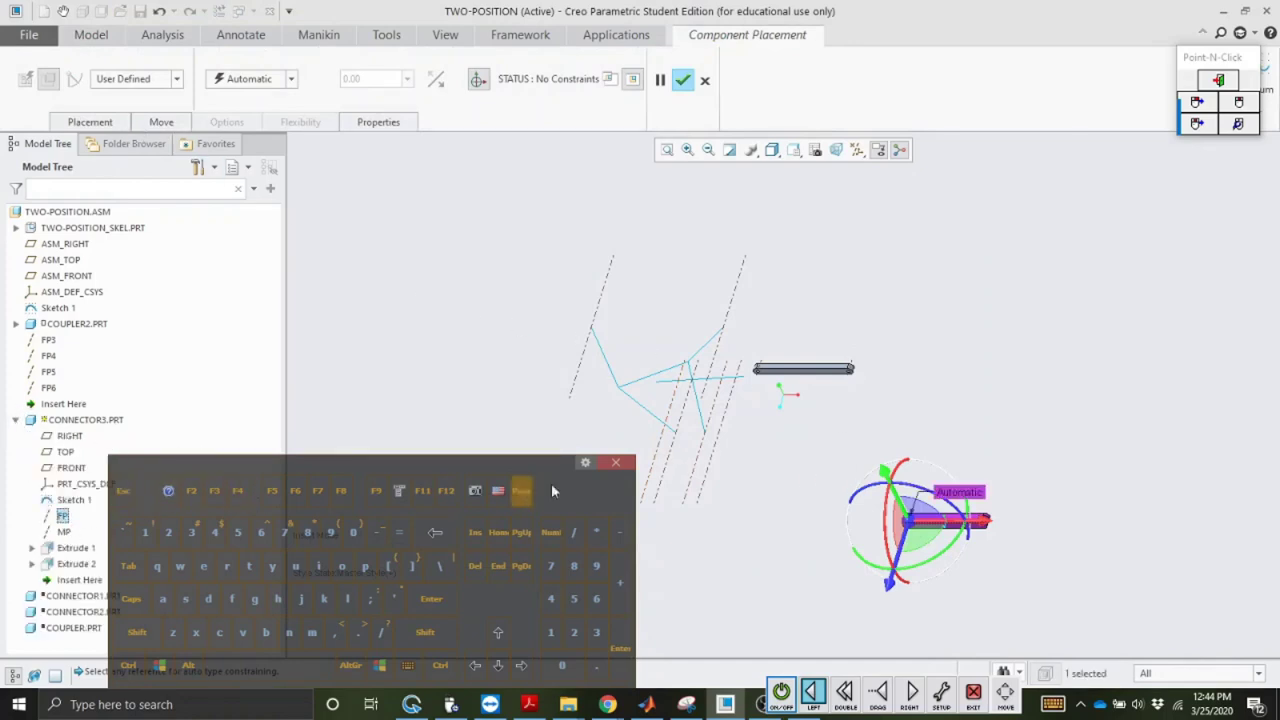
click(680, 425)
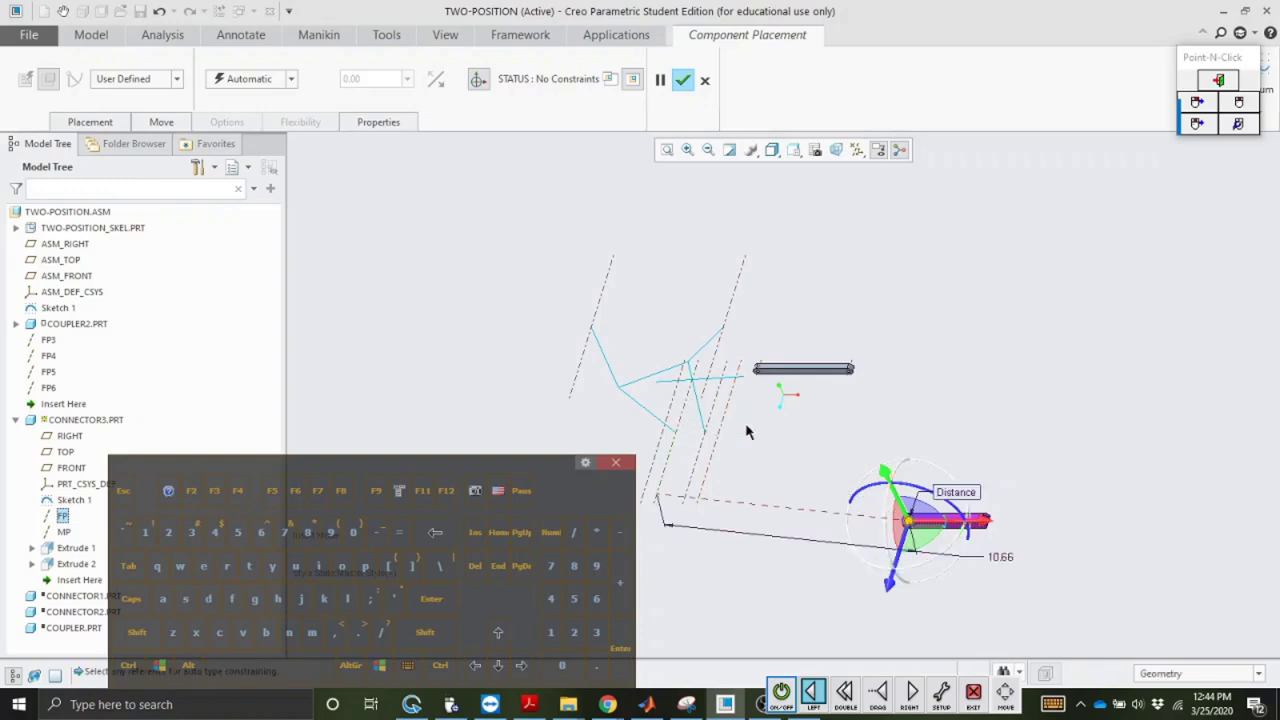
click(285, 80)
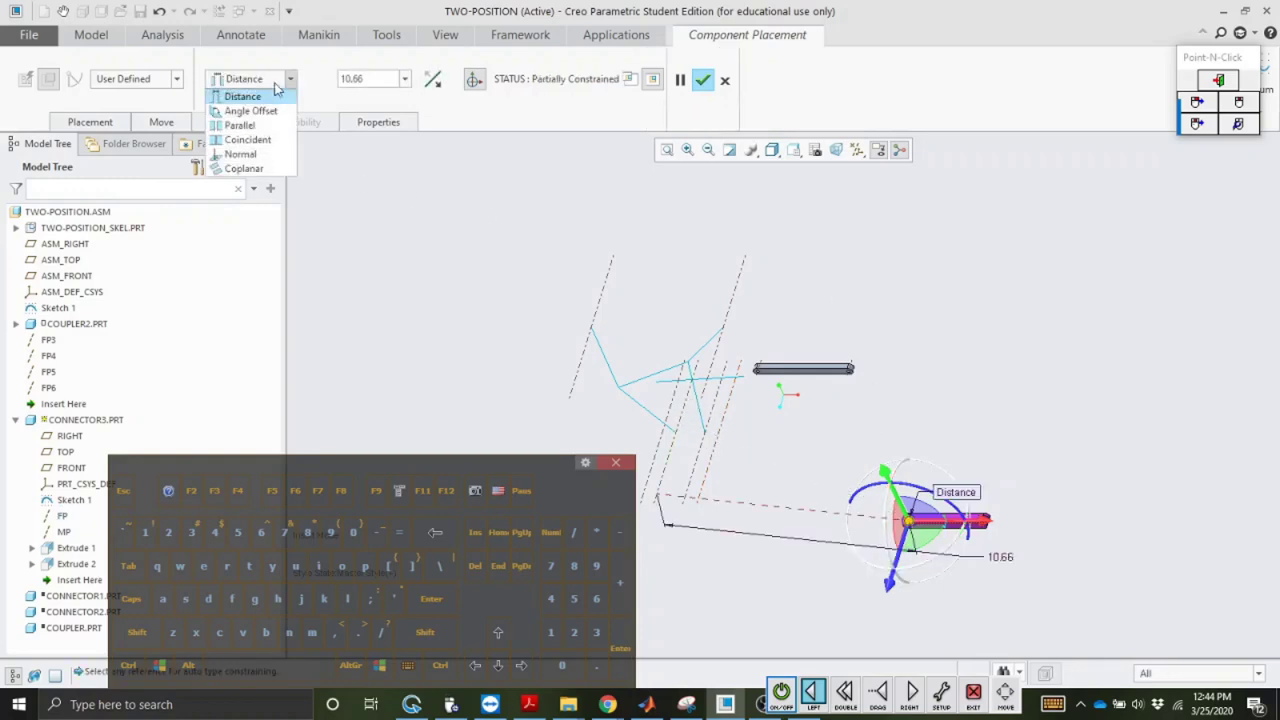
click(253, 142)
Step: Make connector3's placement a Pin connection and mate its FRONT plane to ASM_FRONT
click(177, 80)
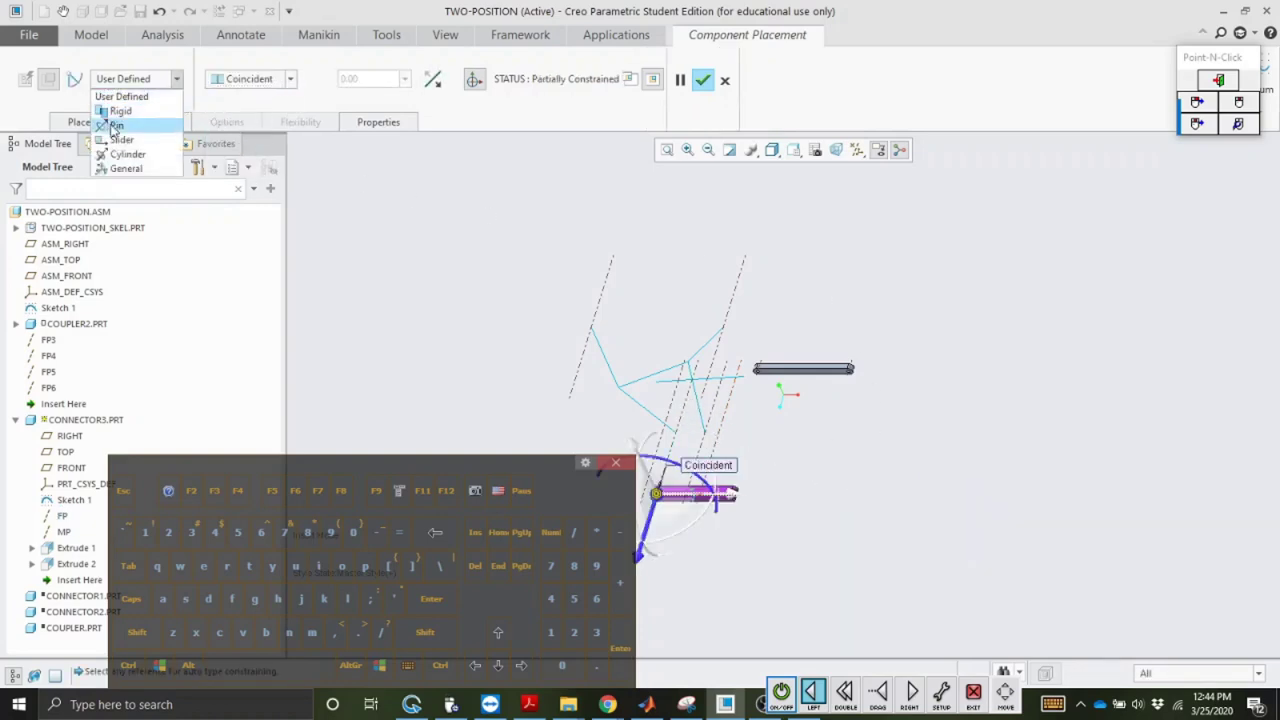
click(137, 130)
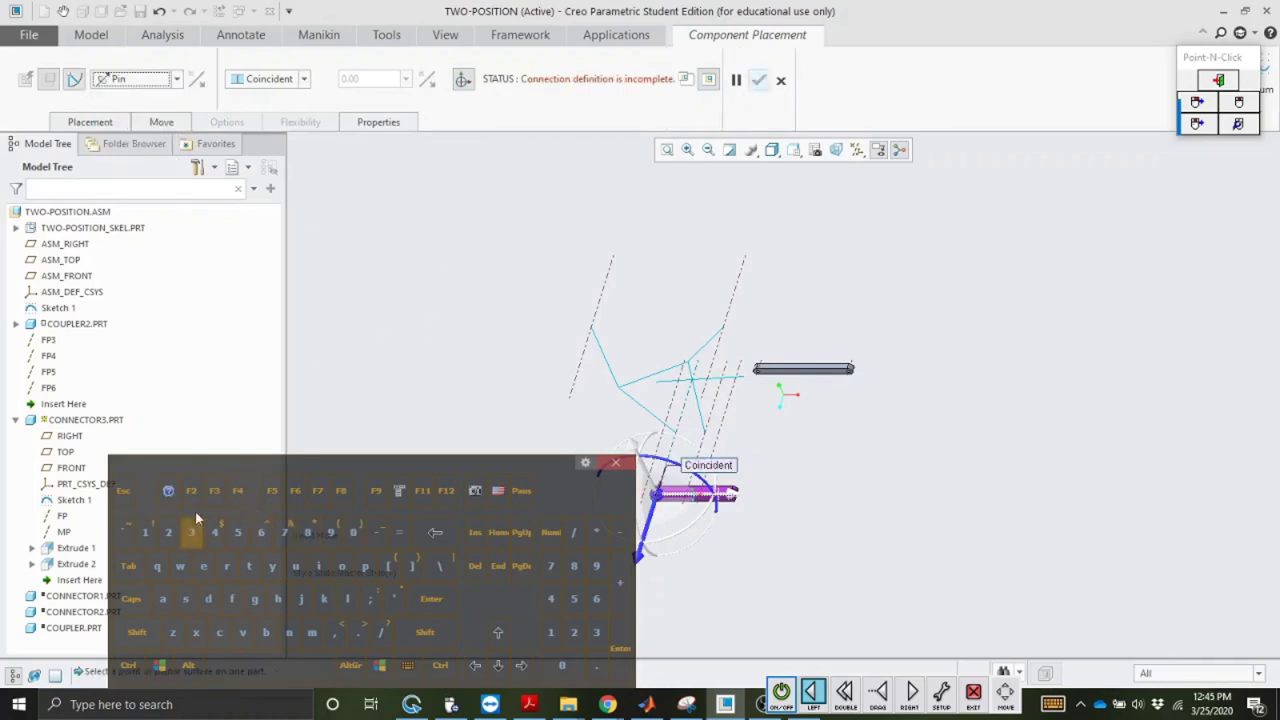
click(62, 469)
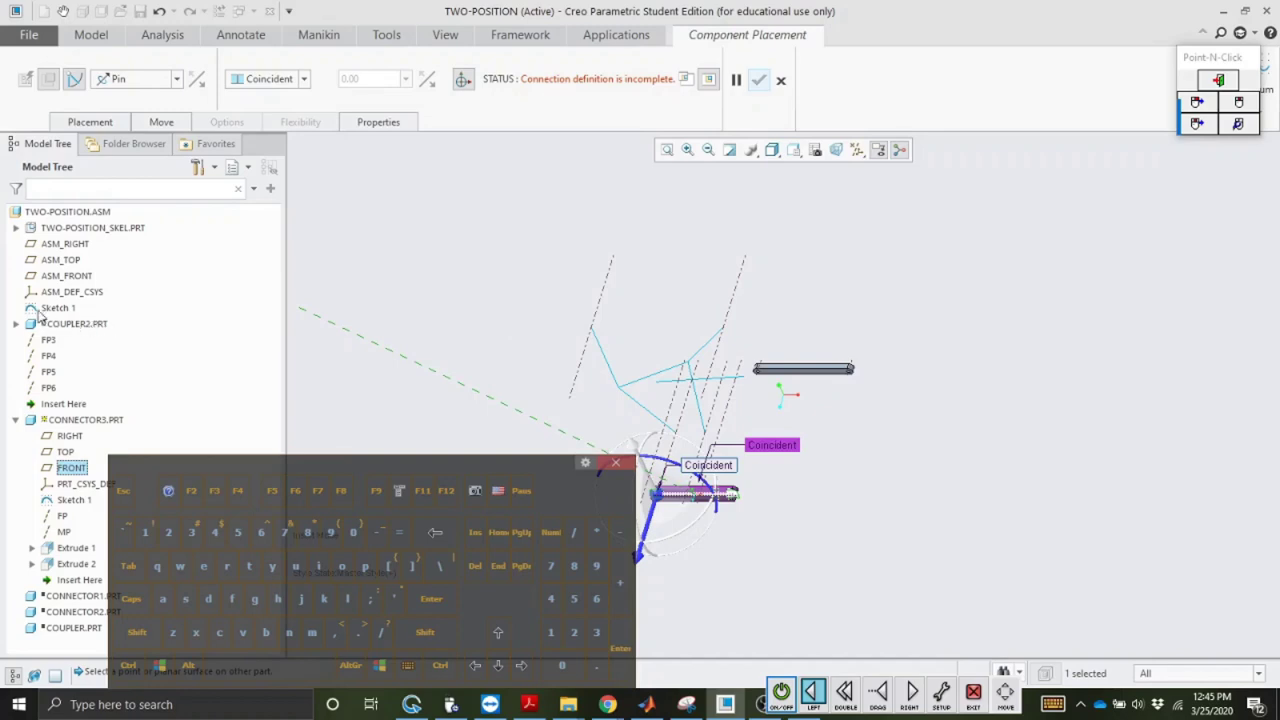
click(77, 275)
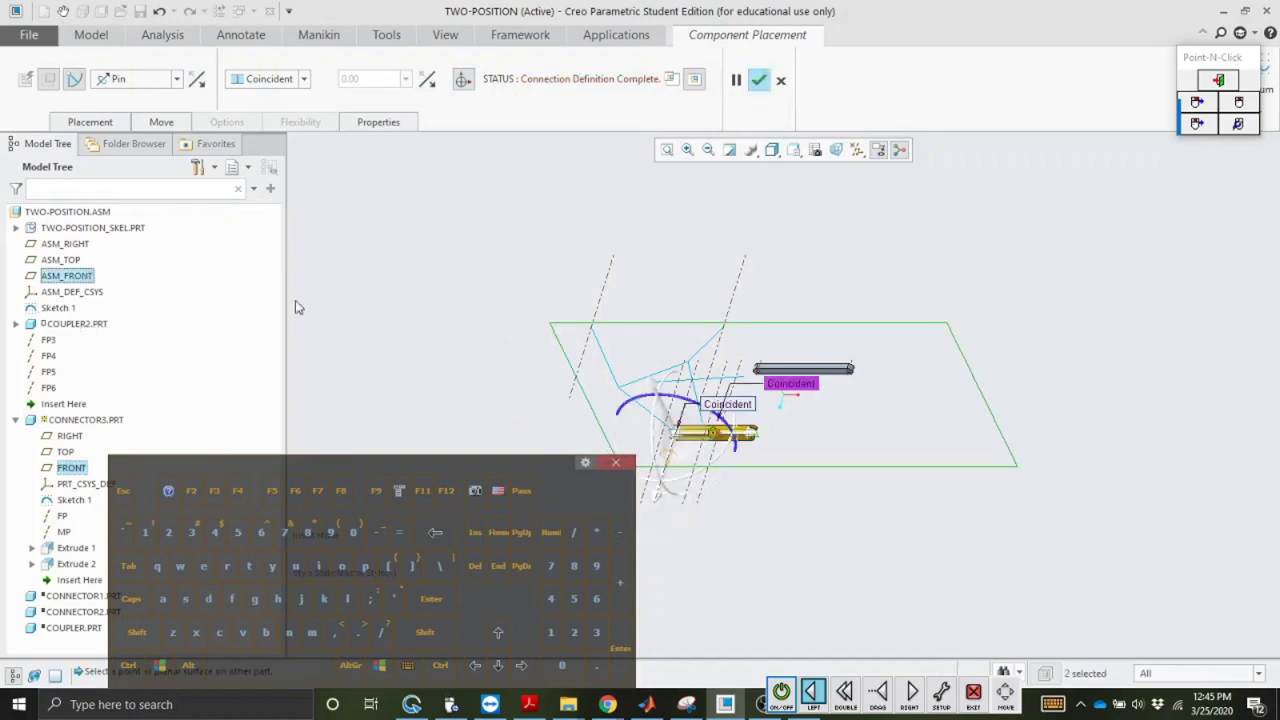
Step: Swing connector3 about its pin so it points up and to the left, and accept the placement
click(878, 691)
drag(712, 428, 600, 402)
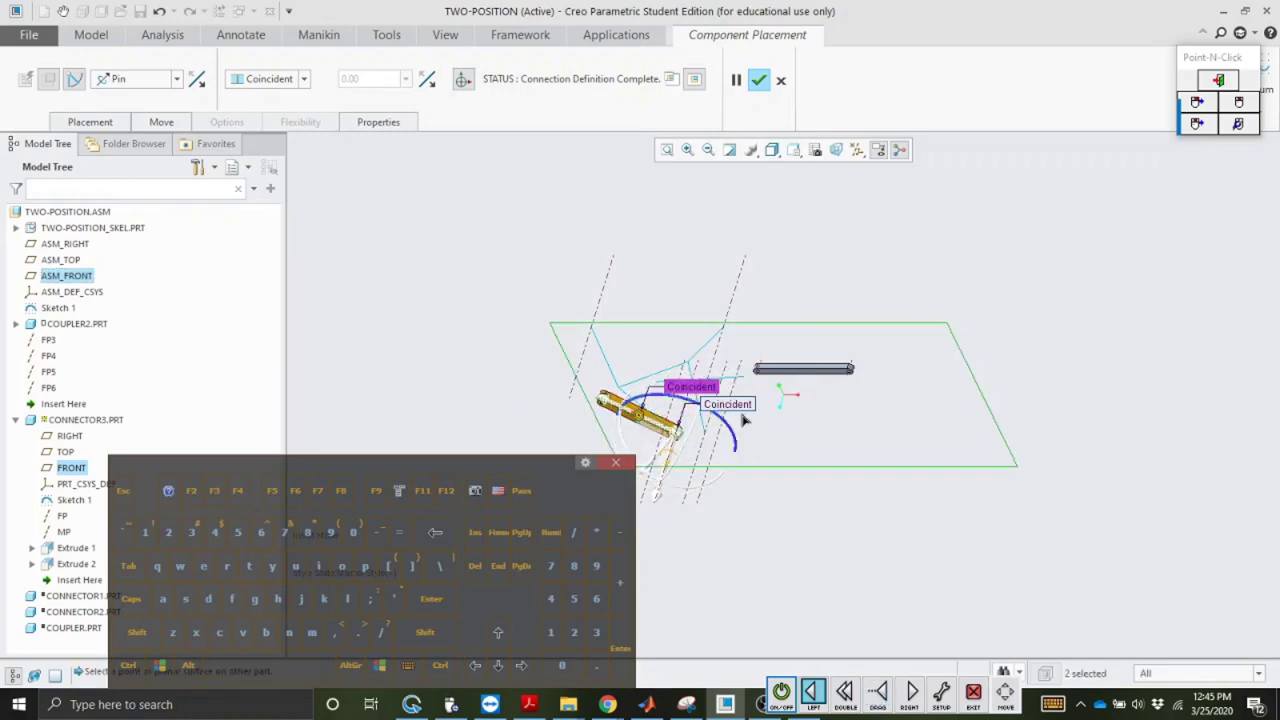
click(759, 80)
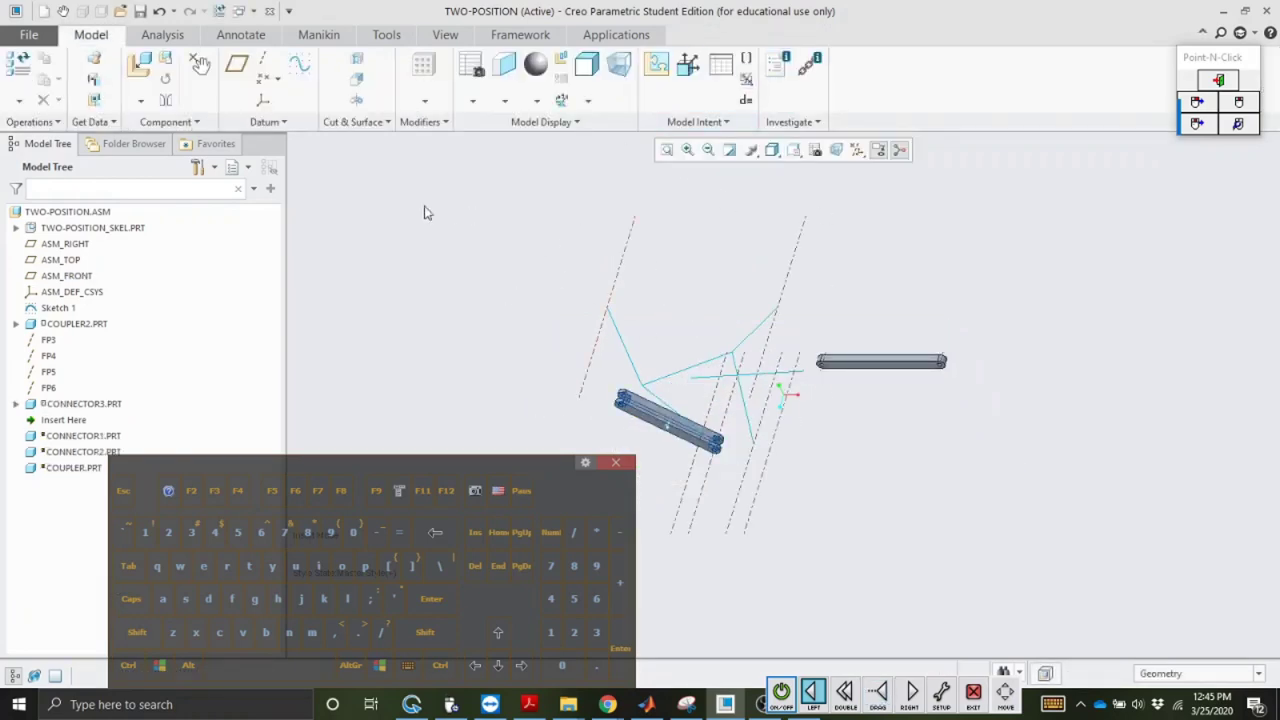
Step: Insert connector4.prt into the assembly and constrain its FP axis Coincident with assembly axis FP4
click(145, 66)
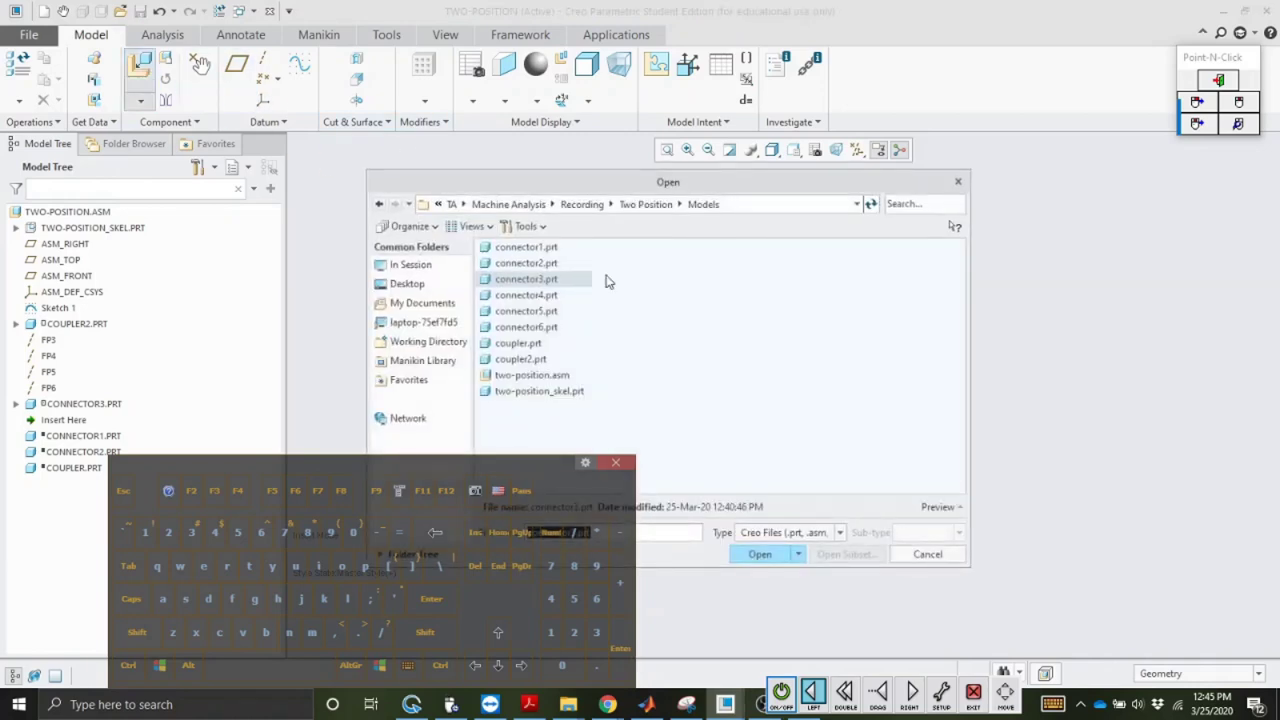
click(532, 295)
click(760, 554)
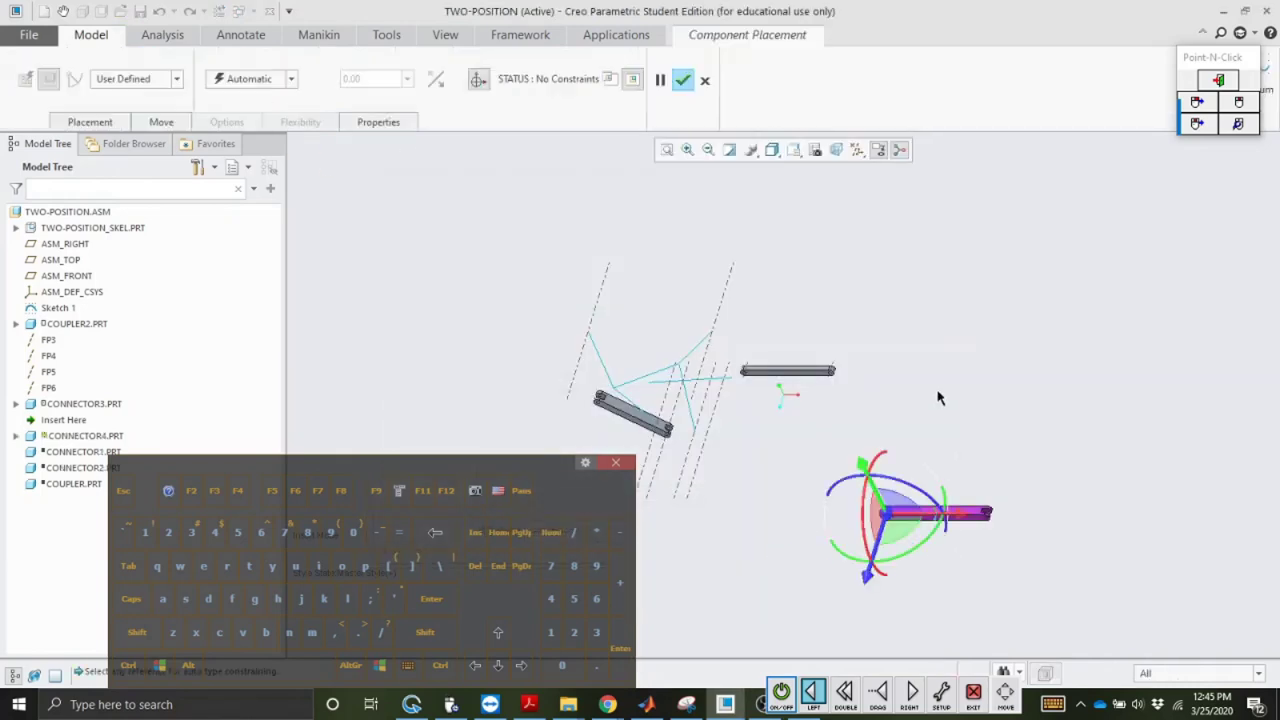
click(16, 436)
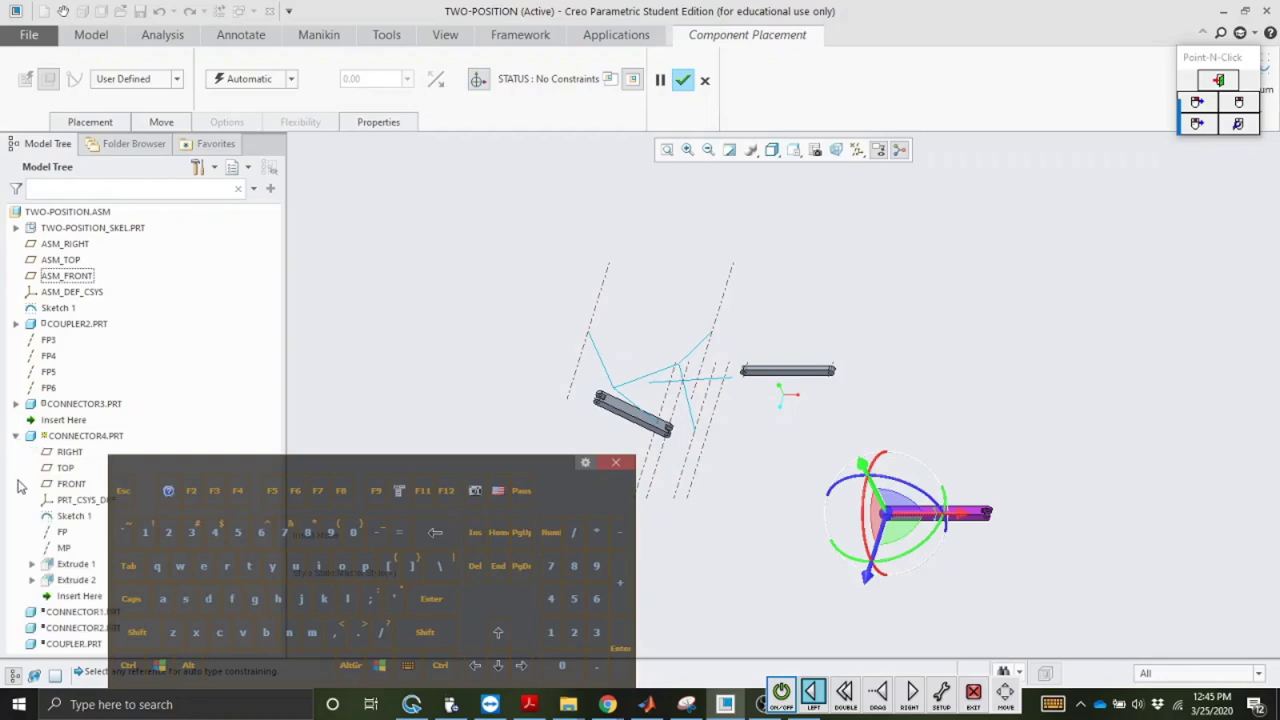
click(62, 533)
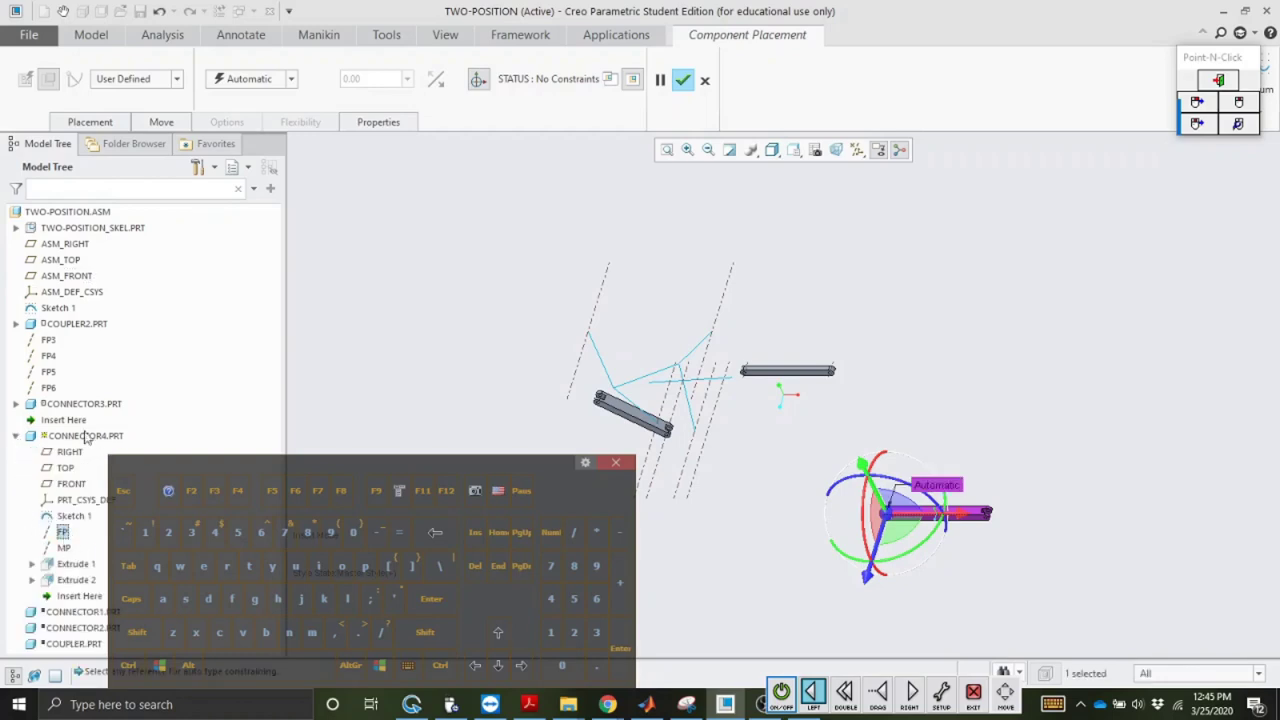
click(60, 357)
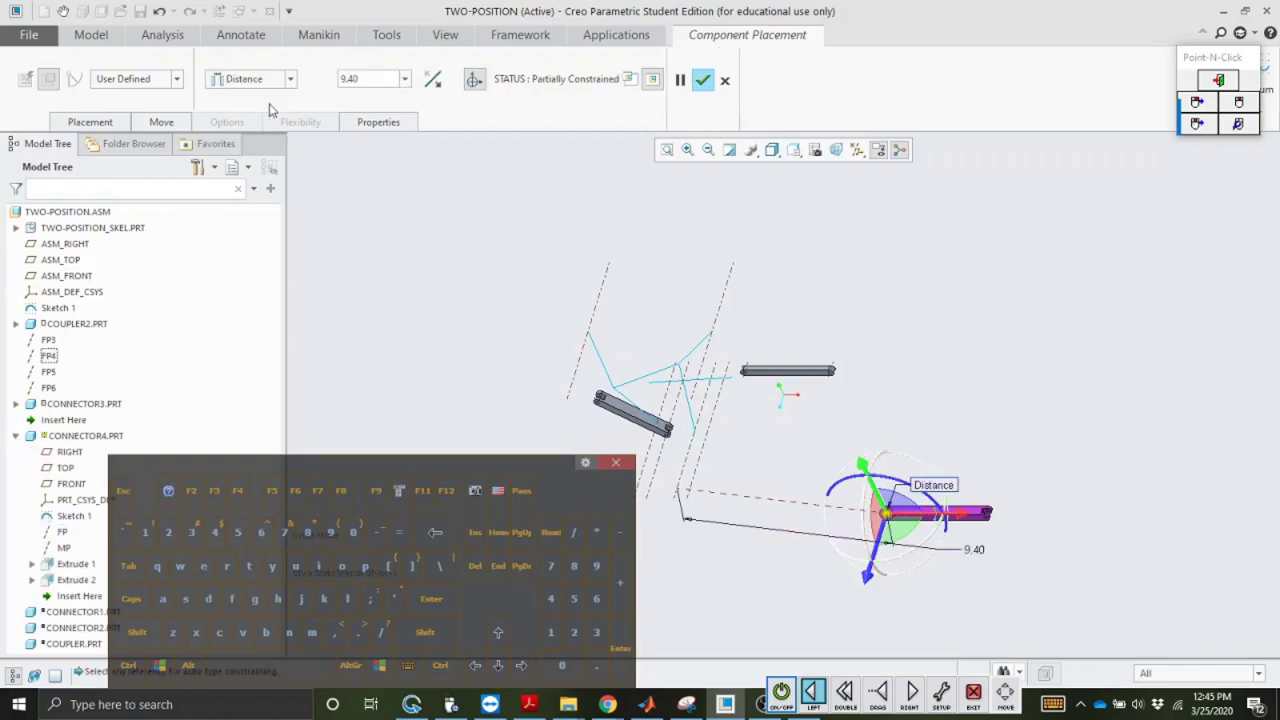
click(289, 79)
click(246, 142)
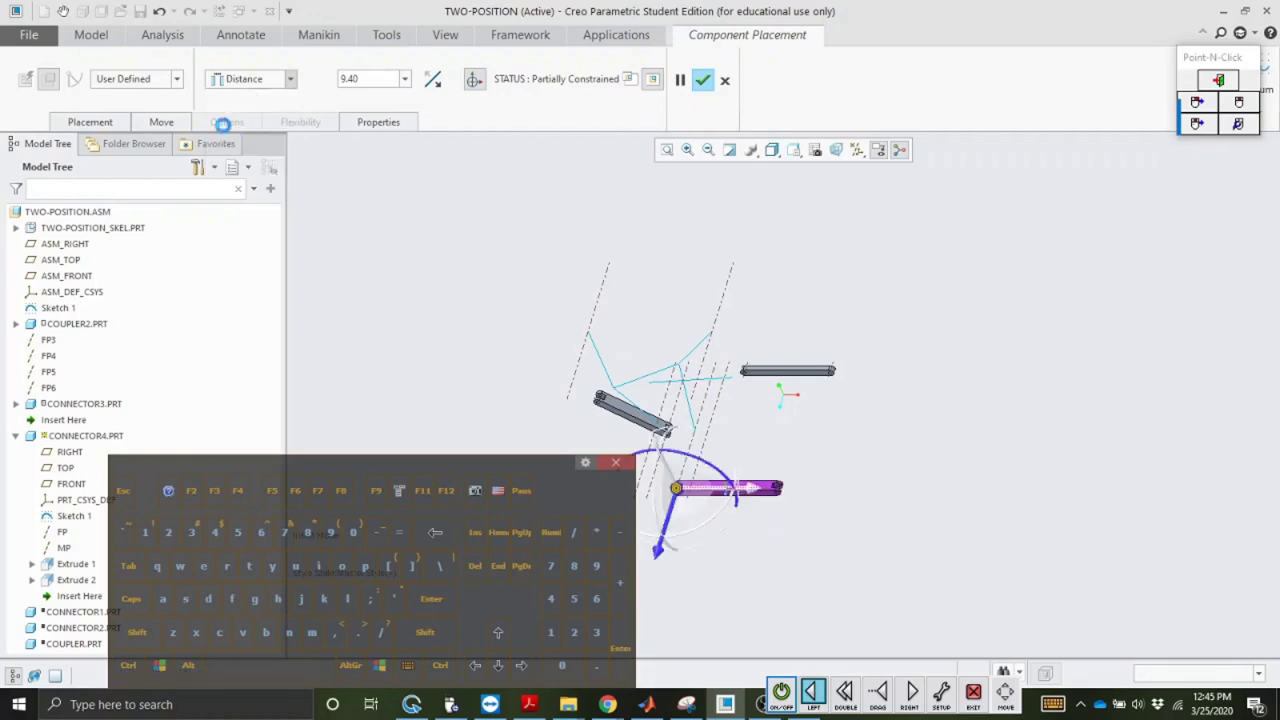
Step: Make connector4's placement a Pin connection, mate its FRONT plane to ASM_FRONT and accept the placement
click(180, 80)
click(130, 128)
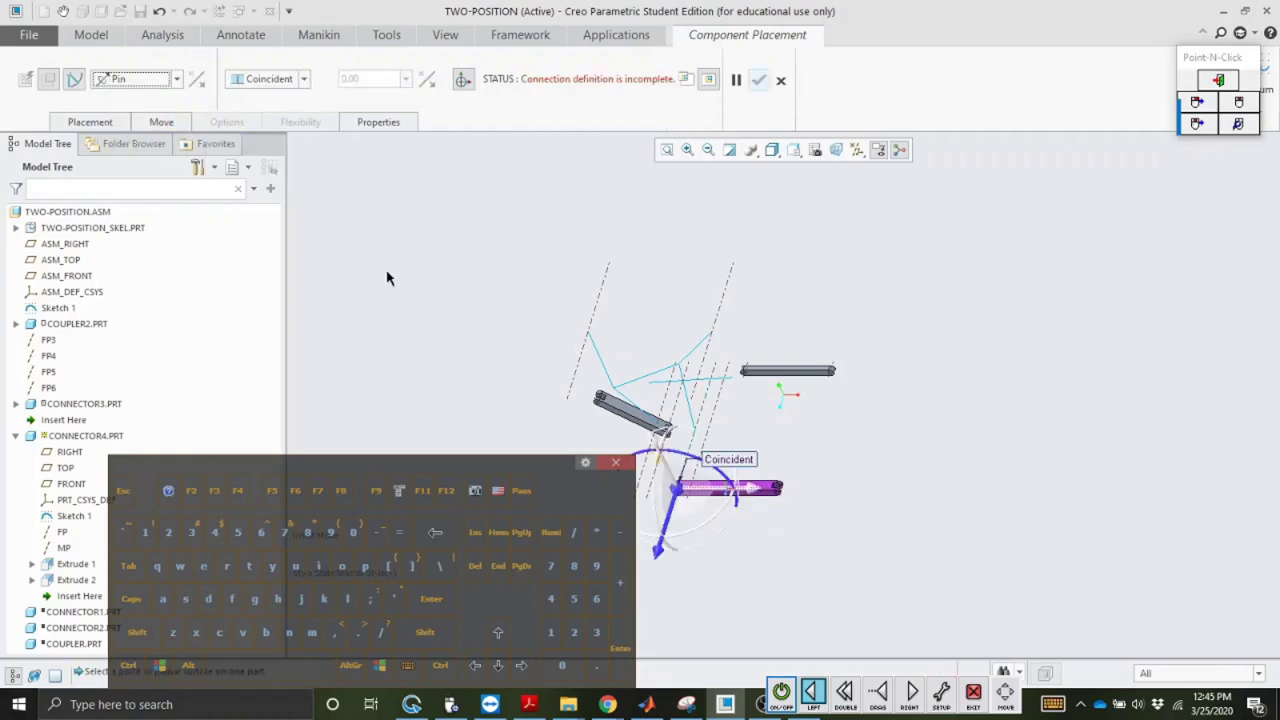
click(68, 484)
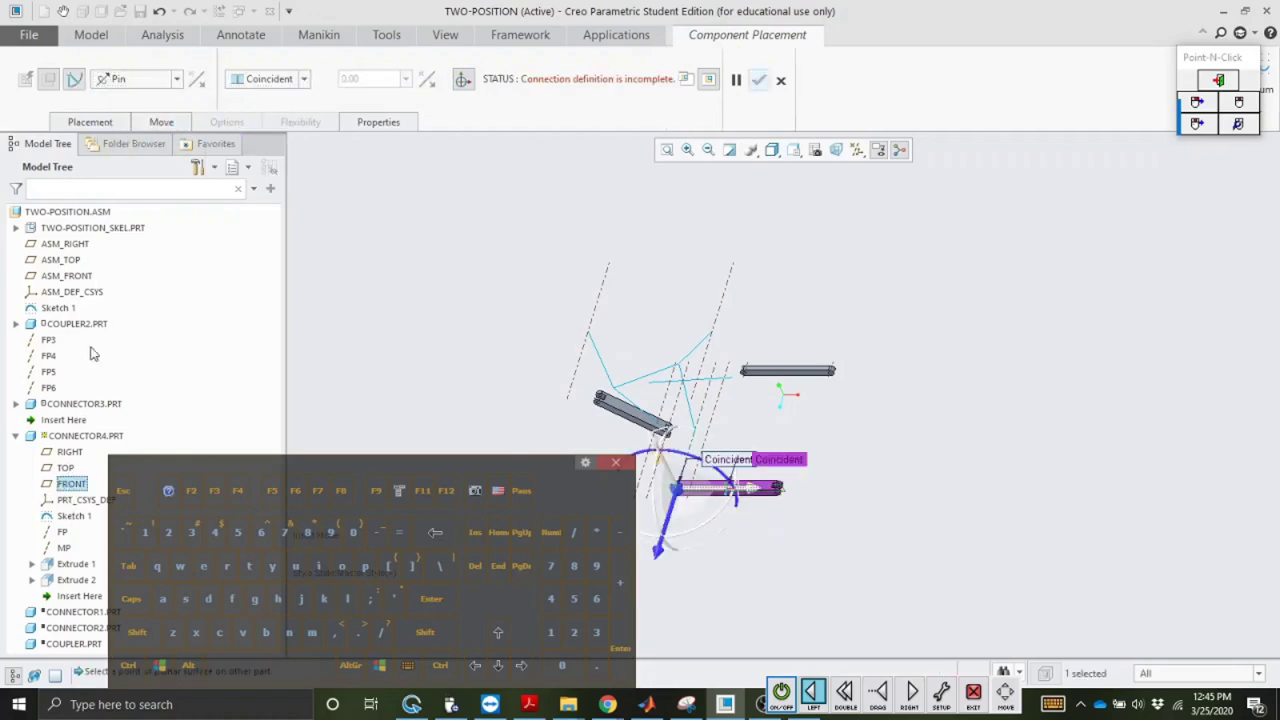
click(74, 278)
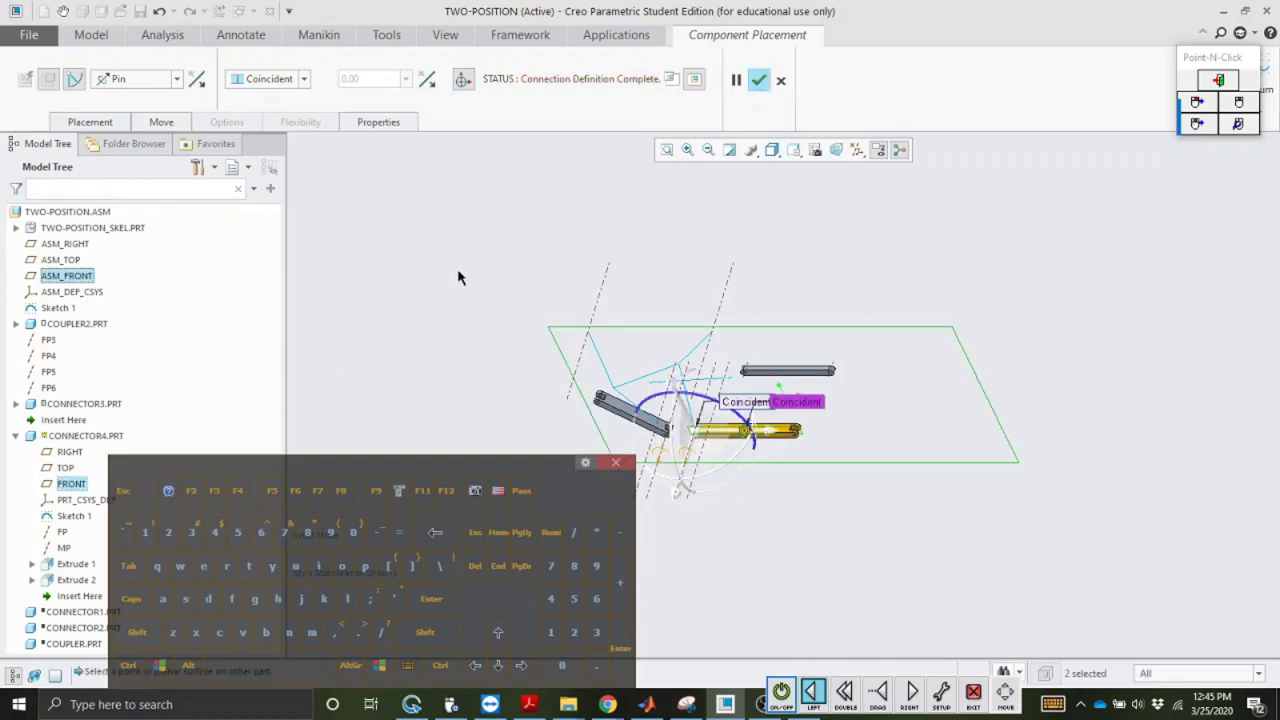
click(759, 80)
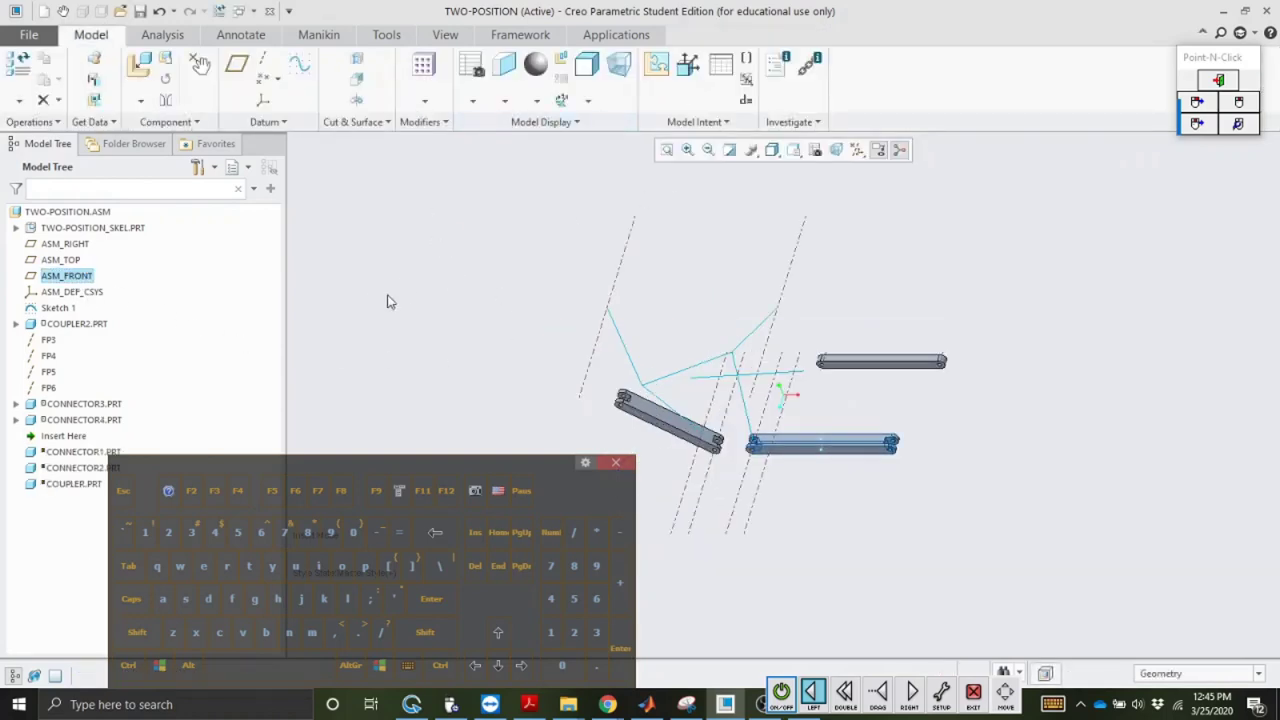
Step: Insert connector5.prt into the assembly and constrain its FP axis Coincident with assembly axis FP5
click(151, 124)
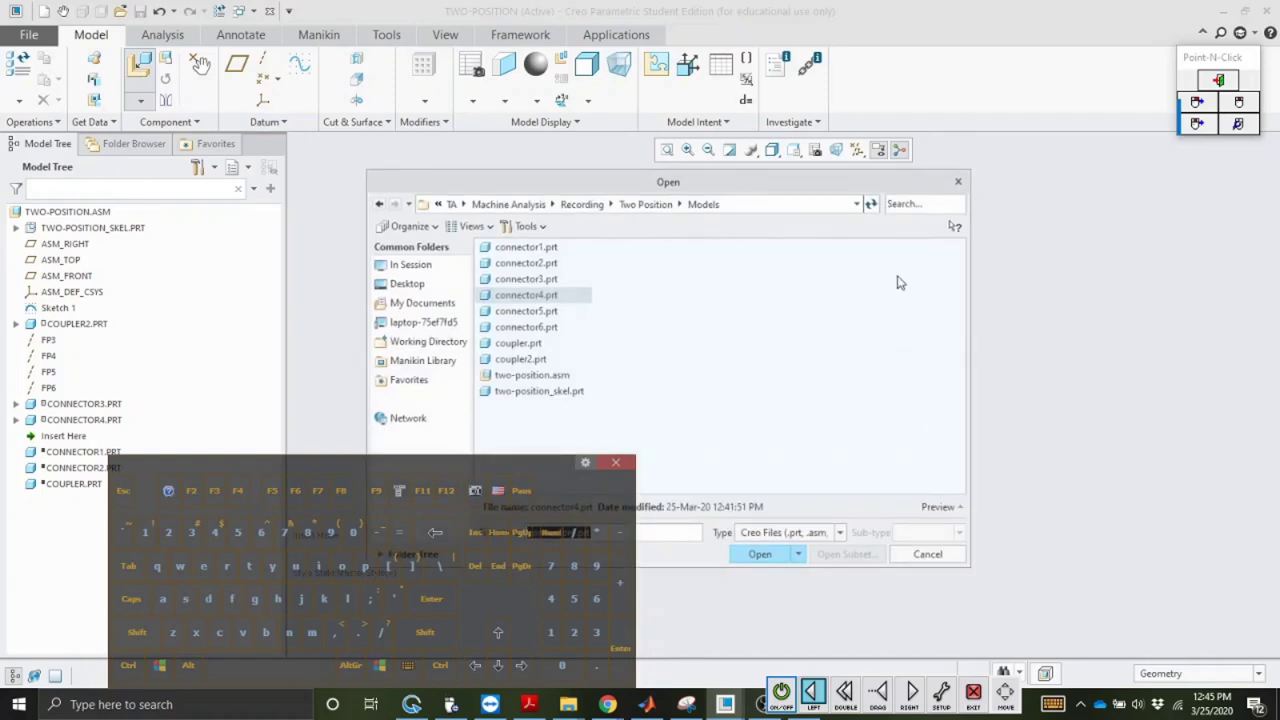
click(549, 313)
click(779, 550)
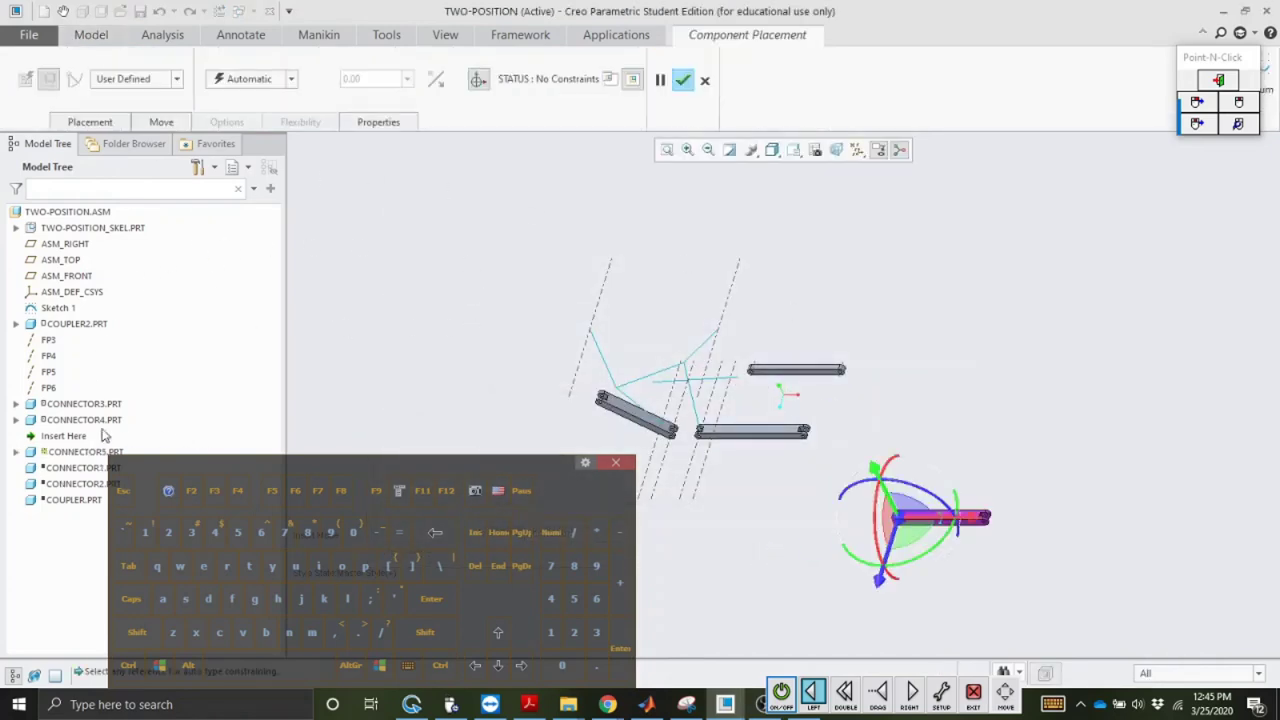
click(16, 452)
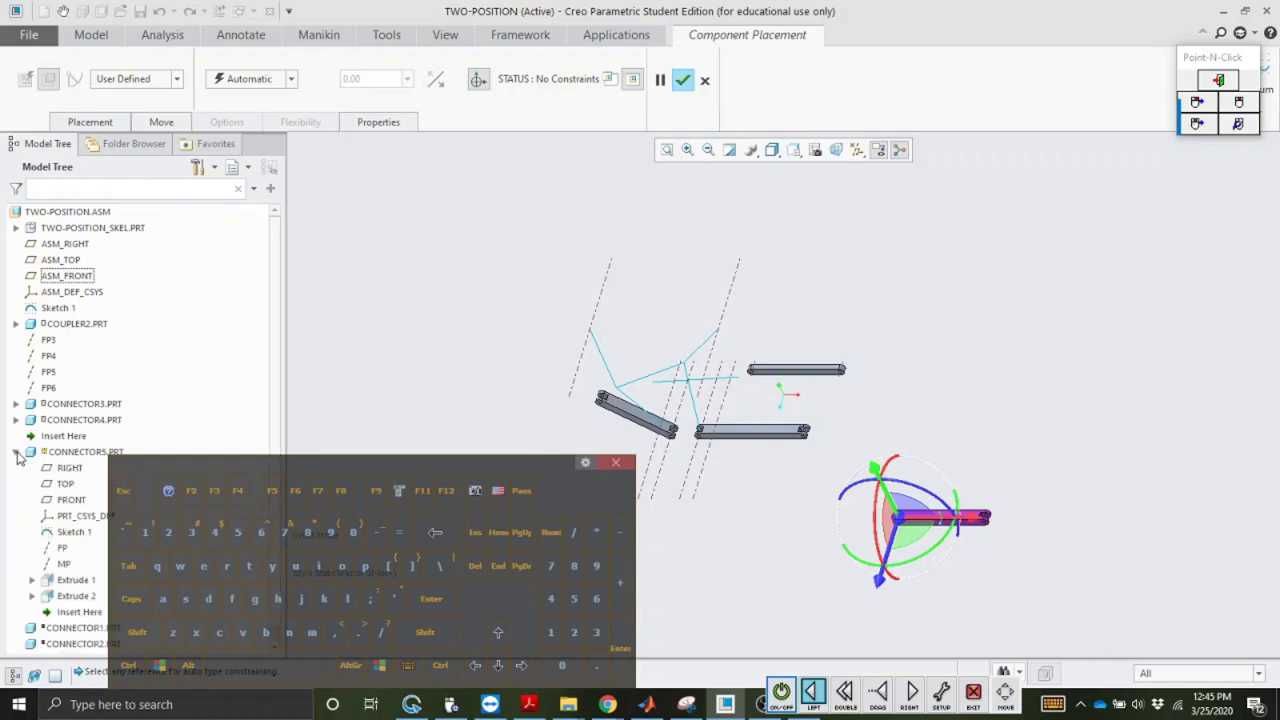
click(62, 548)
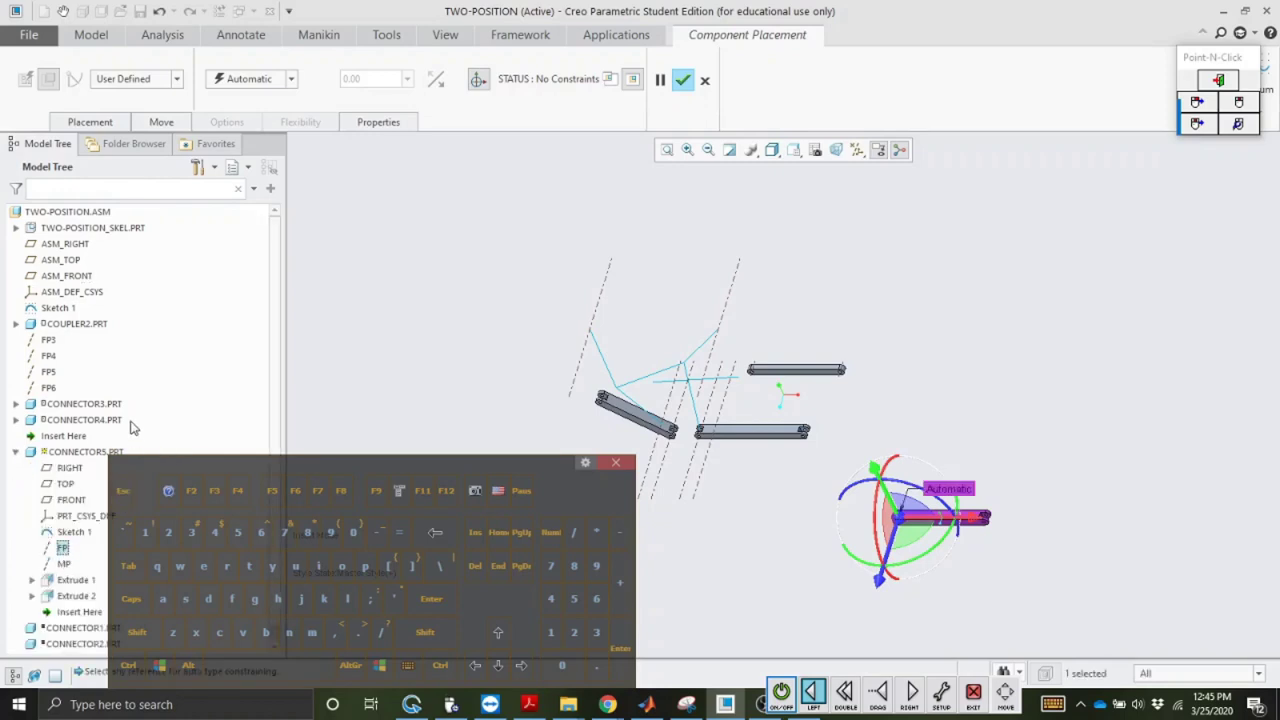
click(55, 375)
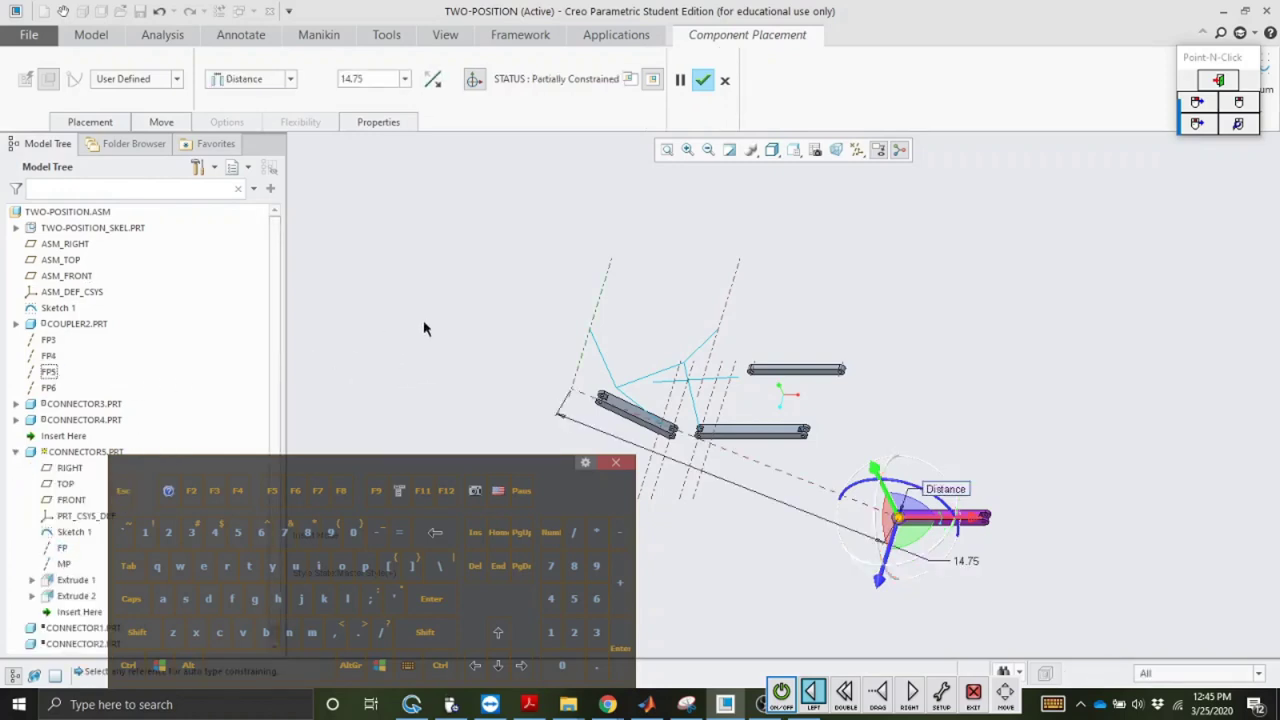
click(214, 84)
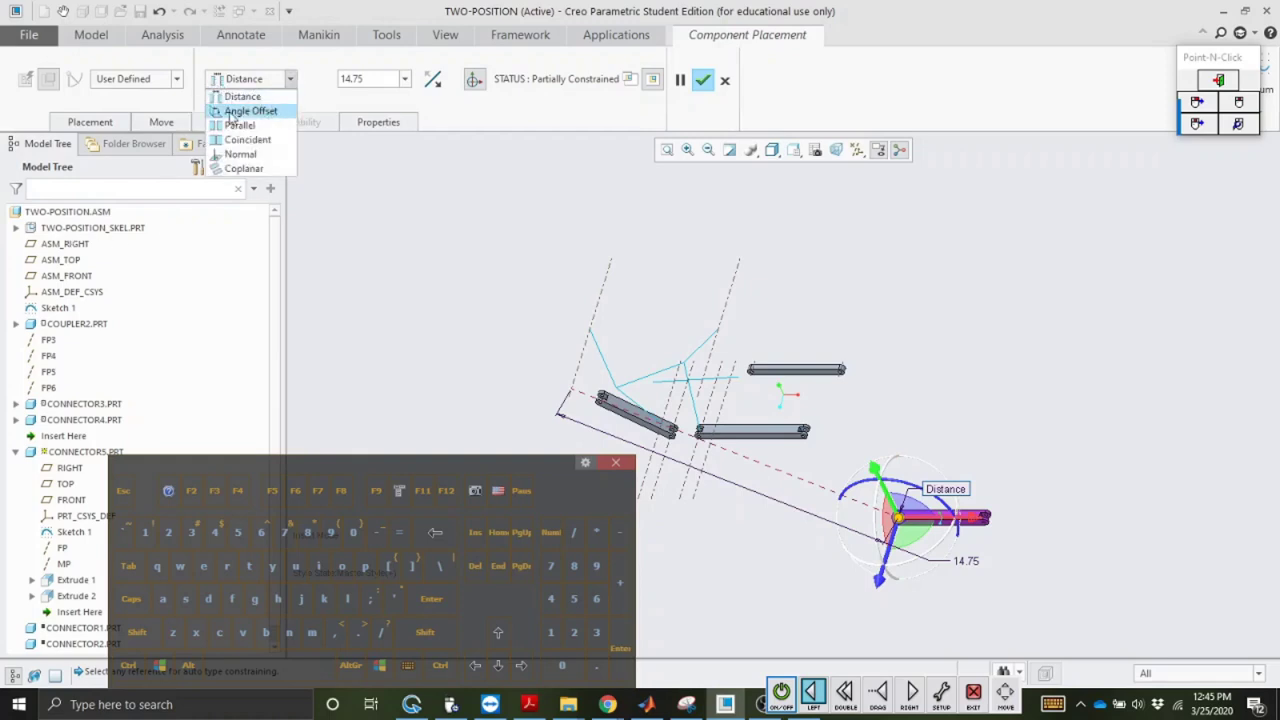
click(240, 143)
Step: Make connector5's placement a Pin connection and mate its FRONT plane to ASM_FRONT
click(178, 86)
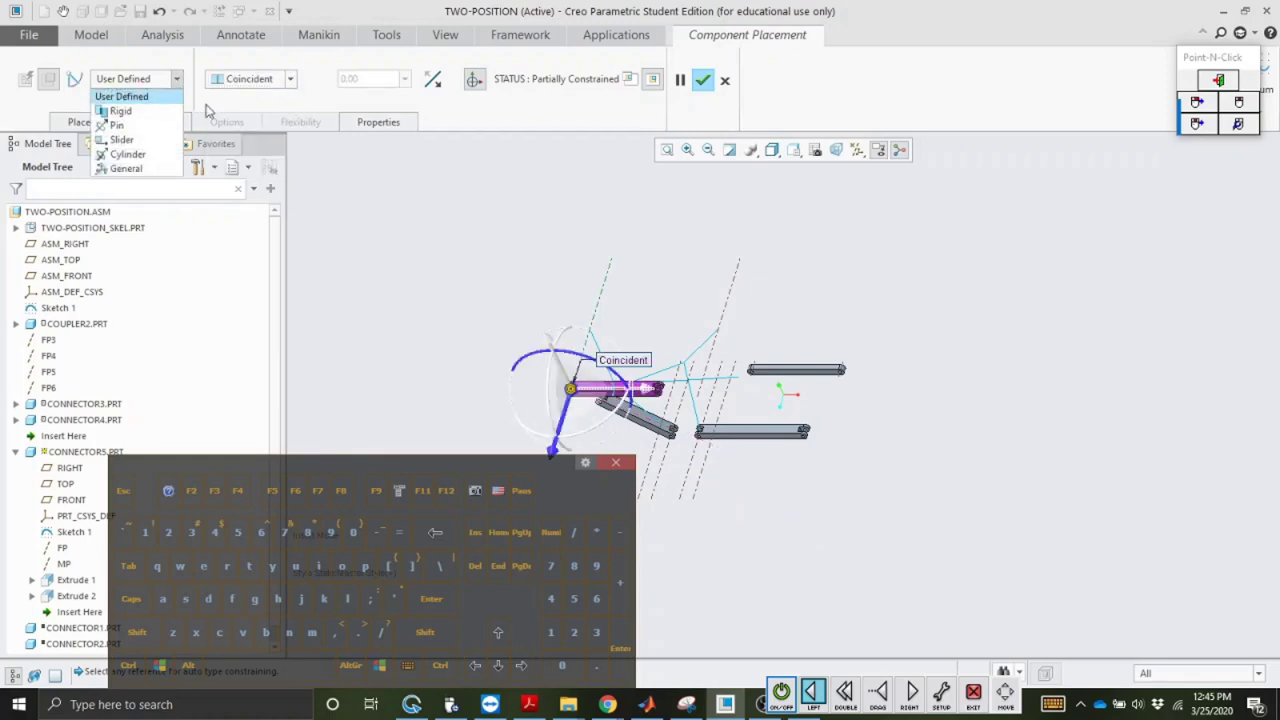
click(115, 122)
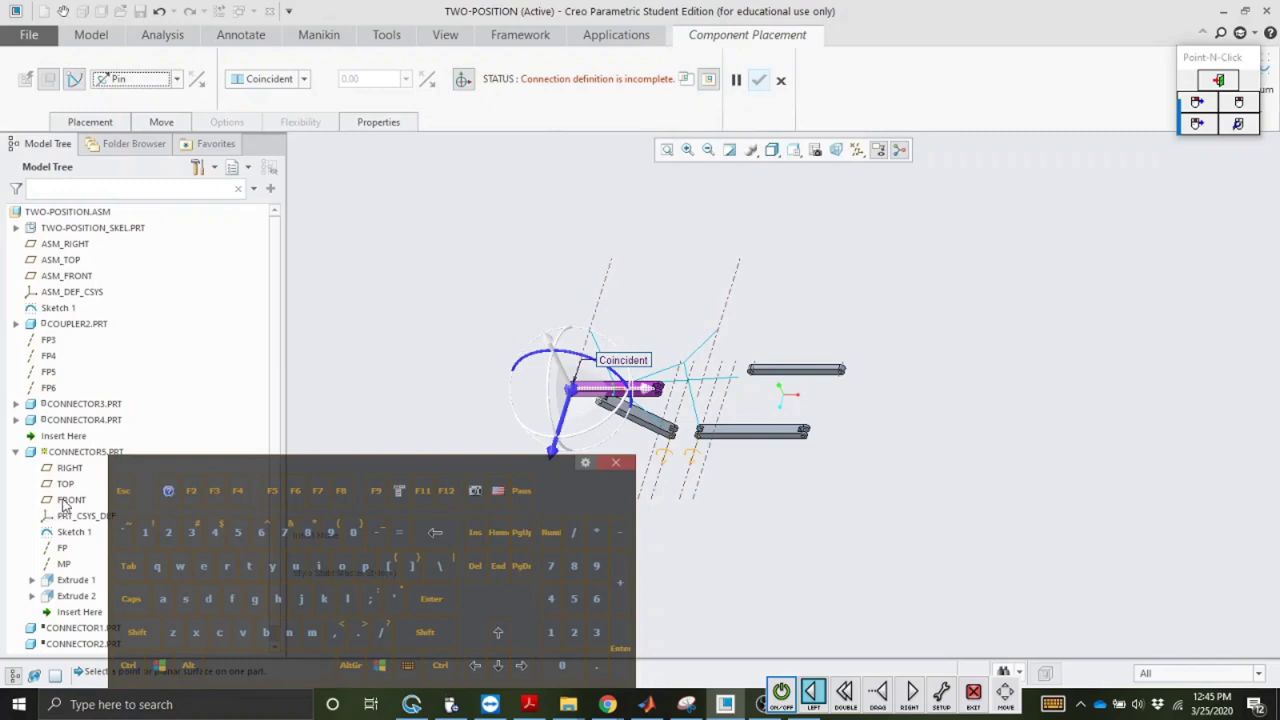
click(64, 500)
click(84, 280)
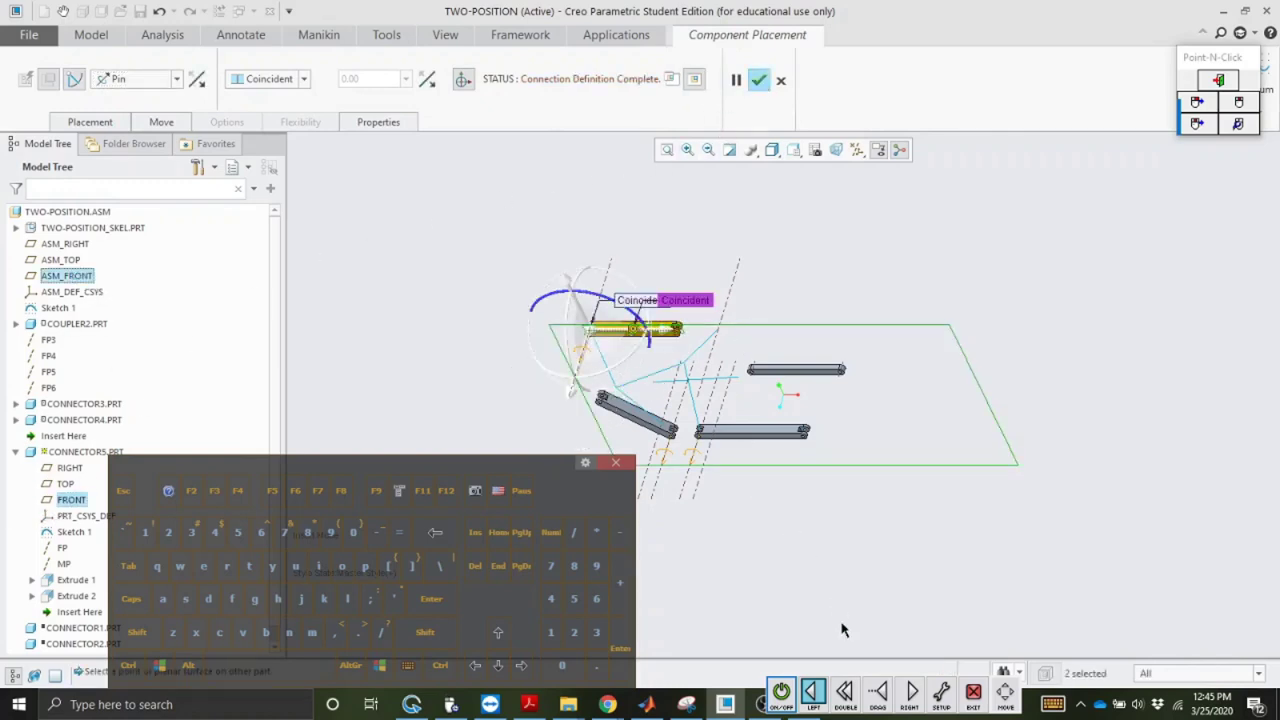
Step: Swing connector5 about its pin so it points down and to the left, and accept the placement
click(878, 692)
click(786, 580)
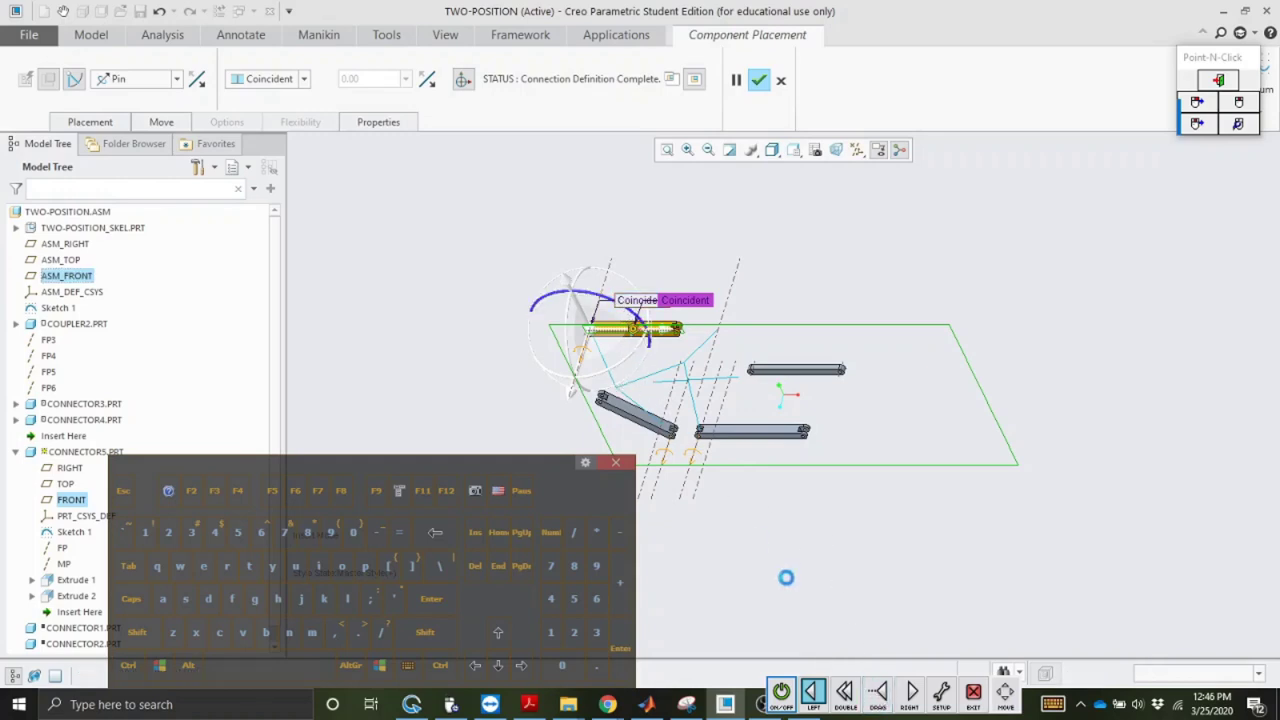
drag(627, 330, 556, 362)
click(759, 80)
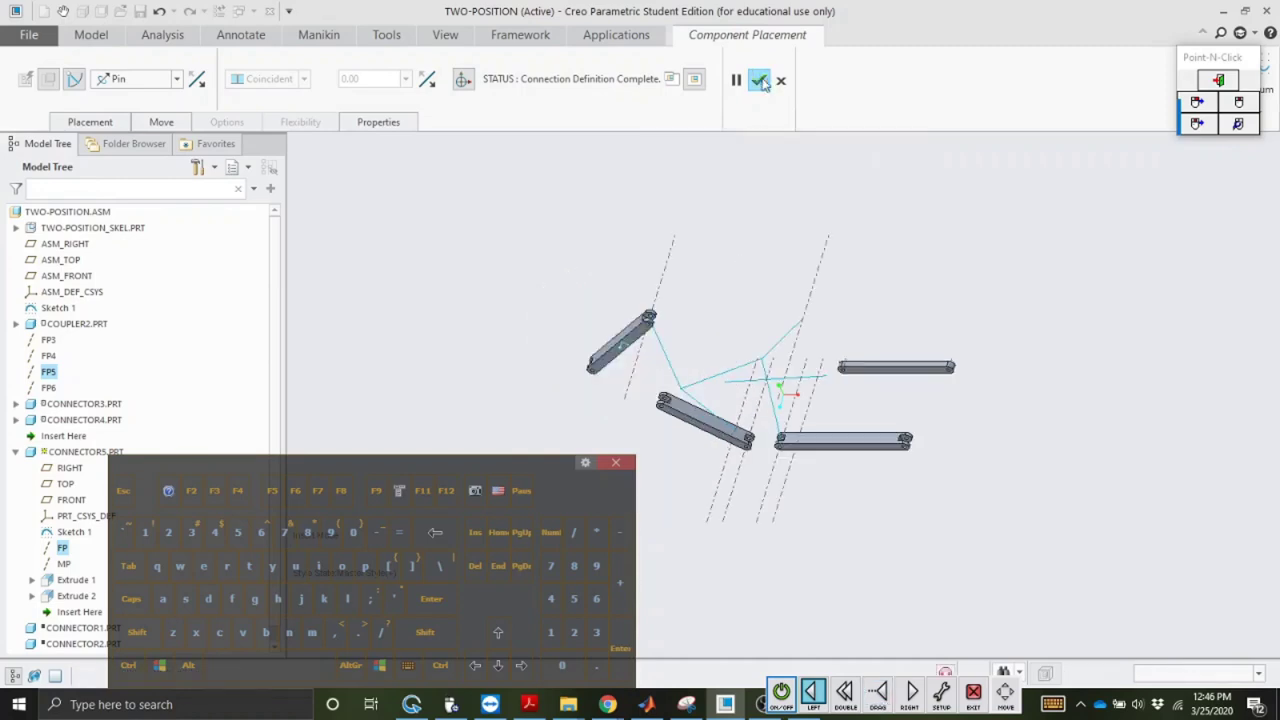
Step: Insert connector6.prt into the assembly and constrain its FP axis Coincident with assembly axis FP6
click(143, 63)
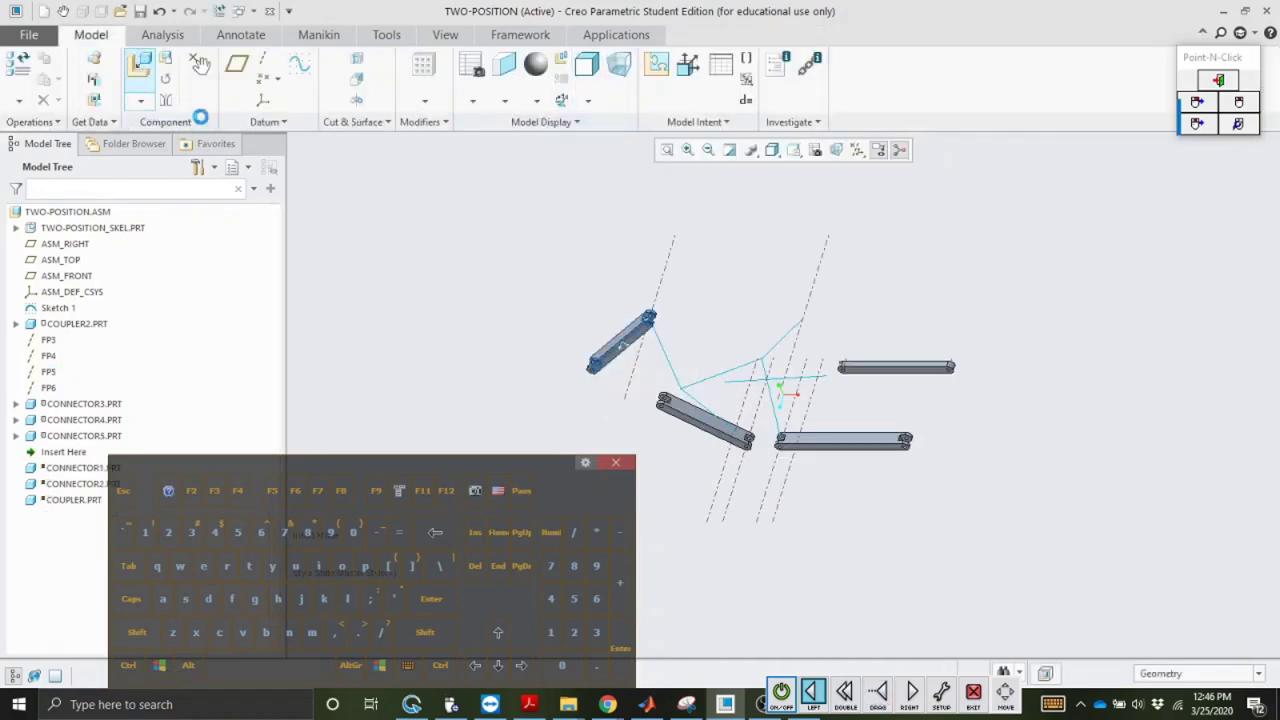
click(533, 330)
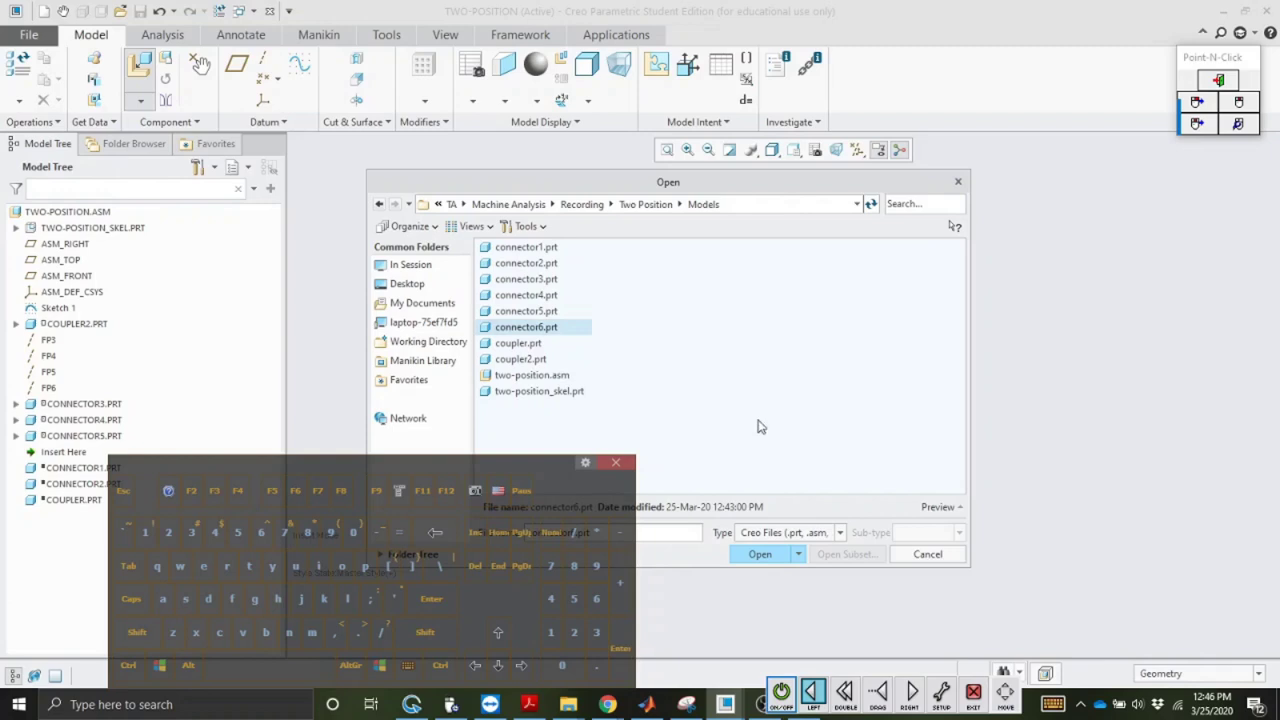
click(762, 553)
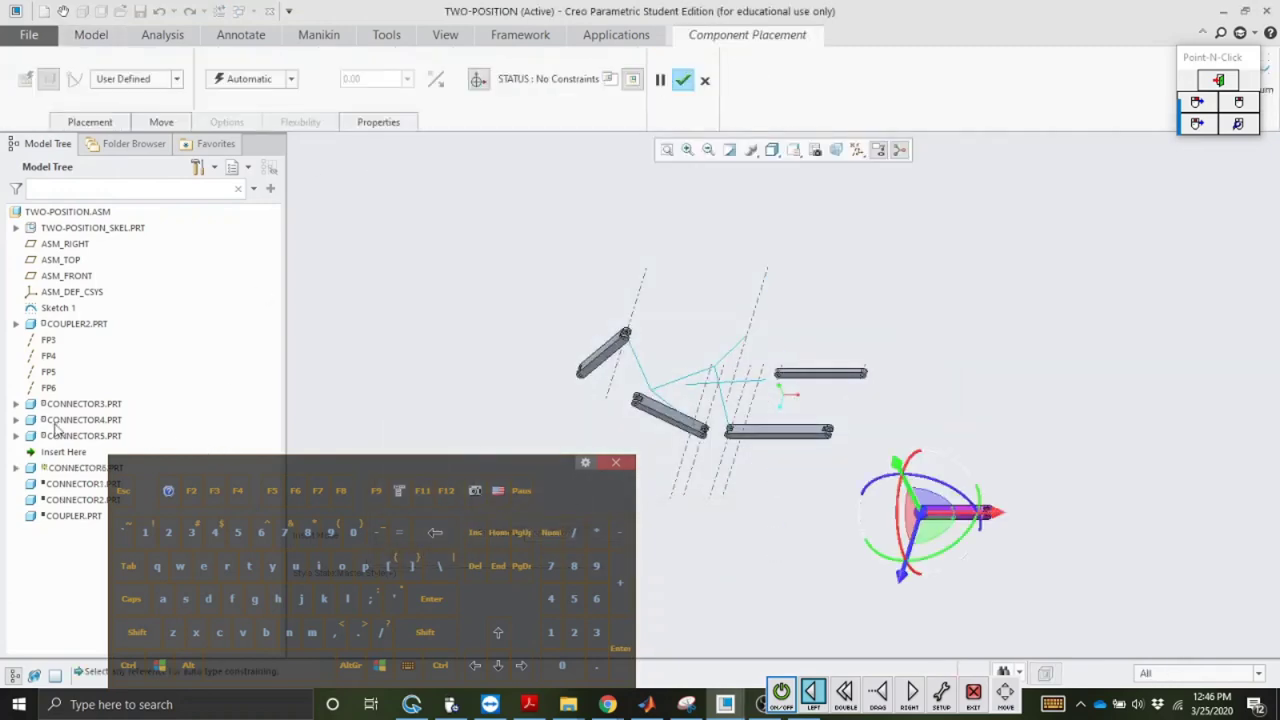
click(16, 468)
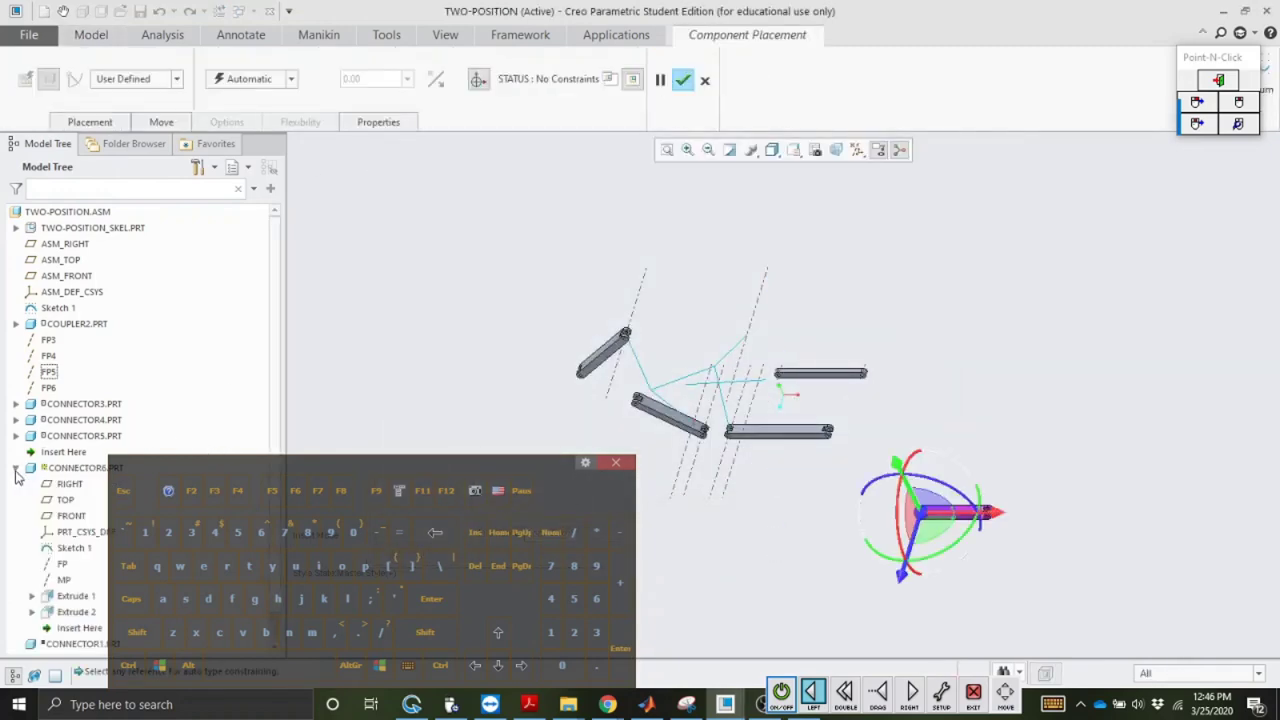
click(63, 565)
click(50, 389)
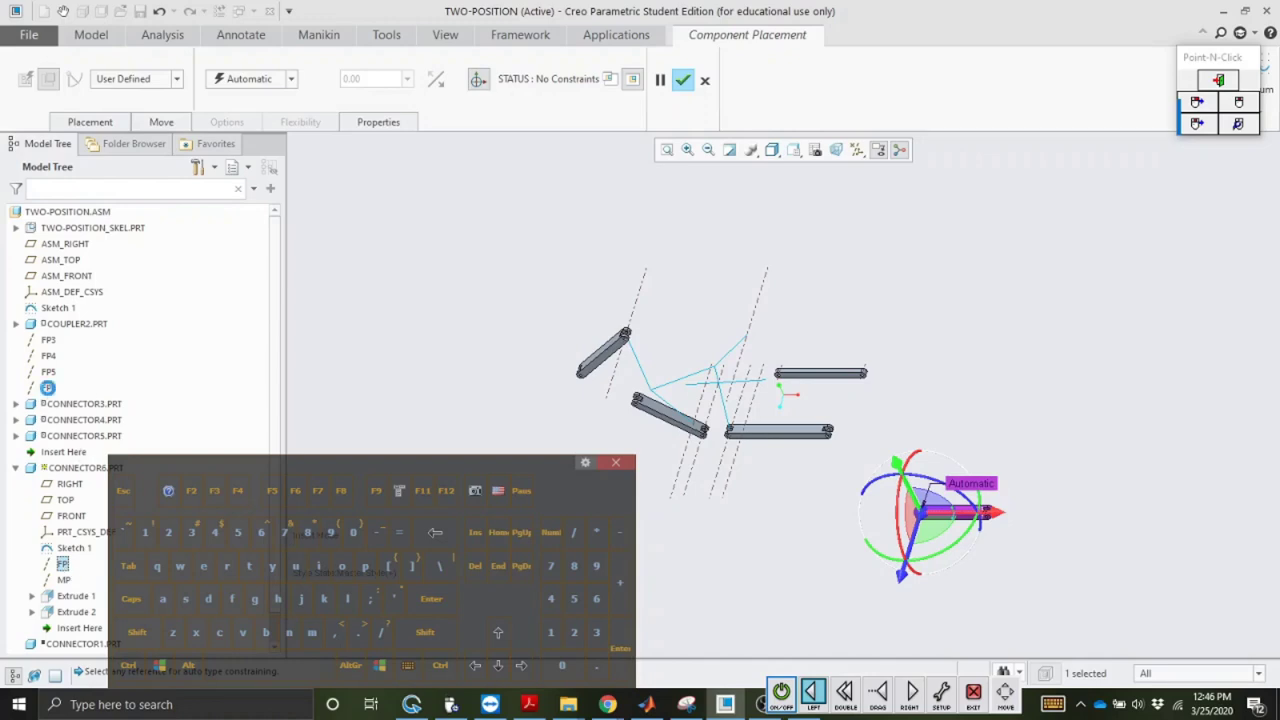
click(266, 82)
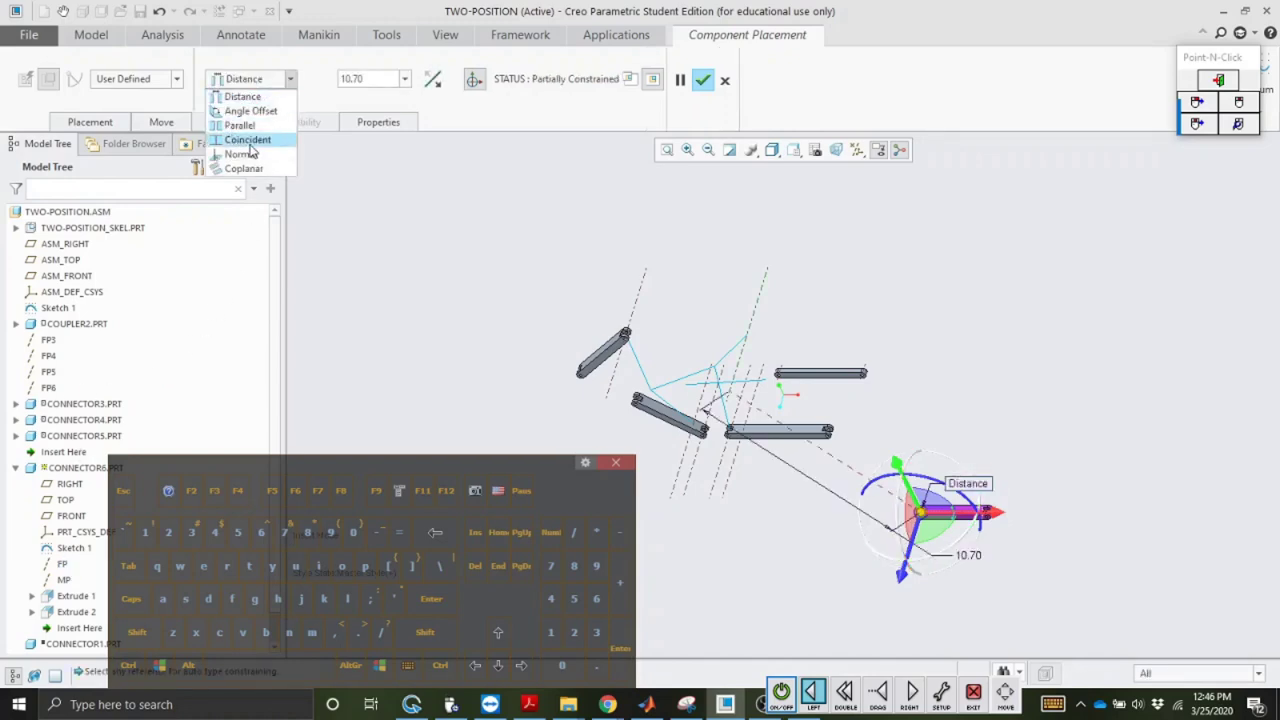
click(245, 140)
Step: Make connector6's placement a Pin connection and mate its FRONT plane to ASM_FRONT
click(177, 80)
click(117, 125)
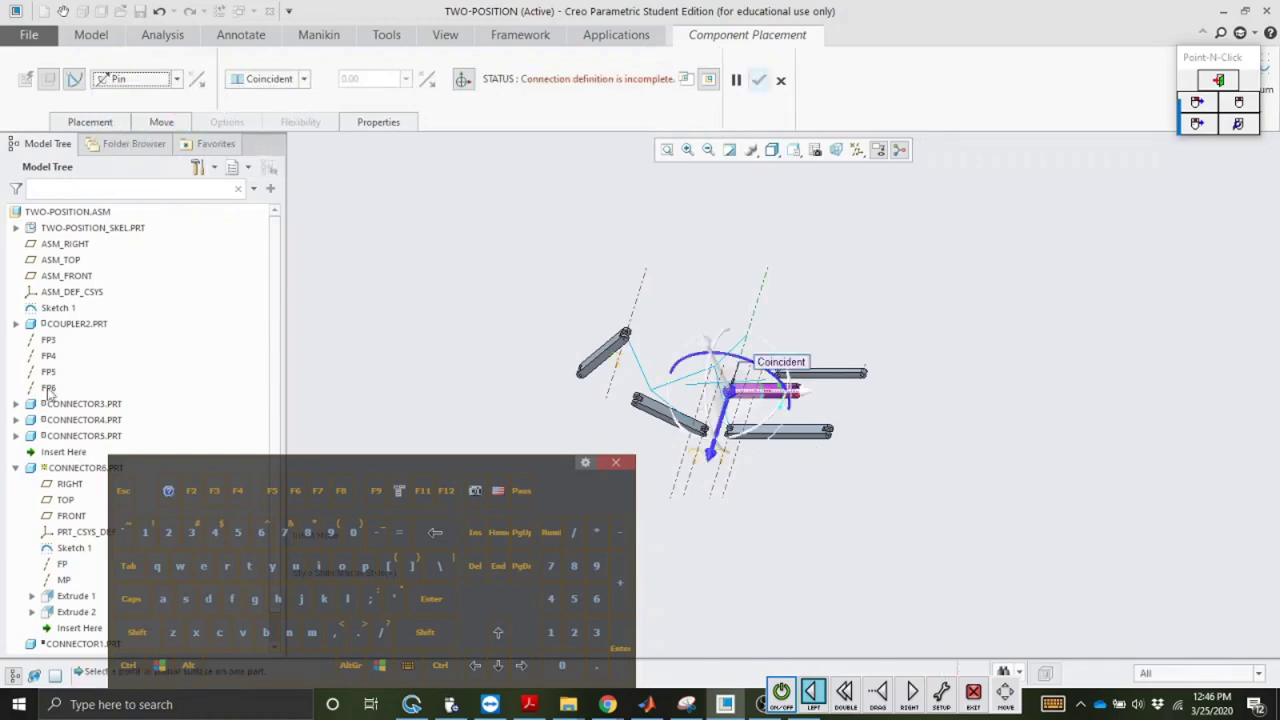
click(60, 516)
click(78, 276)
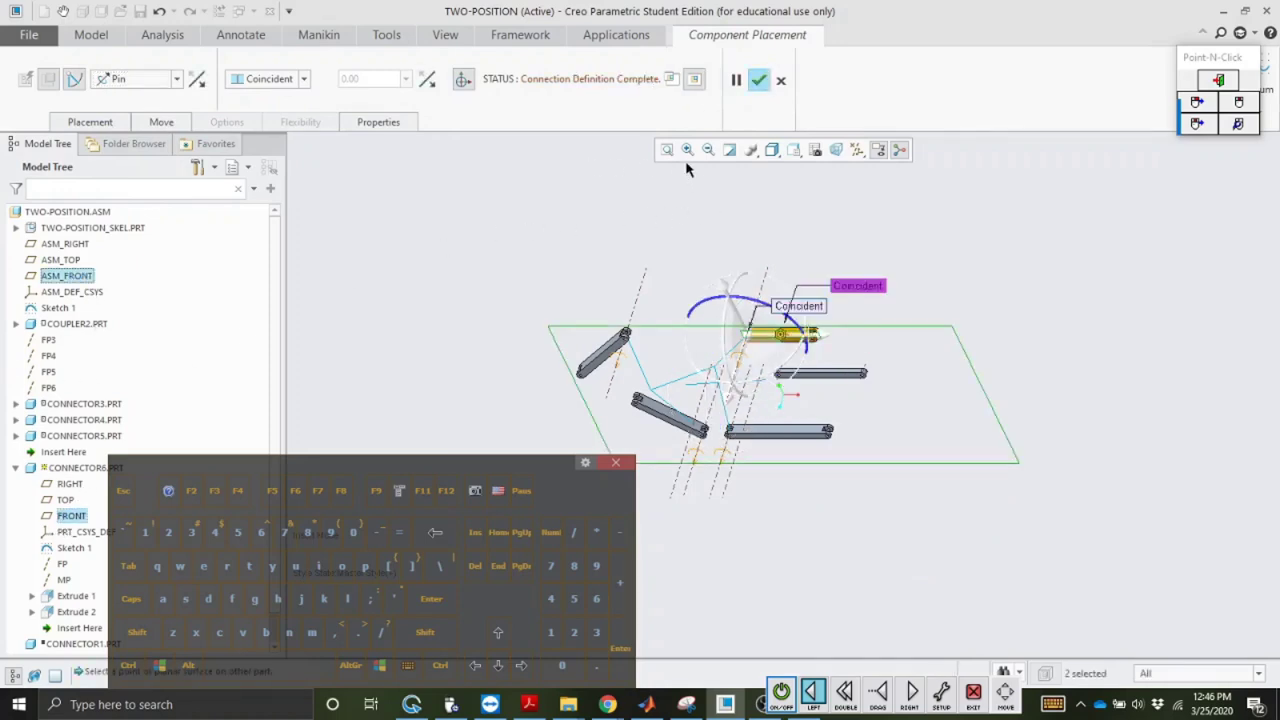
Step: Swing connector6 about its pin so it points down and to the left, and accept the placement
click(878, 690)
click(768, 316)
drag(768, 316, 778, 355)
click(759, 80)
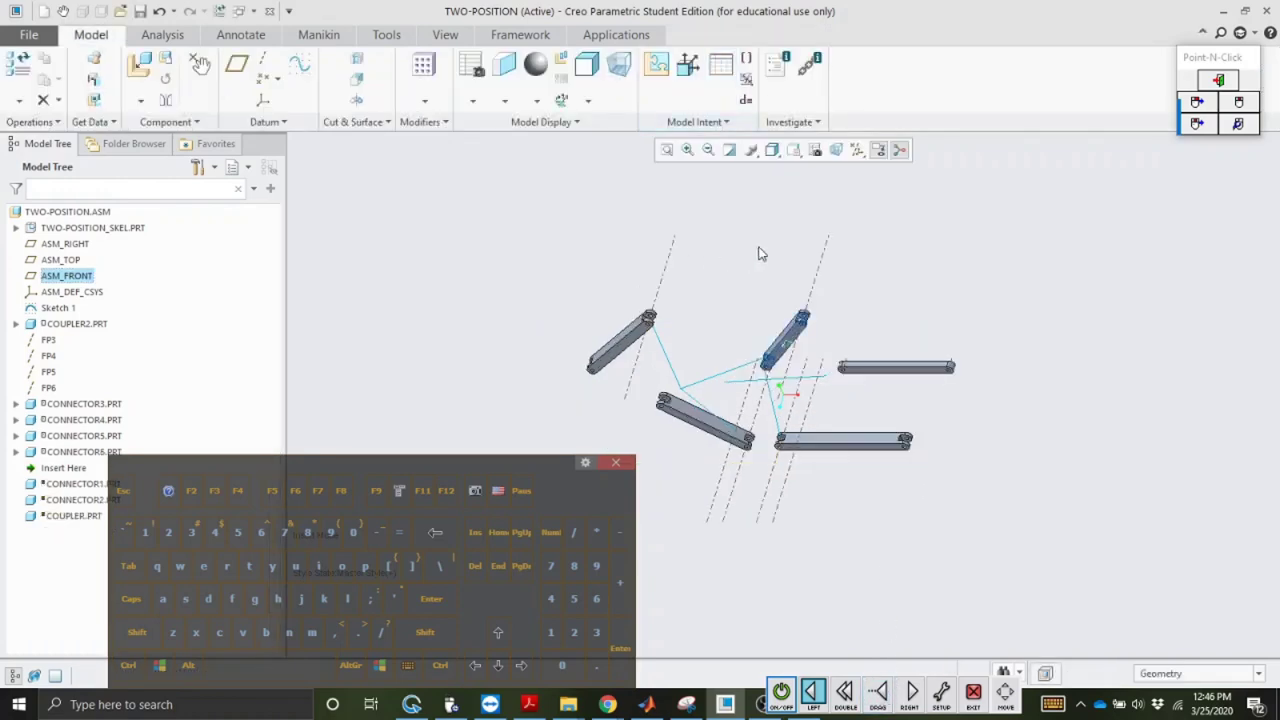
Step: In the FRONT view, turn off the datum axis display and hide Sketch 1 of the assembly
click(795, 152)
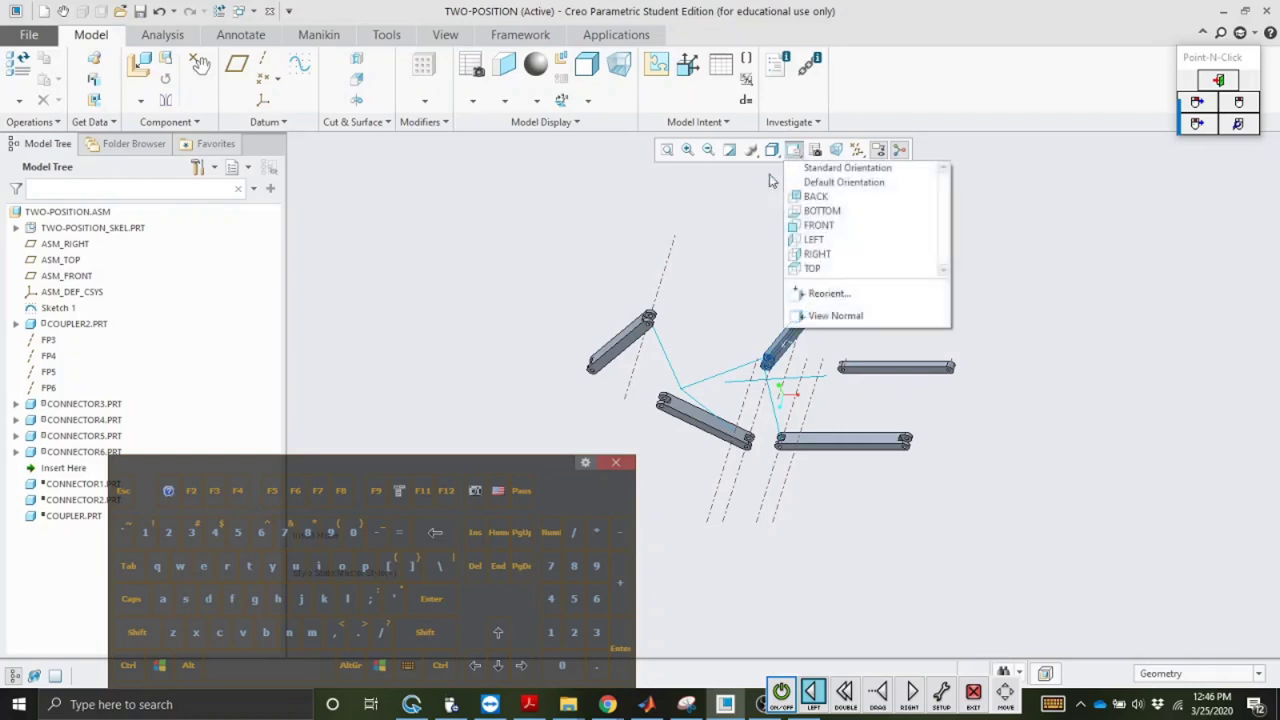
click(833, 228)
click(857, 149)
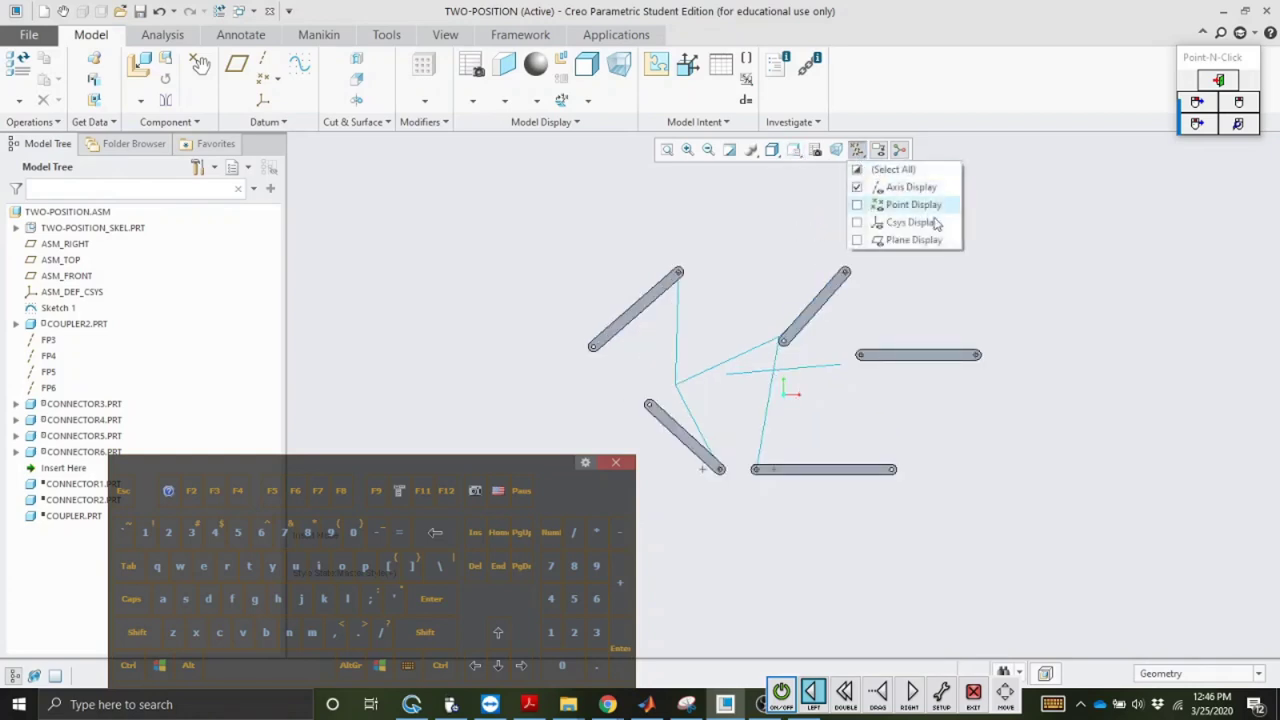
click(909, 241)
click(909, 241)
click(910, 188)
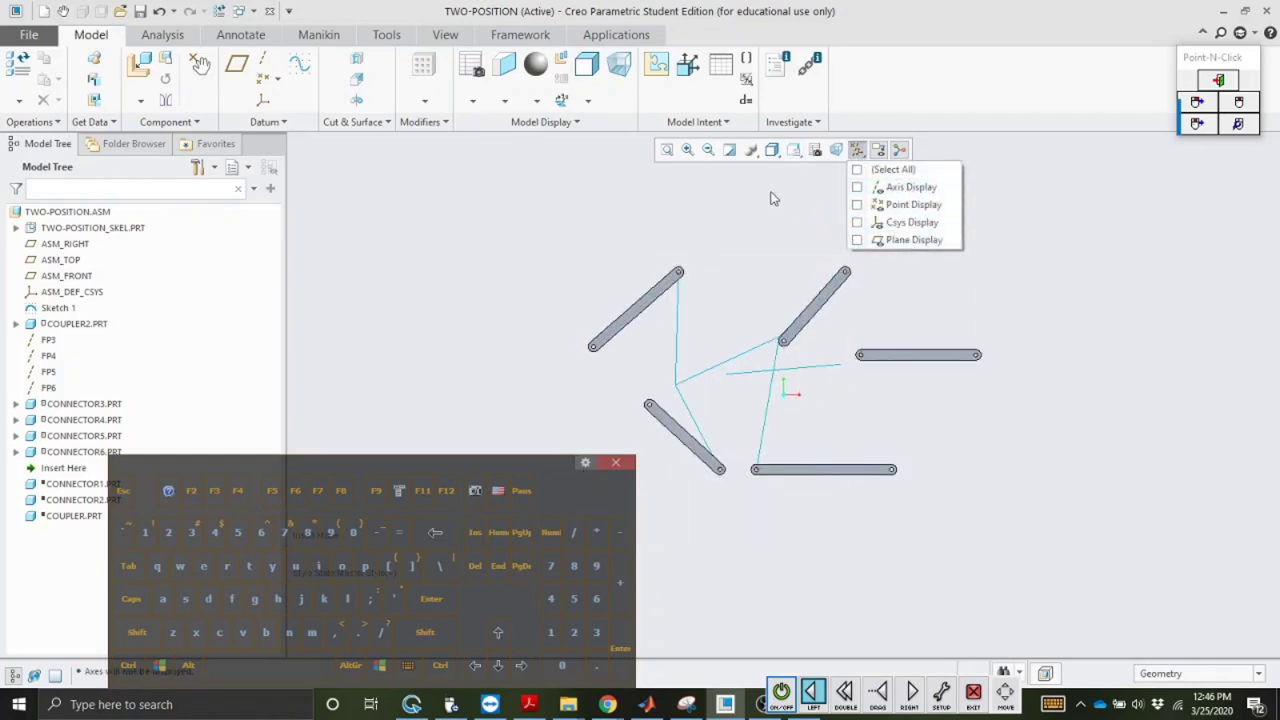
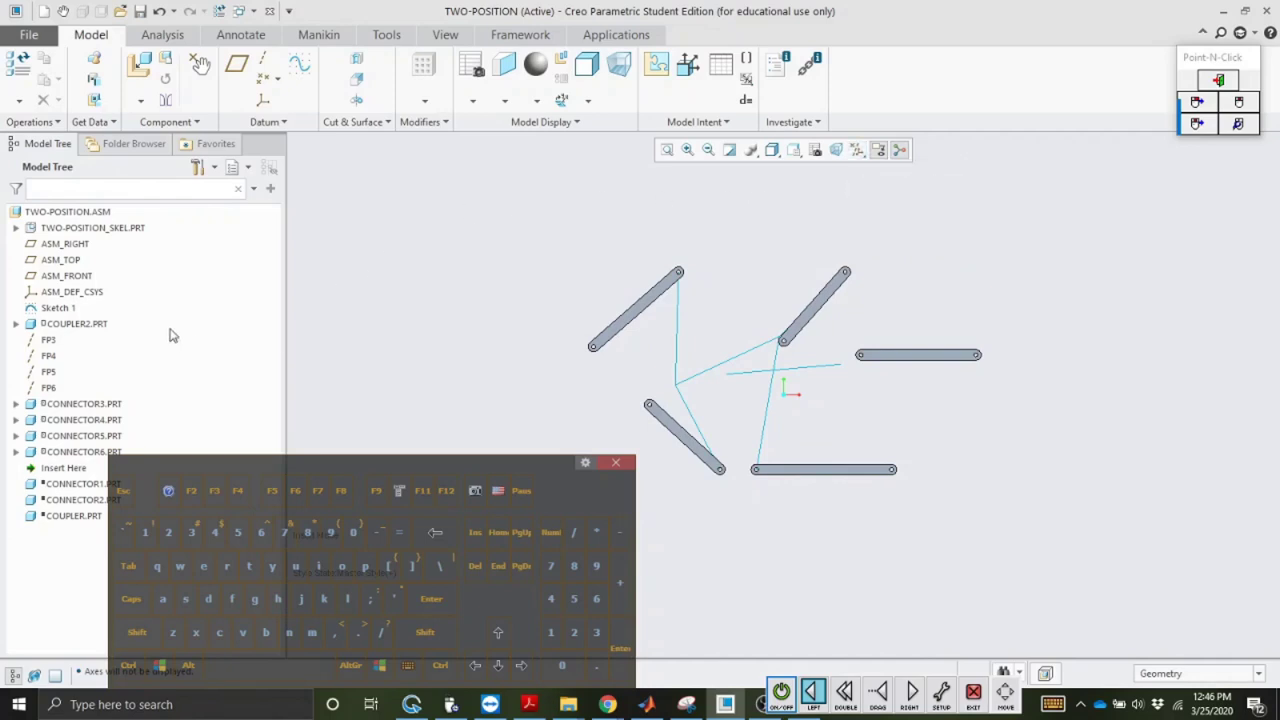
click(55, 308)
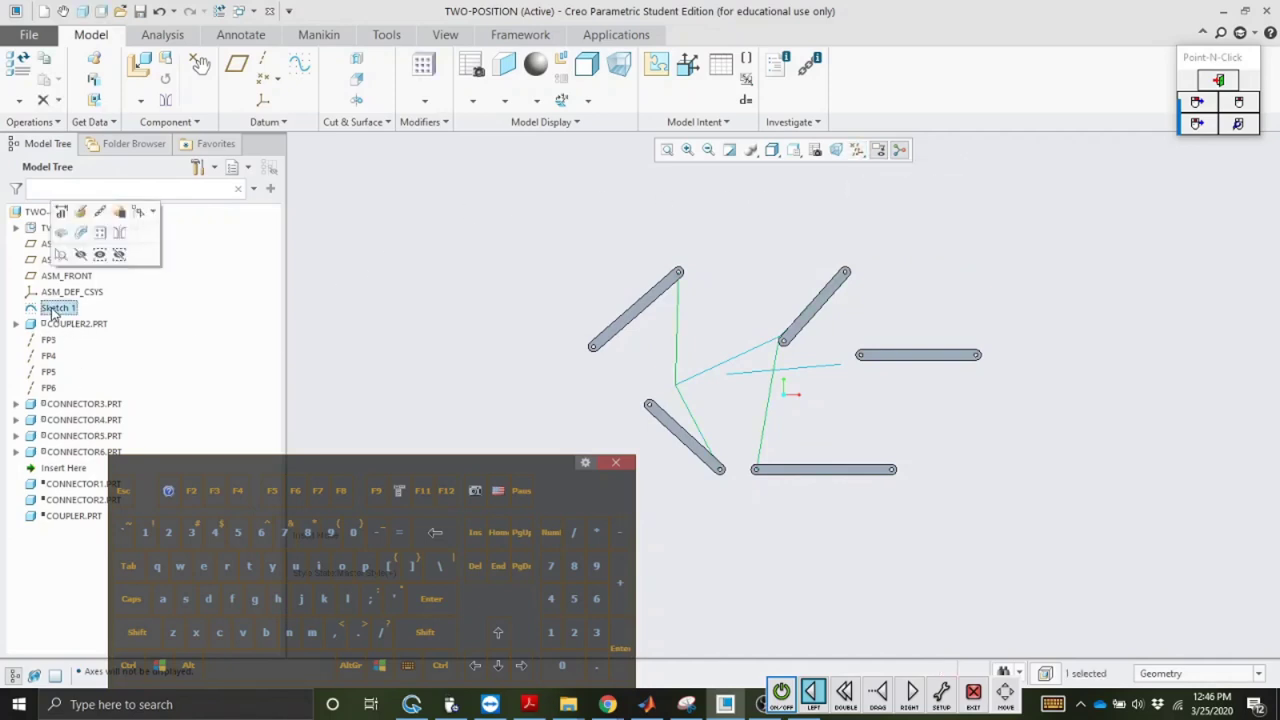
click(80, 254)
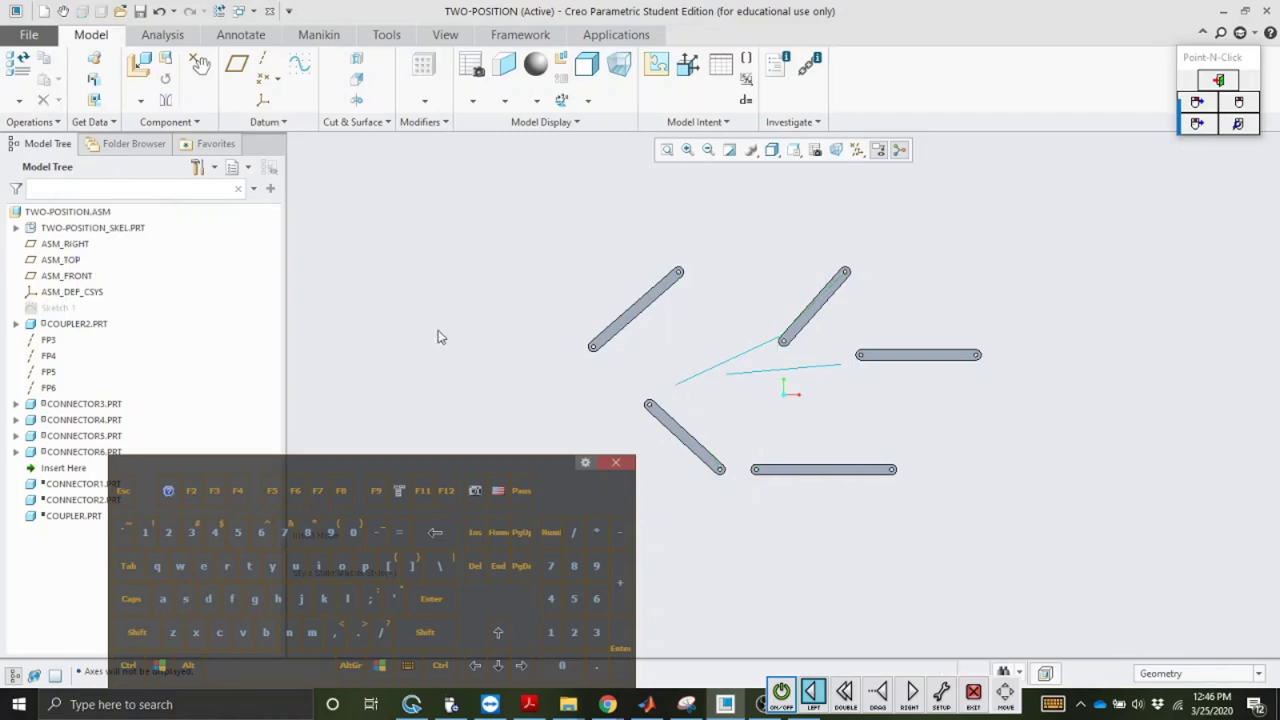
Step: Use Drag Components to swing connector5's free end near the upper skeleton line's left end and connector6's free end toward the lower line
click(688, 150)
drag(582, 205, 666, 378)
click(829, 547)
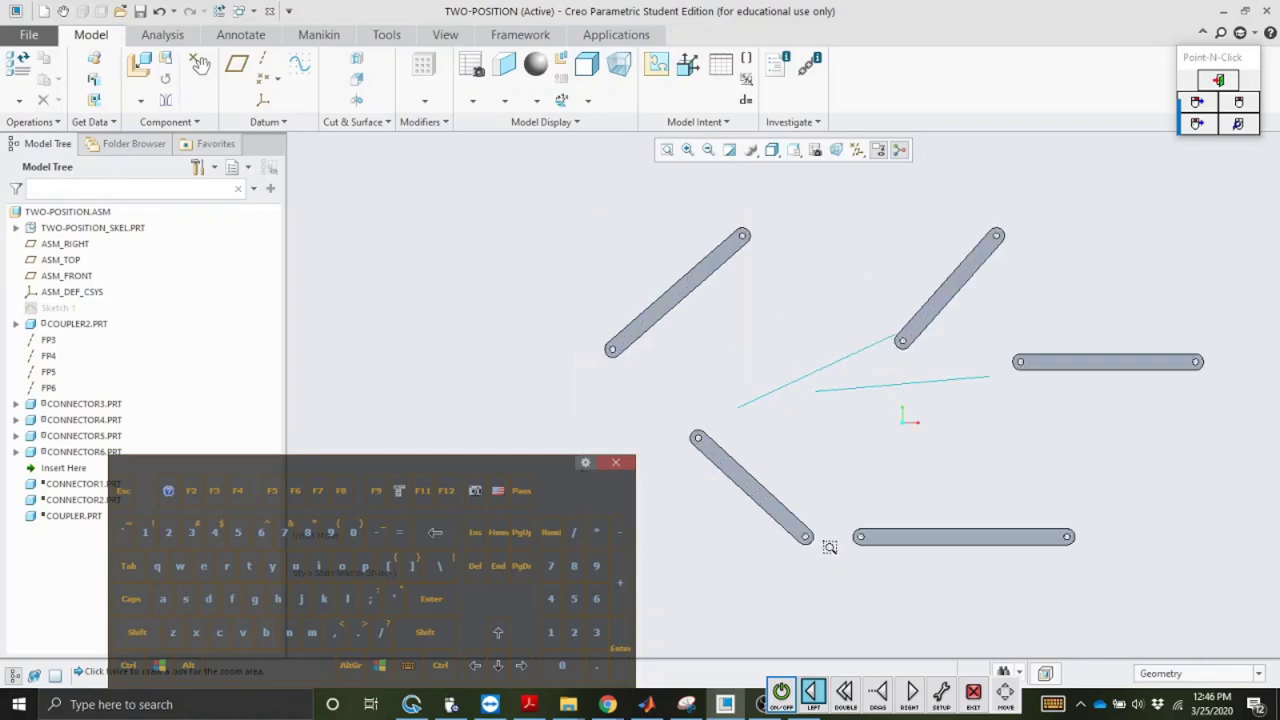
click(200, 63)
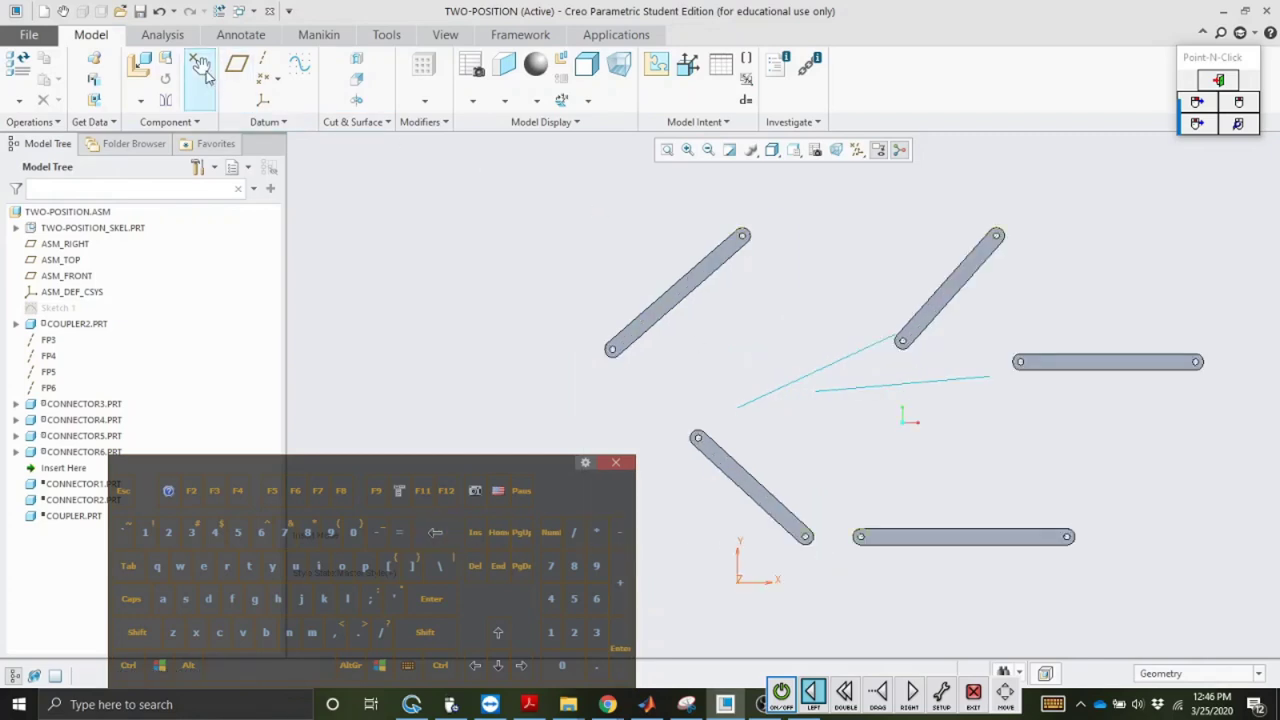
click(613, 348)
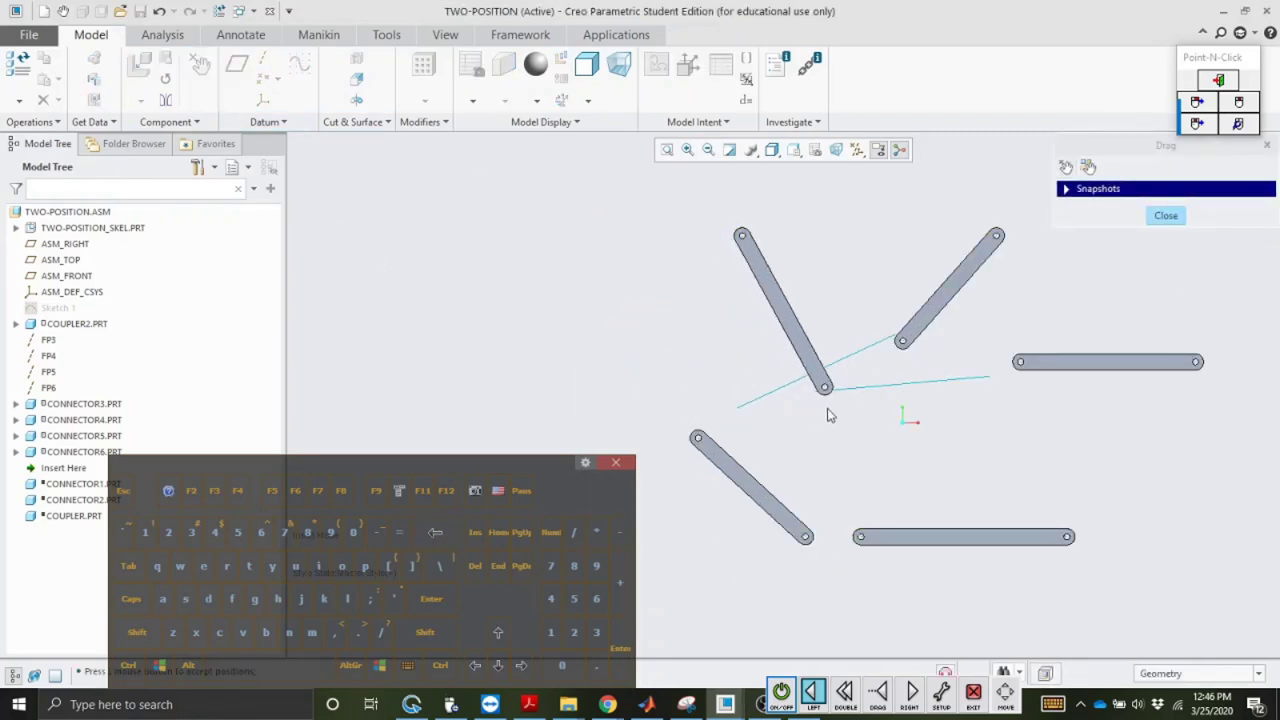
click(675, 405)
click(898, 338)
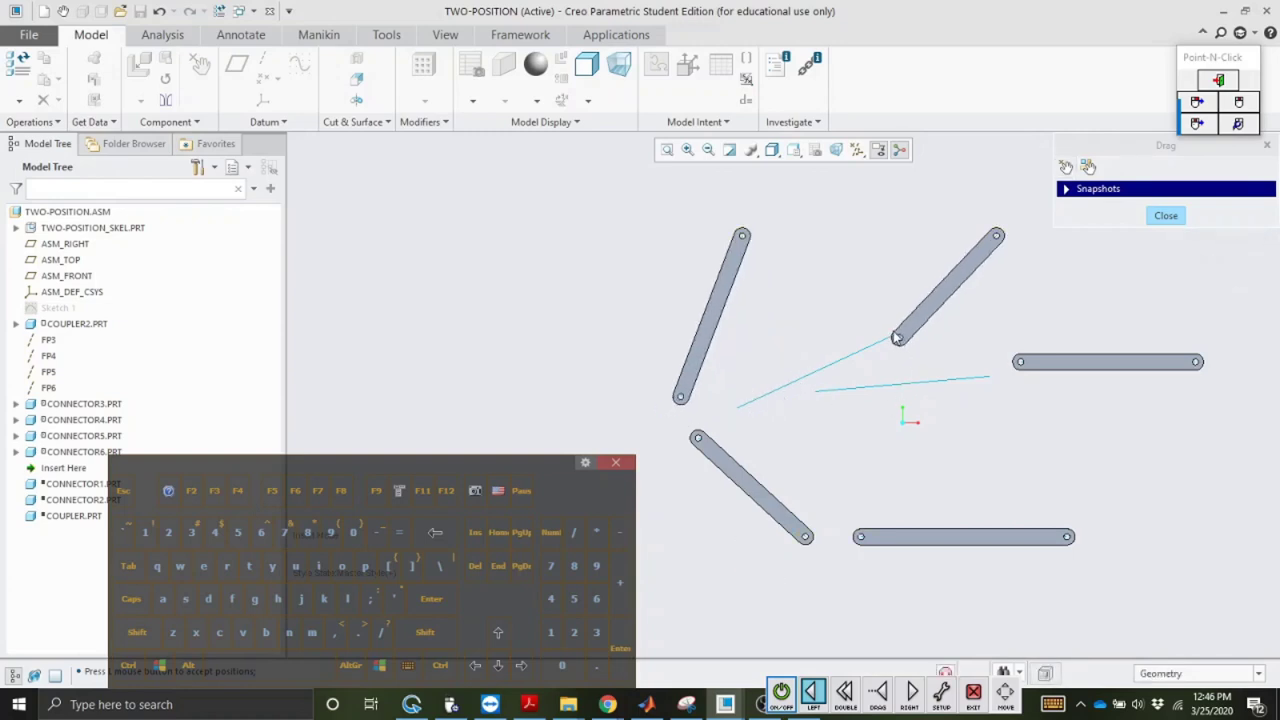
click(914, 370)
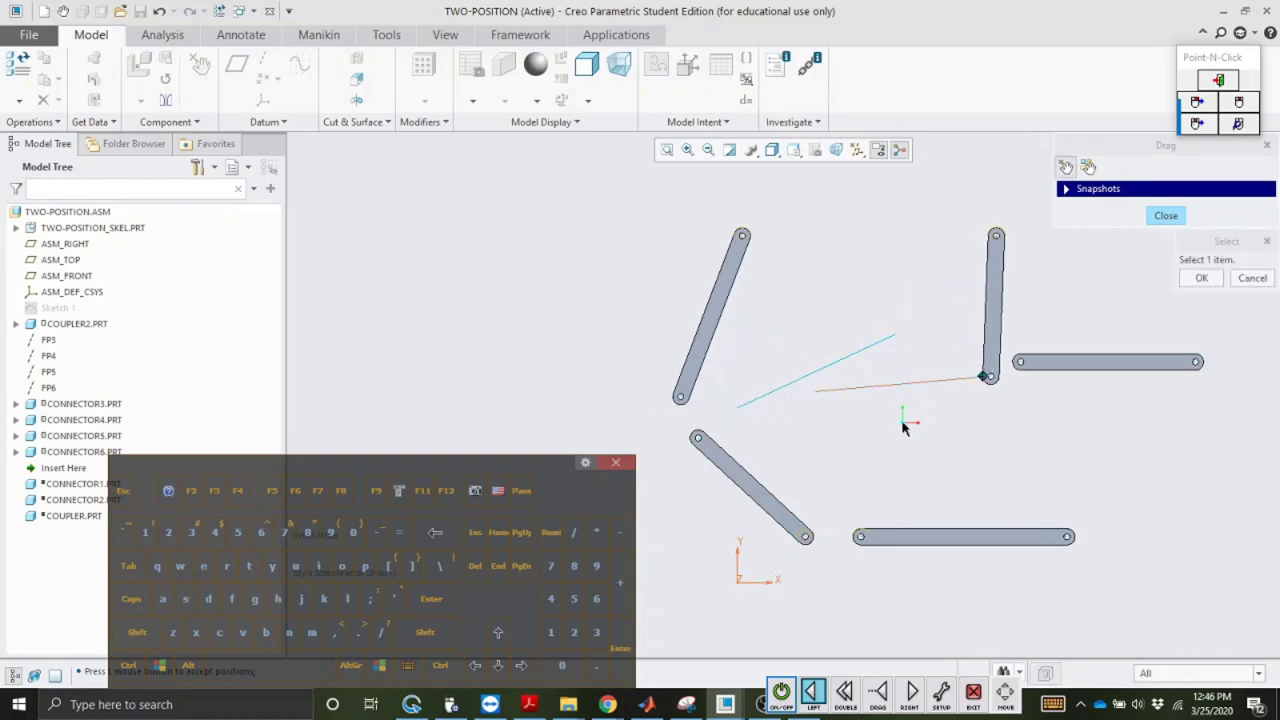
Step: Swing connector3 and connector6 toward the ends of the upper skeleton line and connector4 toward the lower line's right end, and finish dragging
click(702, 442)
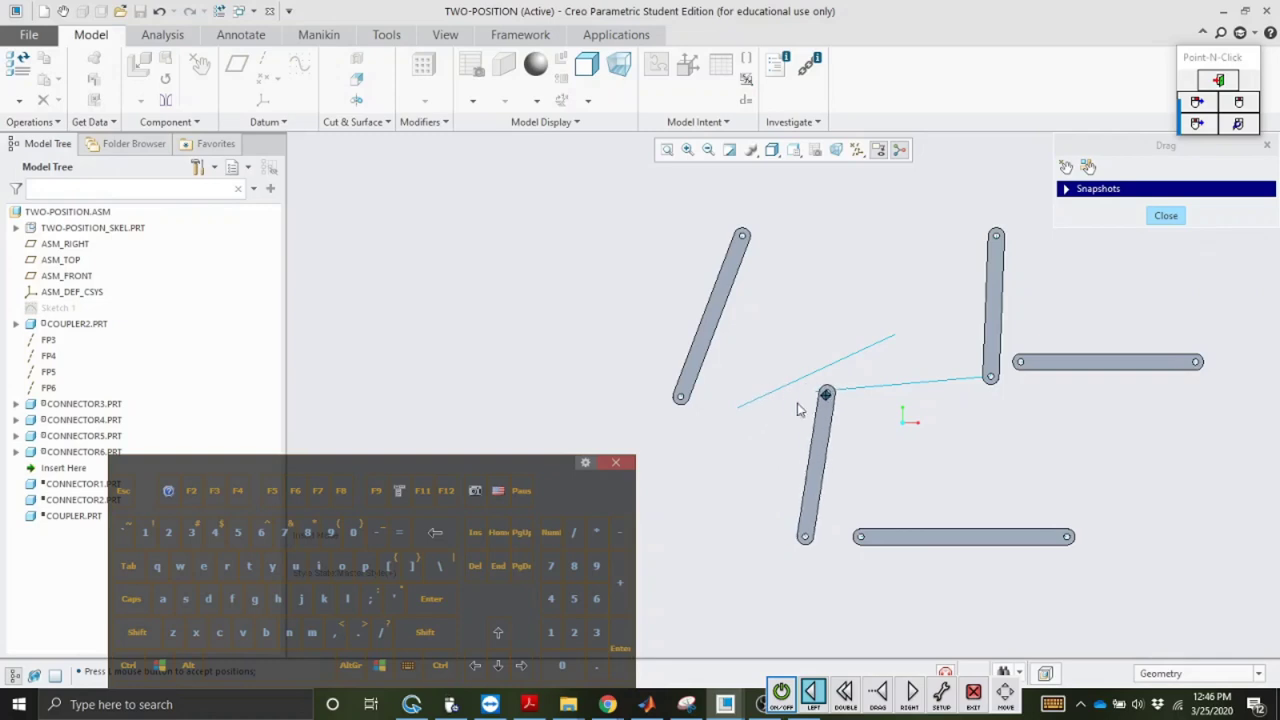
click(712, 427)
click(995, 378)
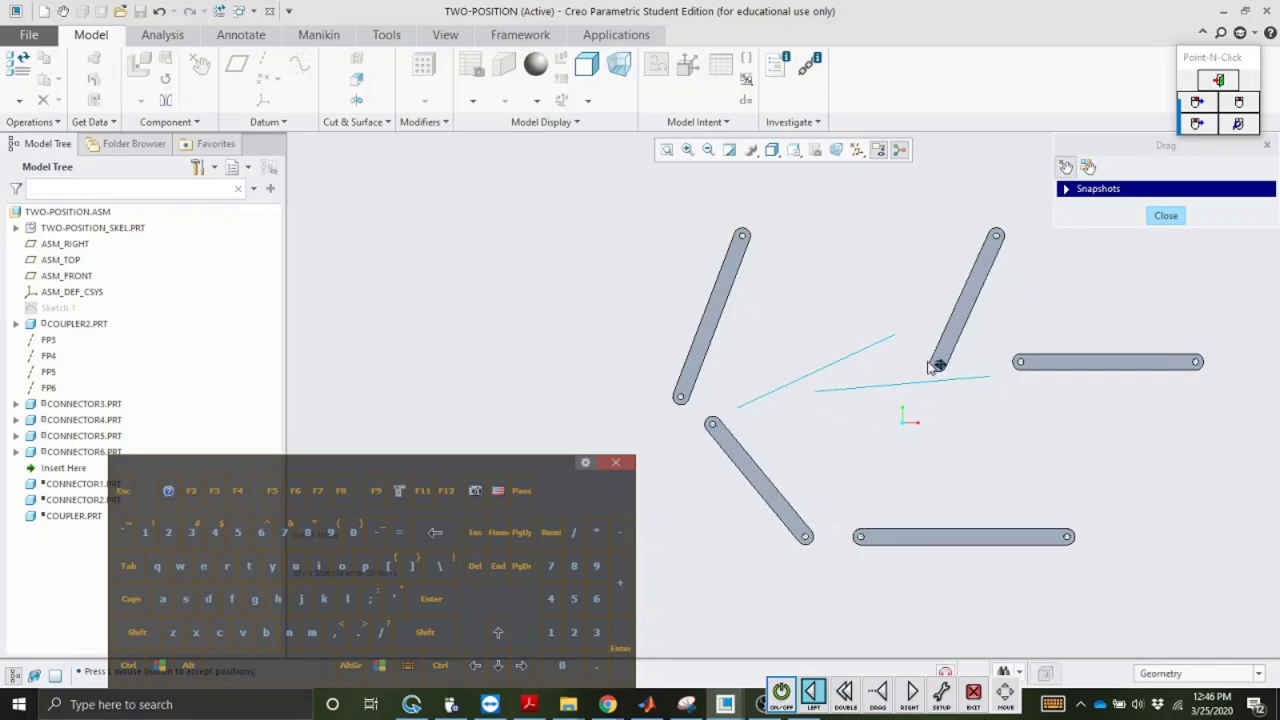
click(911, 348)
click(1058, 540)
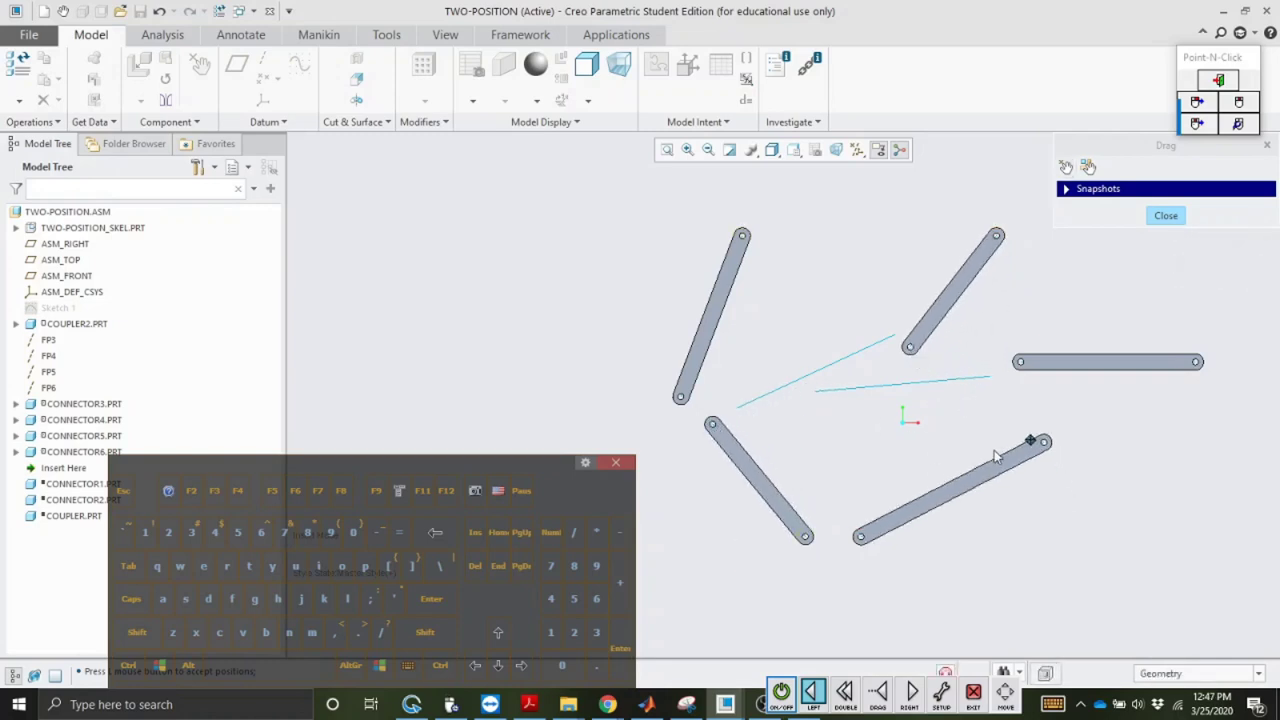
click(990, 390)
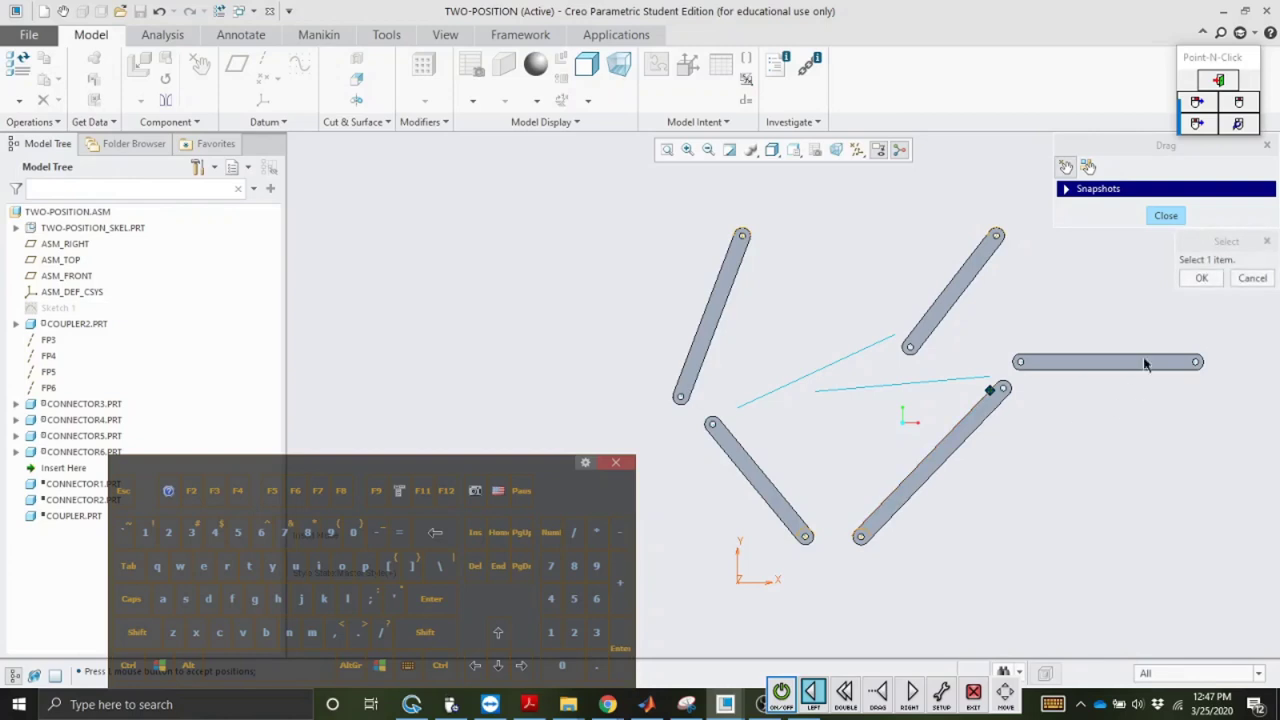
click(1166, 215)
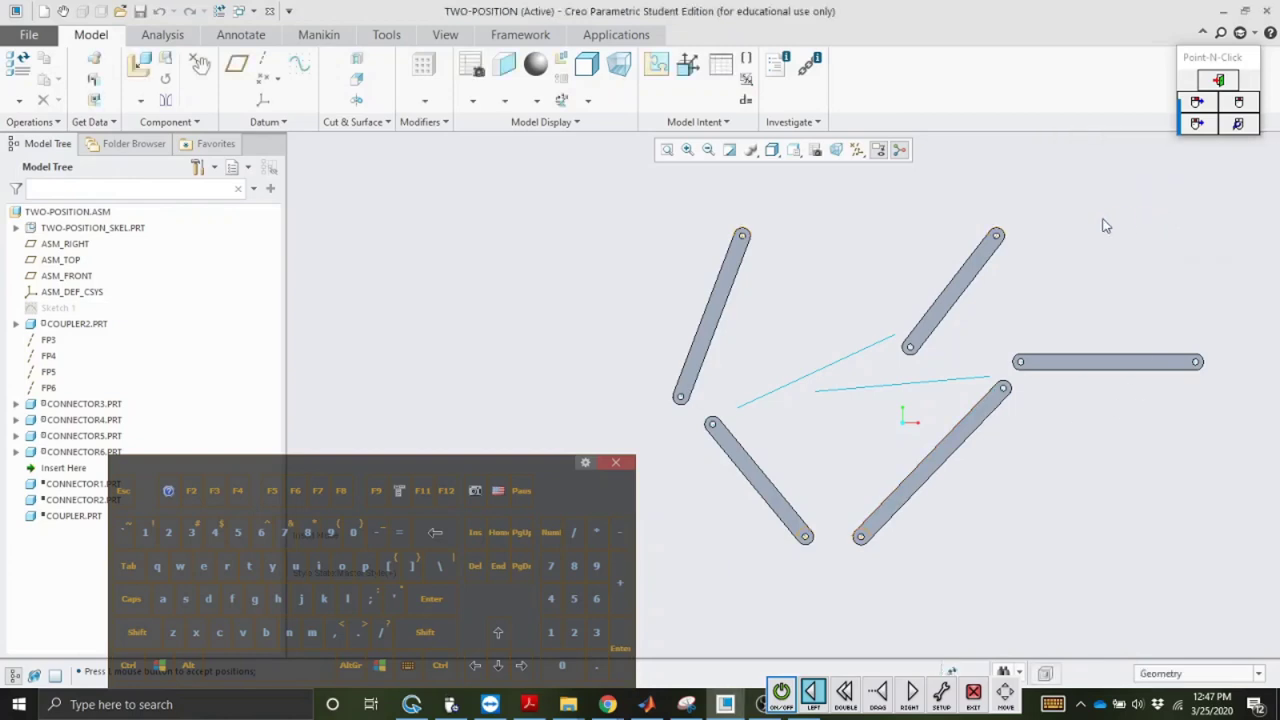
Step: Return to the 3D view and reorder COUPLER2.PRT to follow CONNECTOR6.PRT in the model tree
click(793, 150)
click(815, 178)
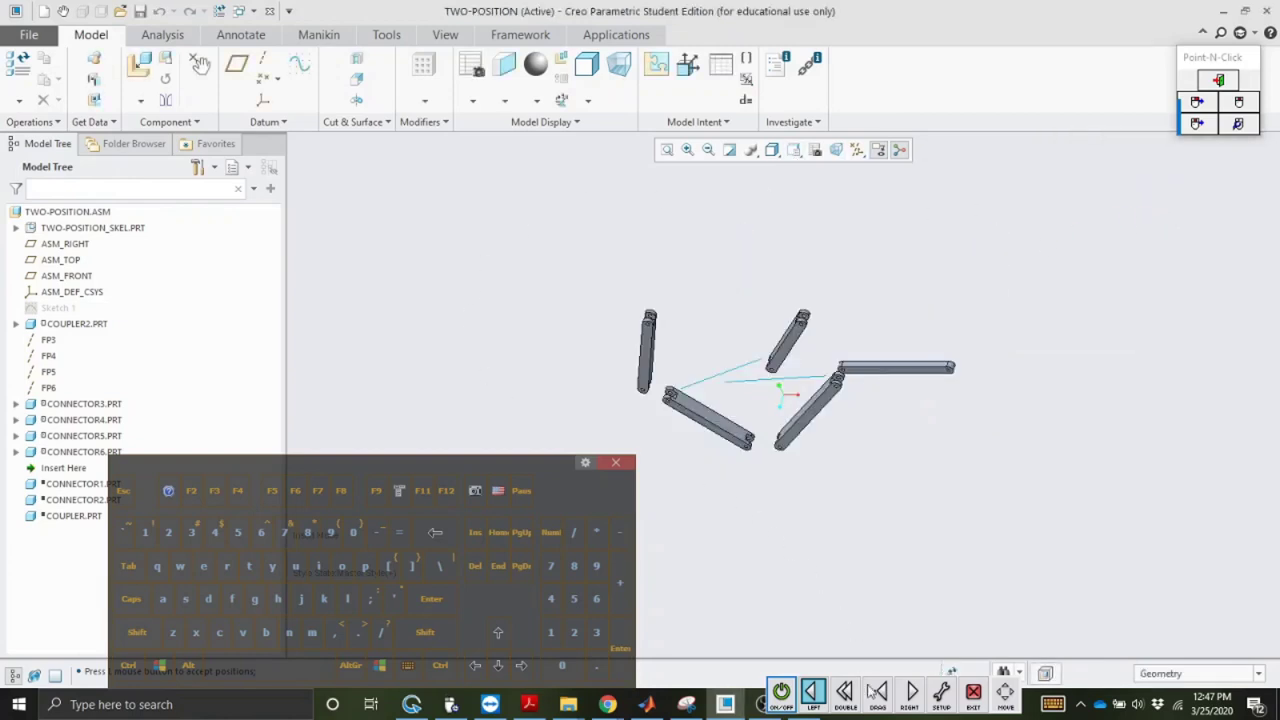
click(78, 326)
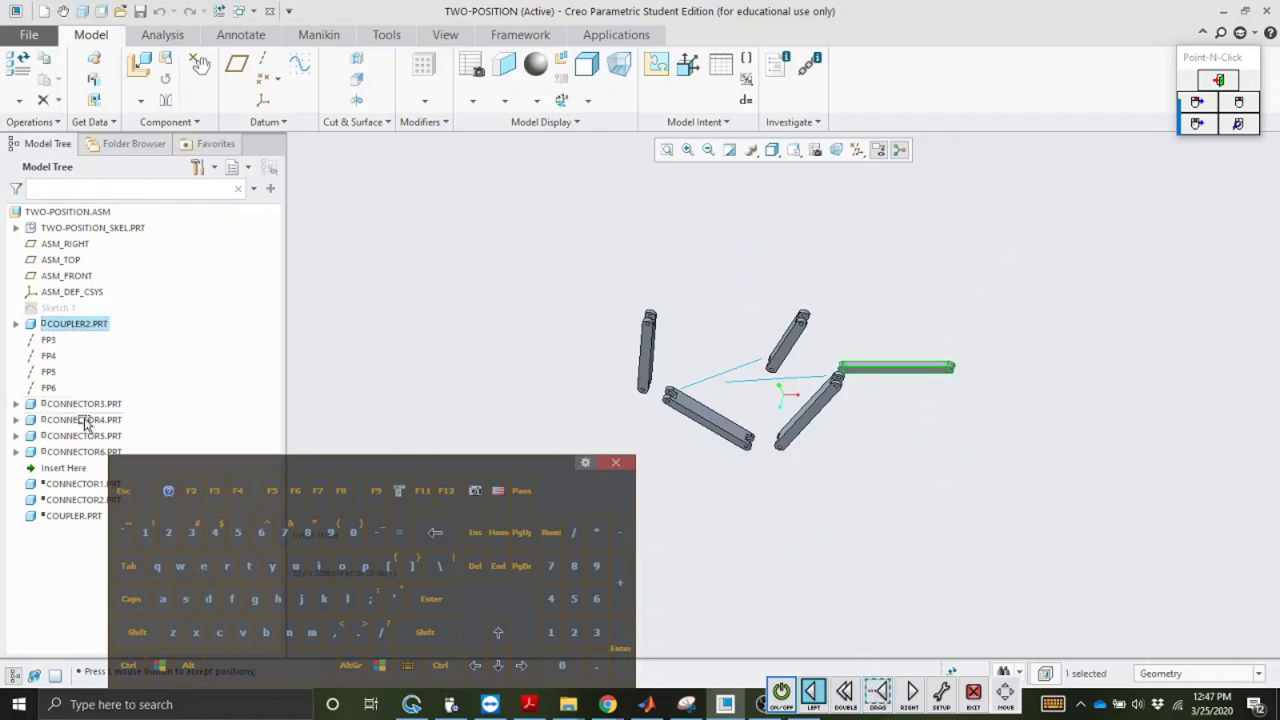
drag(85, 425, 88, 455)
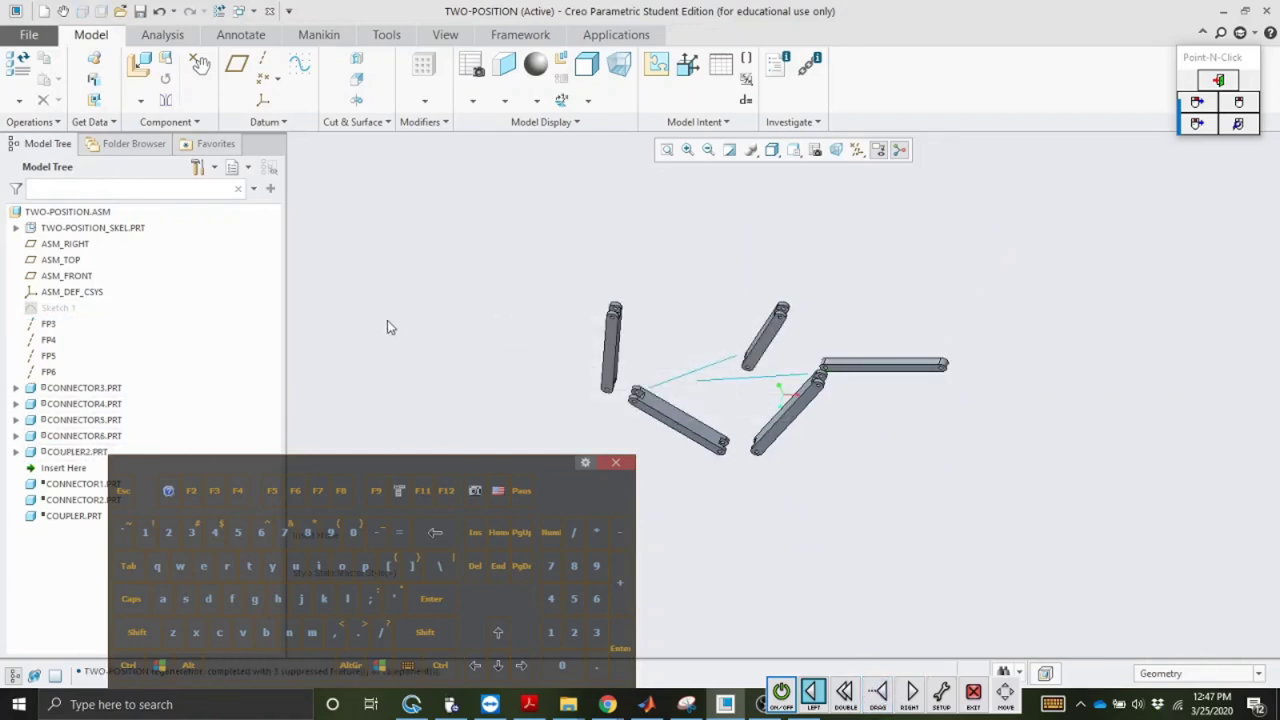
Step: Redefine the placement of COUPLER2.PRT and make its MP1 axis coincident with the MP axis of CONNECTOR3.PRT
click(72, 452)
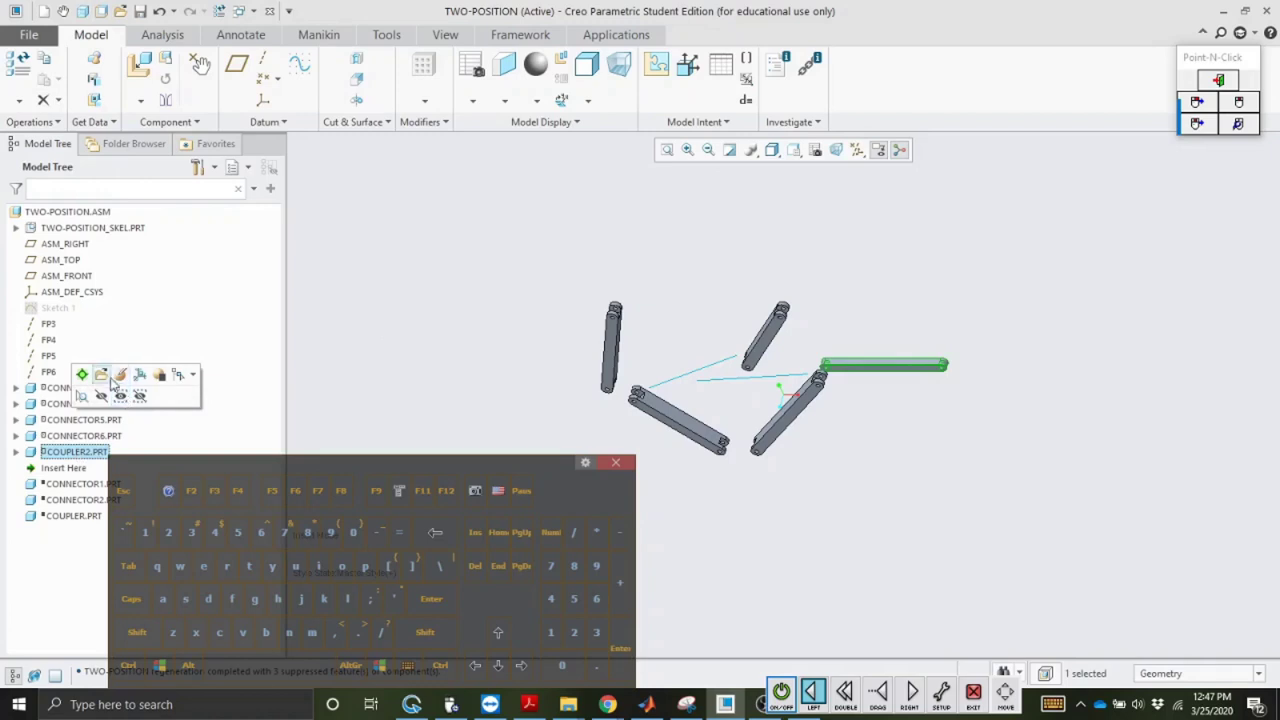
click(112, 378)
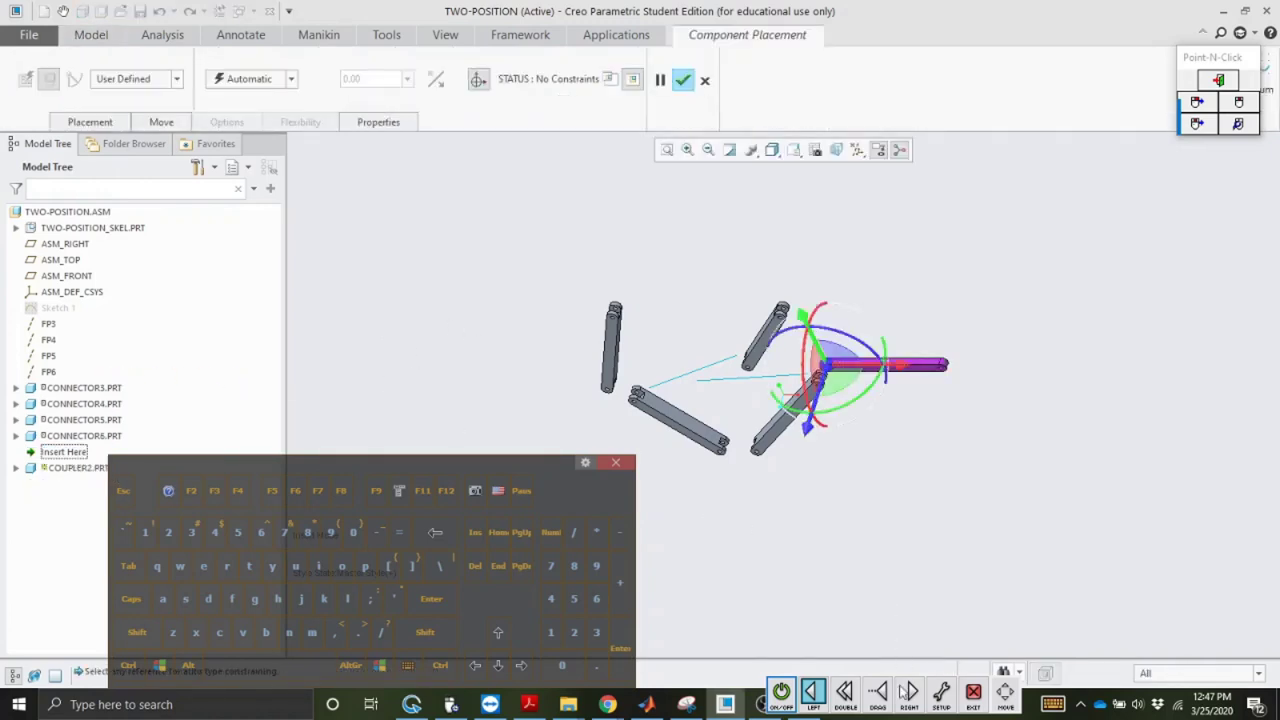
drag(597, 495, 627, 493)
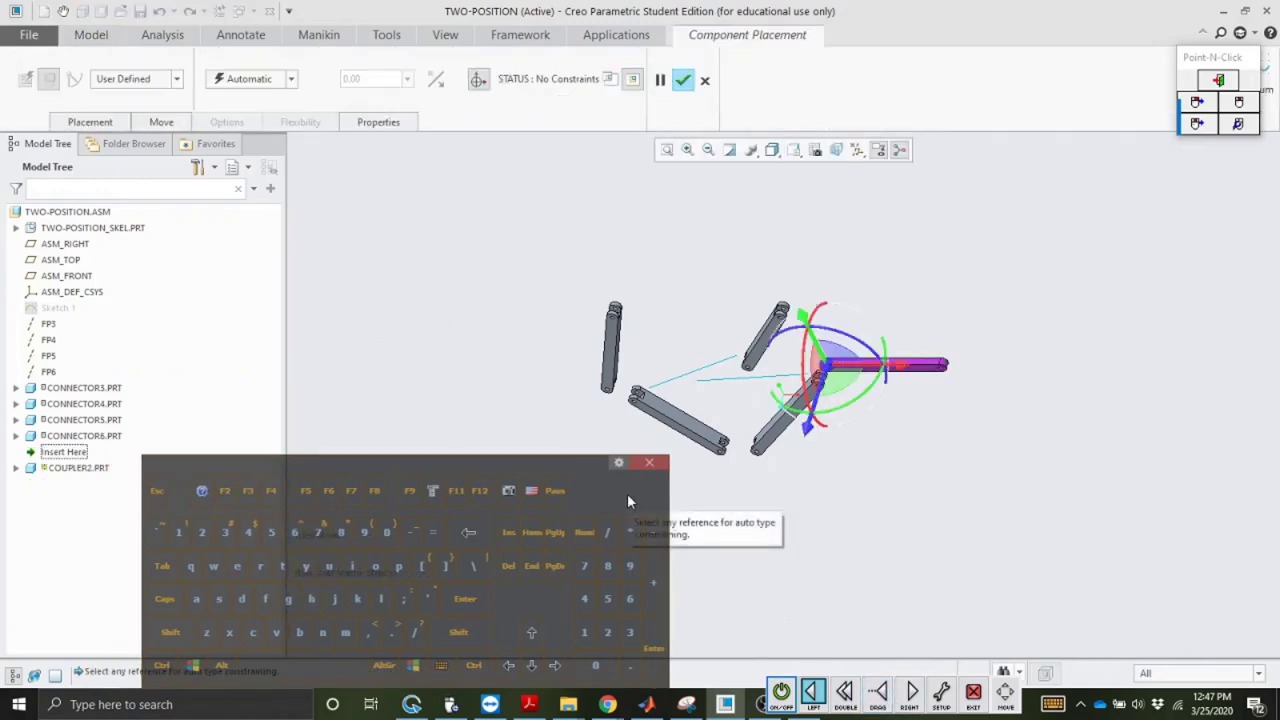
click(16, 468)
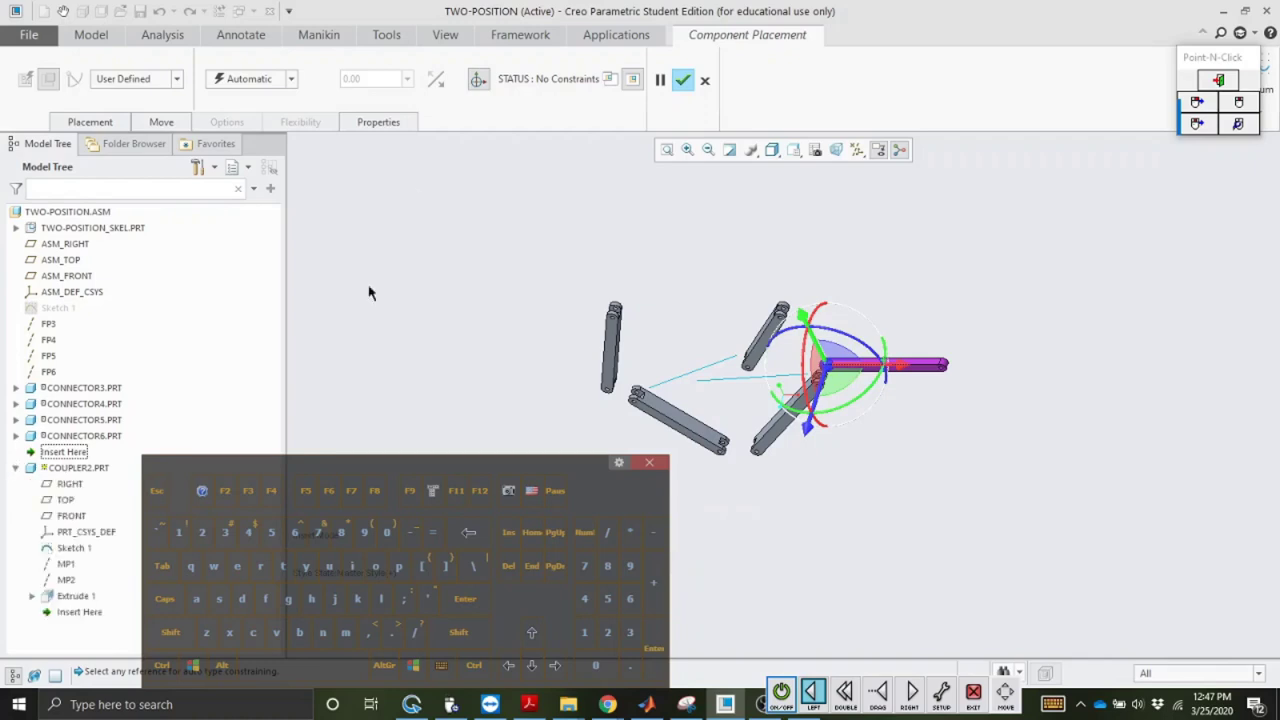
click(67, 564)
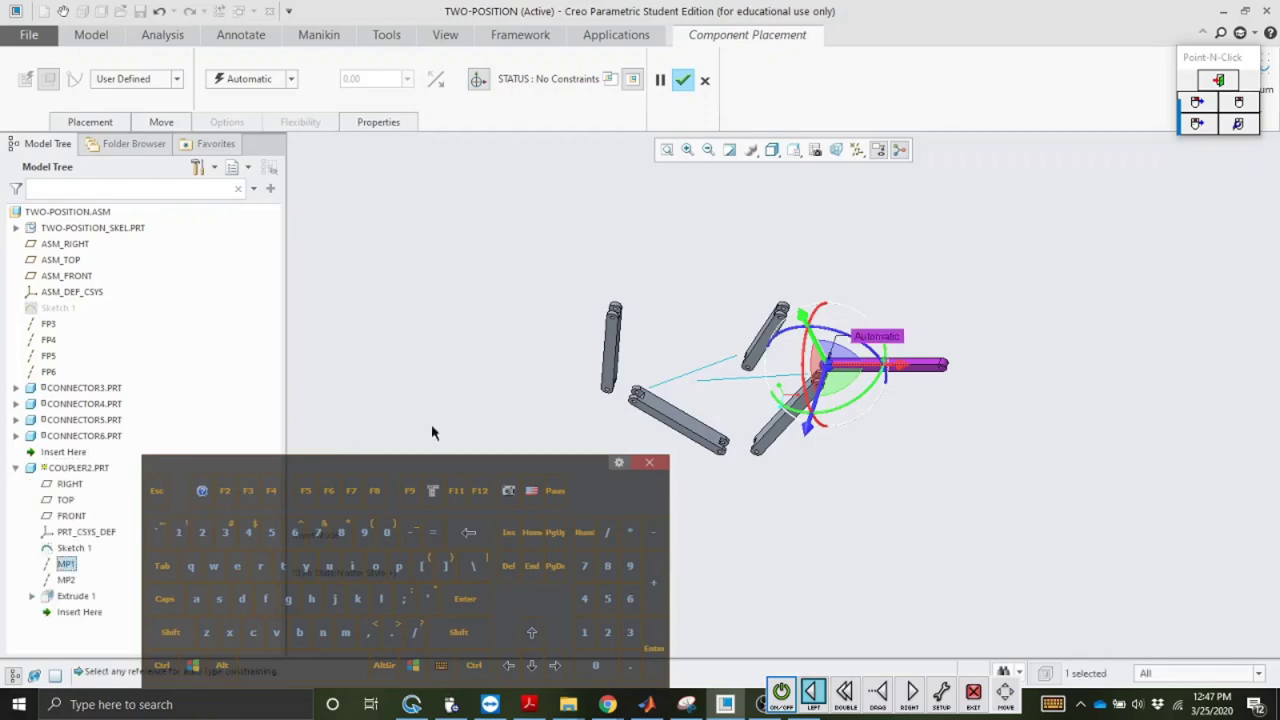
click(15, 388)
click(63, 499)
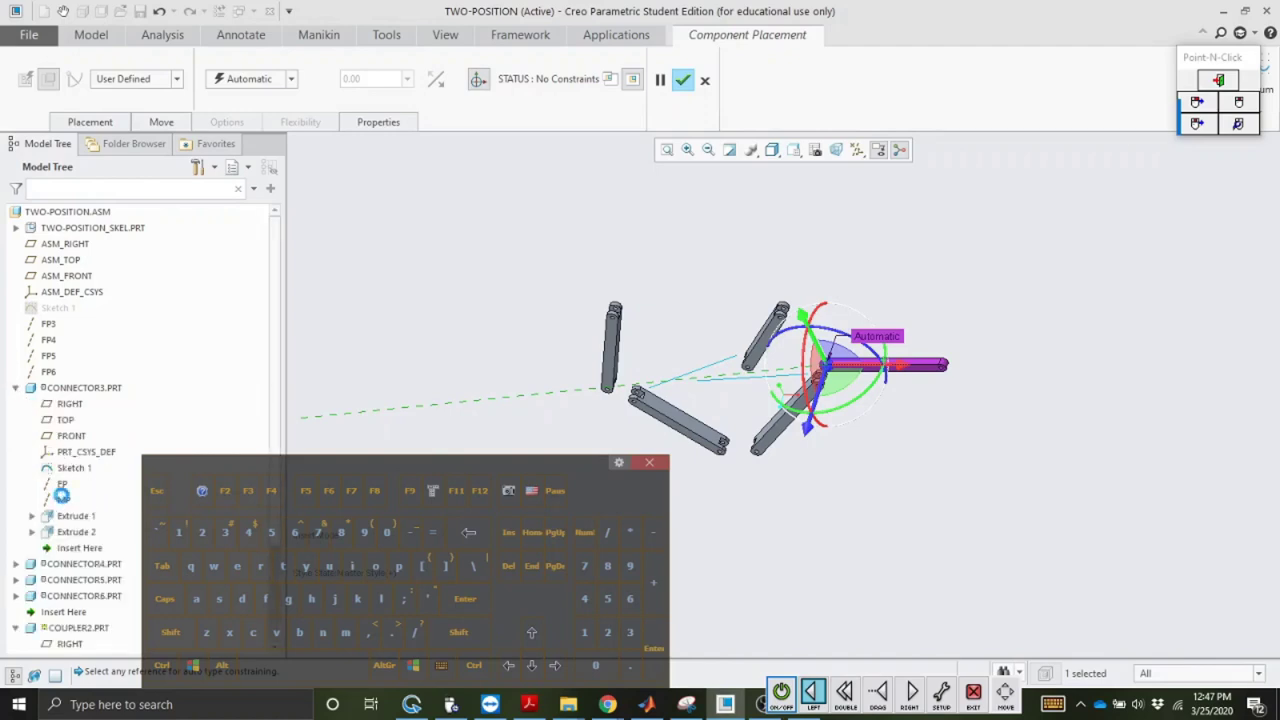
click(262, 84)
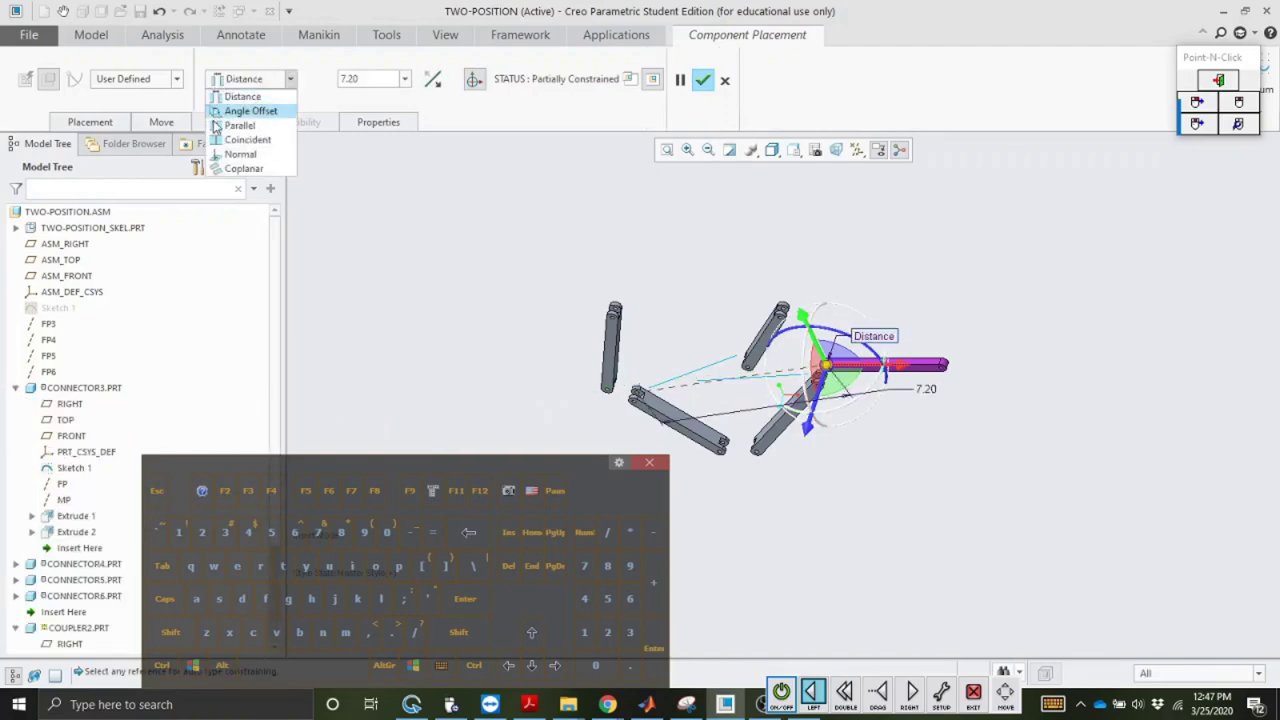
click(264, 140)
Step: Convert the connection to a Pin and set its translation with the FRONT planes of CONNECTOR3 and COUPLER2 coincident
click(177, 84)
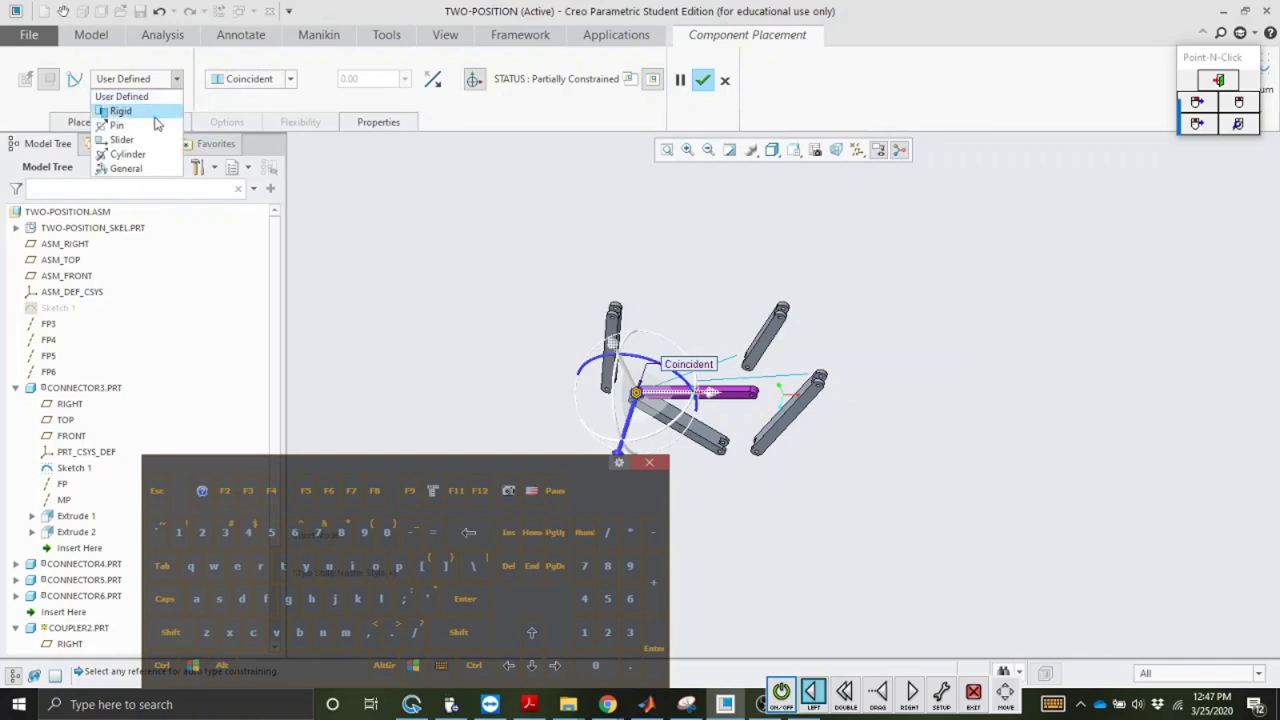
click(125, 120)
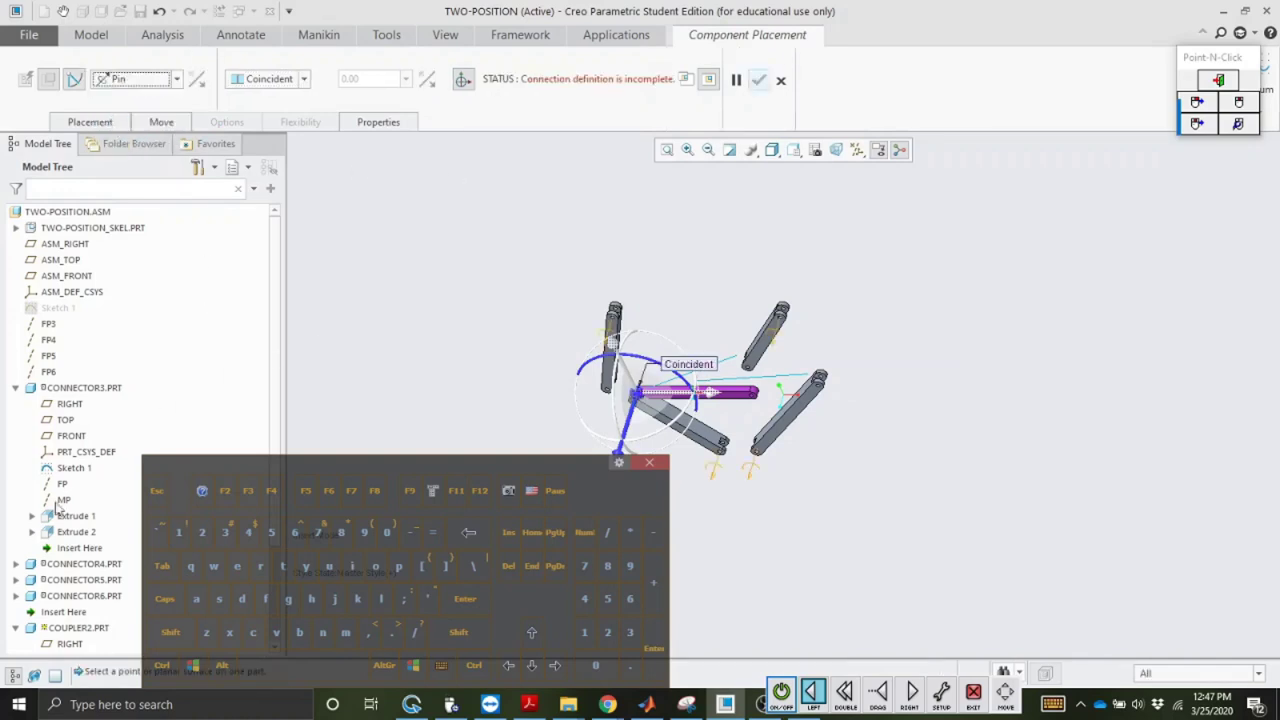
key(Tab)
click(74, 436)
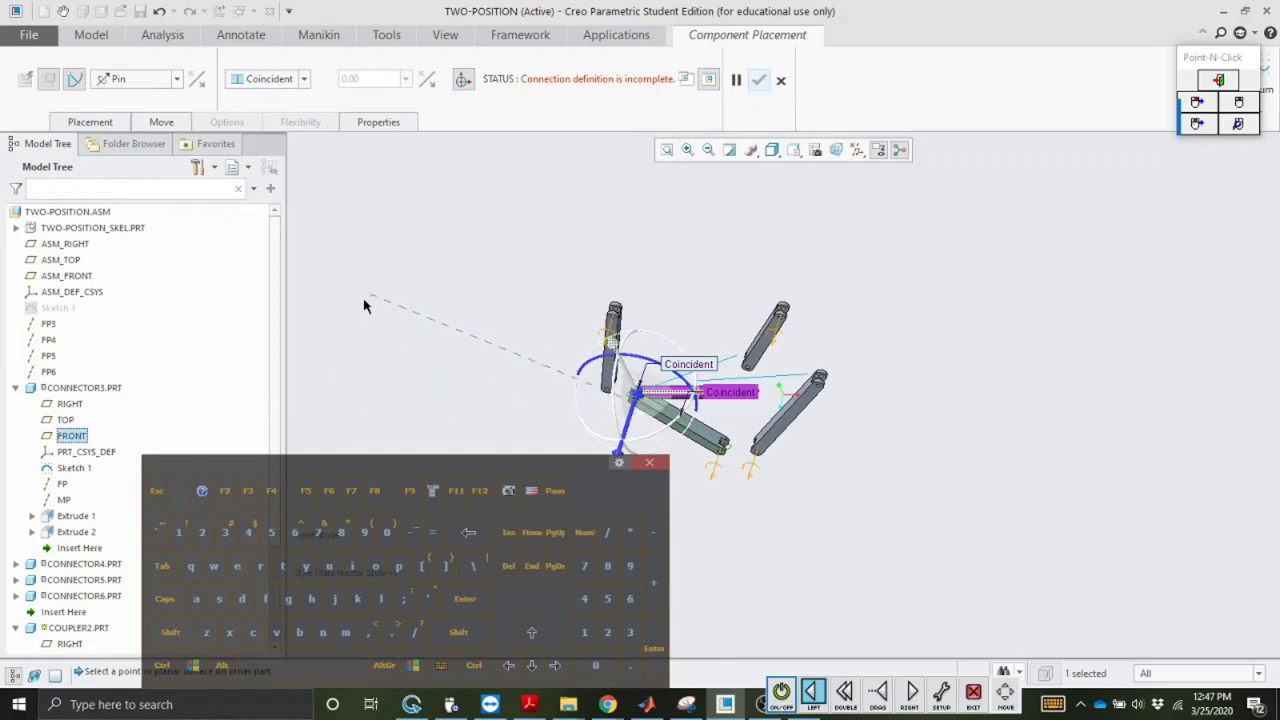
click(16, 388)
click(70, 515)
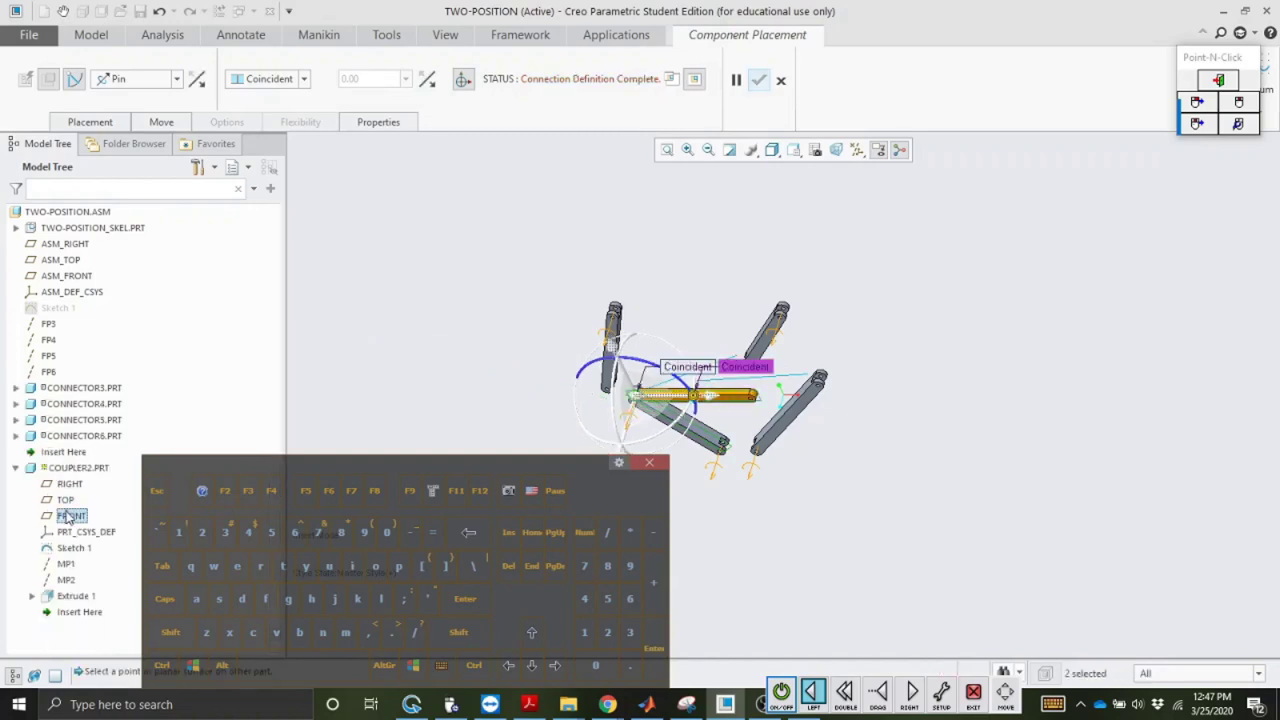
Step: Add a second Pin connection to COUPLER2, aligning its MP2 axis with the MP axis of CONNECTOR4.PRT
click(88, 122)
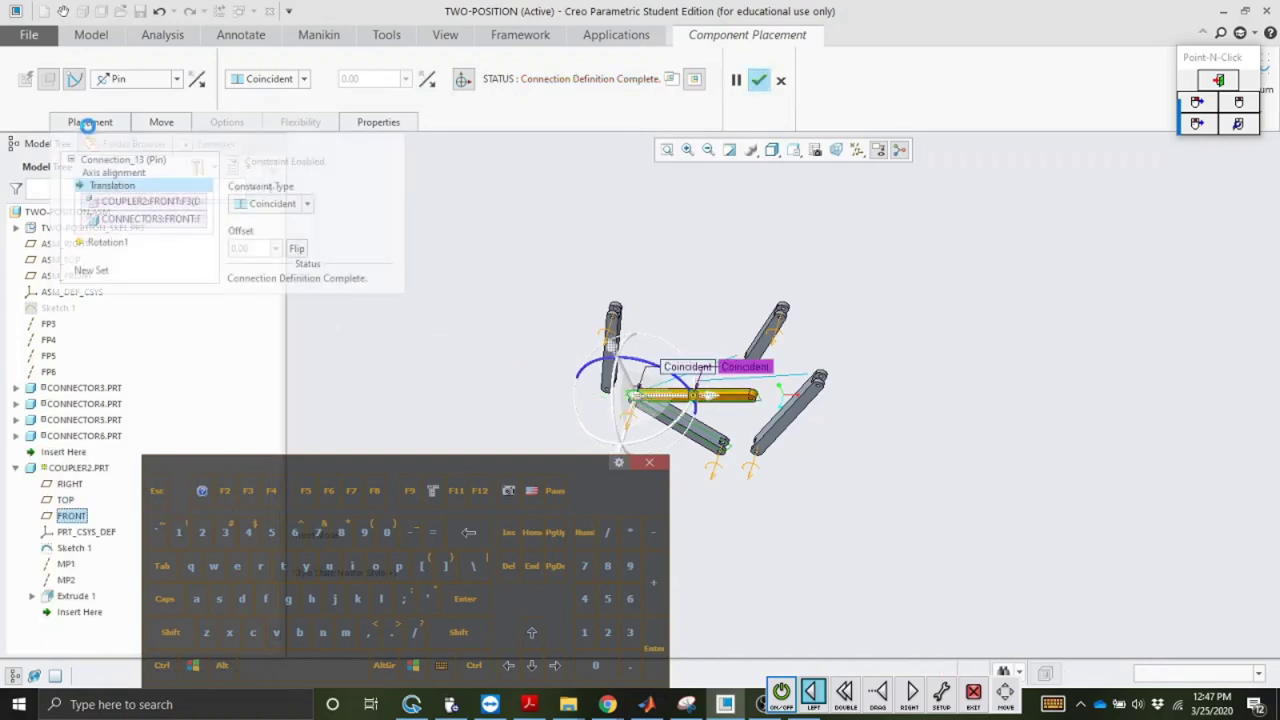
click(118, 185)
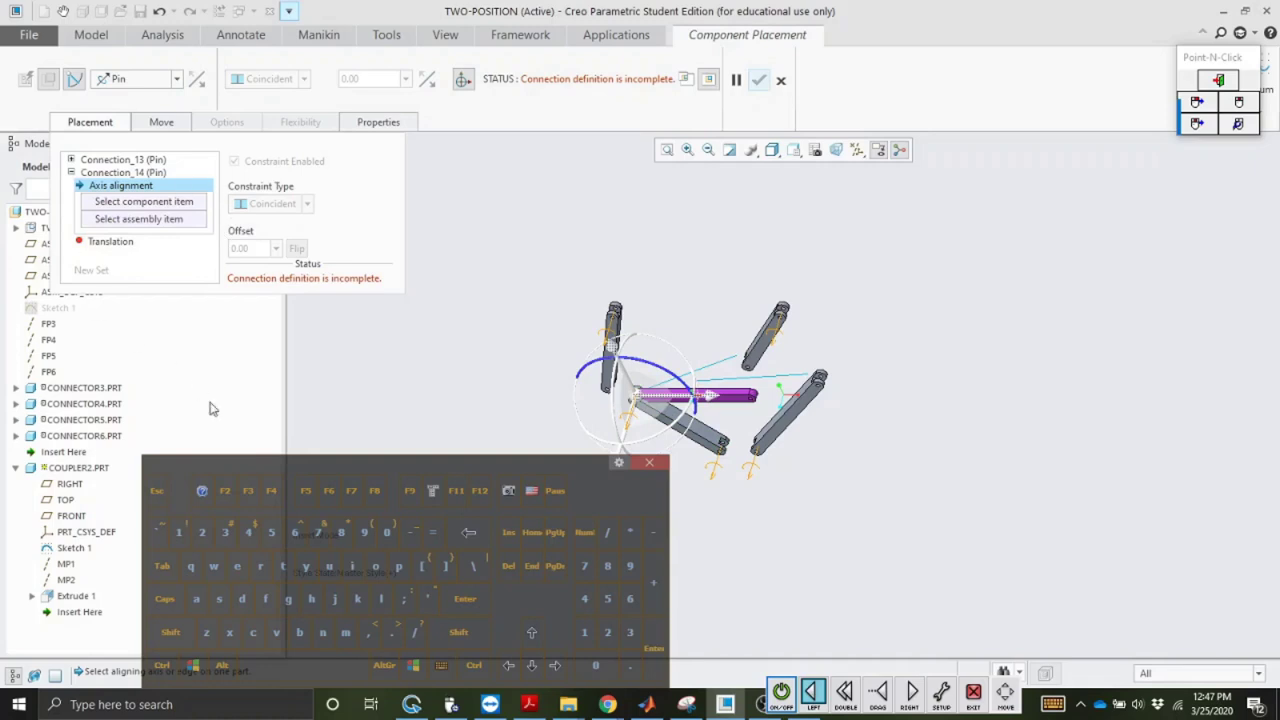
click(65, 580)
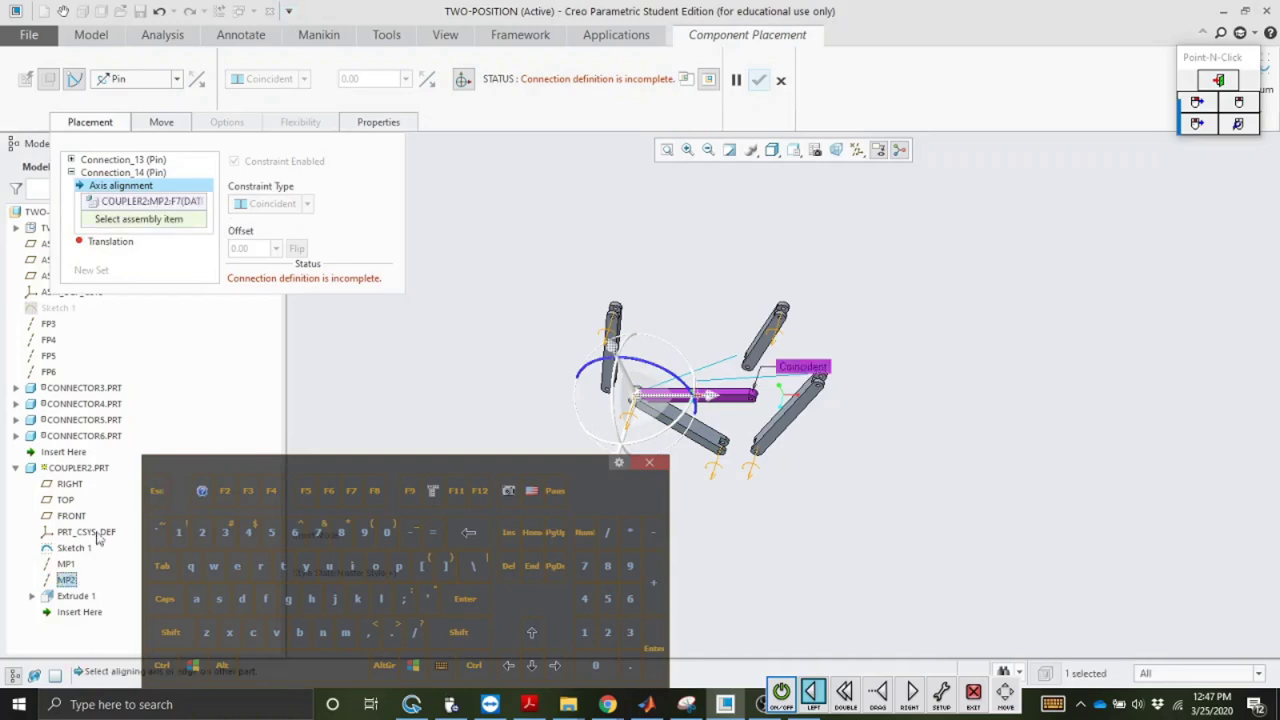
click(16, 403)
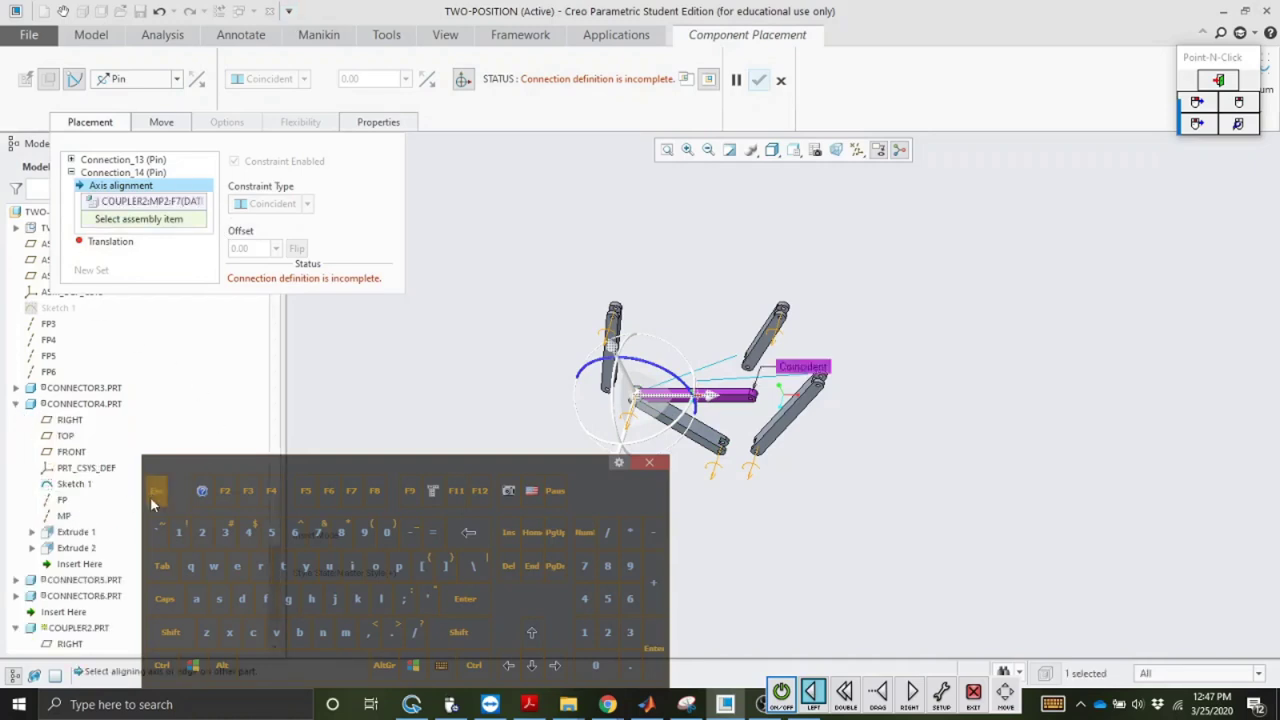
click(58, 514)
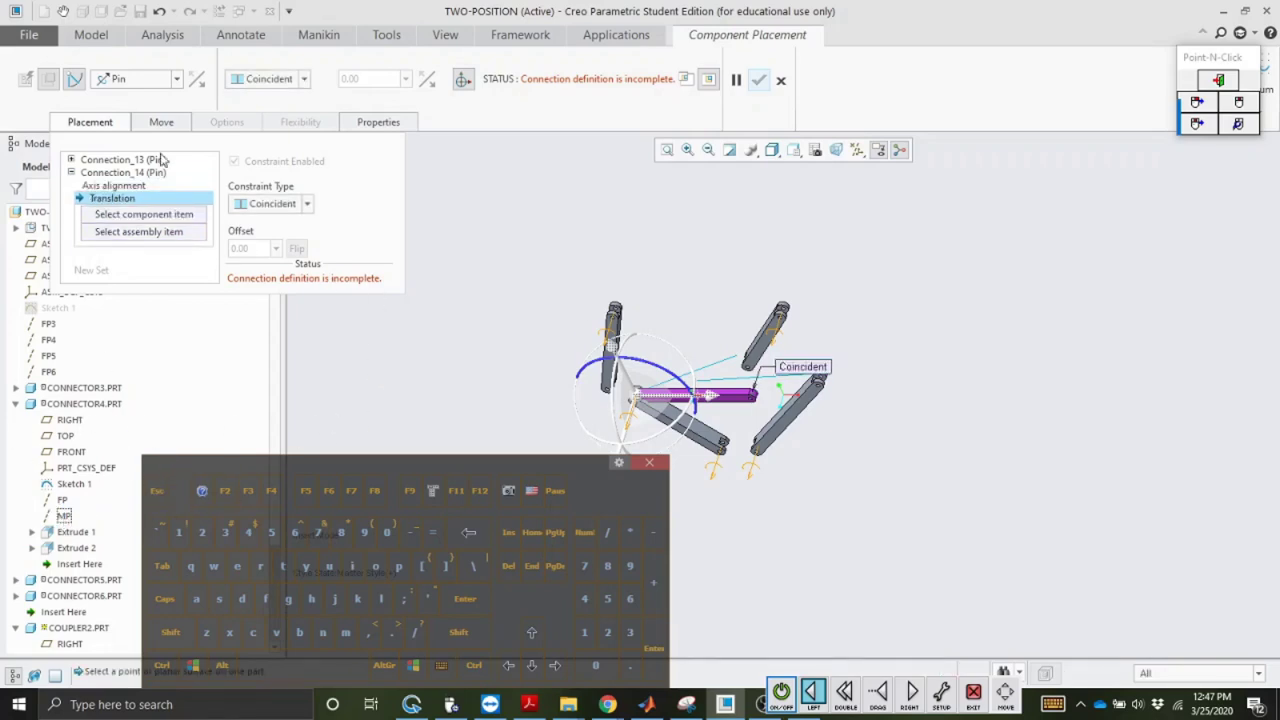
Step: Set the second pin's translation with the FRONT planes of CONNECTOR4 and COUPLER2 coincident, and accept the placement
click(73, 454)
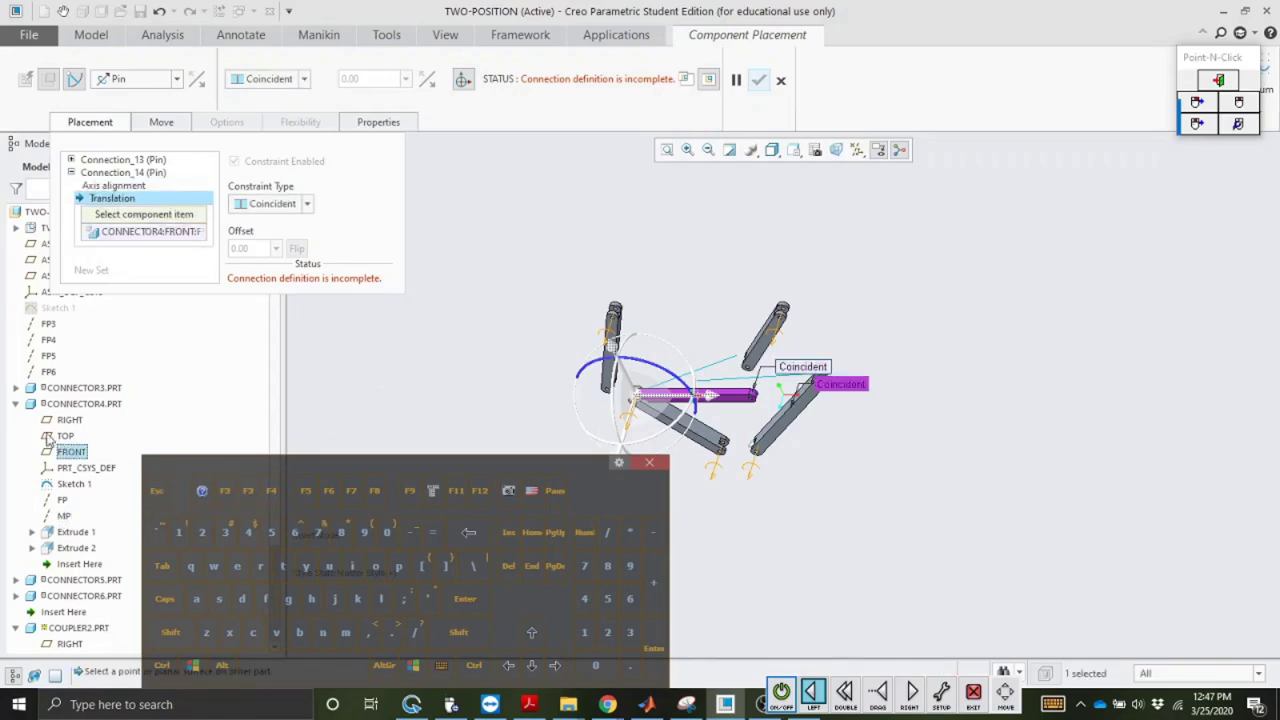
click(16, 404)
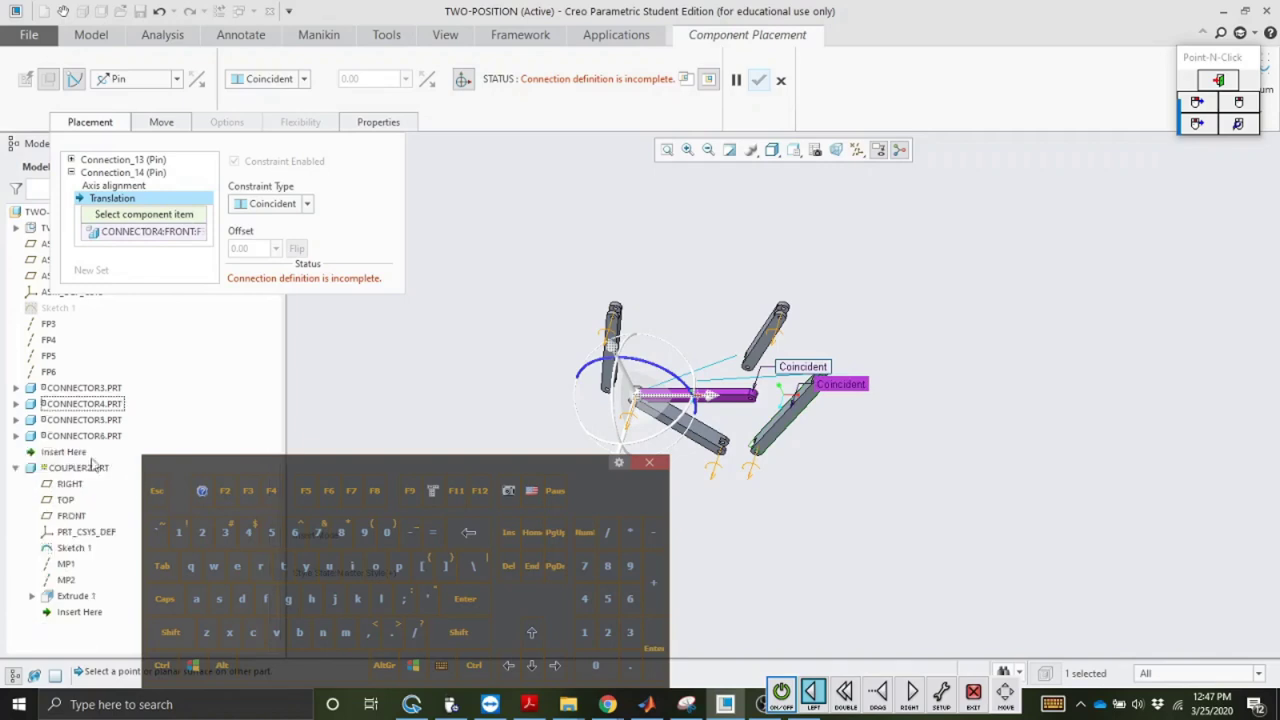
click(80, 516)
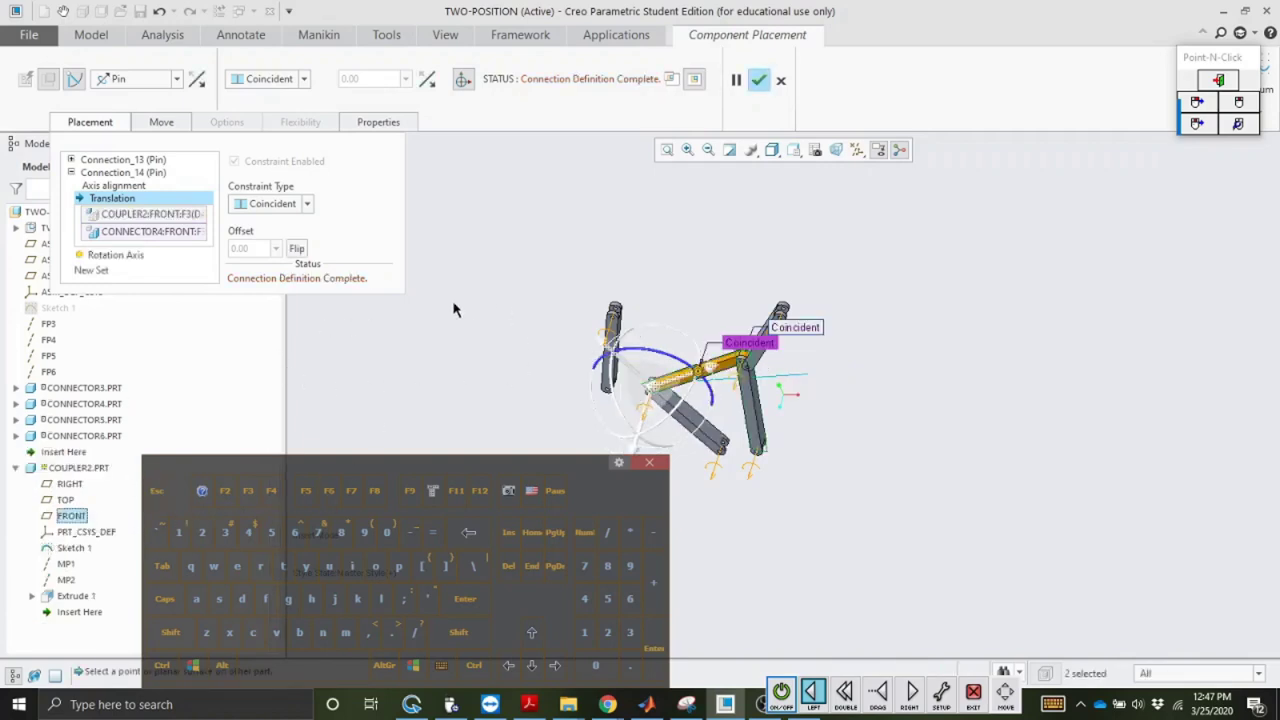
click(759, 80)
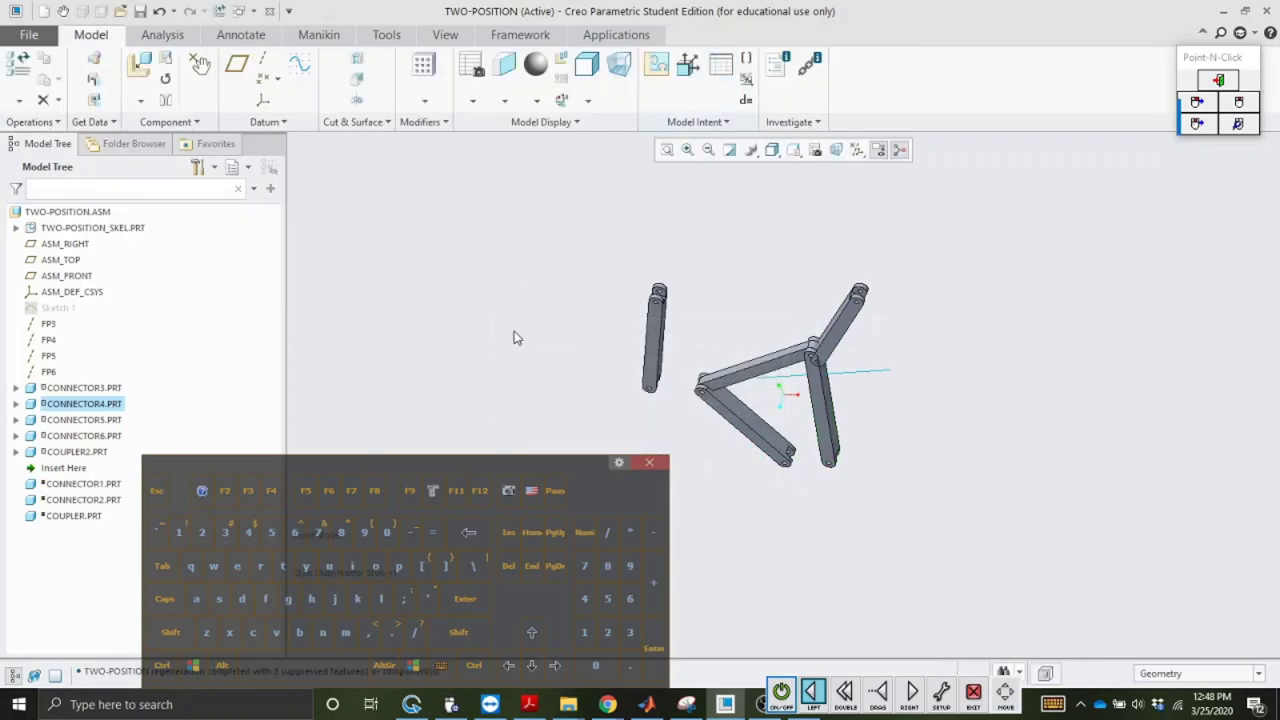
Step: Make COUPLER2.PRT transparent and orient the assembly to the FRONT view
click(712, 358)
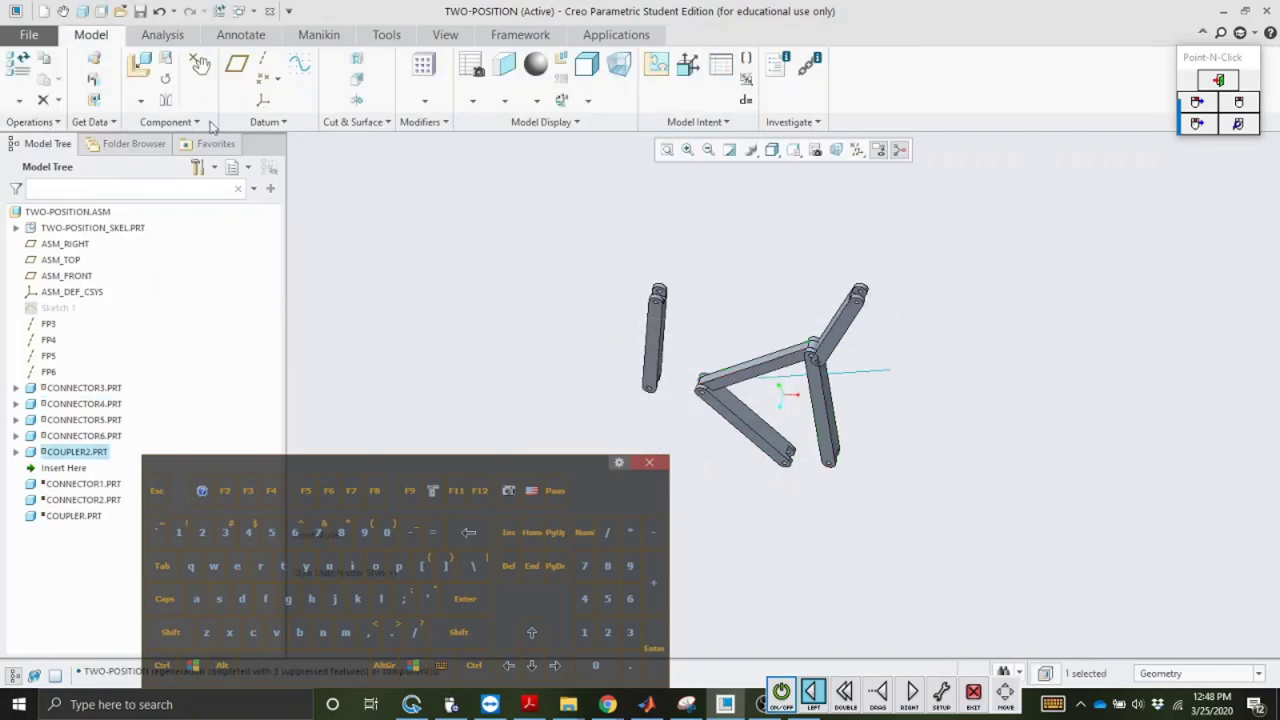
click(467, 180)
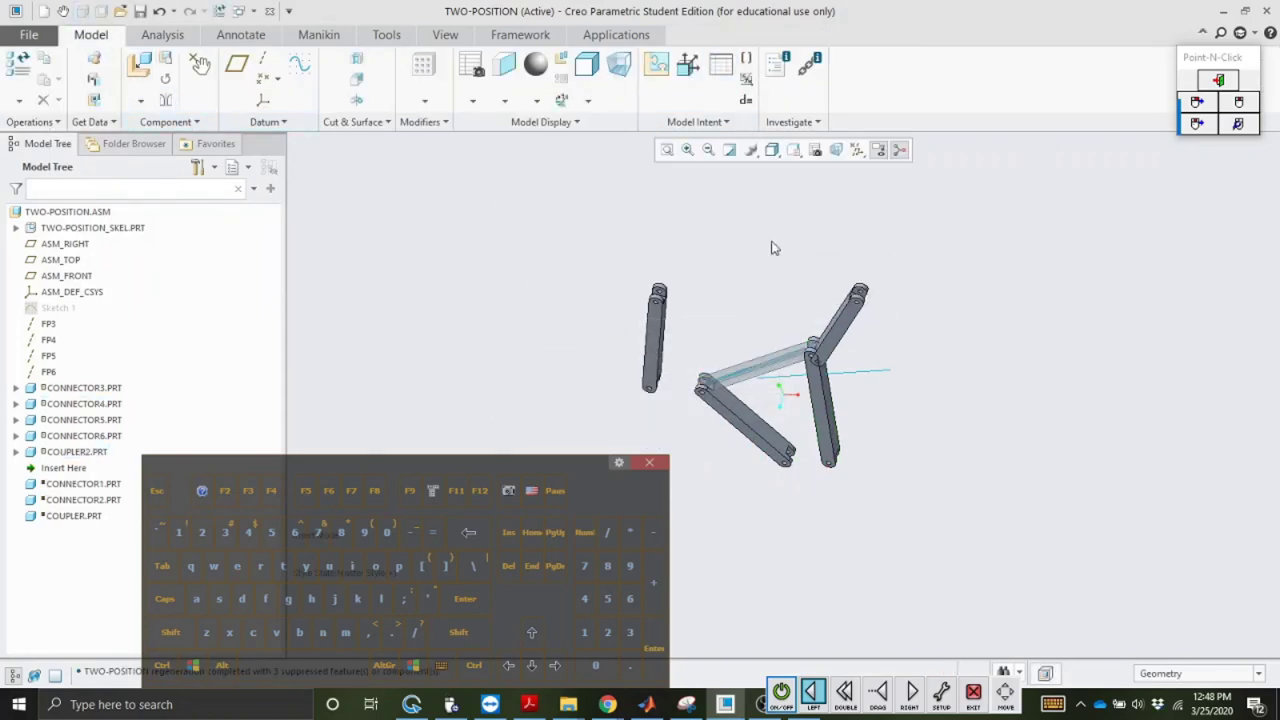
click(792, 152)
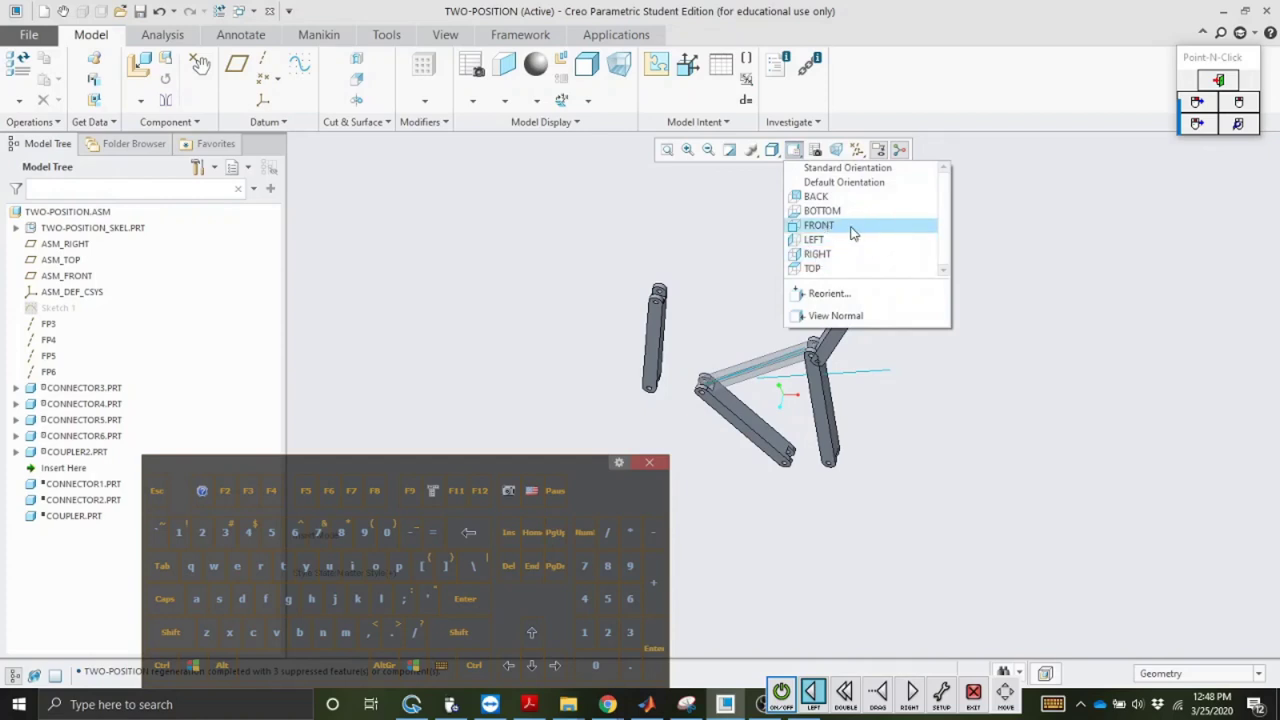
click(853, 232)
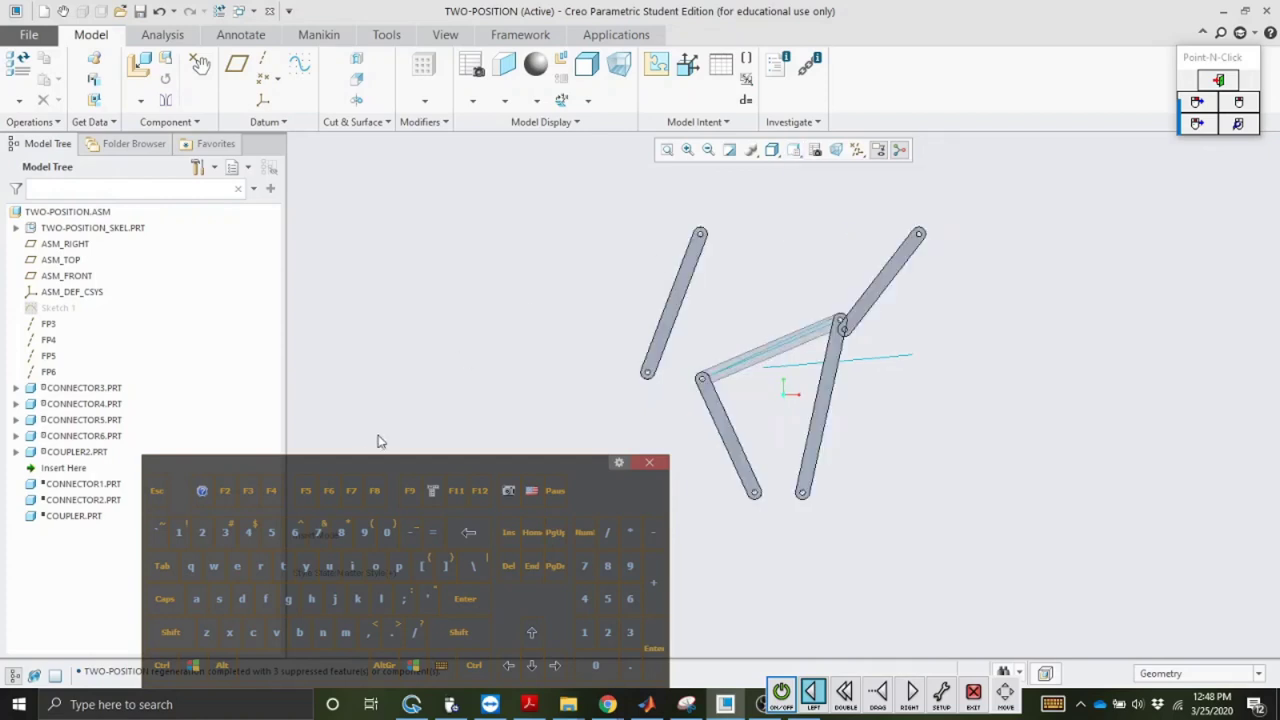
Step: Hide Sketch 1 of COUPLER2.PRT in the assembly
click(711, 282)
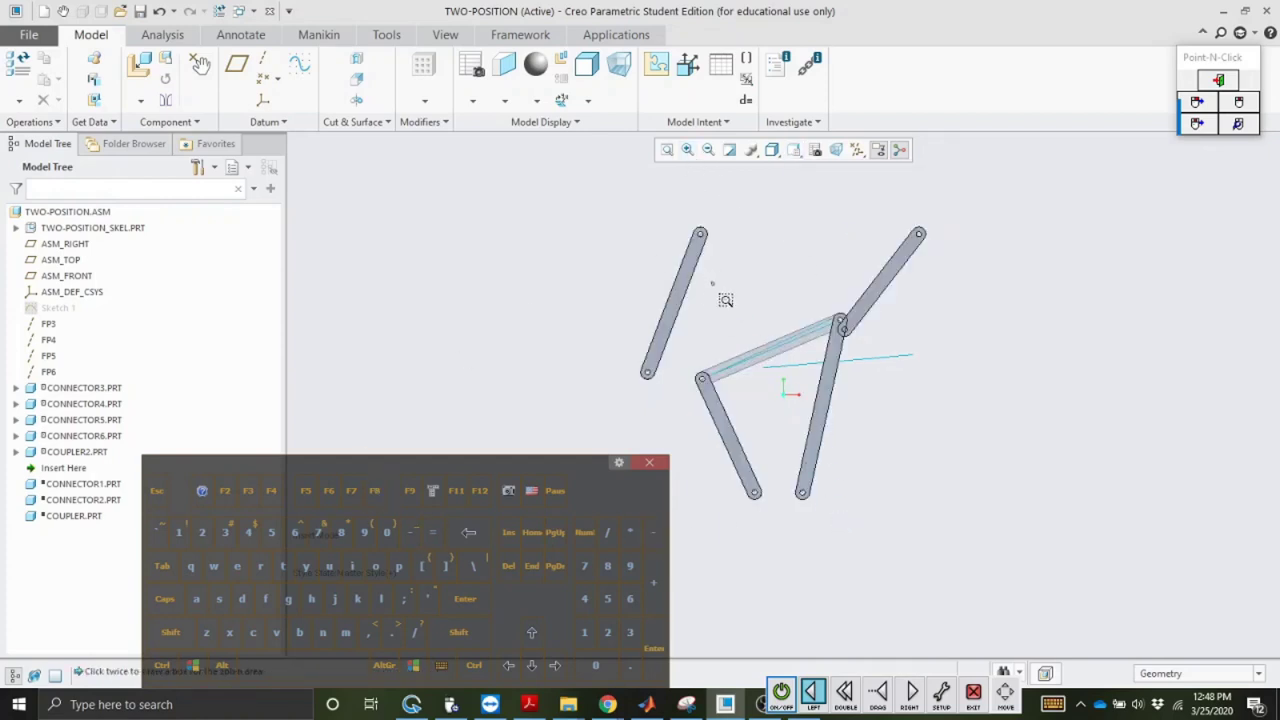
click(845, 530)
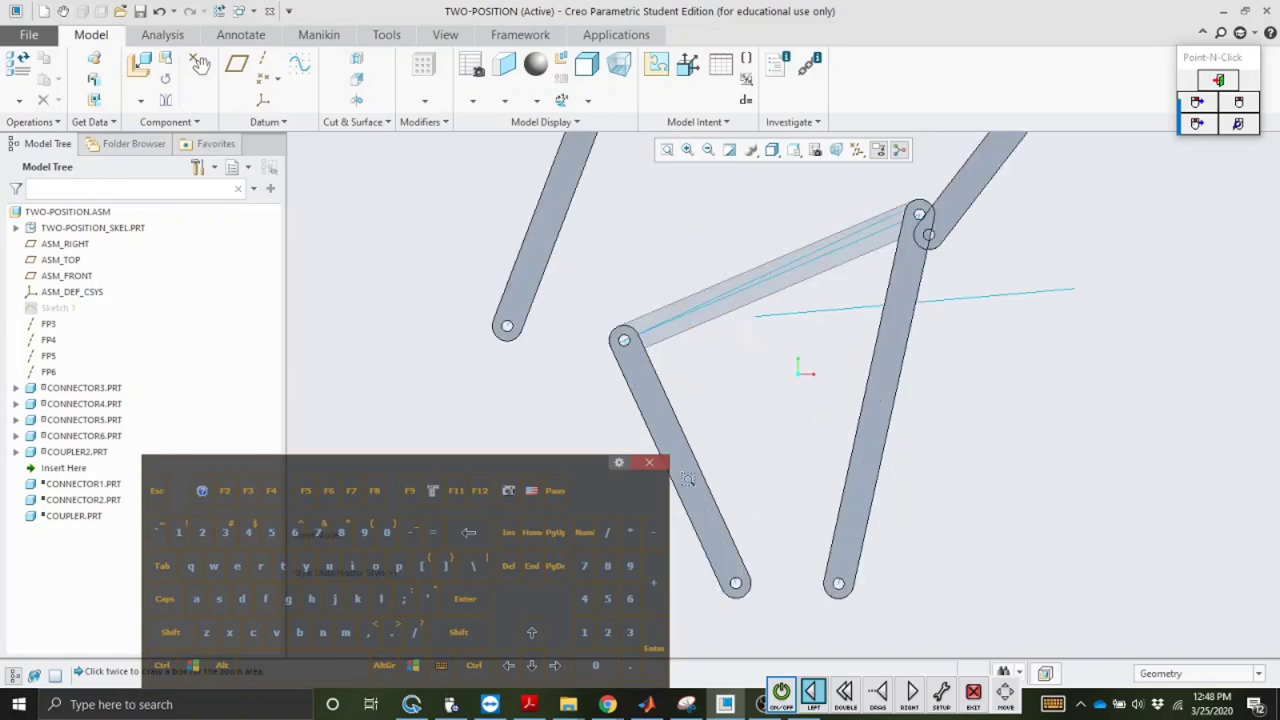
click(15, 453)
click(70, 532)
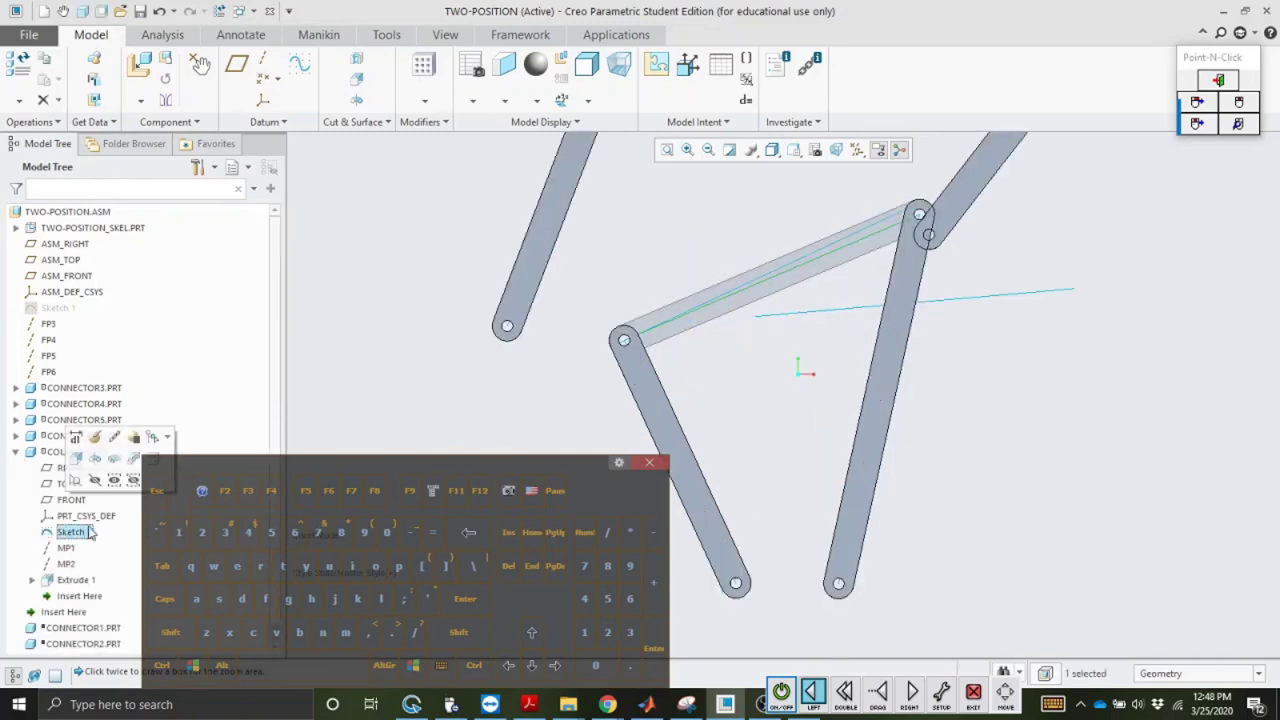
click(134, 437)
click(17, 454)
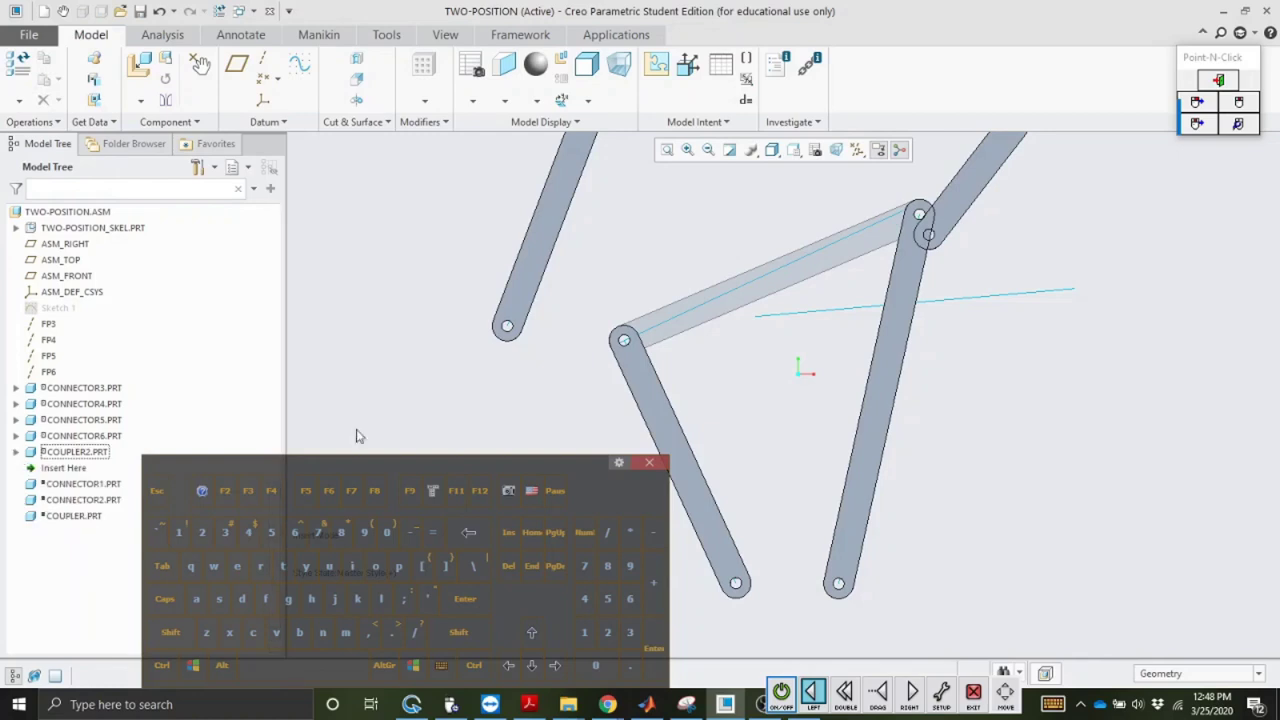
Step: Use Drag Components to move the coupler until its centreline lies along the upper skeleton line, and finish dragging
click(200, 63)
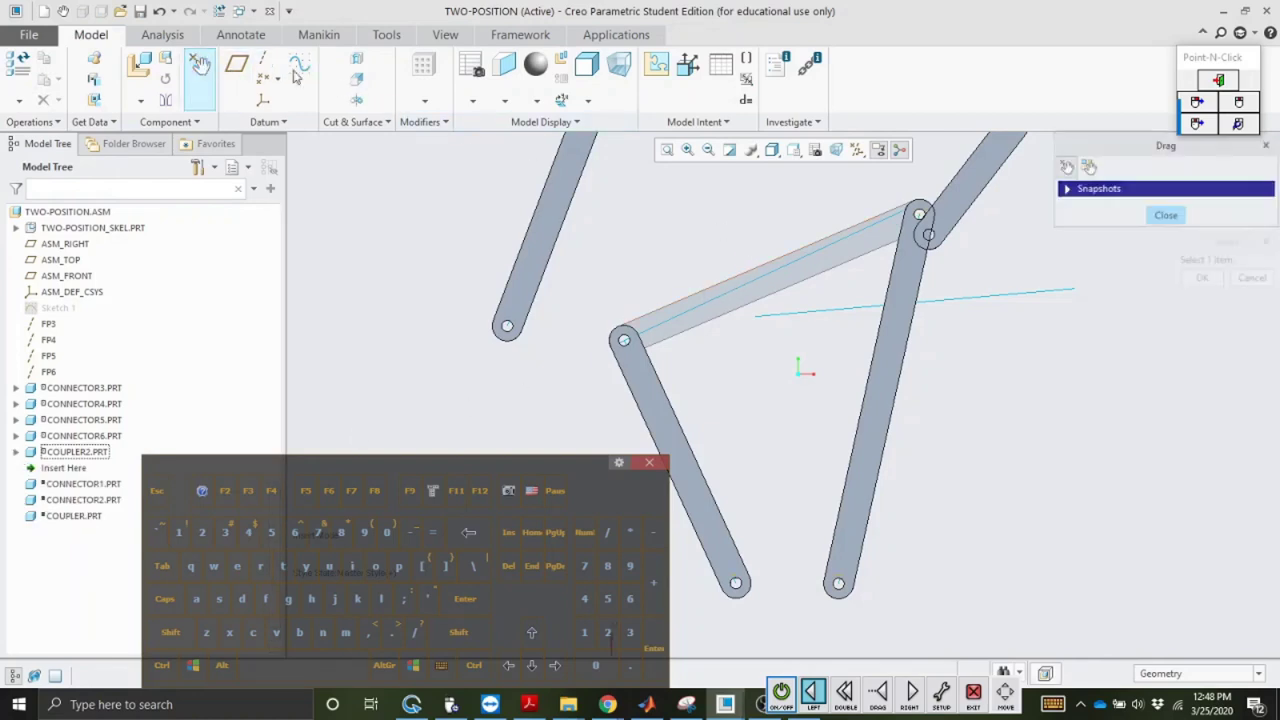
click(737, 291)
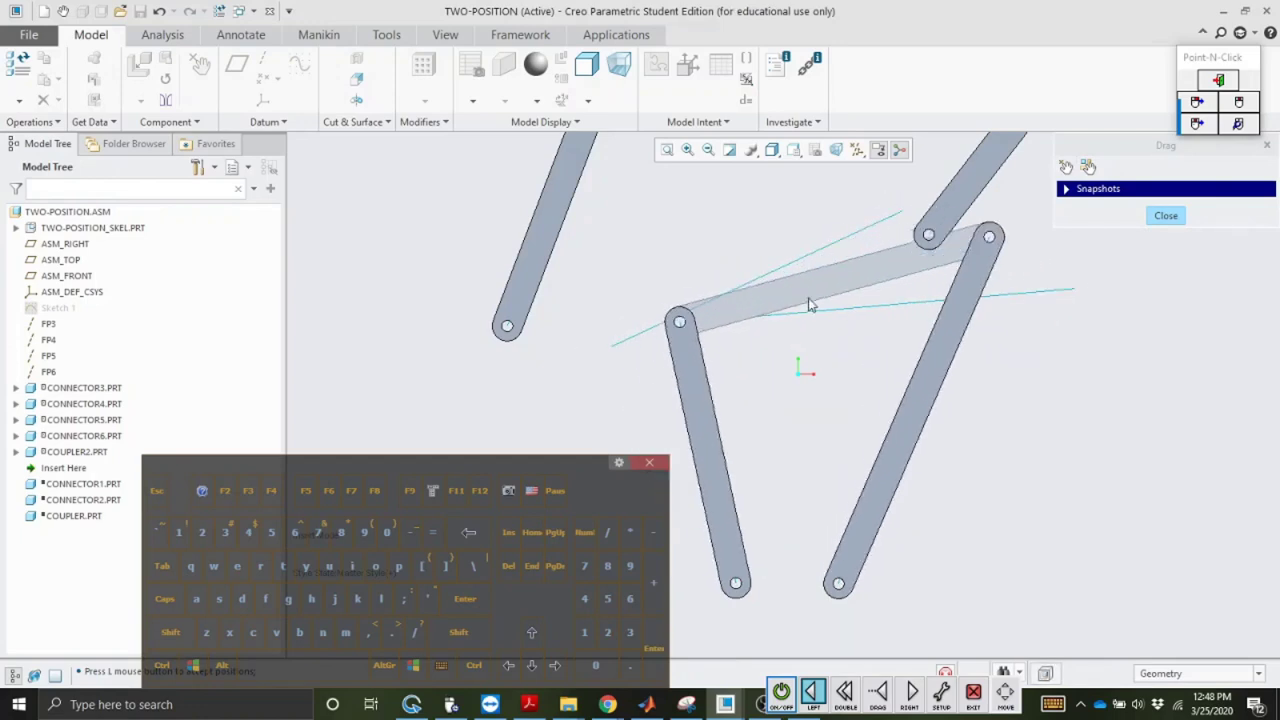
click(716, 296)
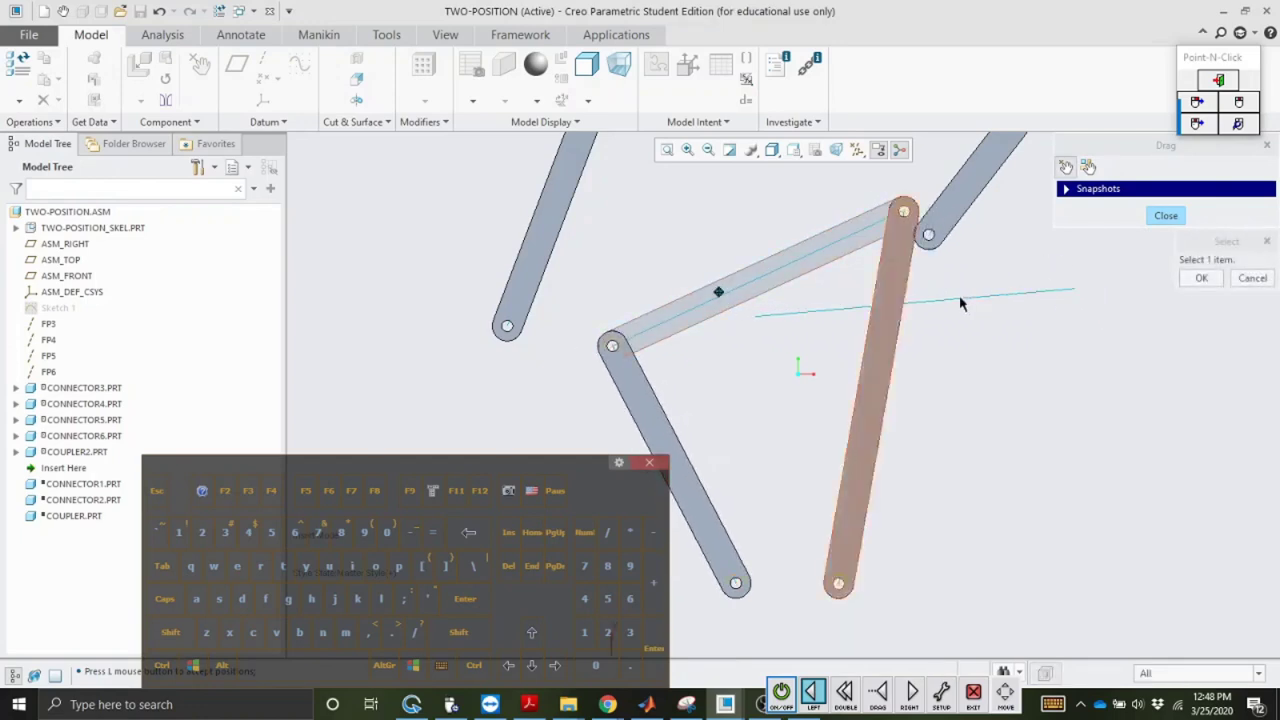
click(1165, 216)
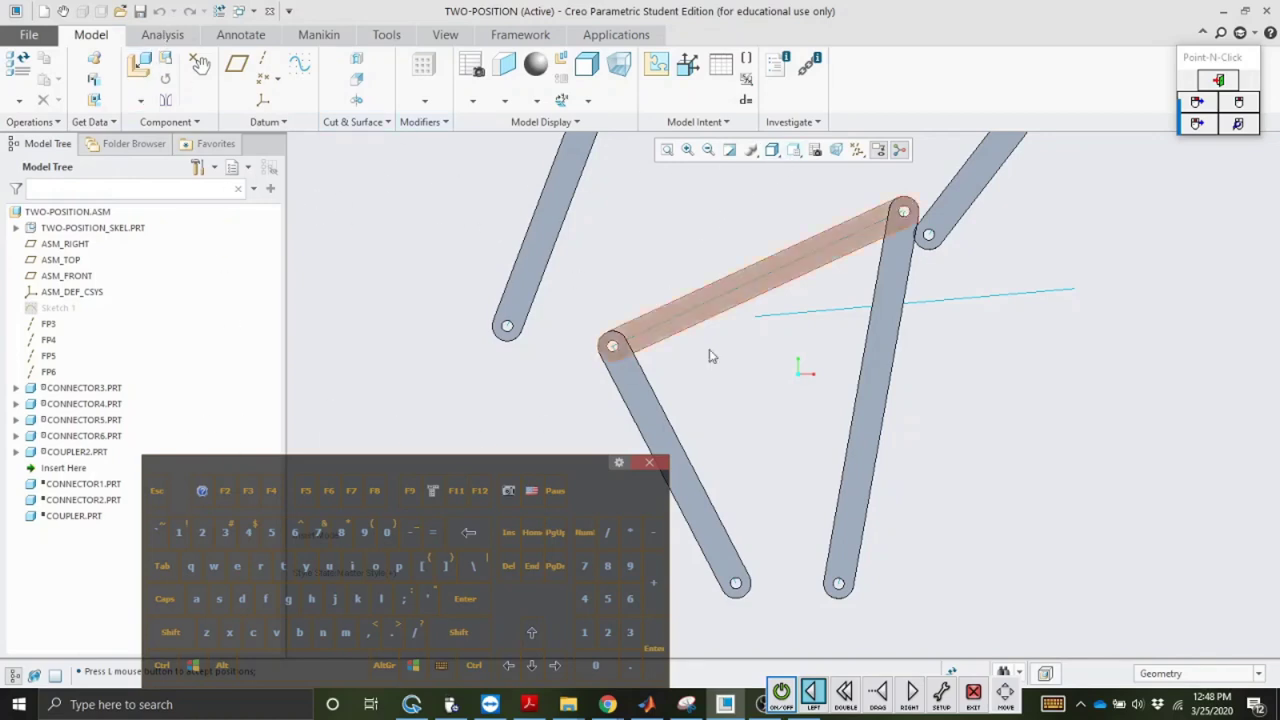
Step: Return to the standard orientation and zoom in on the upper-left connector and the coupler joints
click(667, 150)
click(793, 150)
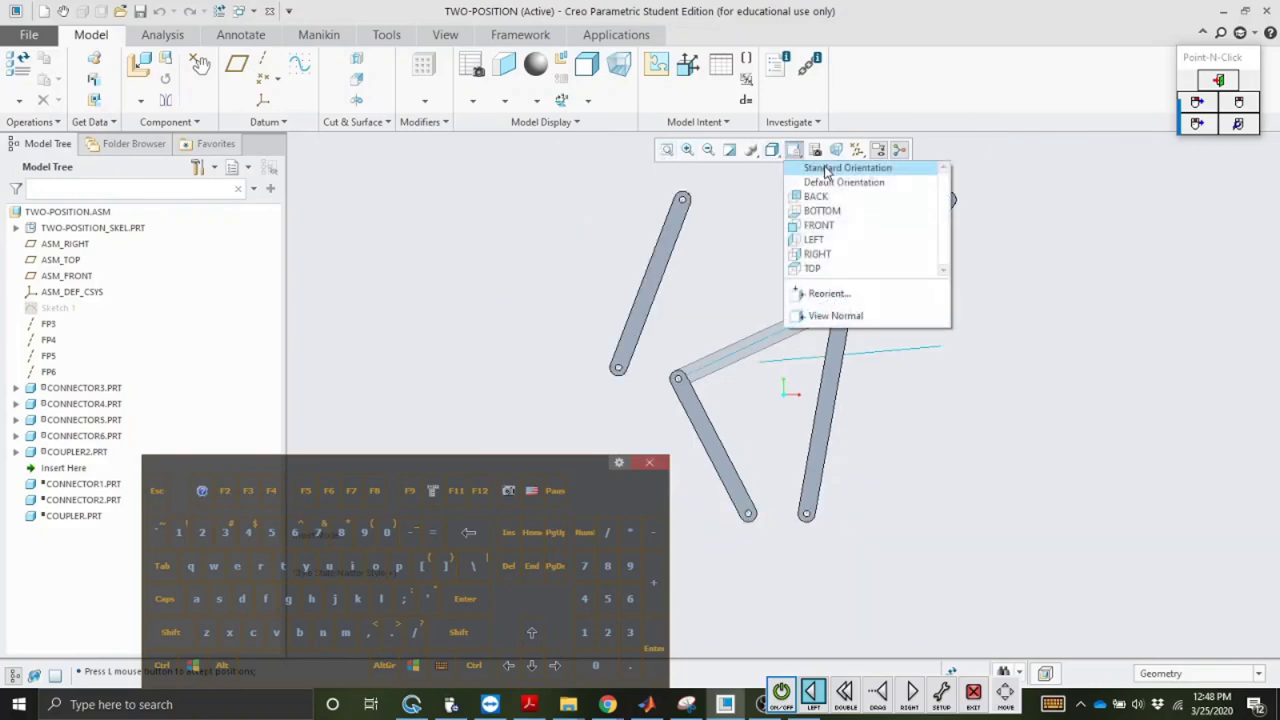
click(828, 170)
click(687, 150)
click(610, 266)
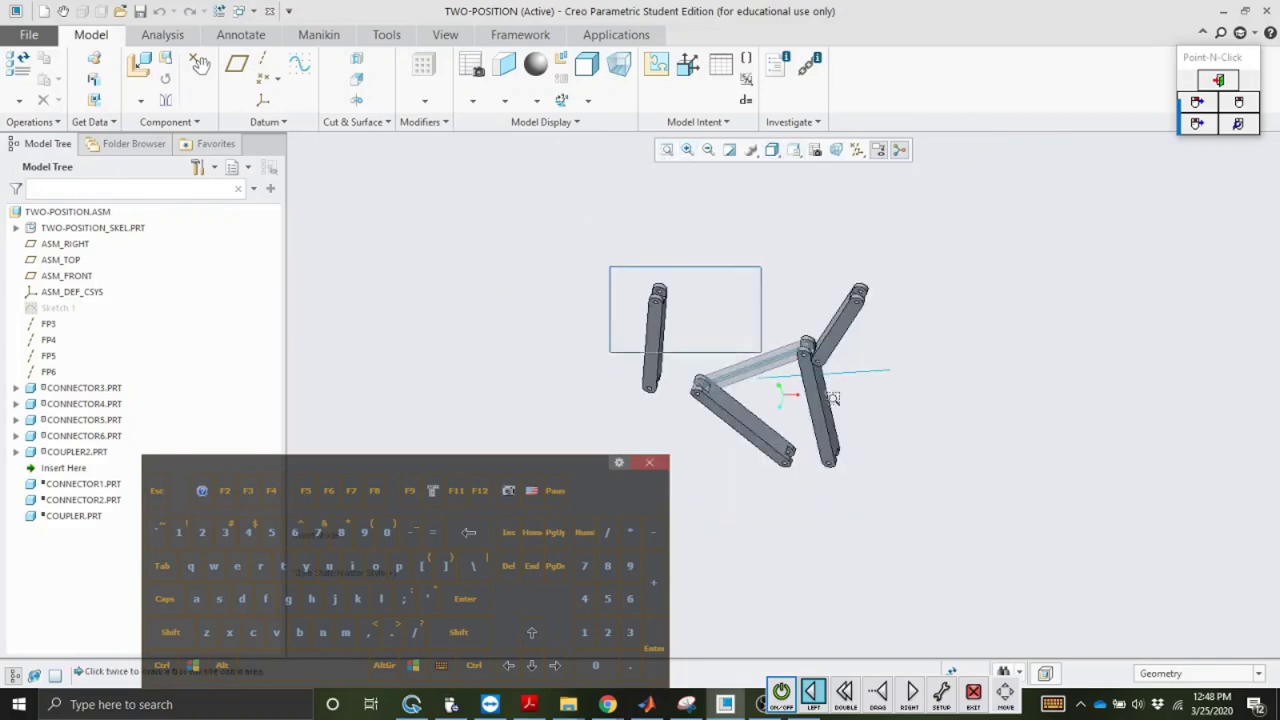
click(789, 432)
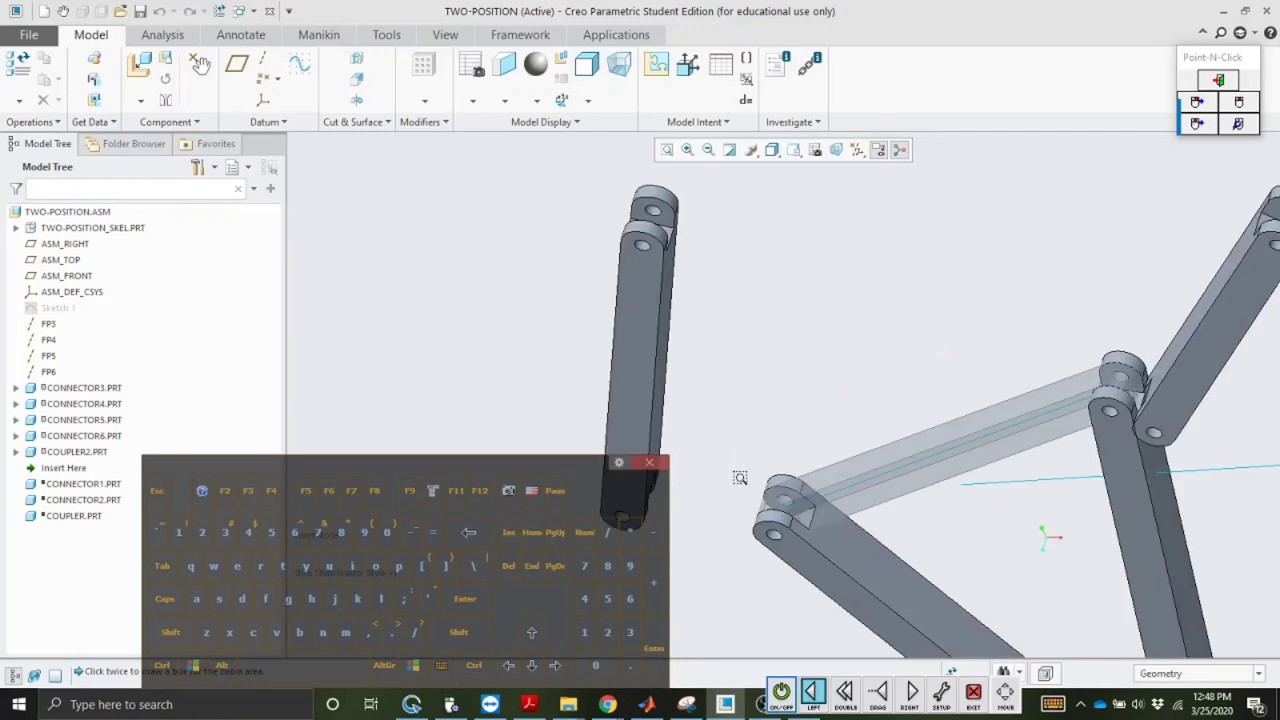
Step: Redefine the placement of COUPLER2.PRT and delete both of its existing pin connections
click(708, 150)
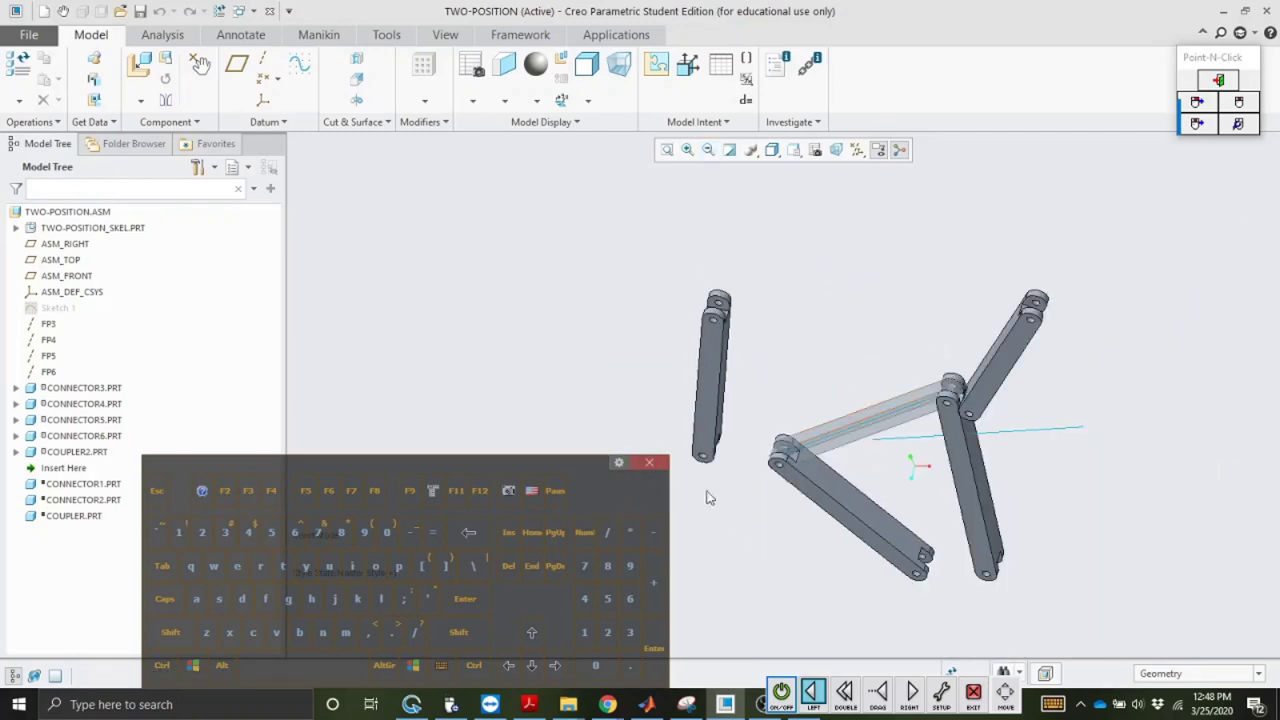
click(55, 452)
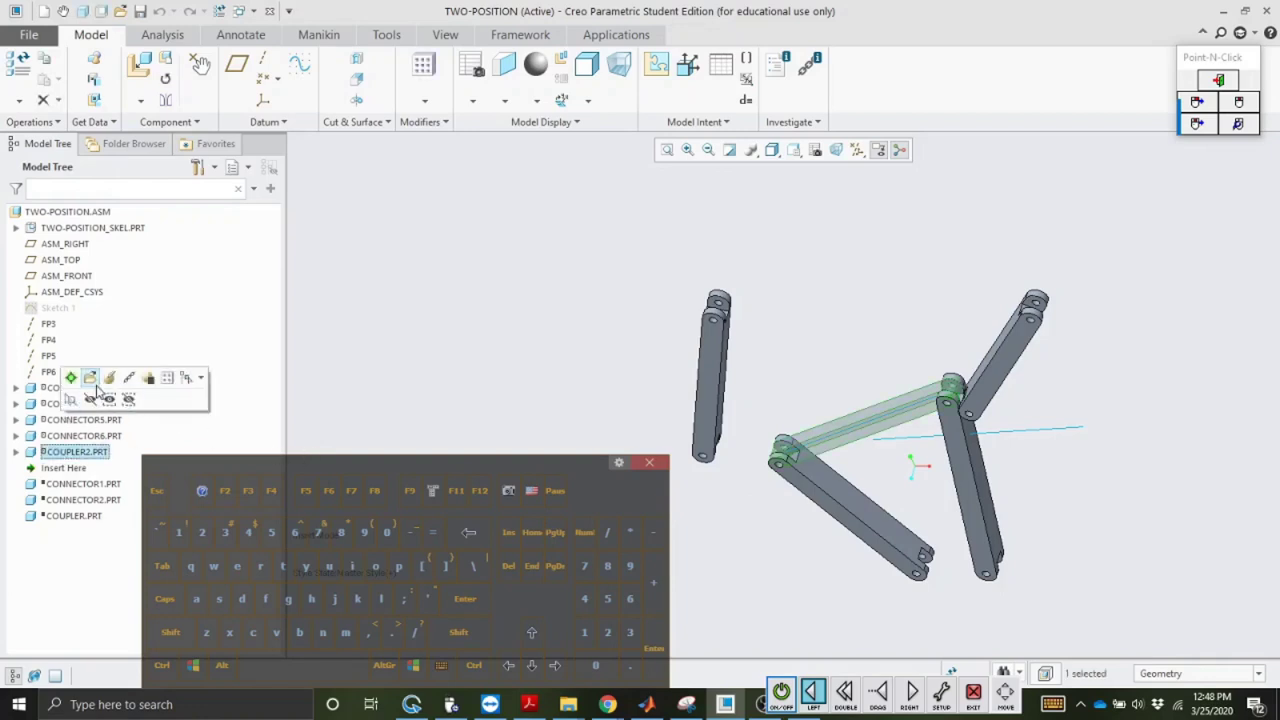
click(109, 378)
click(90, 122)
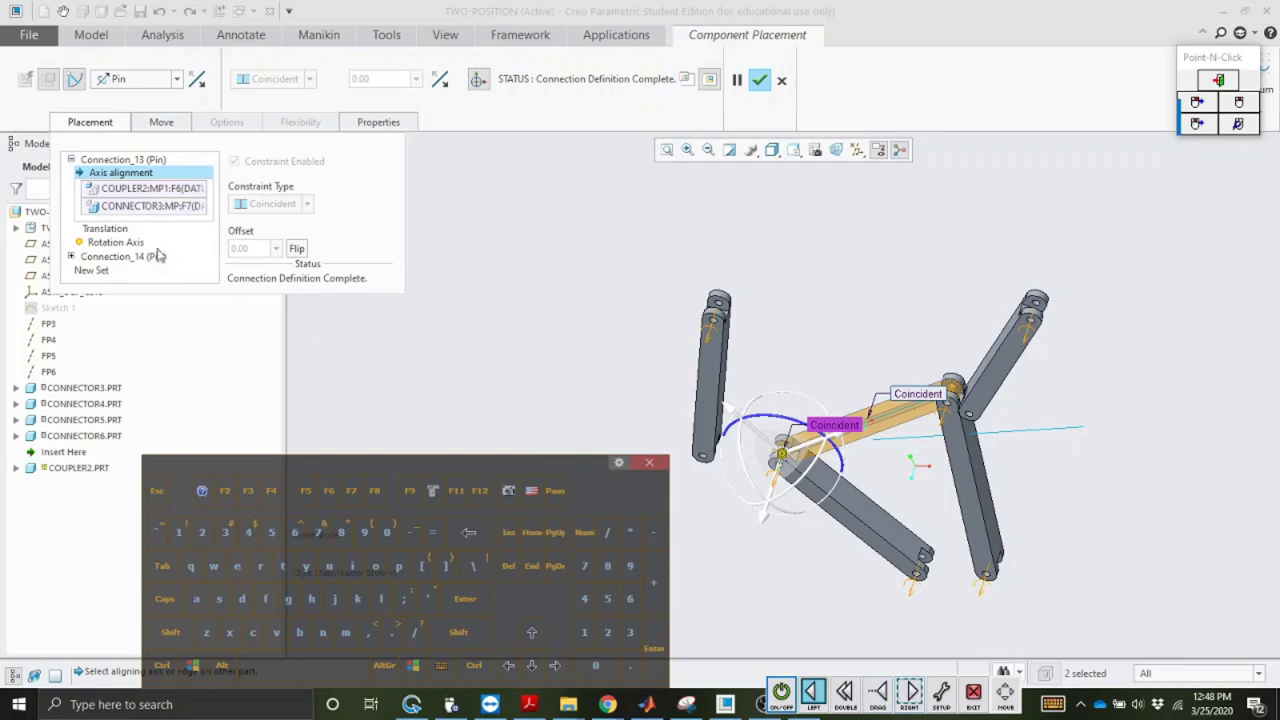
right_click(117, 261)
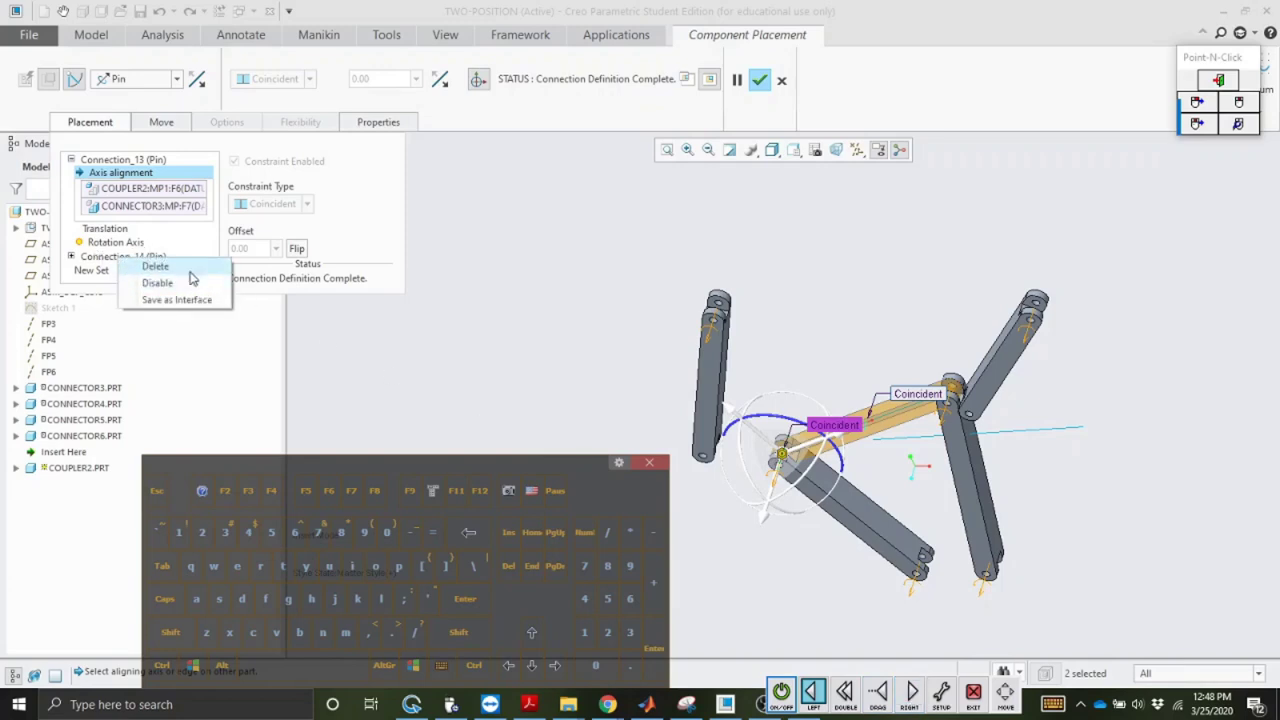
click(156, 267)
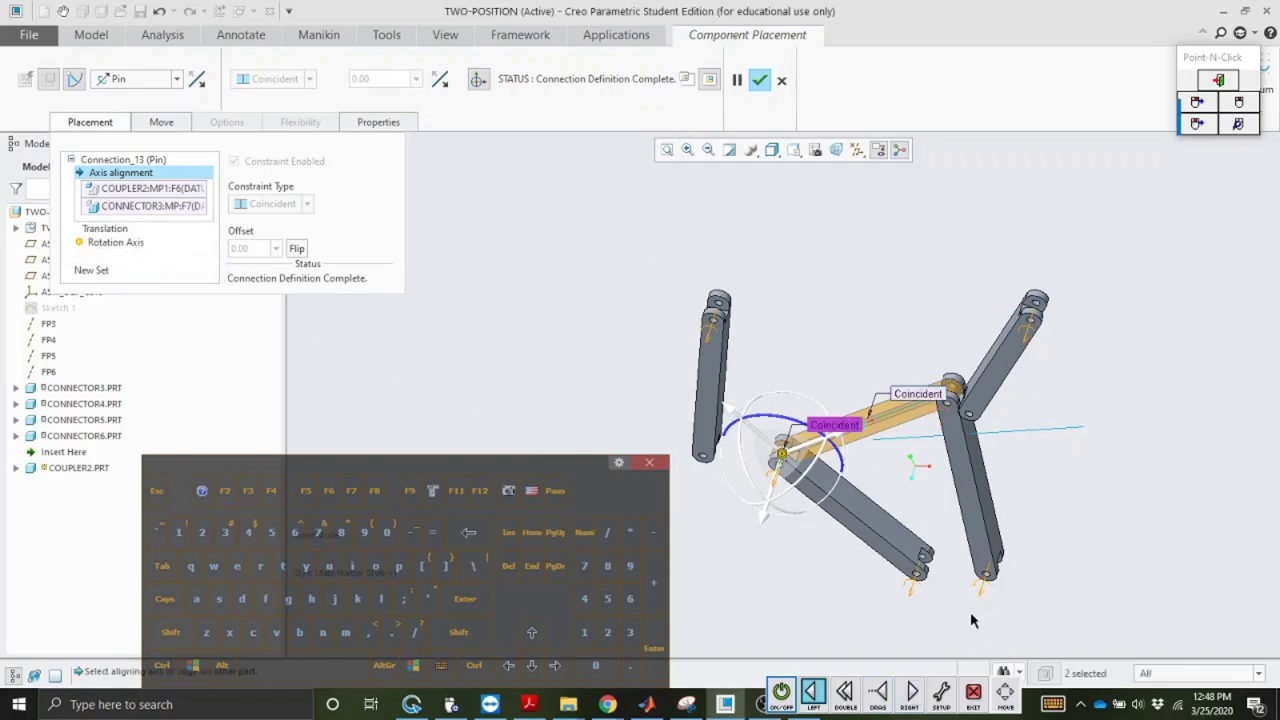
right_click(118, 172)
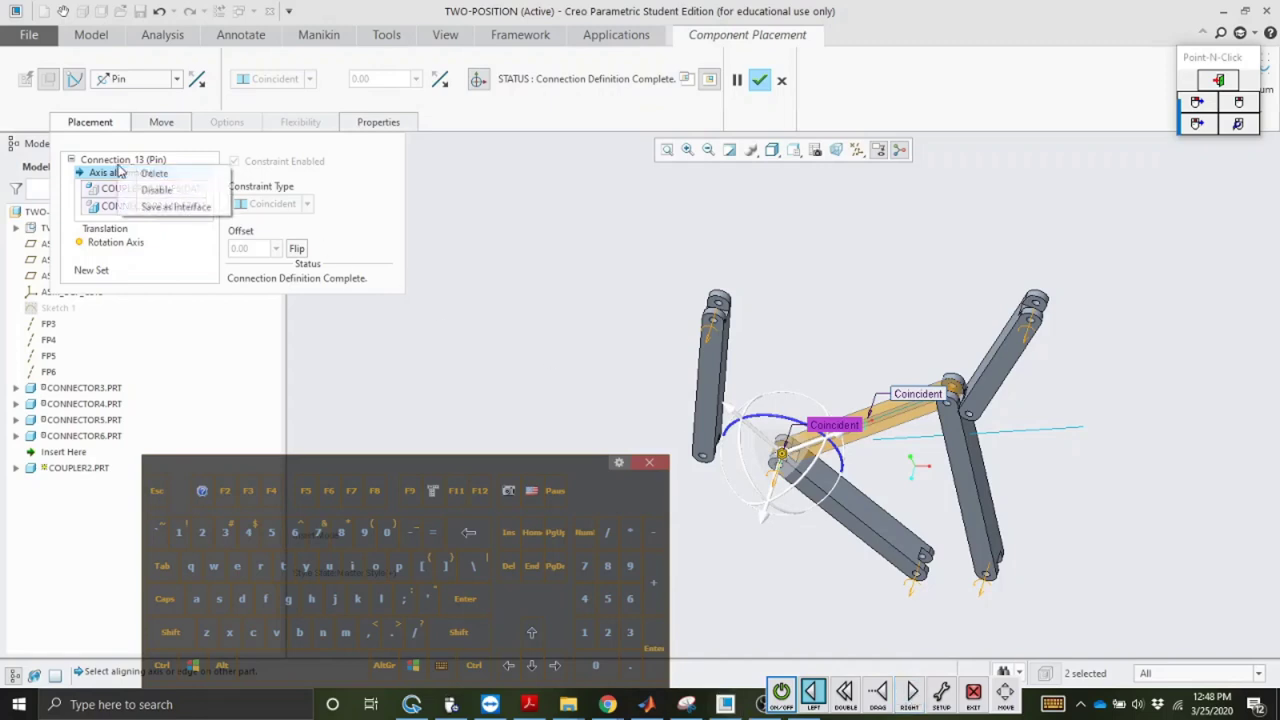
click(160, 174)
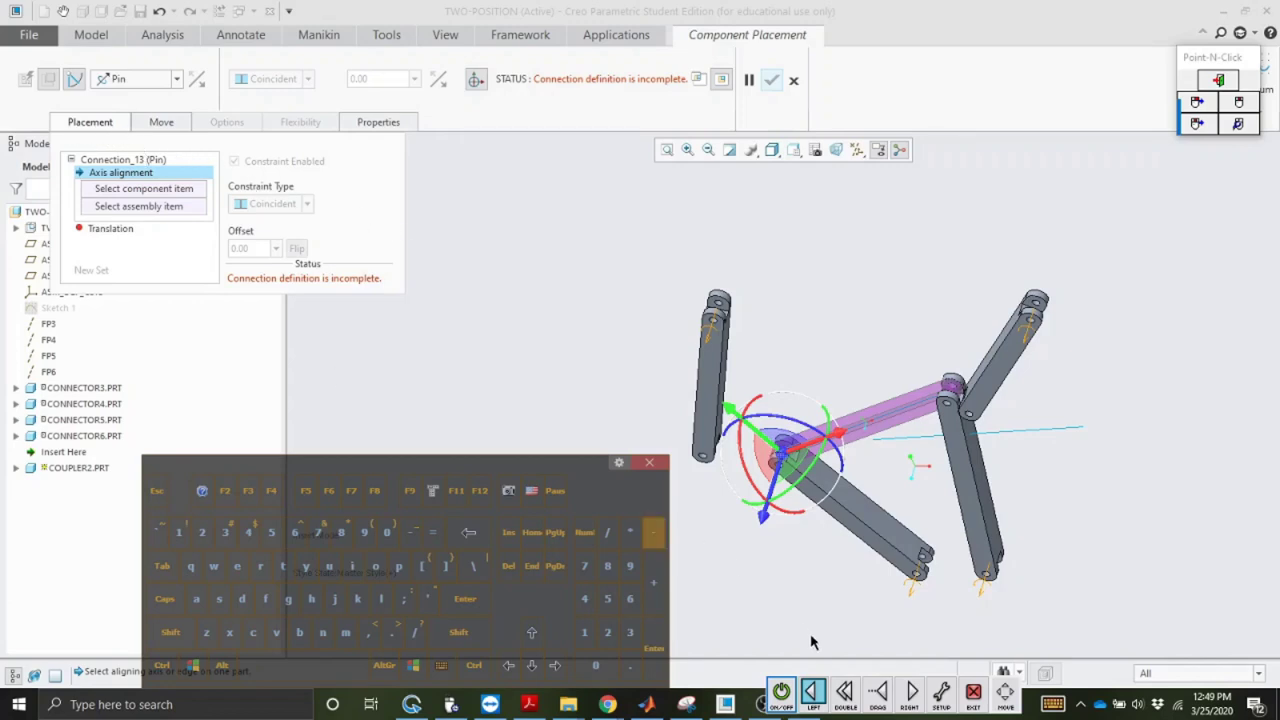
Step: Pin coupler axis MP1 to axis MP of CONNECTOR5.PRT, with the FRONT planes of both parts coincident
click(112, 126)
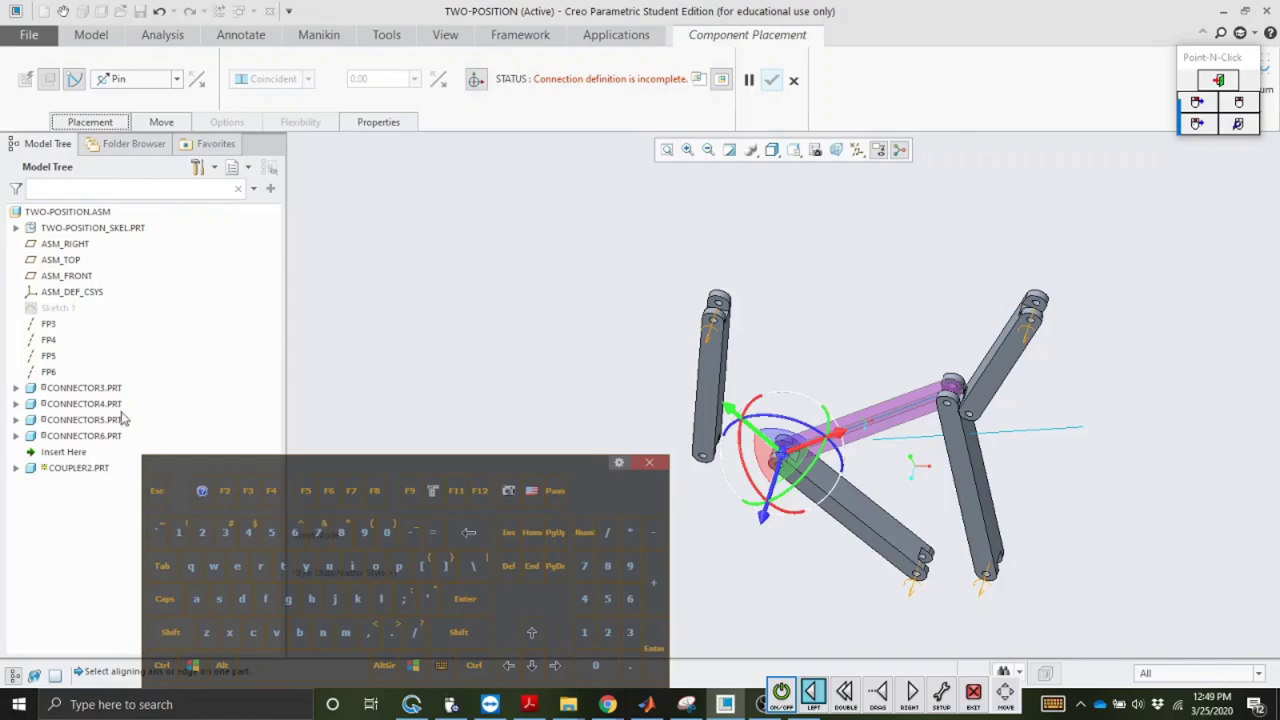
click(16, 468)
click(68, 563)
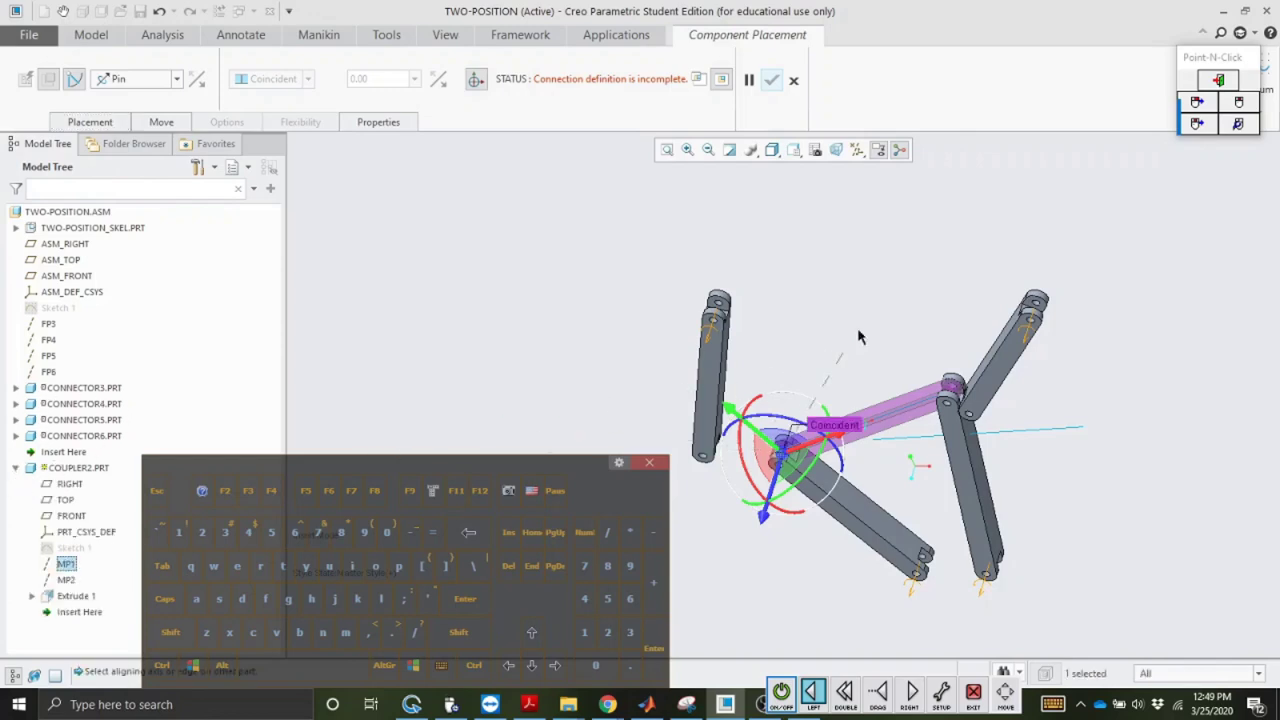
click(17, 420)
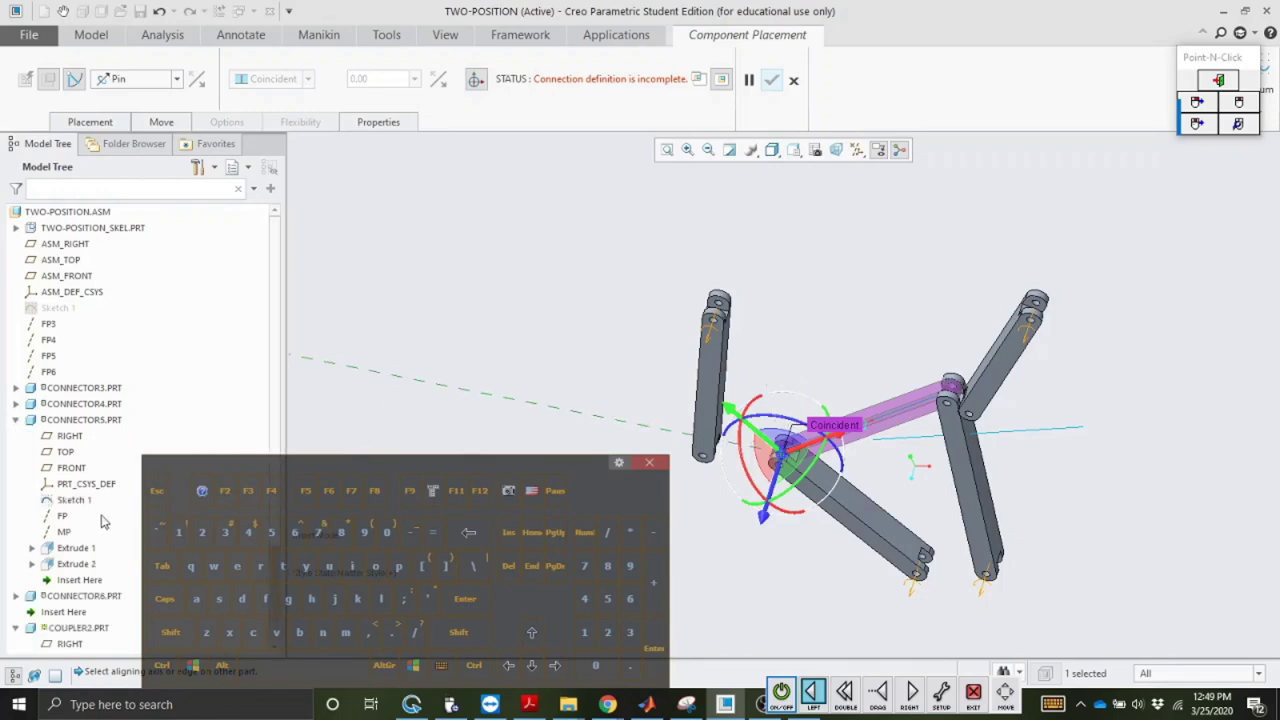
click(62, 532)
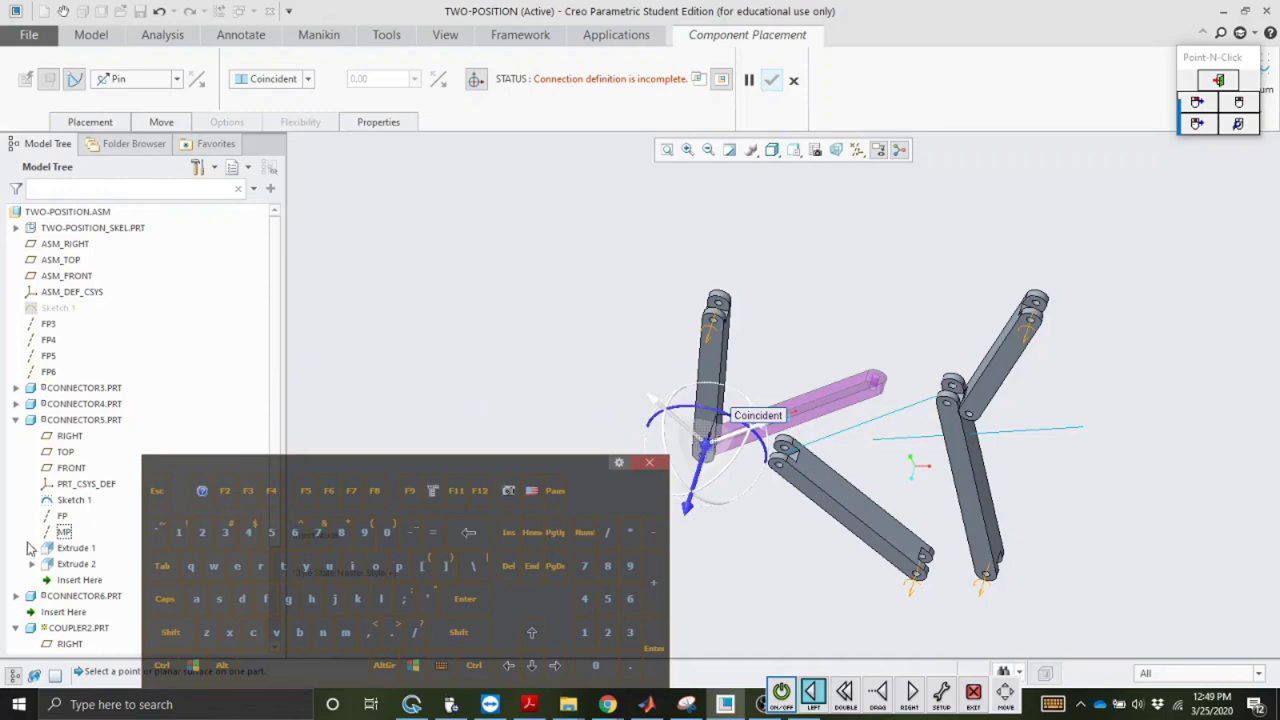
click(72, 468)
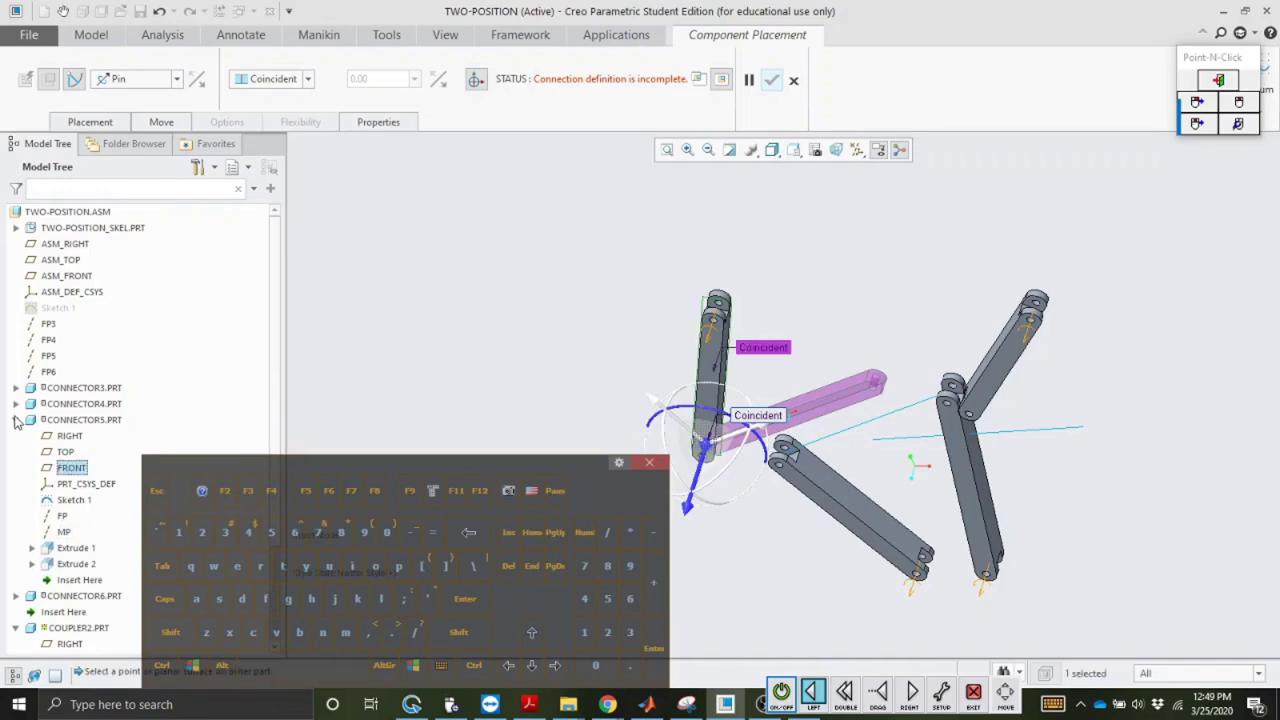
click(16, 420)
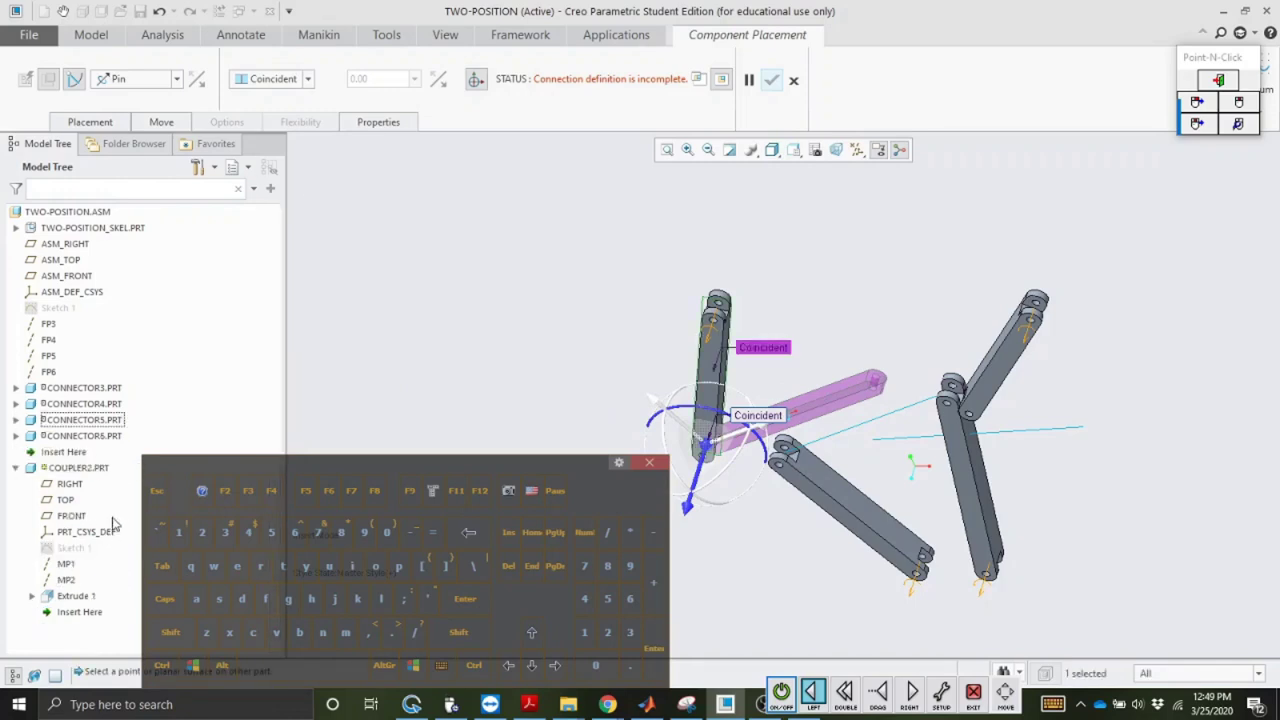
click(62, 516)
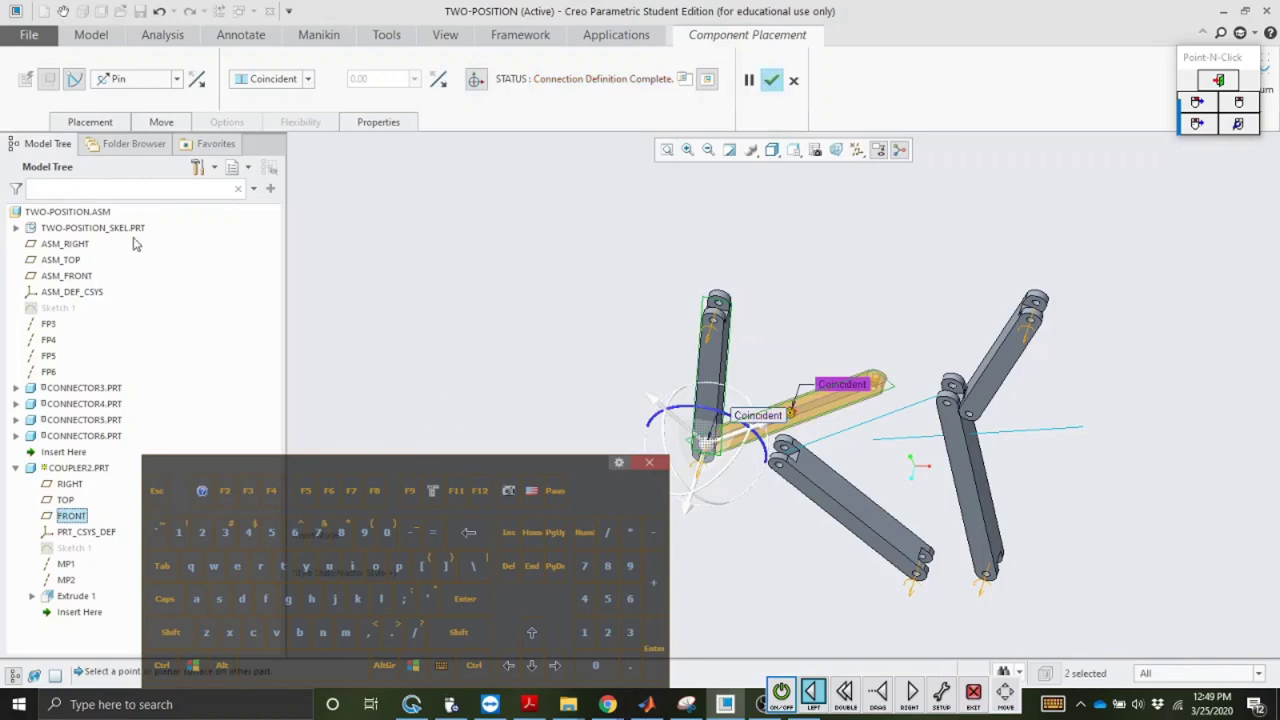
Step: Add a second pin joining coupler axis MP2 to CONNECTOR6.PRT axis MP with coincident FRONT planes, and accept the placement
click(88, 122)
click(94, 272)
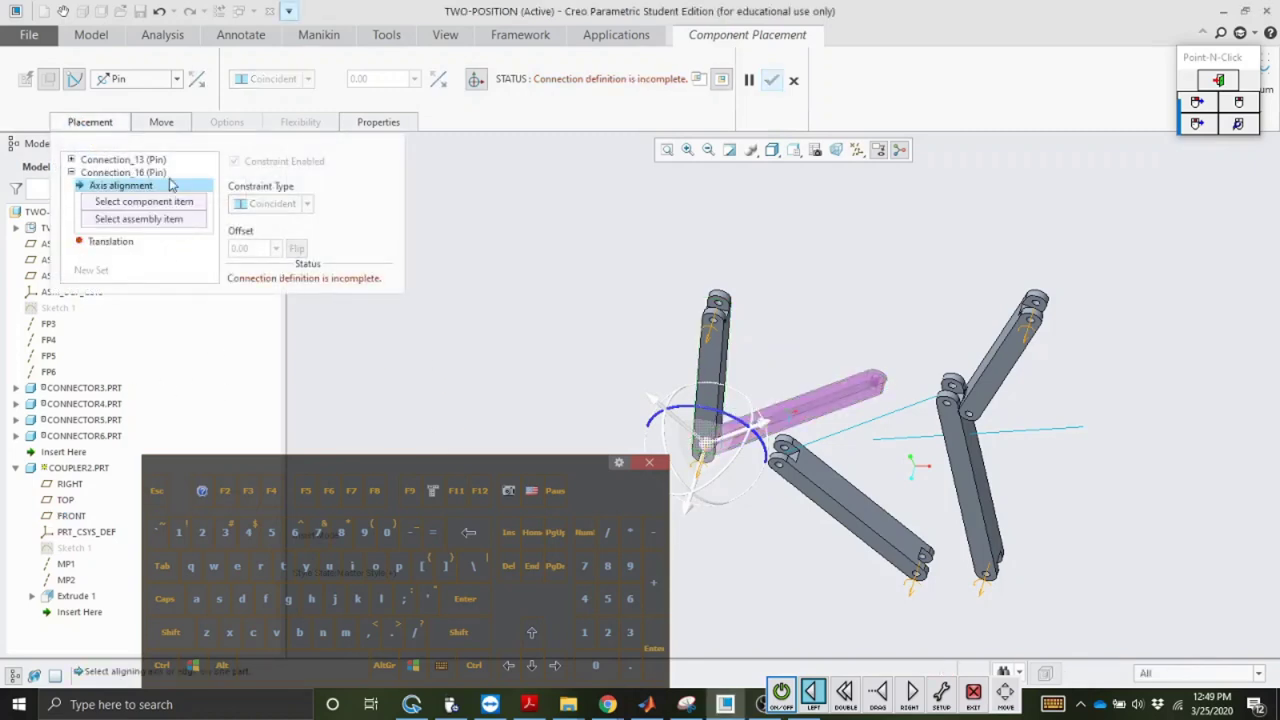
click(88, 130)
click(72, 582)
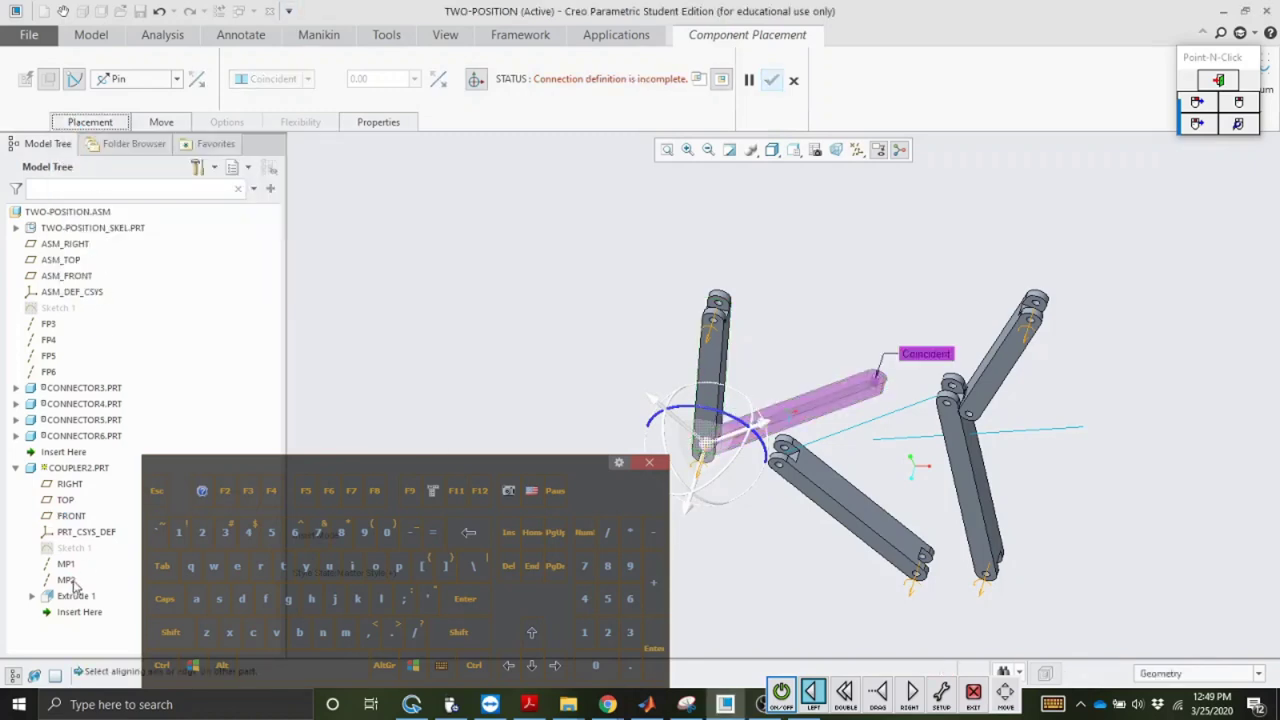
click(15, 436)
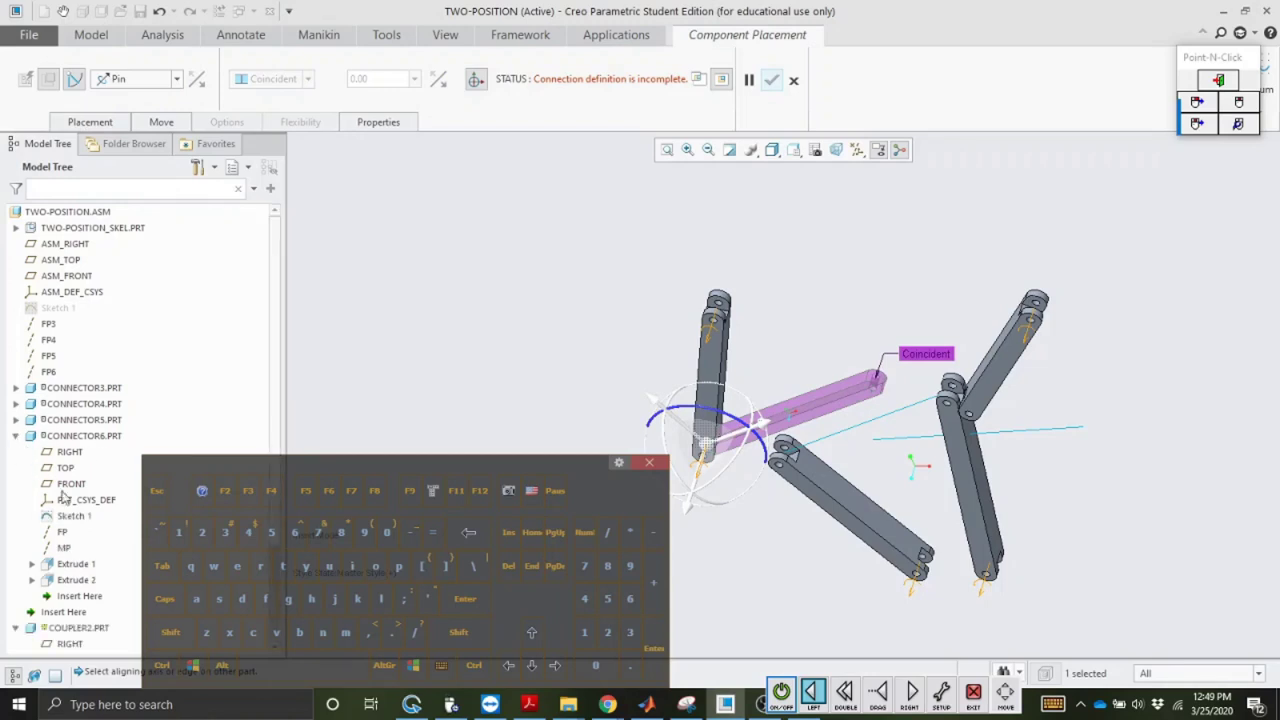
click(63, 548)
click(70, 483)
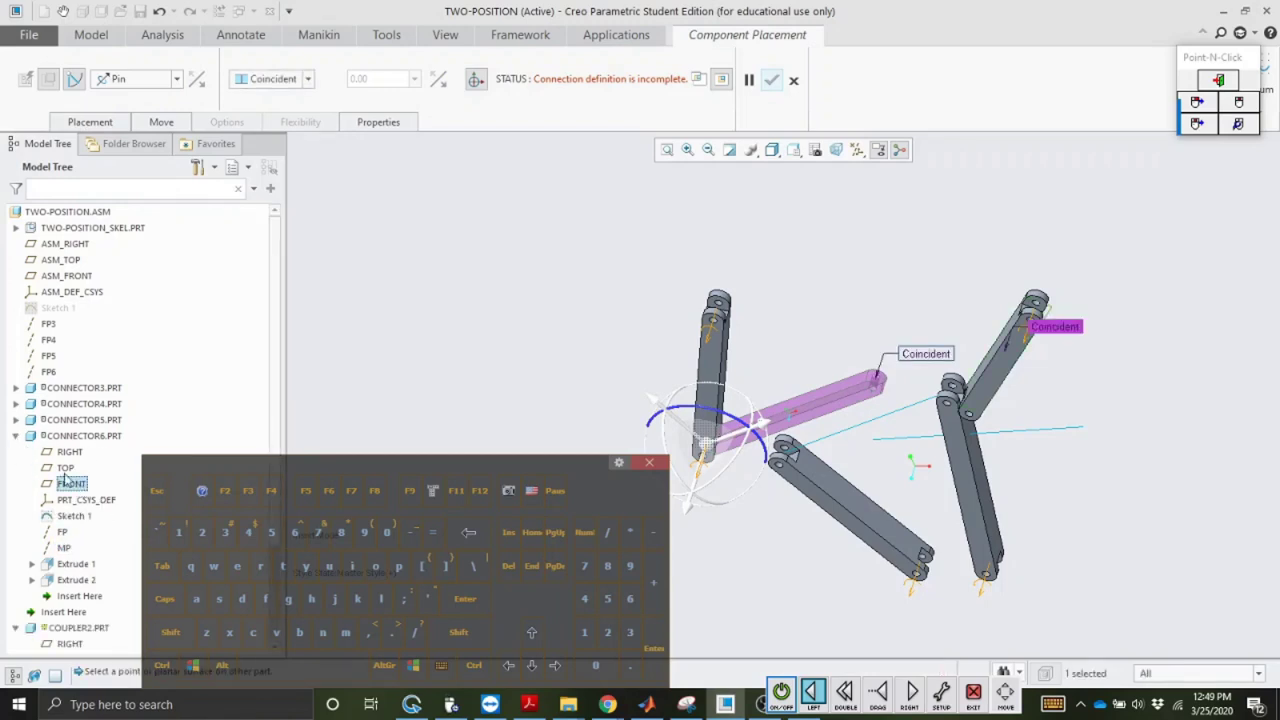
click(15, 437)
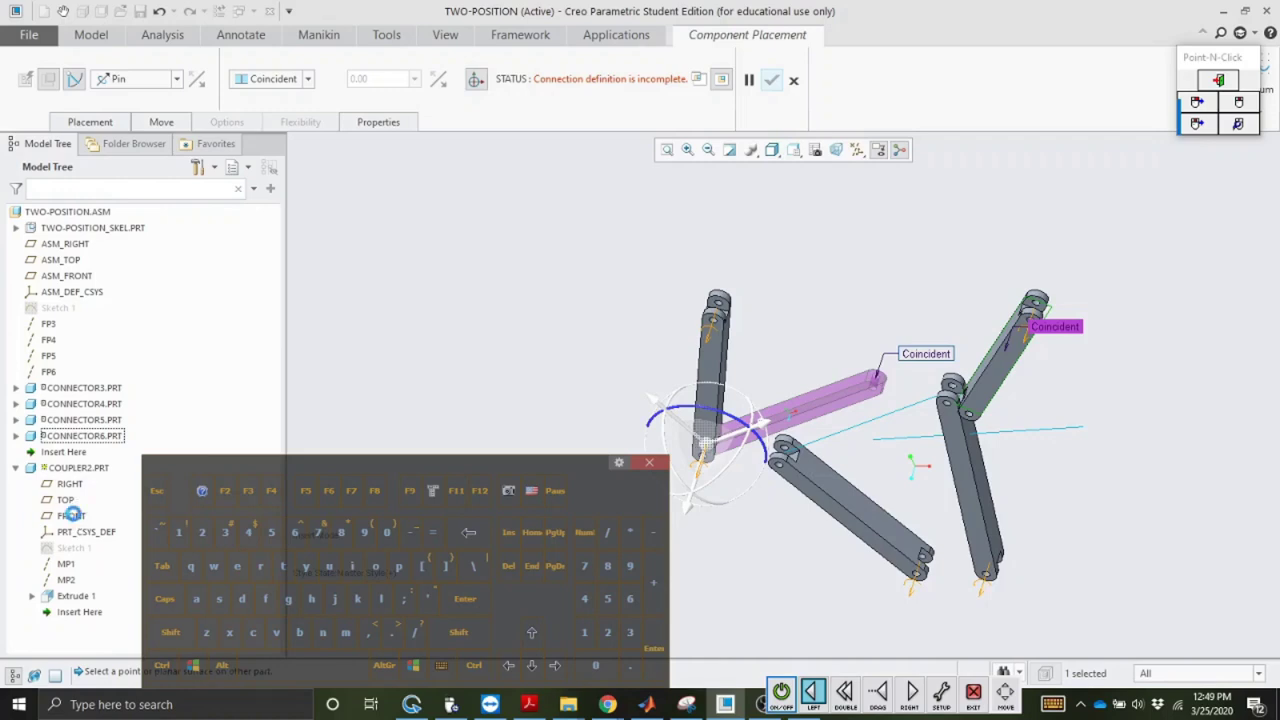
click(71, 515)
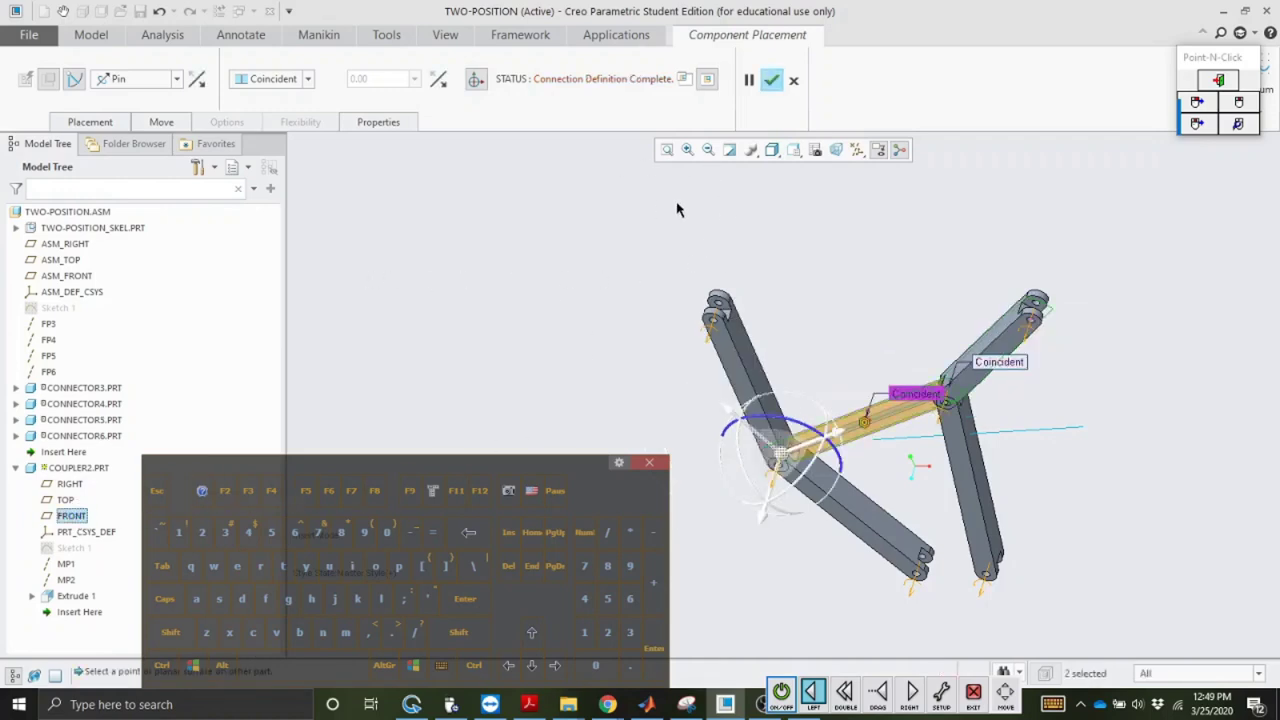
click(771, 80)
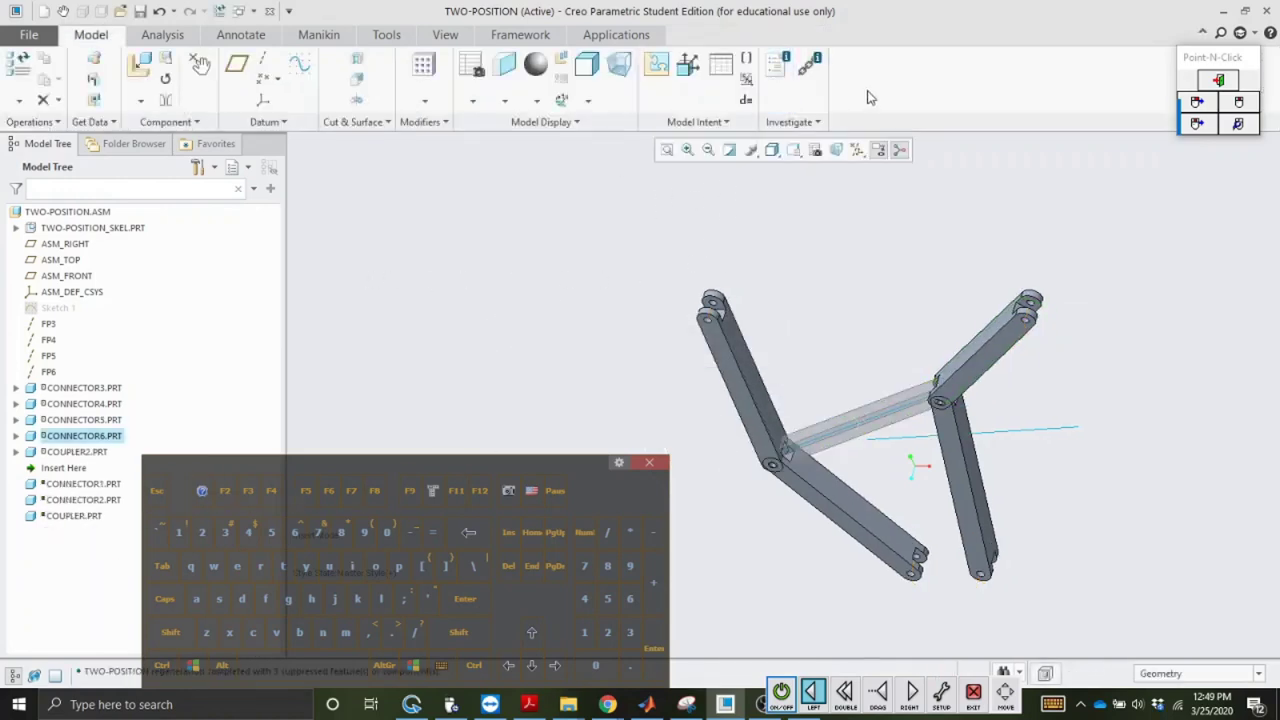
Step: In the FRONT view, use Drag Components to swing the two detached lower connectors away from the coupler
click(794, 150)
click(812, 230)
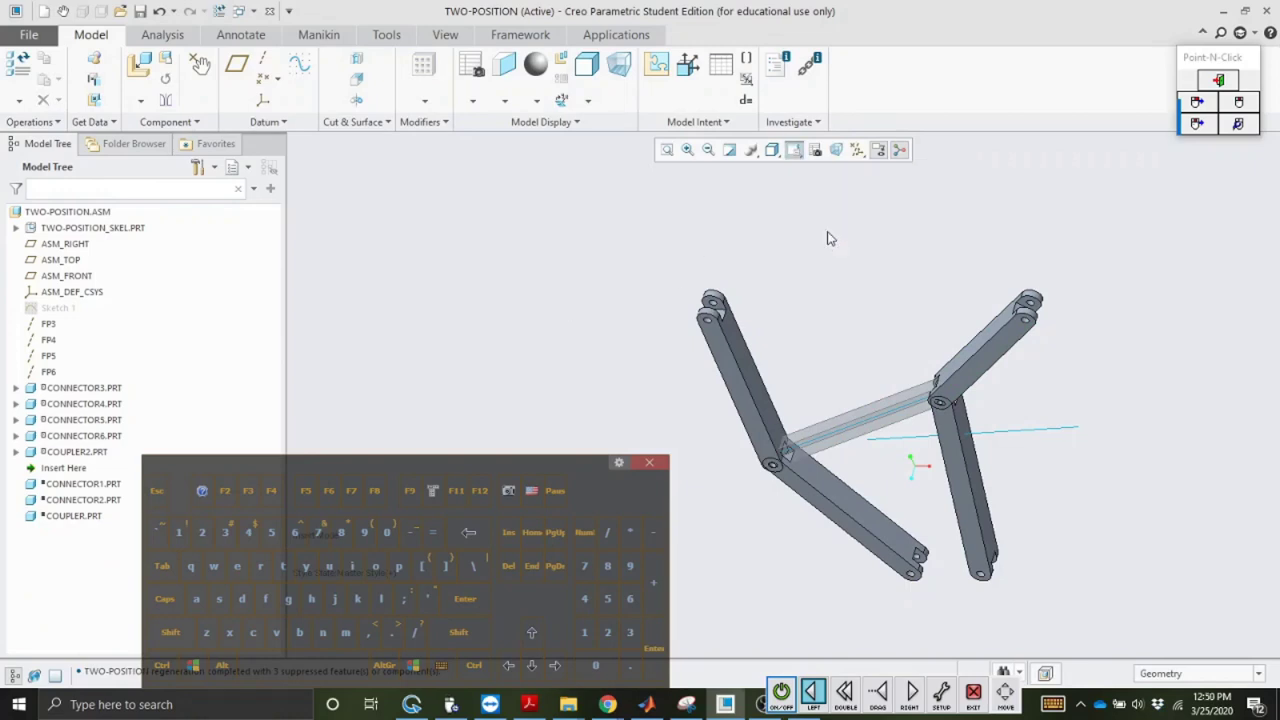
click(687, 149)
click(634, 228)
click(824, 393)
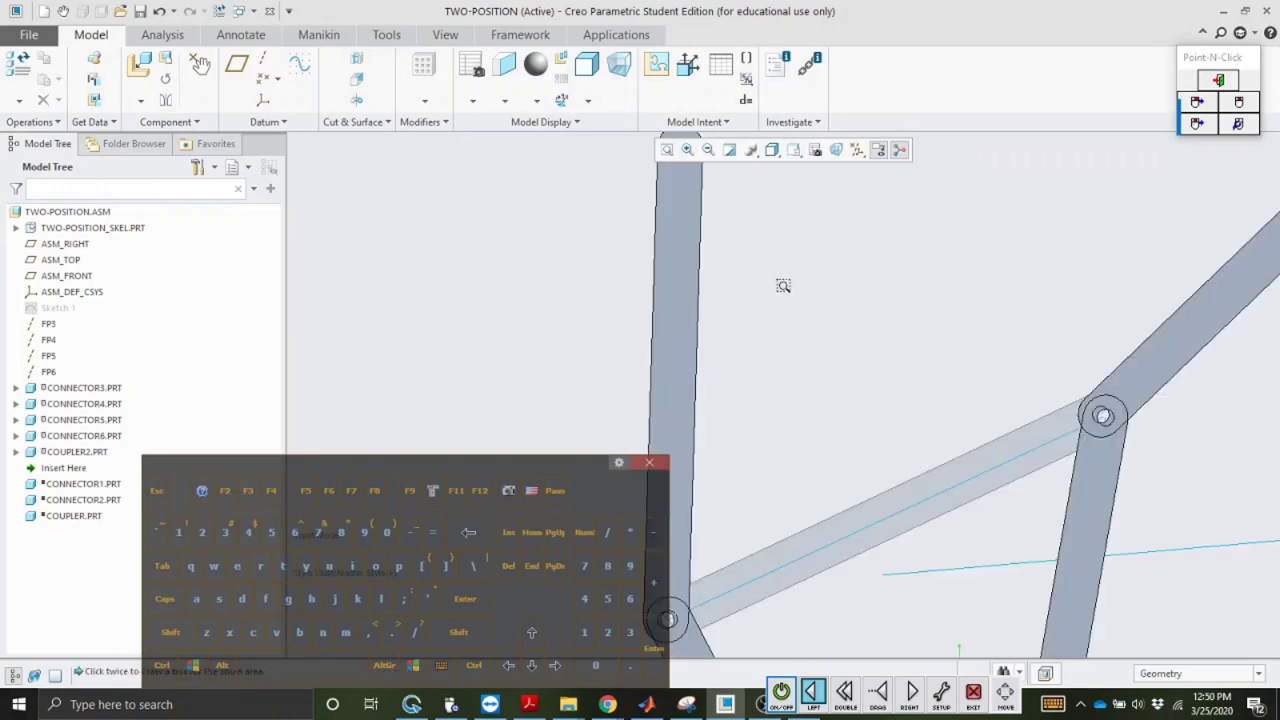
click(708, 149)
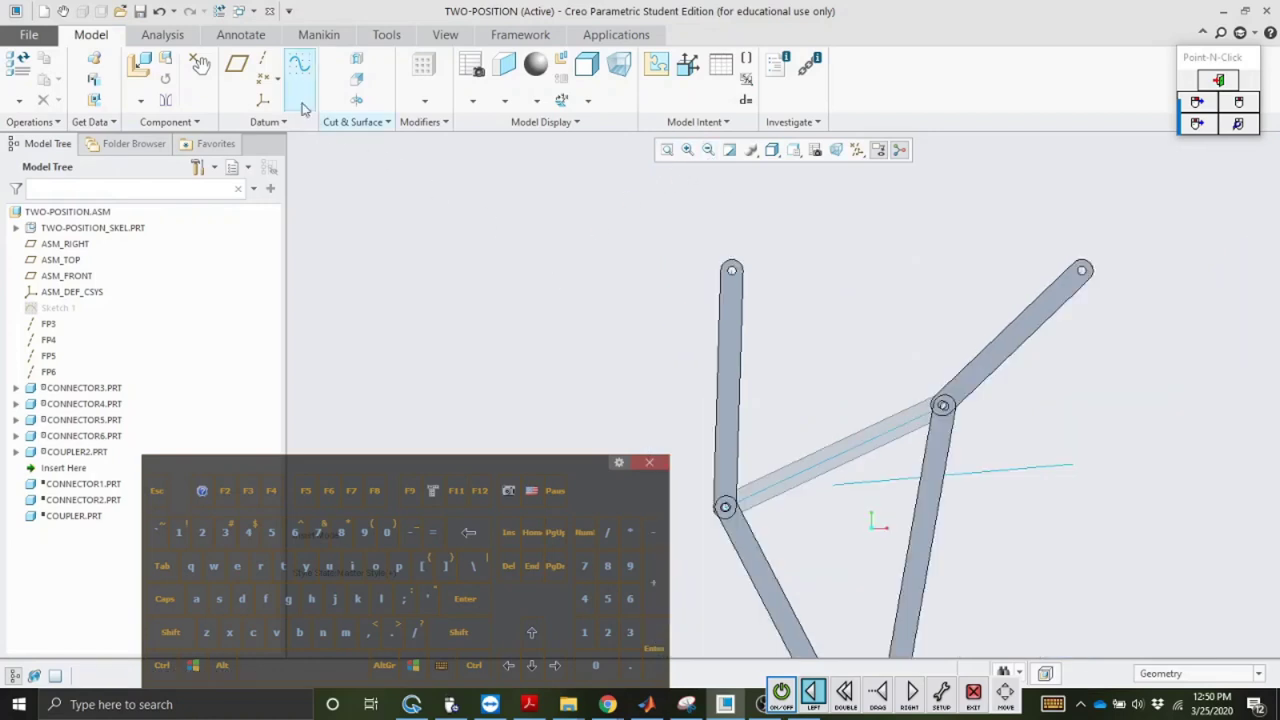
click(200, 64)
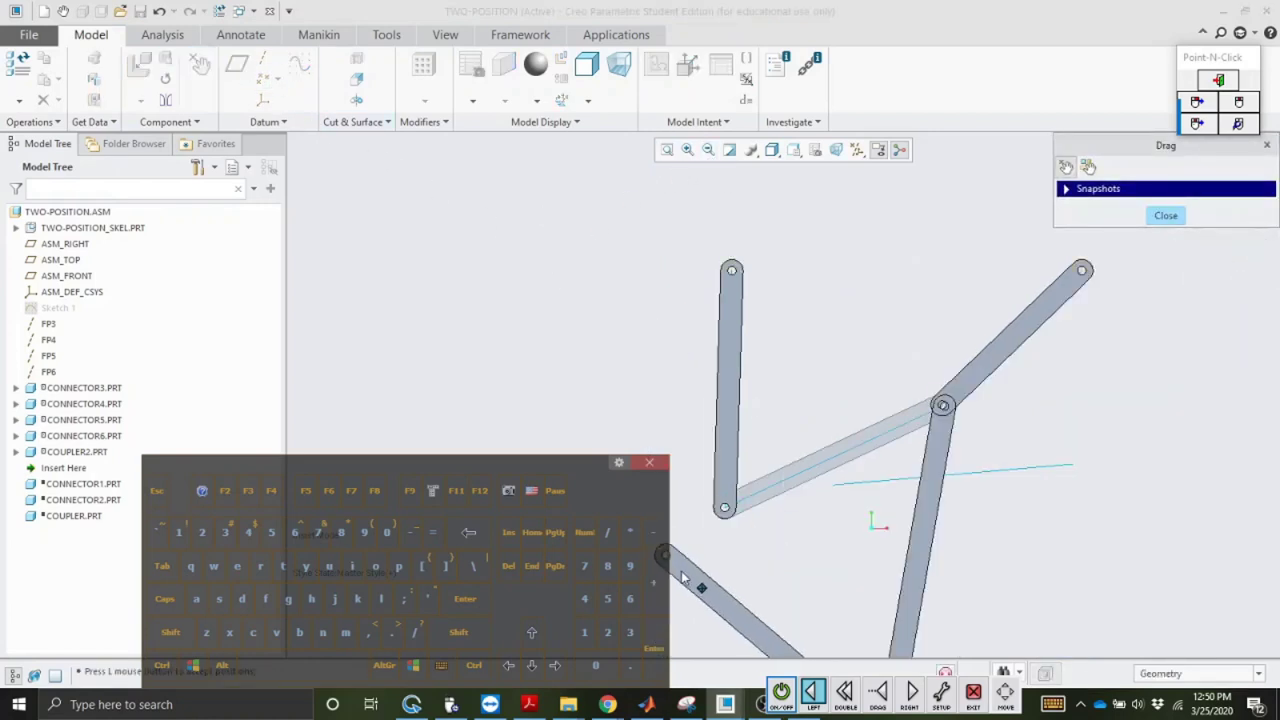
click(918, 508)
click(1122, 550)
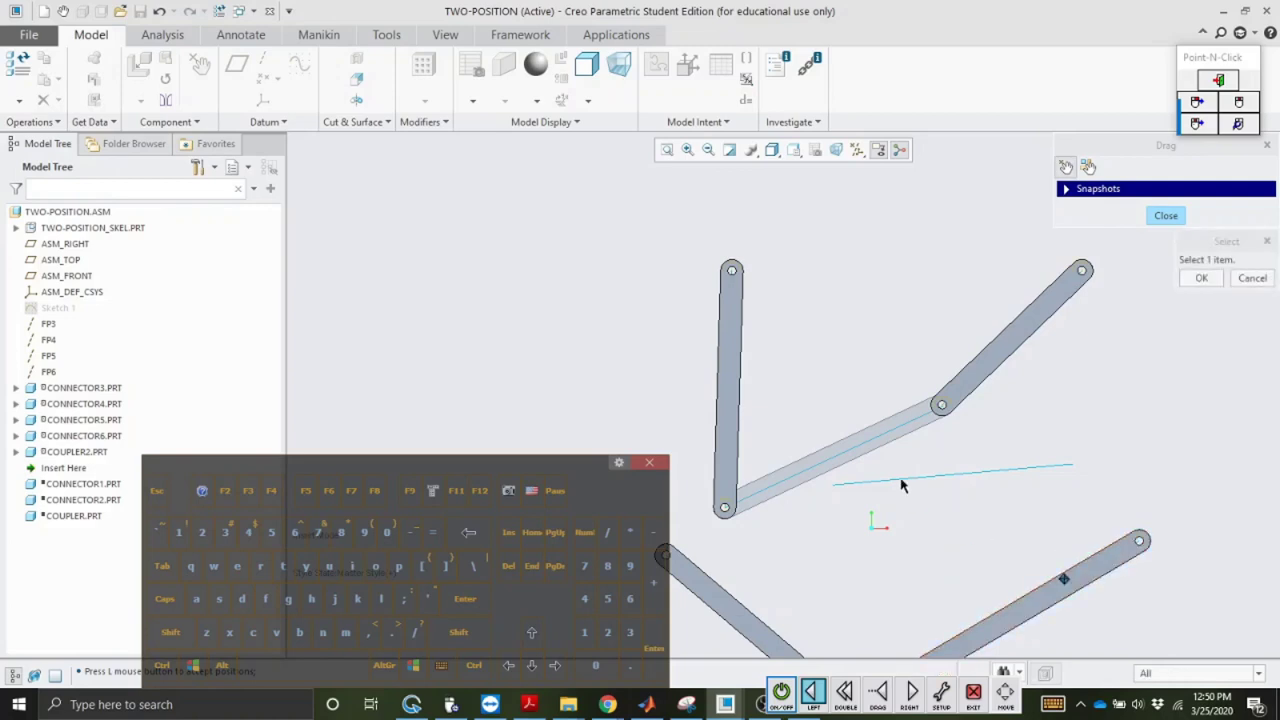
Step: Move the coupler between the two skeleton lines, leave it along the upper one, and finish dragging
click(850, 450)
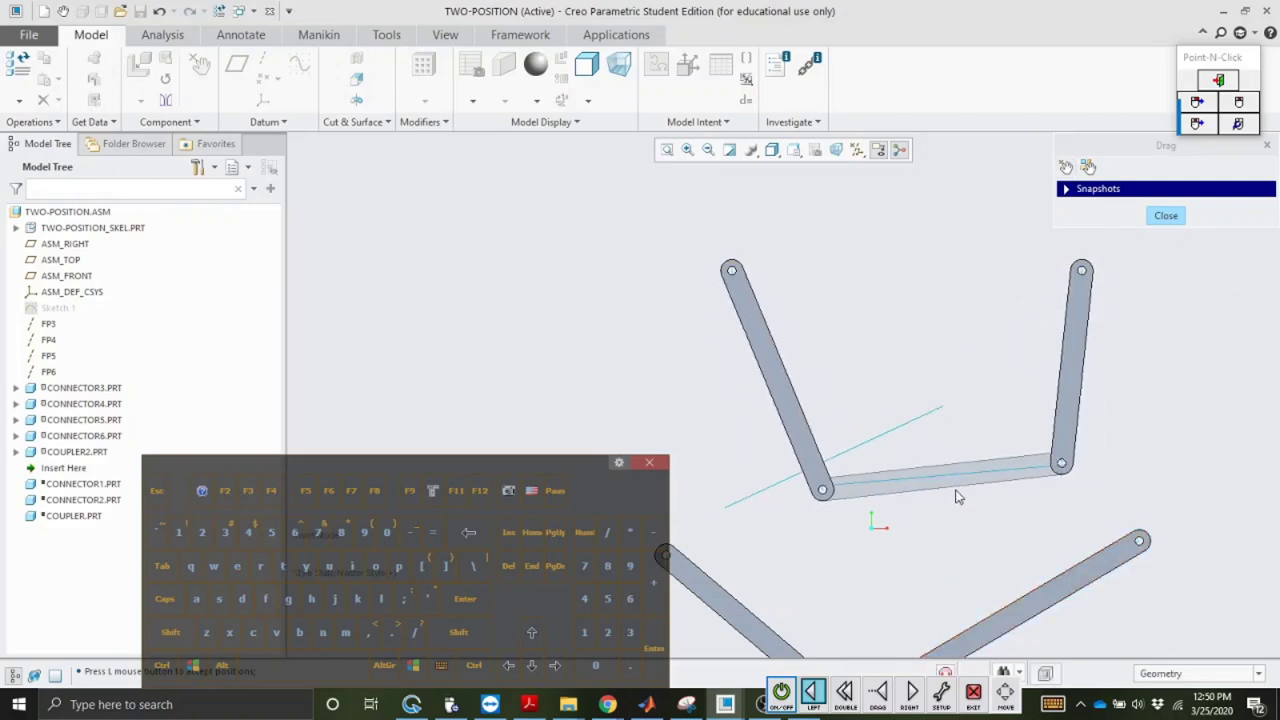
click(845, 478)
click(648, 464)
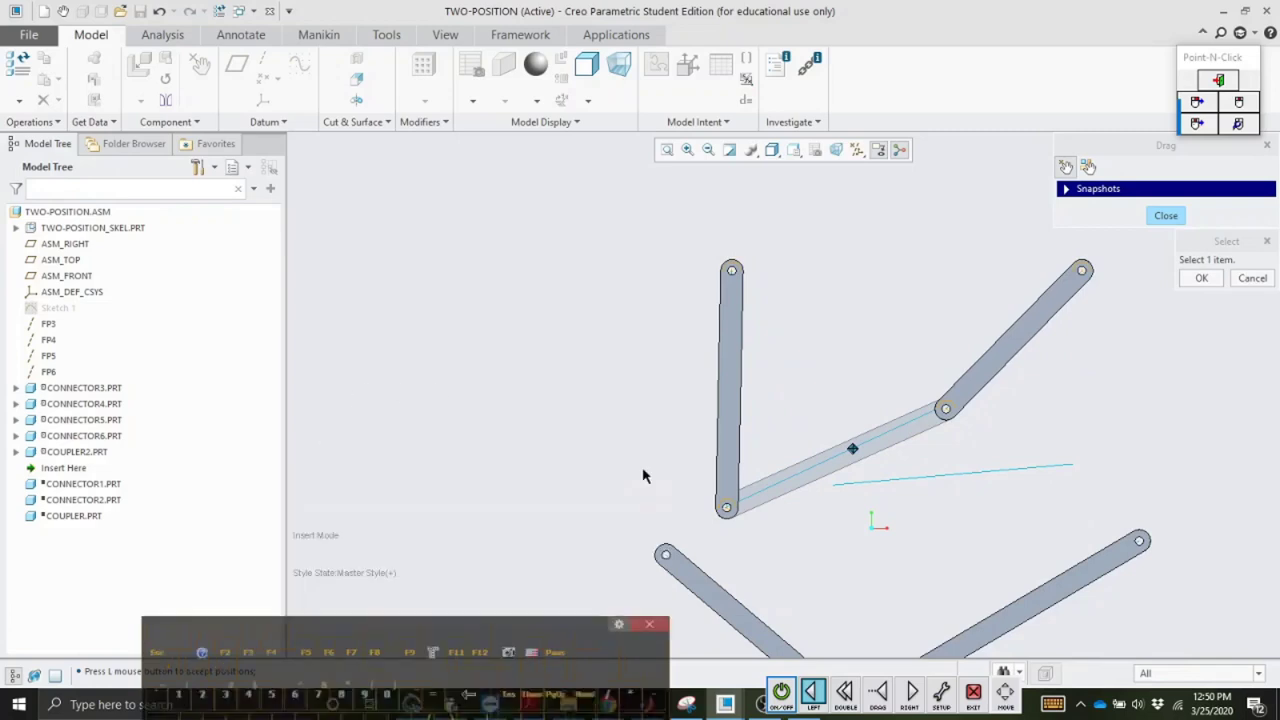
click(1160, 217)
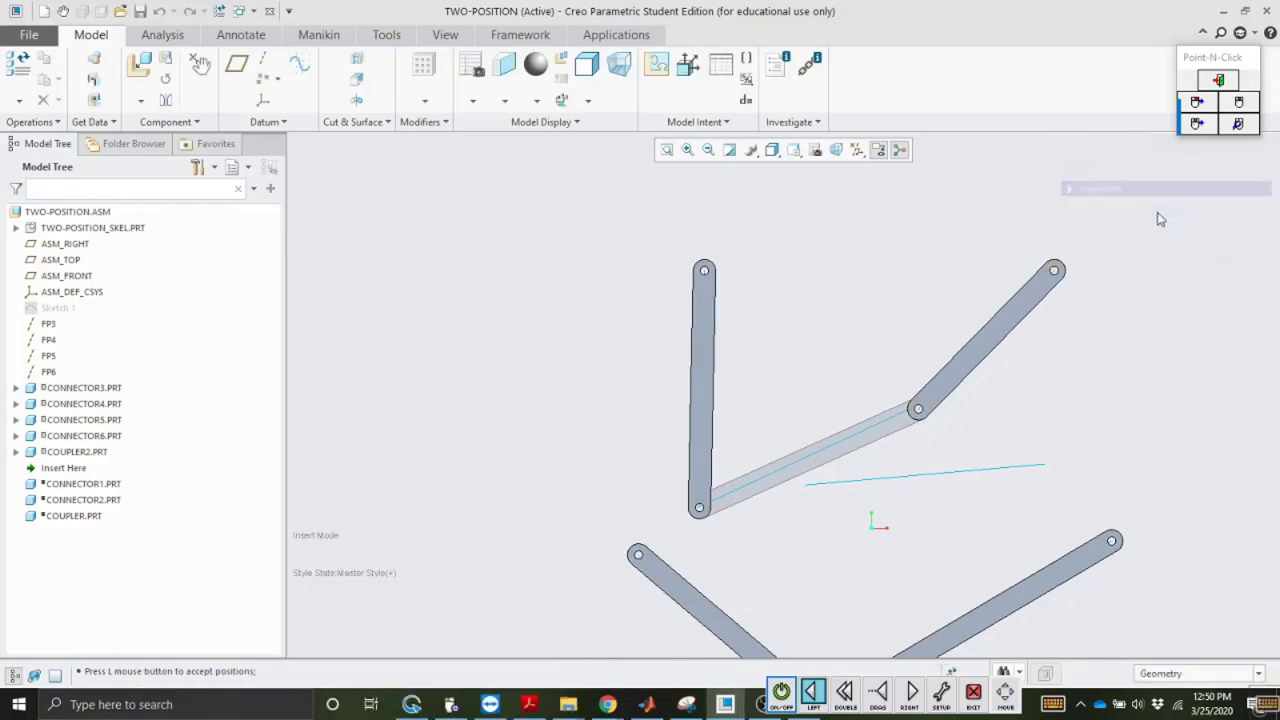
Step: Use Drag Components again to move the coupler and place its centreline on the upper skeleton line
click(781, 692)
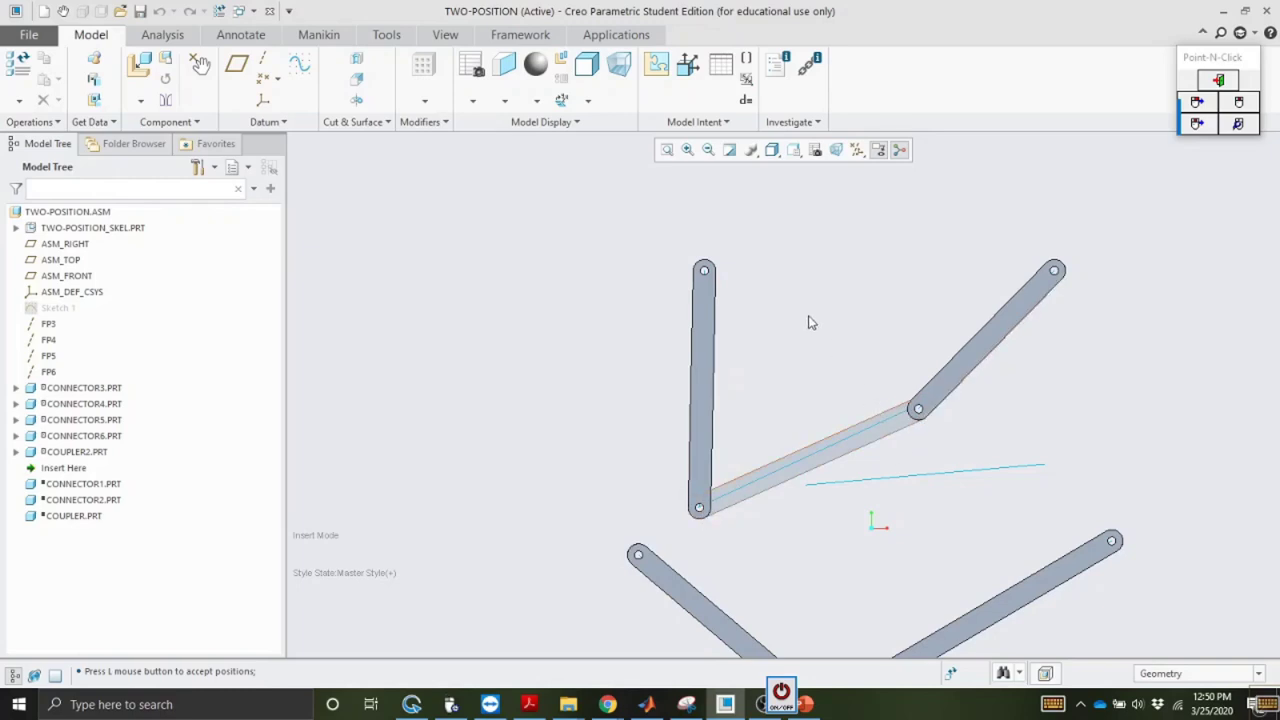
click(781, 690)
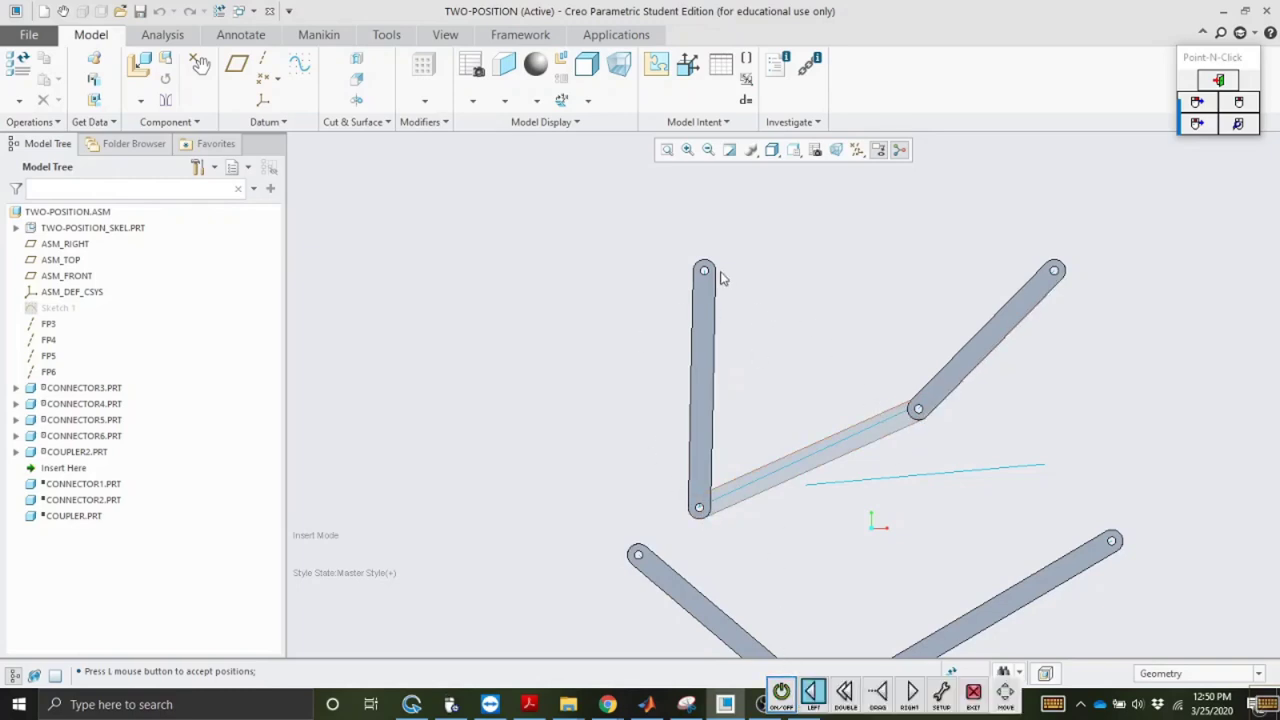
click(668, 152)
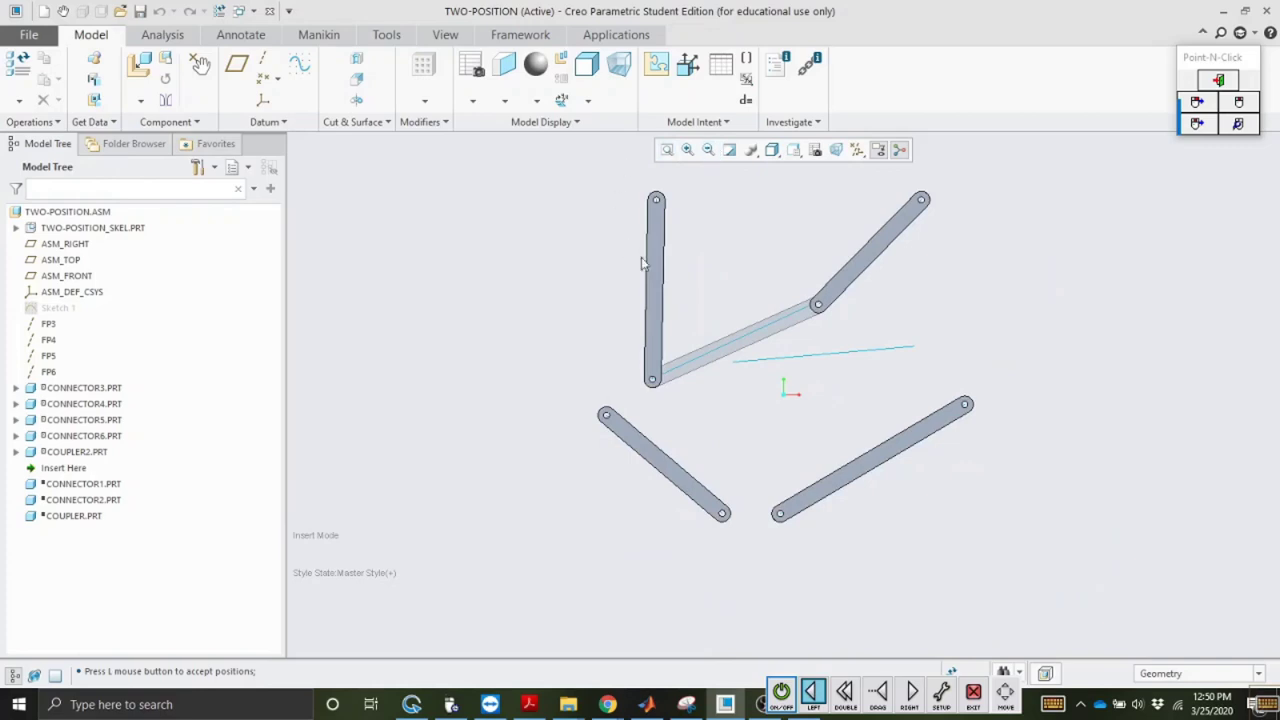
click(200, 65)
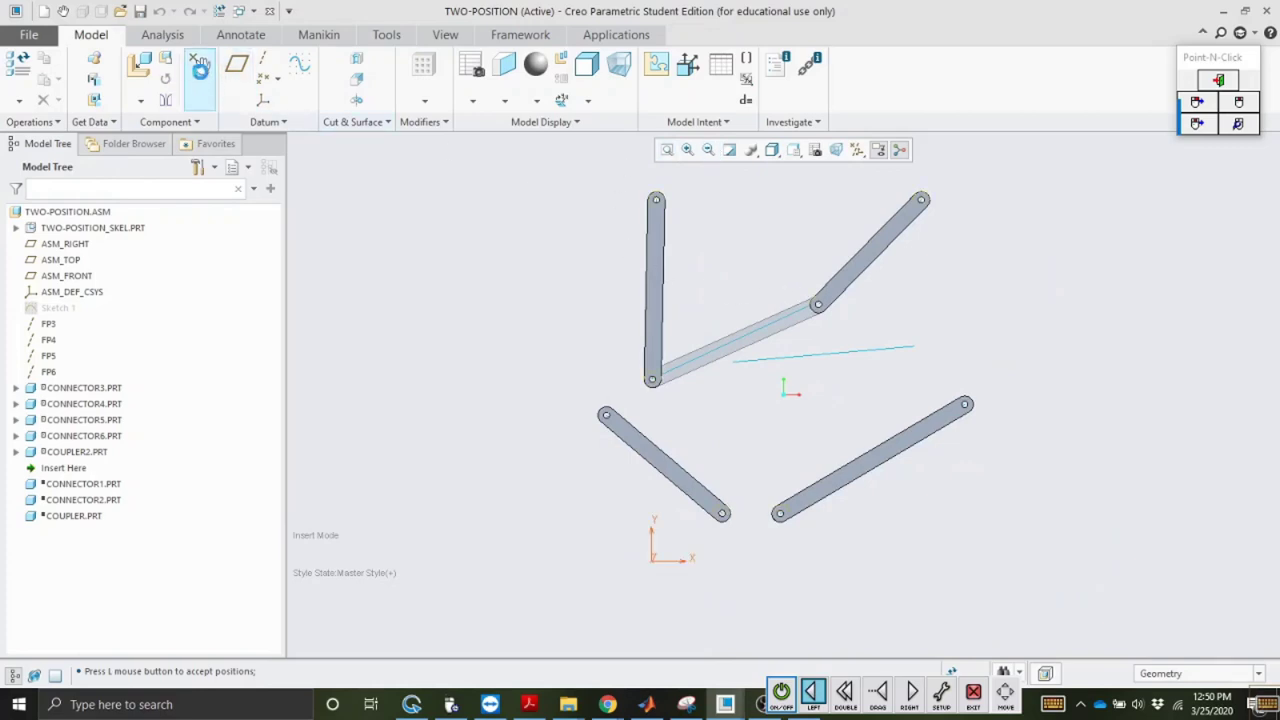
click(749, 337)
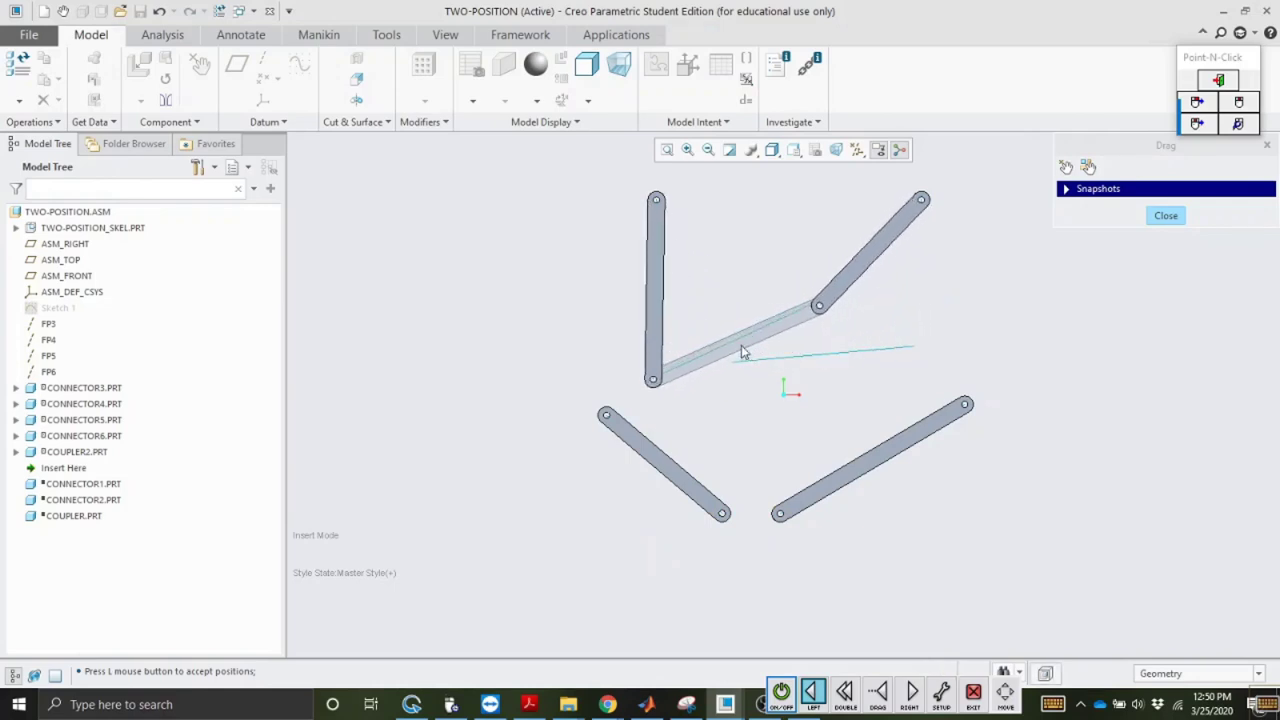
click(750, 348)
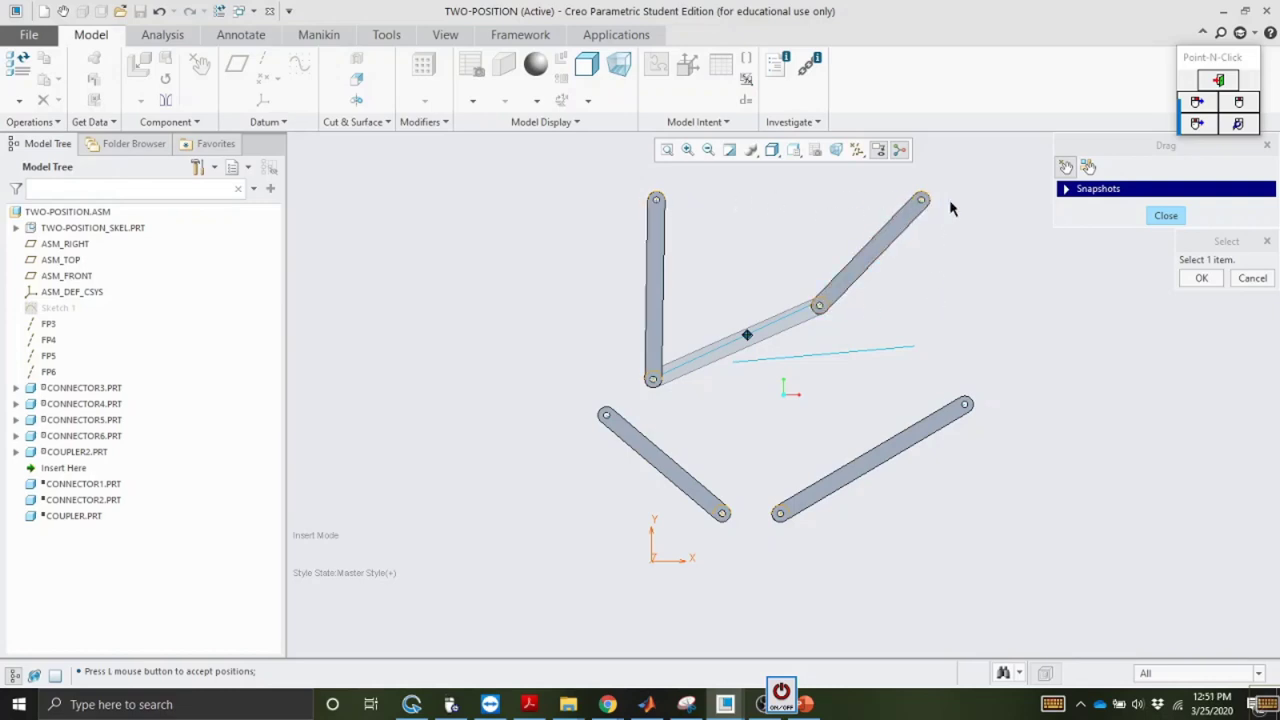
Step: Finish dragging the components and show the hidden POLE sketch in TWO-POSITION_SKEL.PRT
click(781, 692)
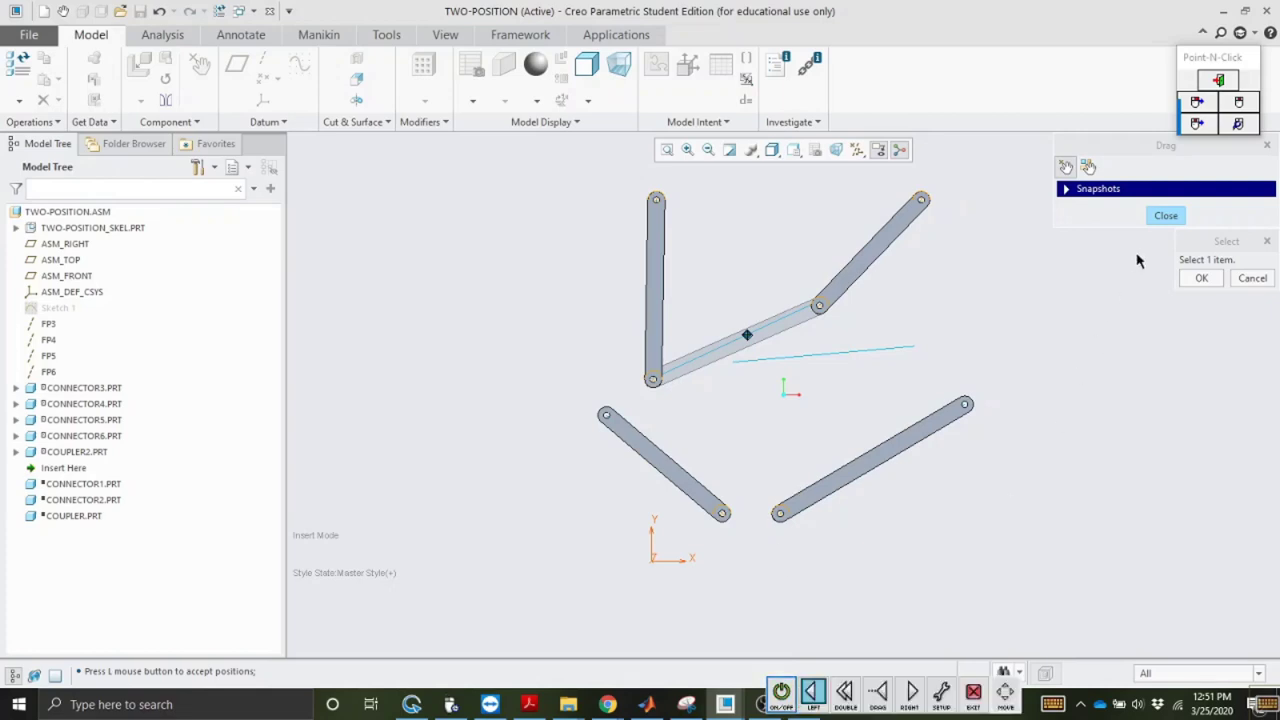
click(1166, 216)
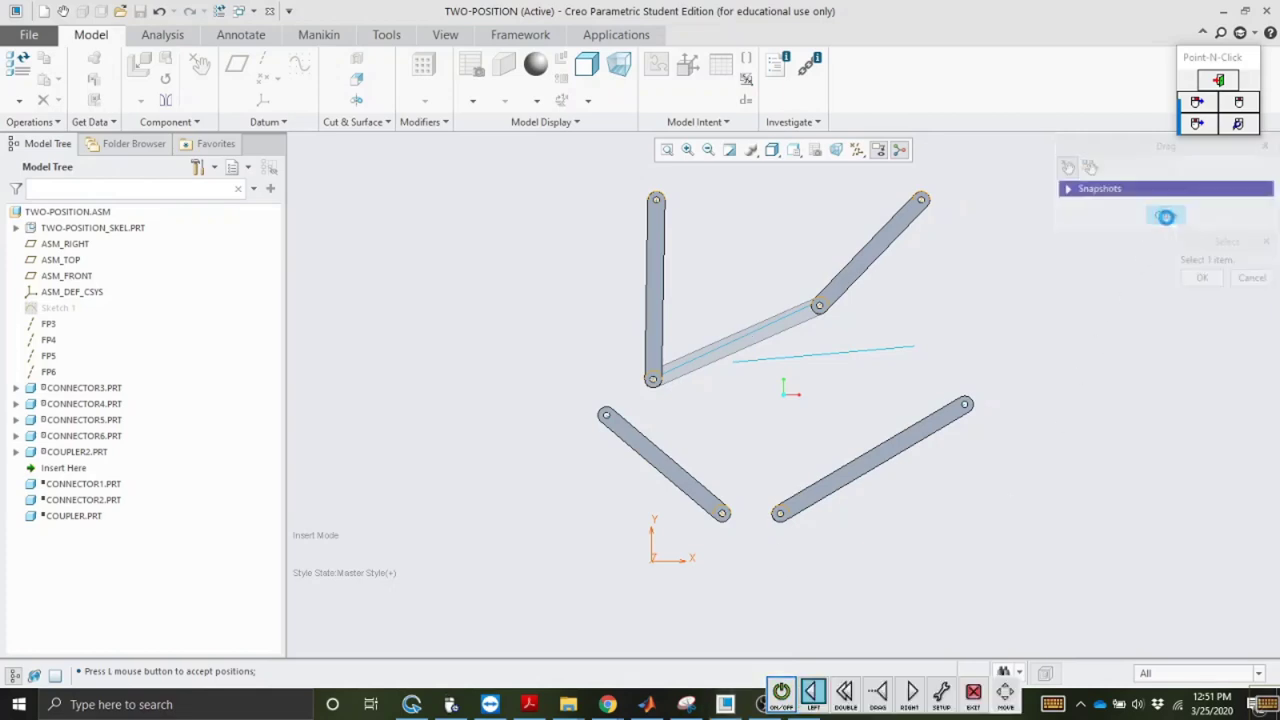
click(15, 228)
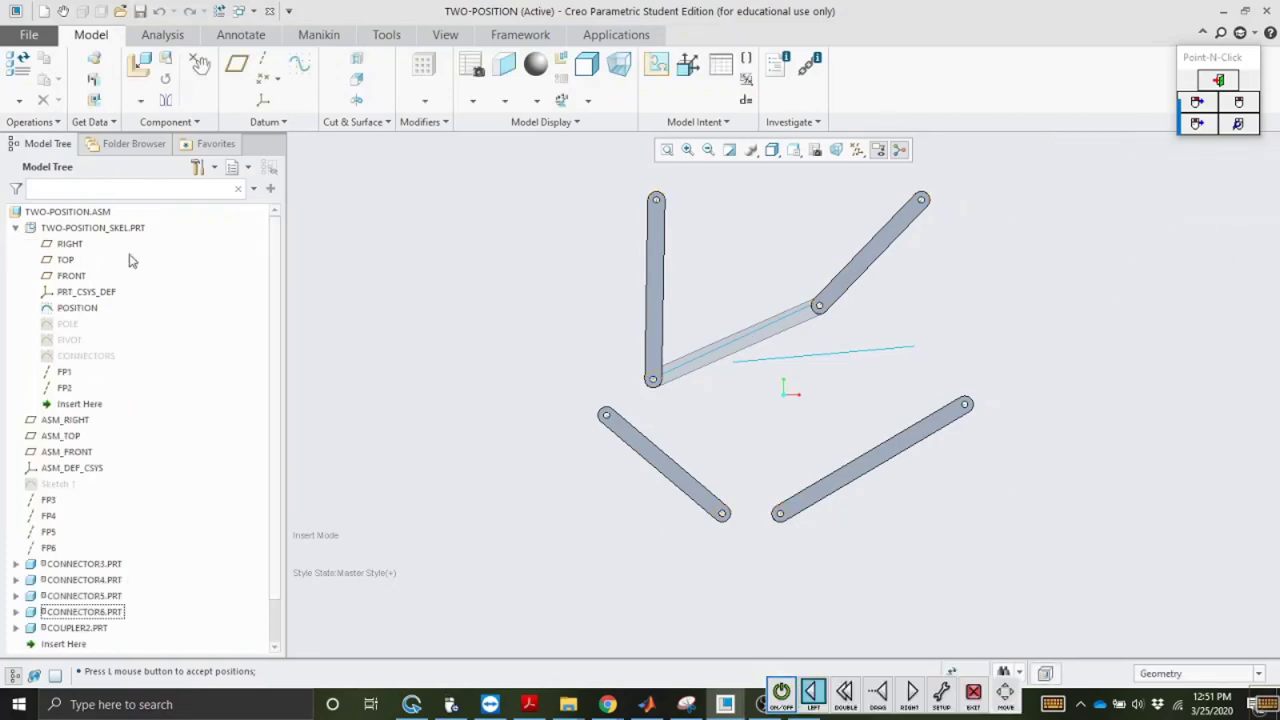
click(64, 340)
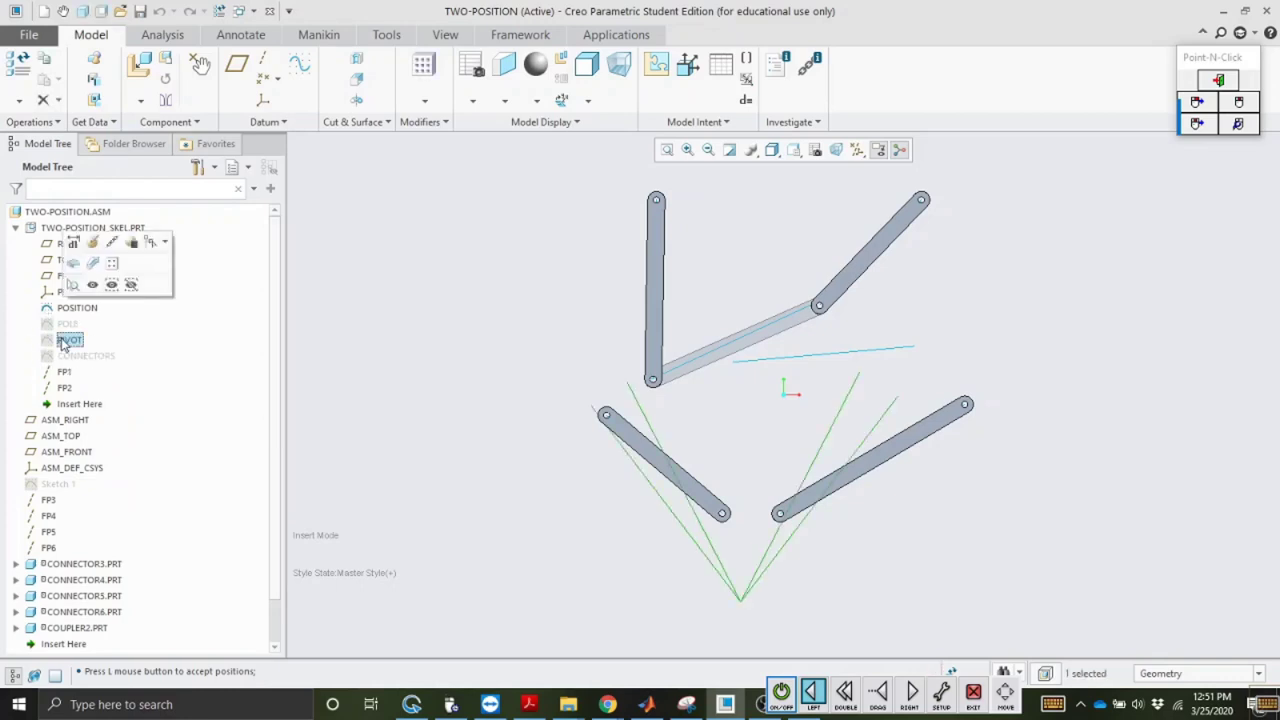
click(67, 324)
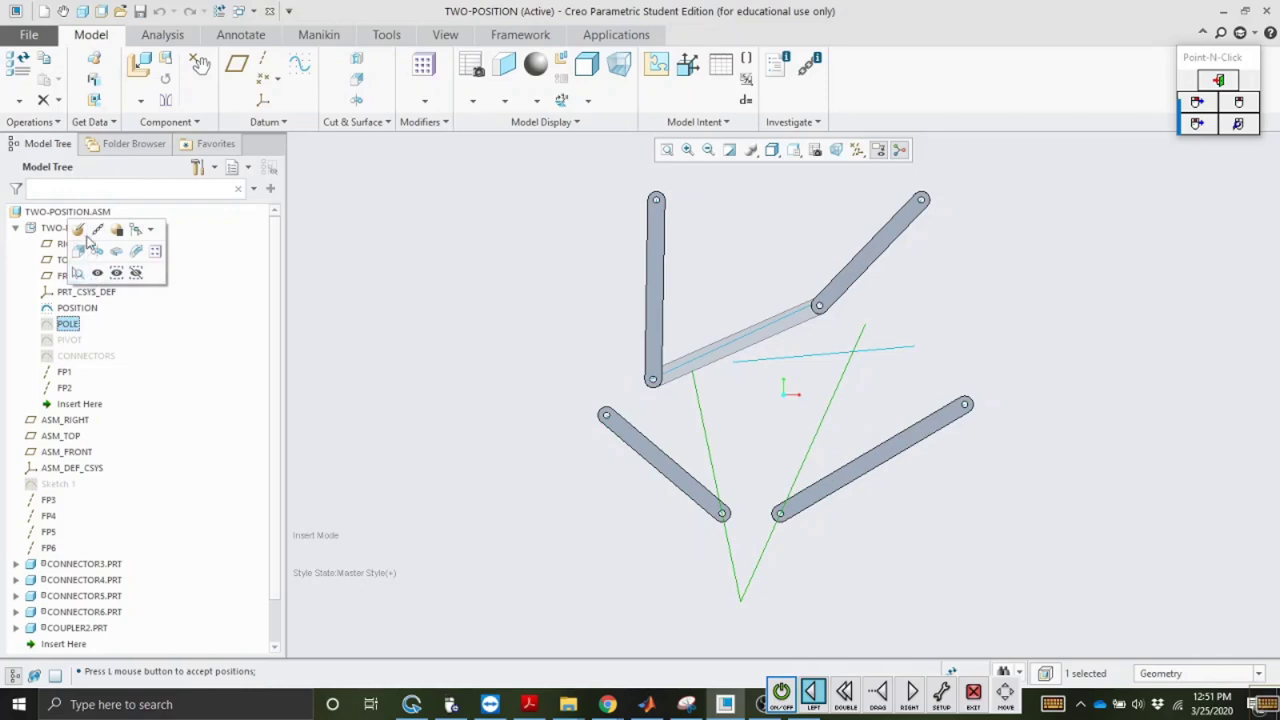
click(52, 328)
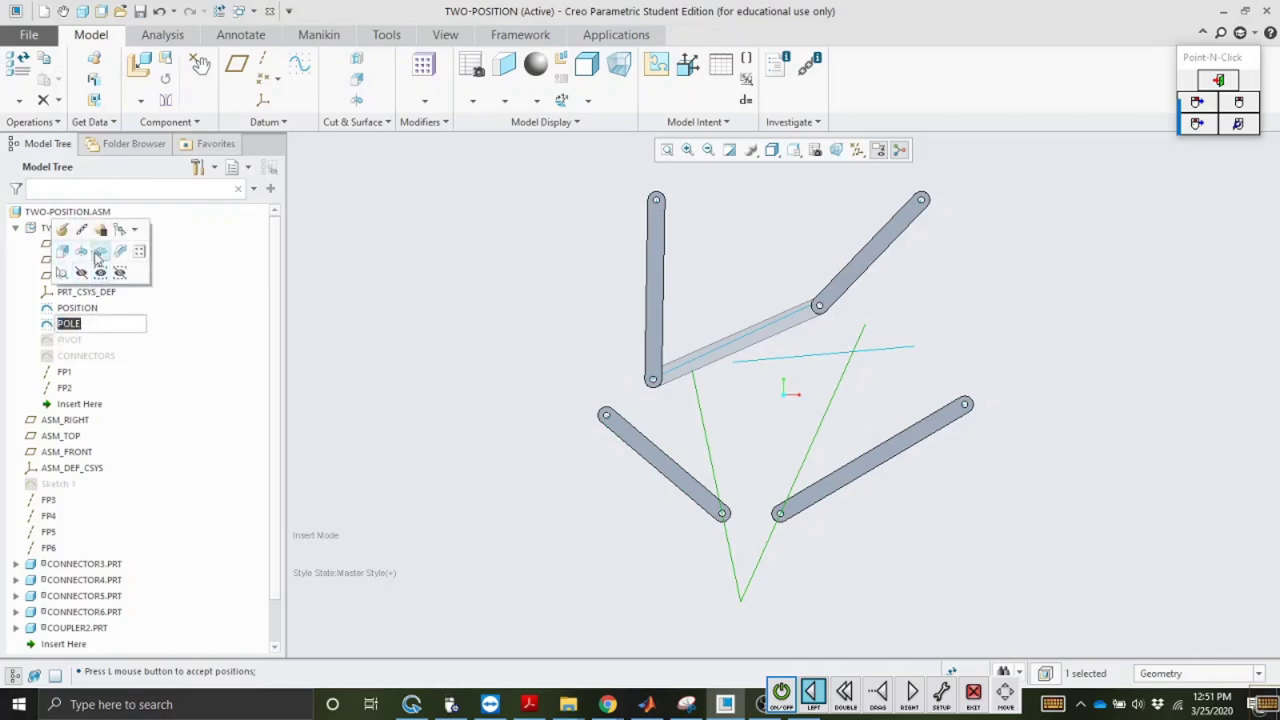
Step: Open the POLE sketch's definition, examine its lines and constraints relative to the connector pivots, and exit the sketch
click(62, 231)
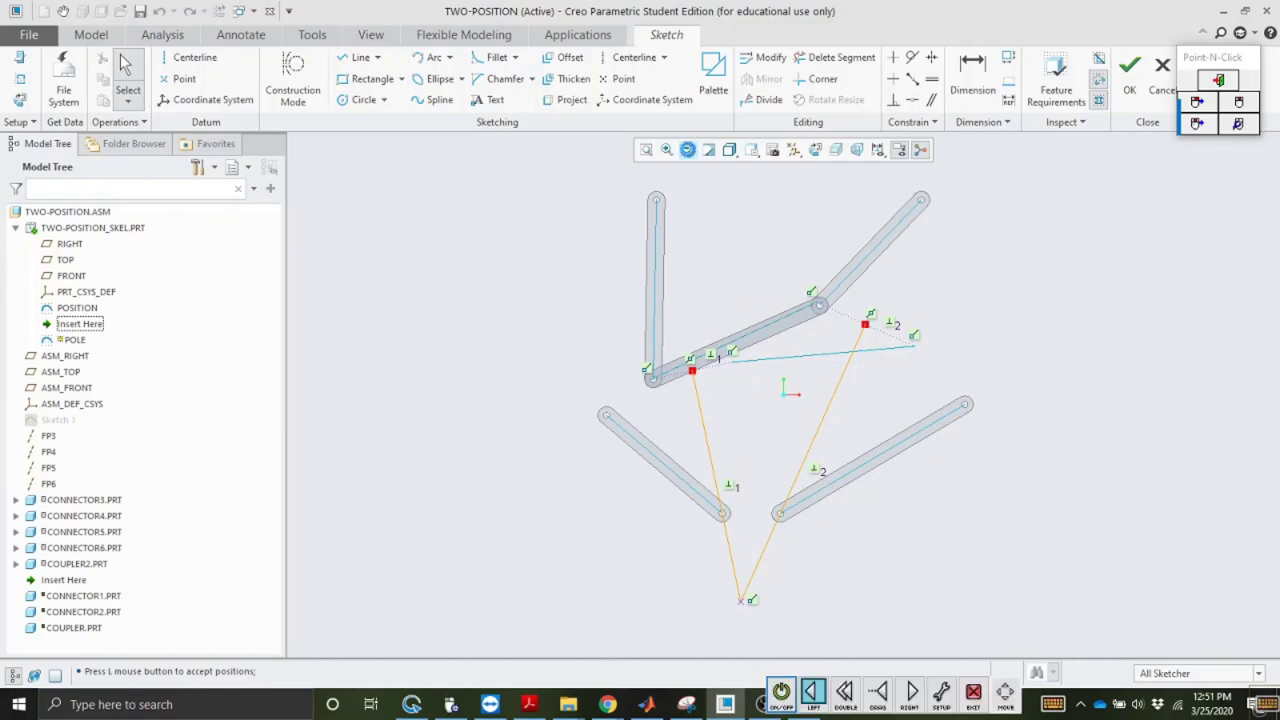
click(687, 149)
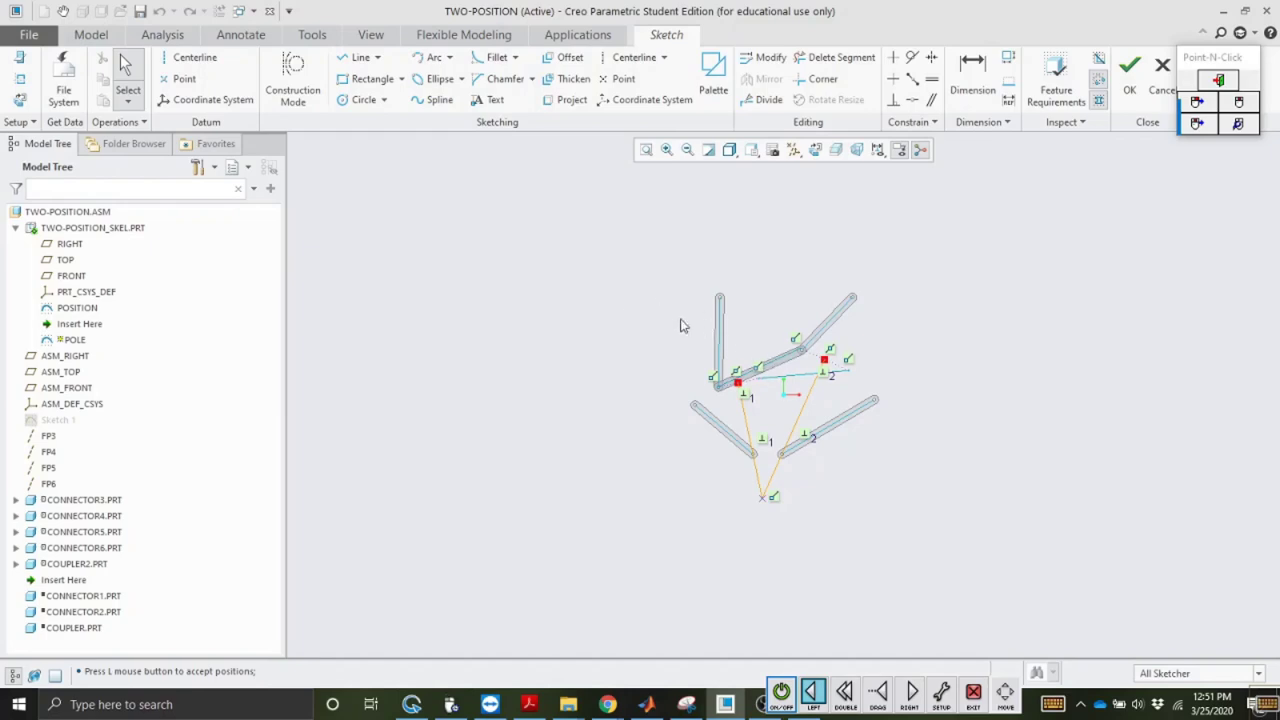
click(1129, 65)
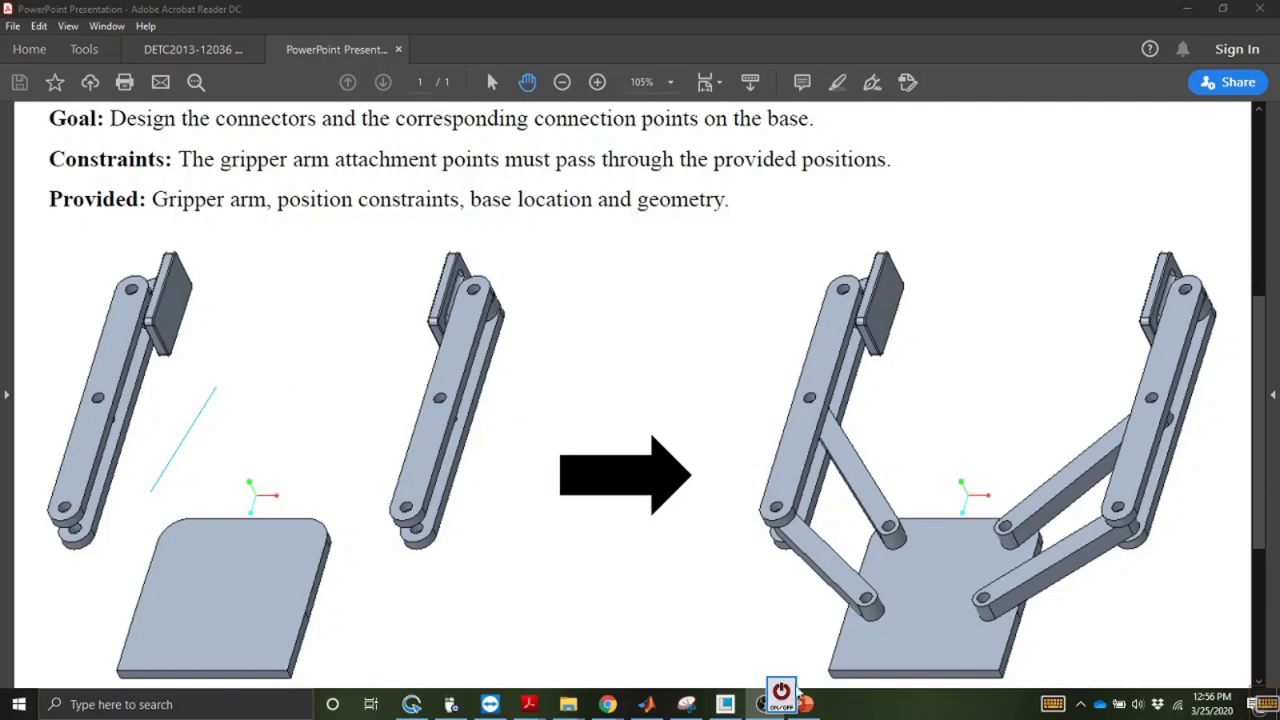
click(786, 695)
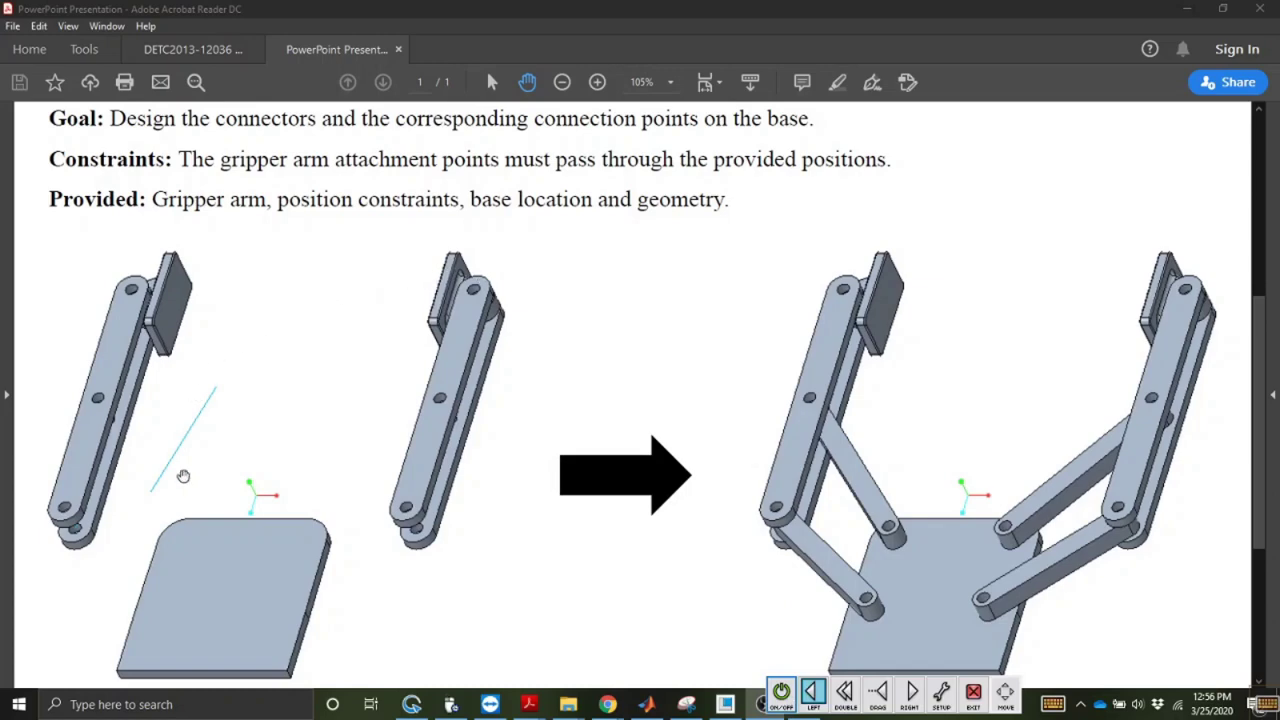